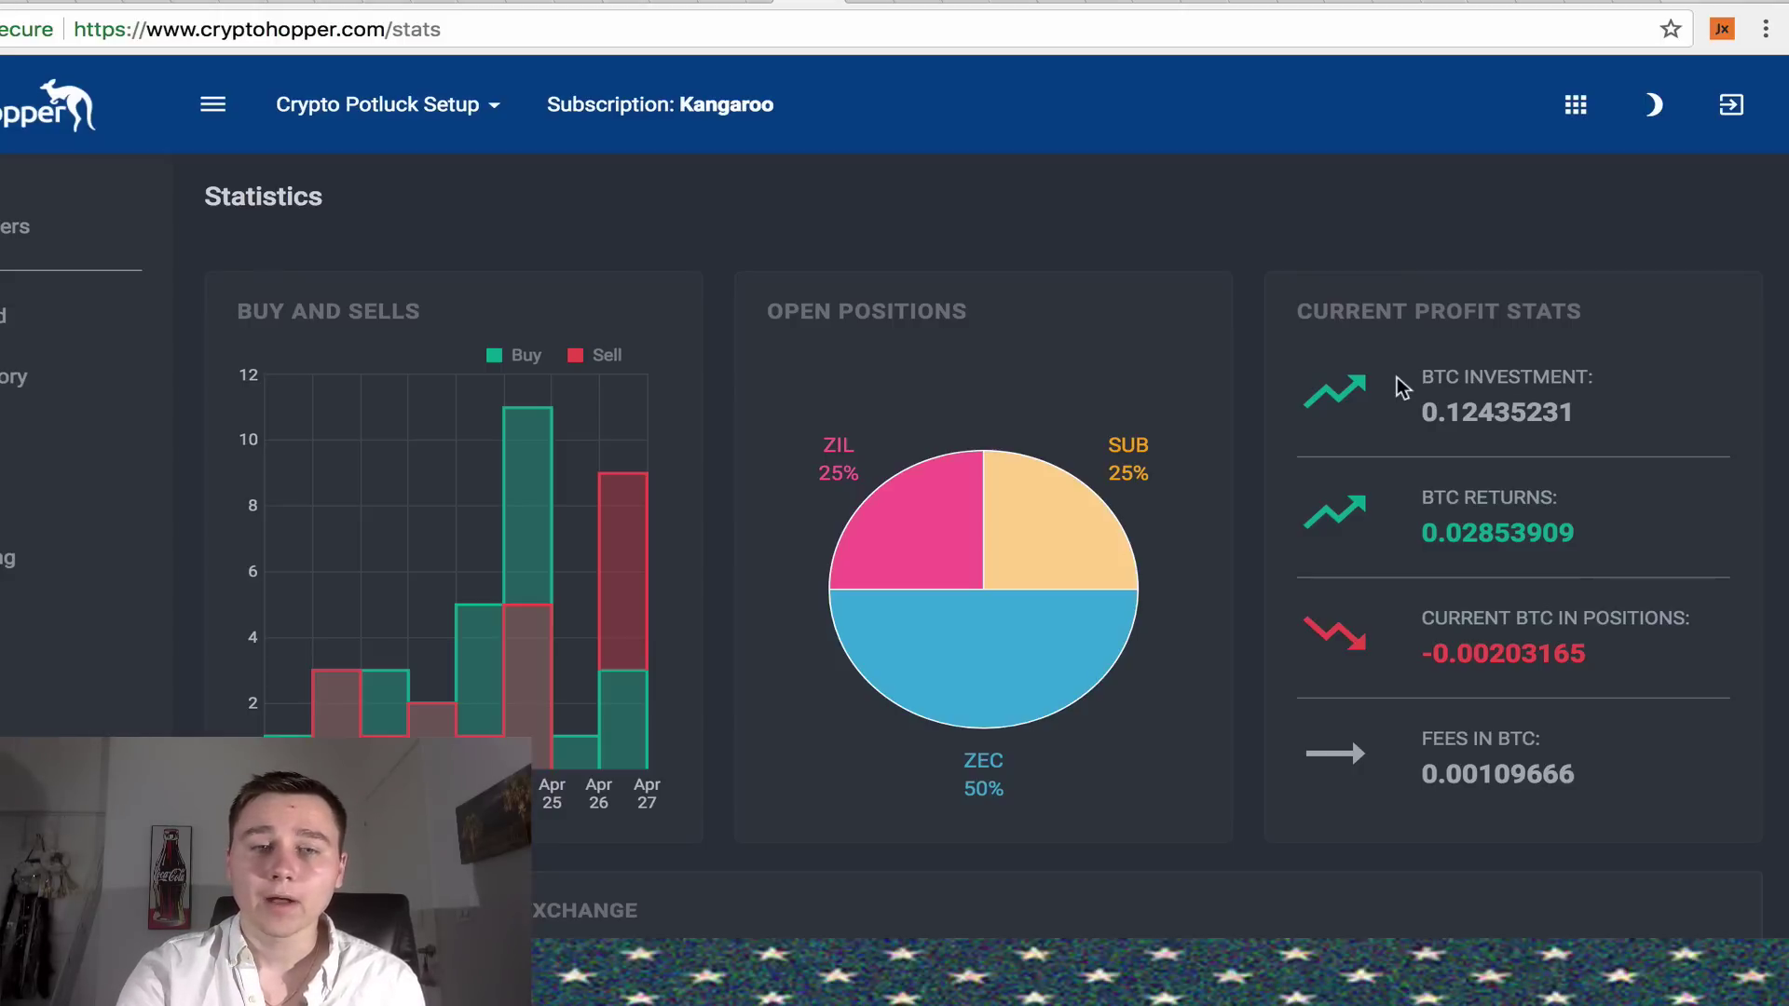
scroll(1382, 611, down, 1)
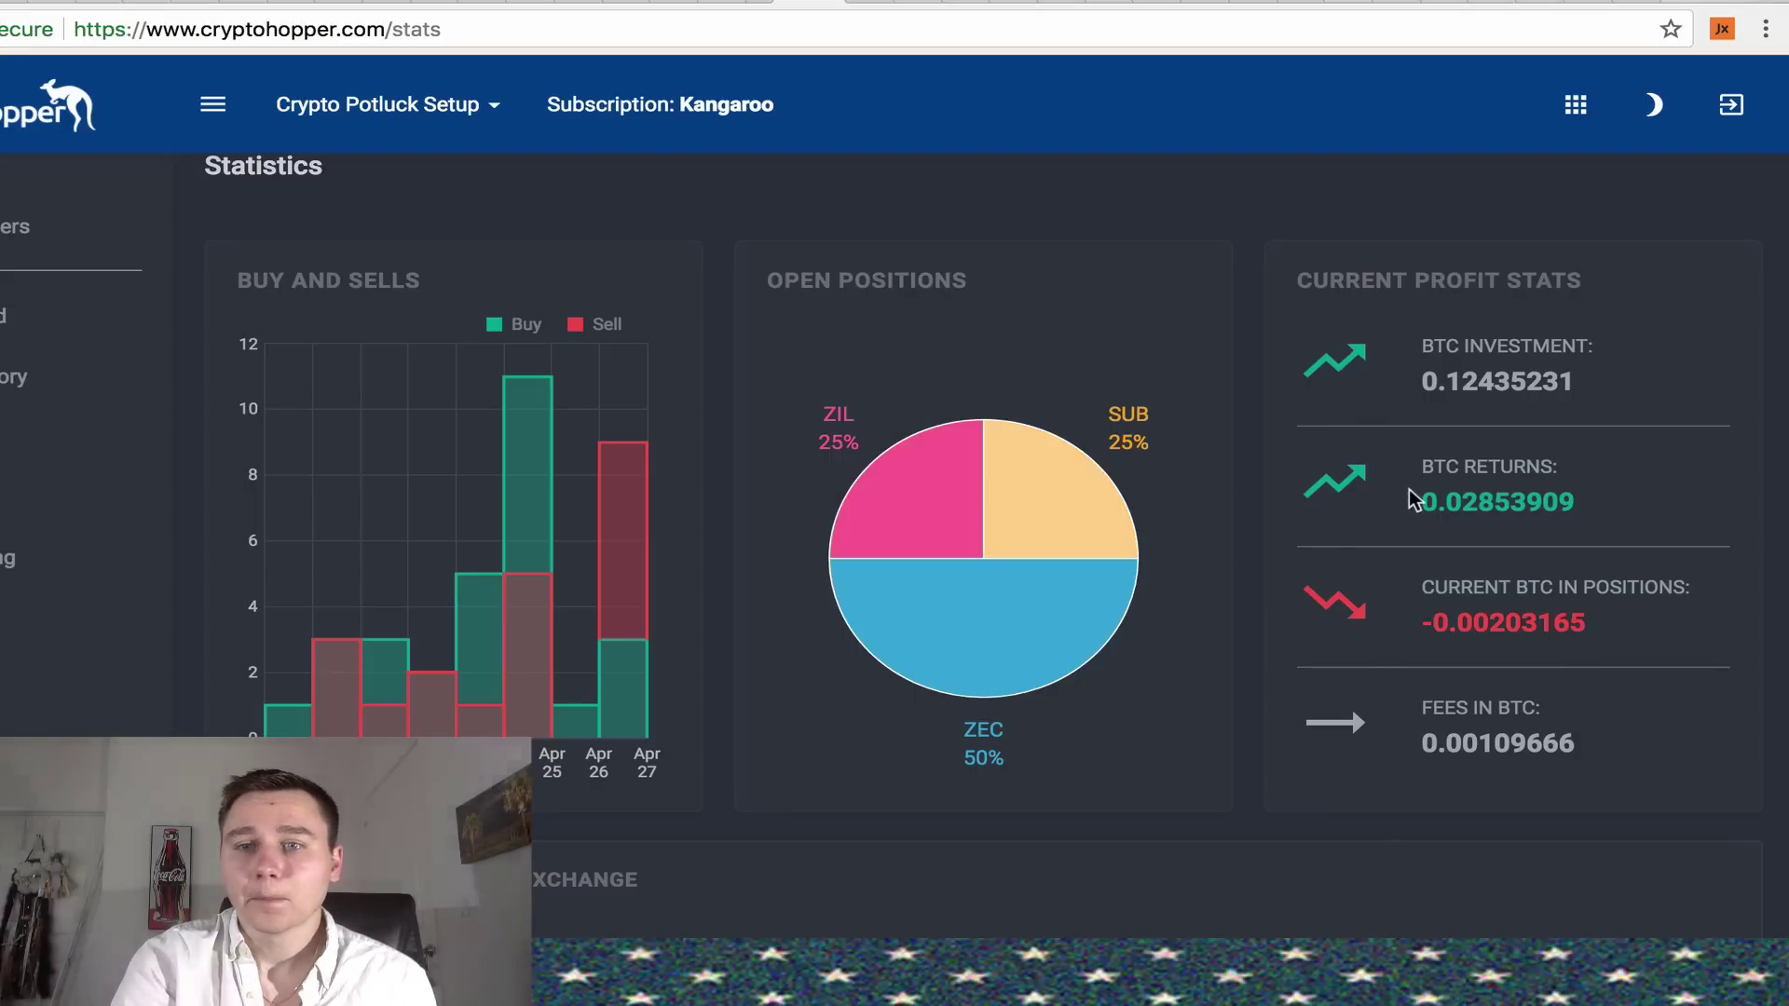
scroll(1454, 657, down, 4)
scroll(1454, 657, down, 4)
scroll(1454, 657, down, 1)
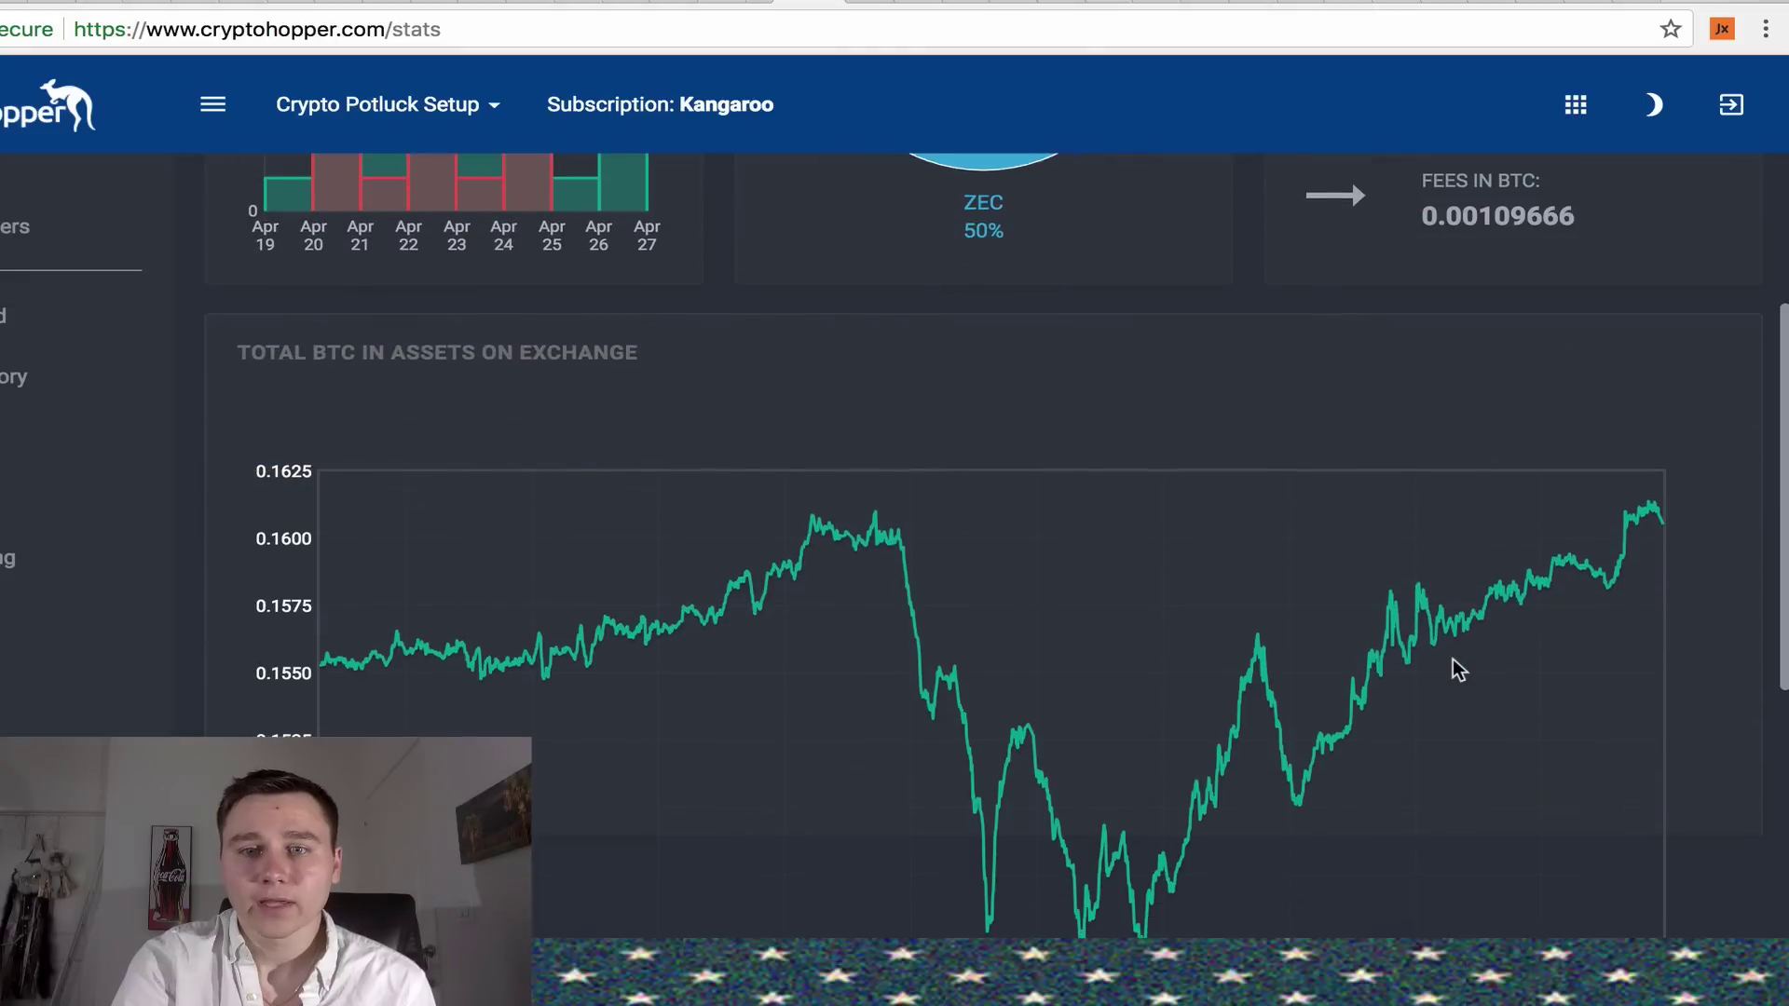
scroll(1452, 658, down, 5)
scroll(1451, 657, up, 2)
scroll(1452, 657, up, 1)
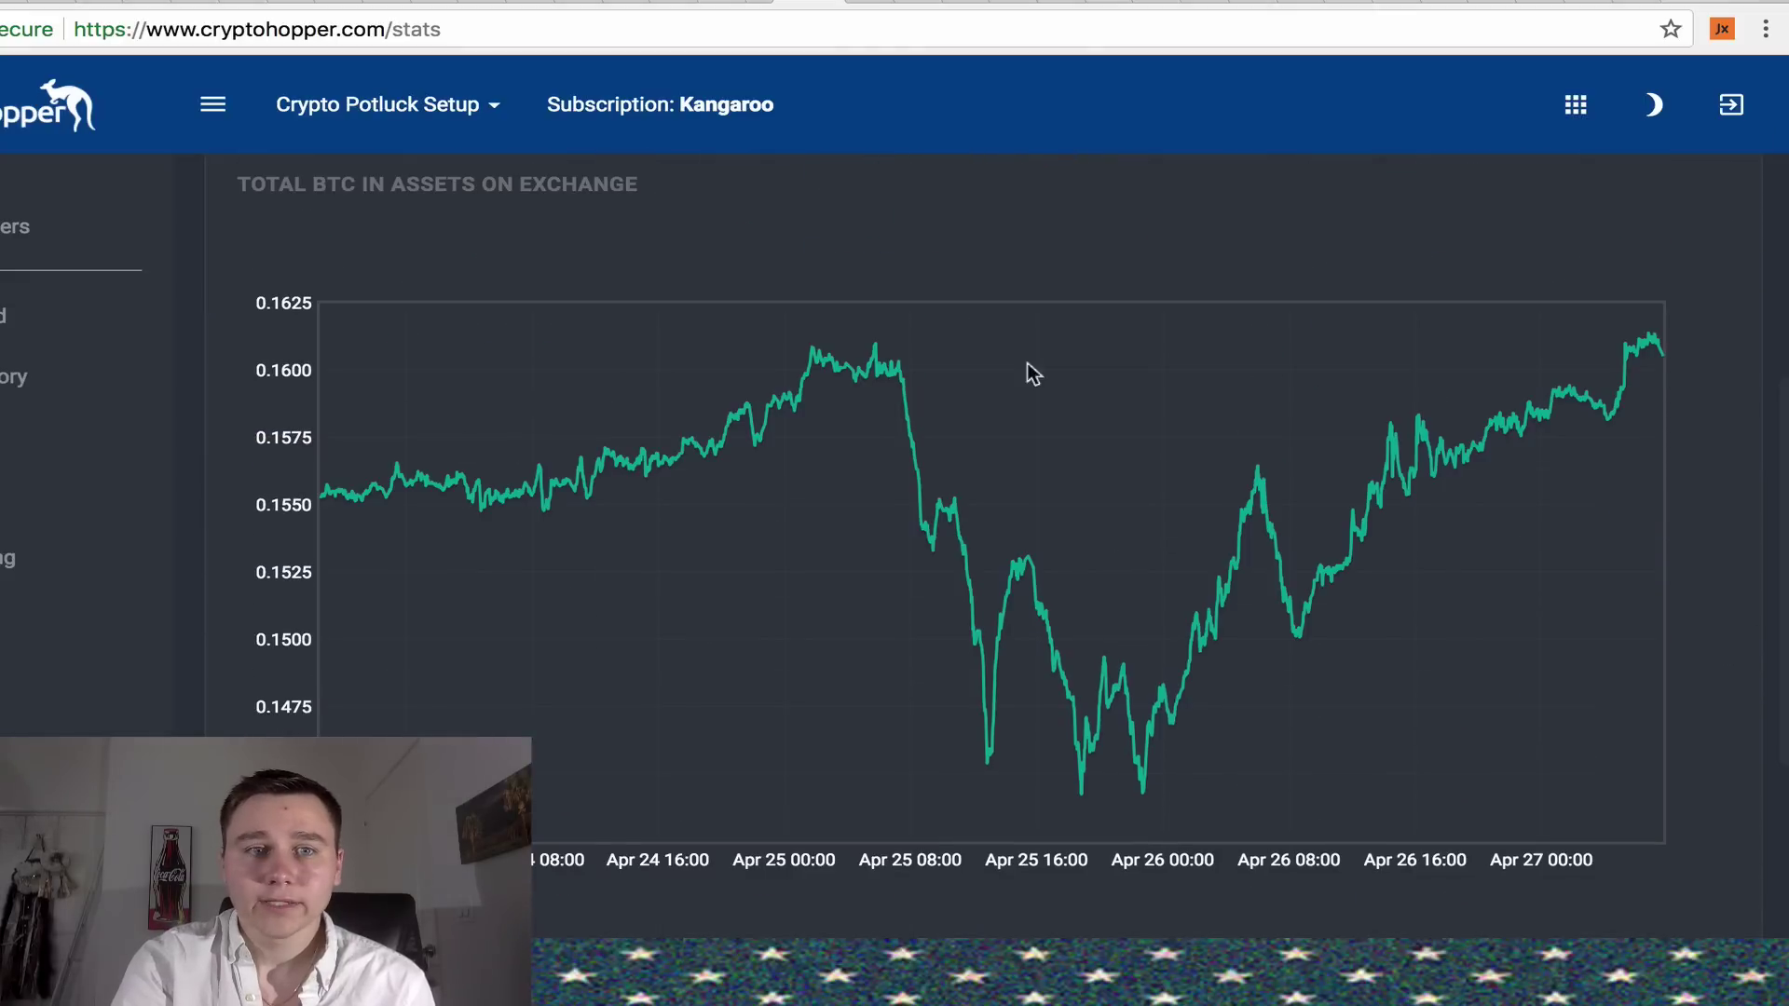
scroll(1038, 368, up, 5)
scroll(1037, 368, up, 4)
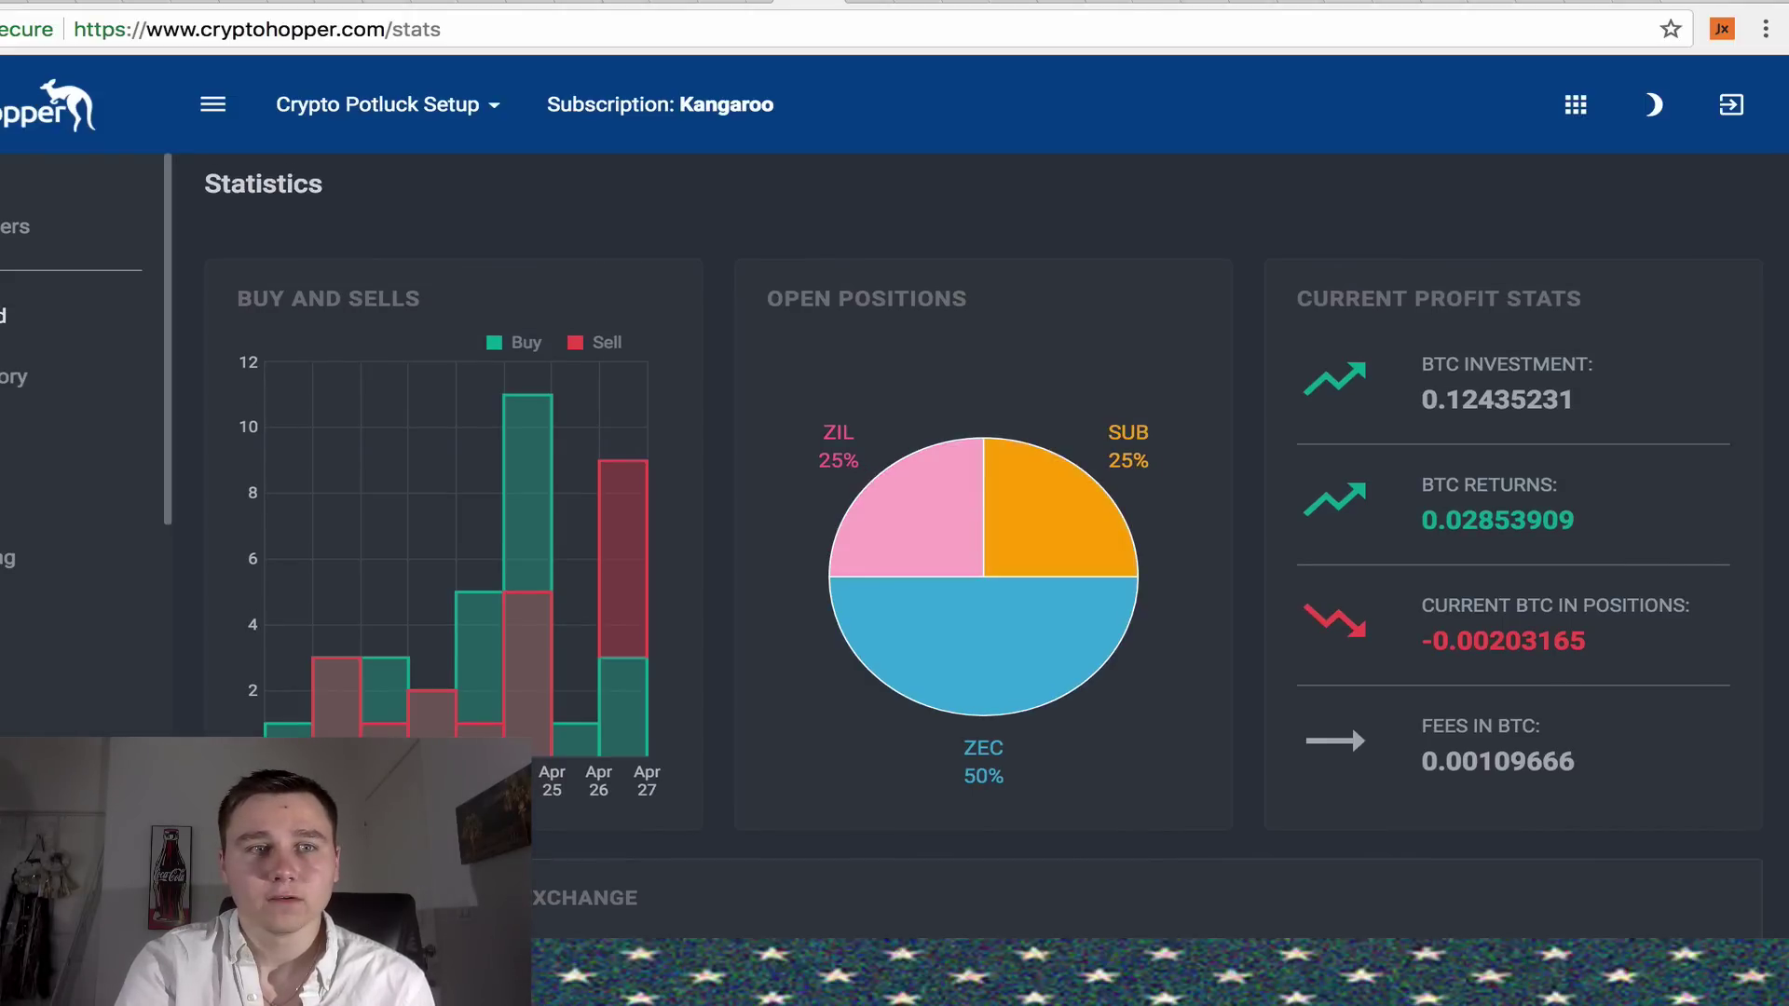
Step: Open the Dashboard to review the four open positions and the latest five sells, including two ZEC sells
click(15, 314)
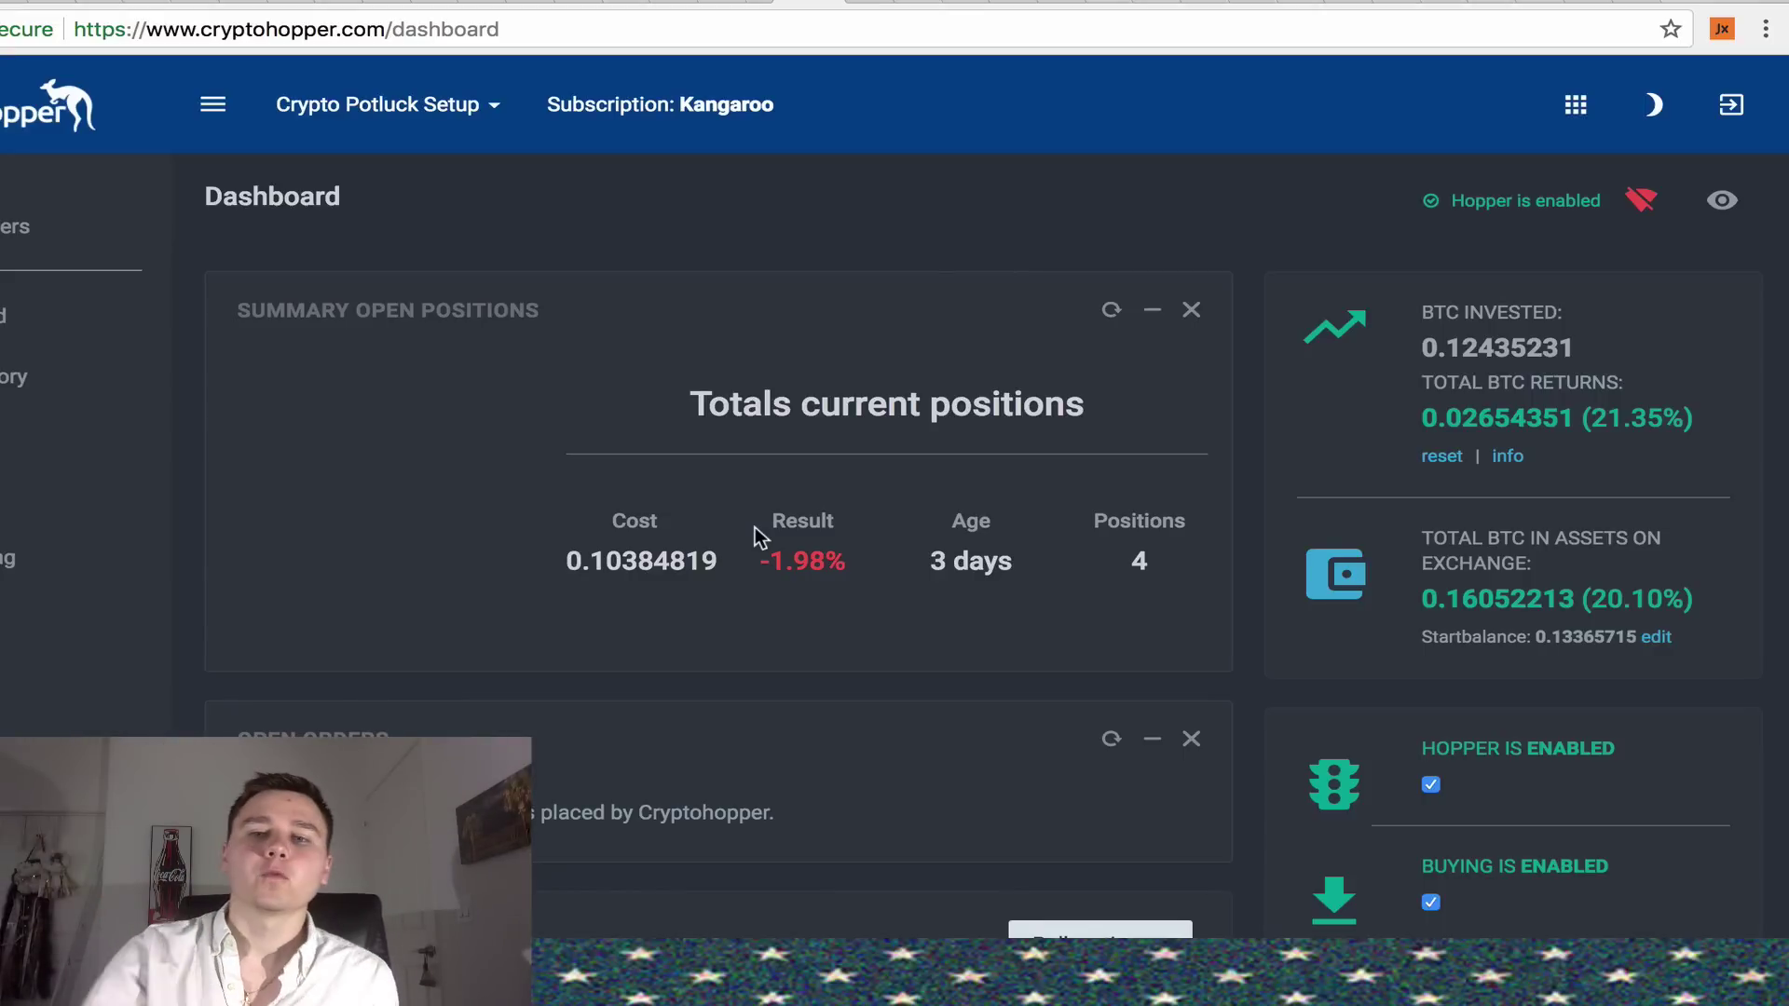
scroll(755, 527, down, 4)
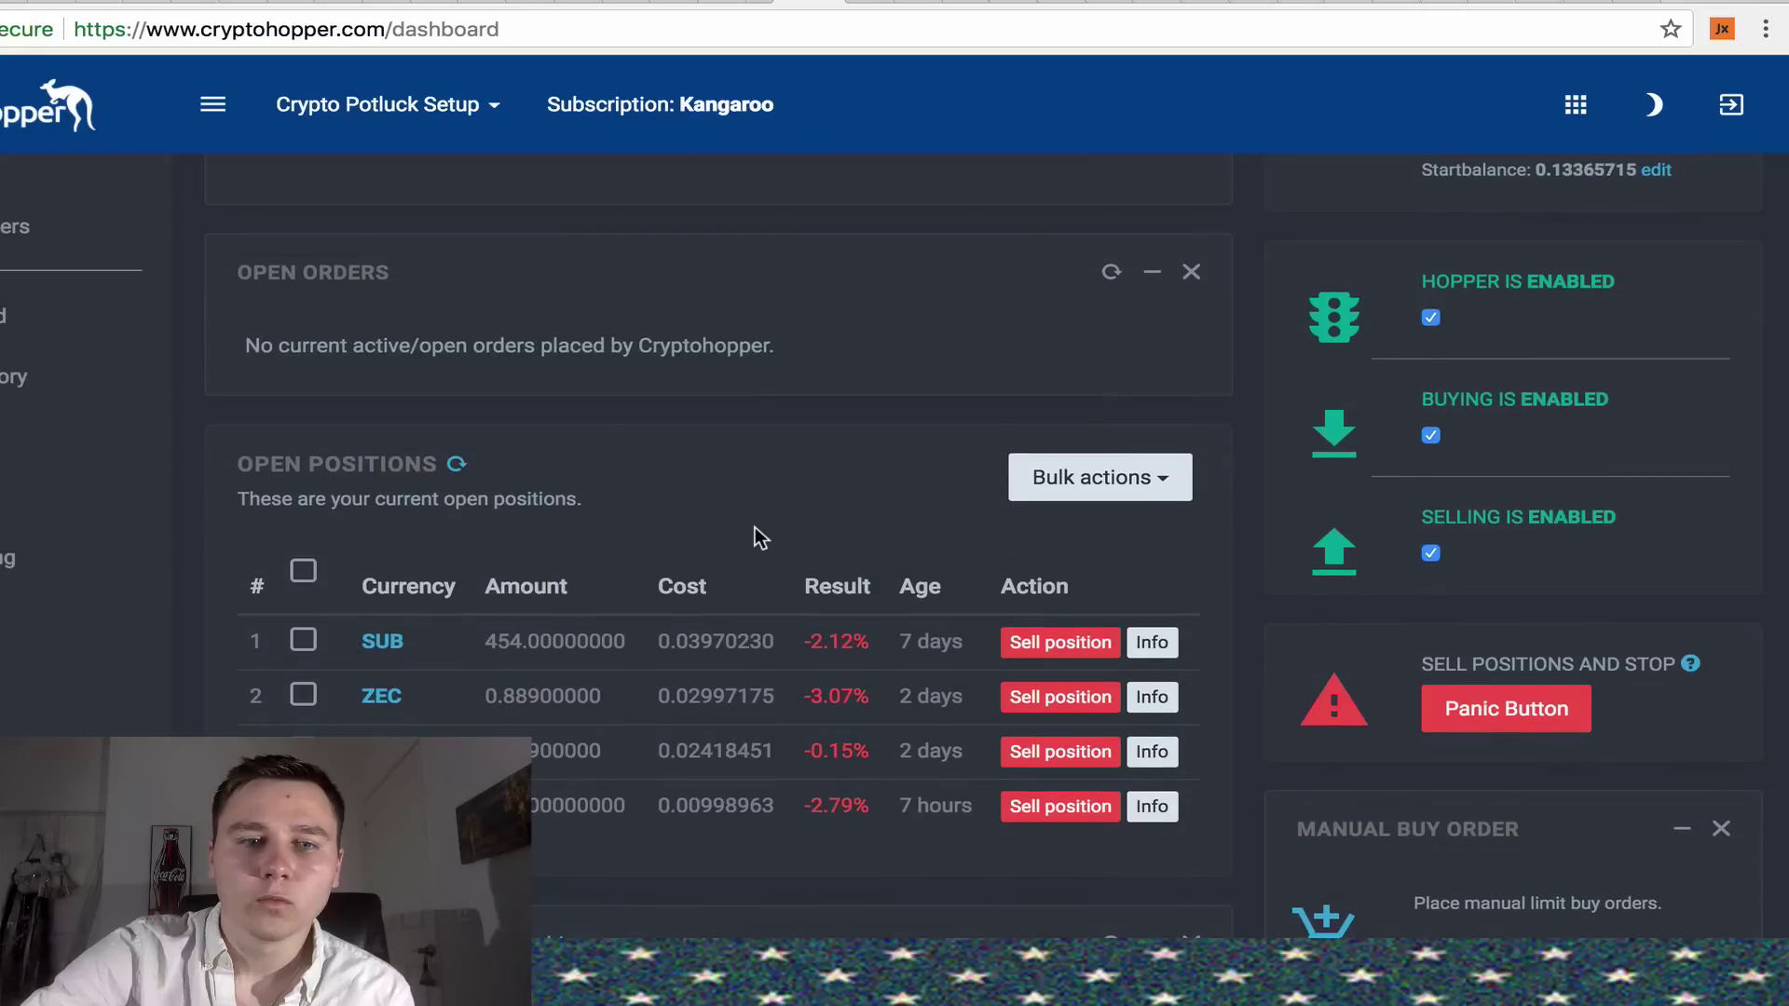
scroll(755, 528, down, 1)
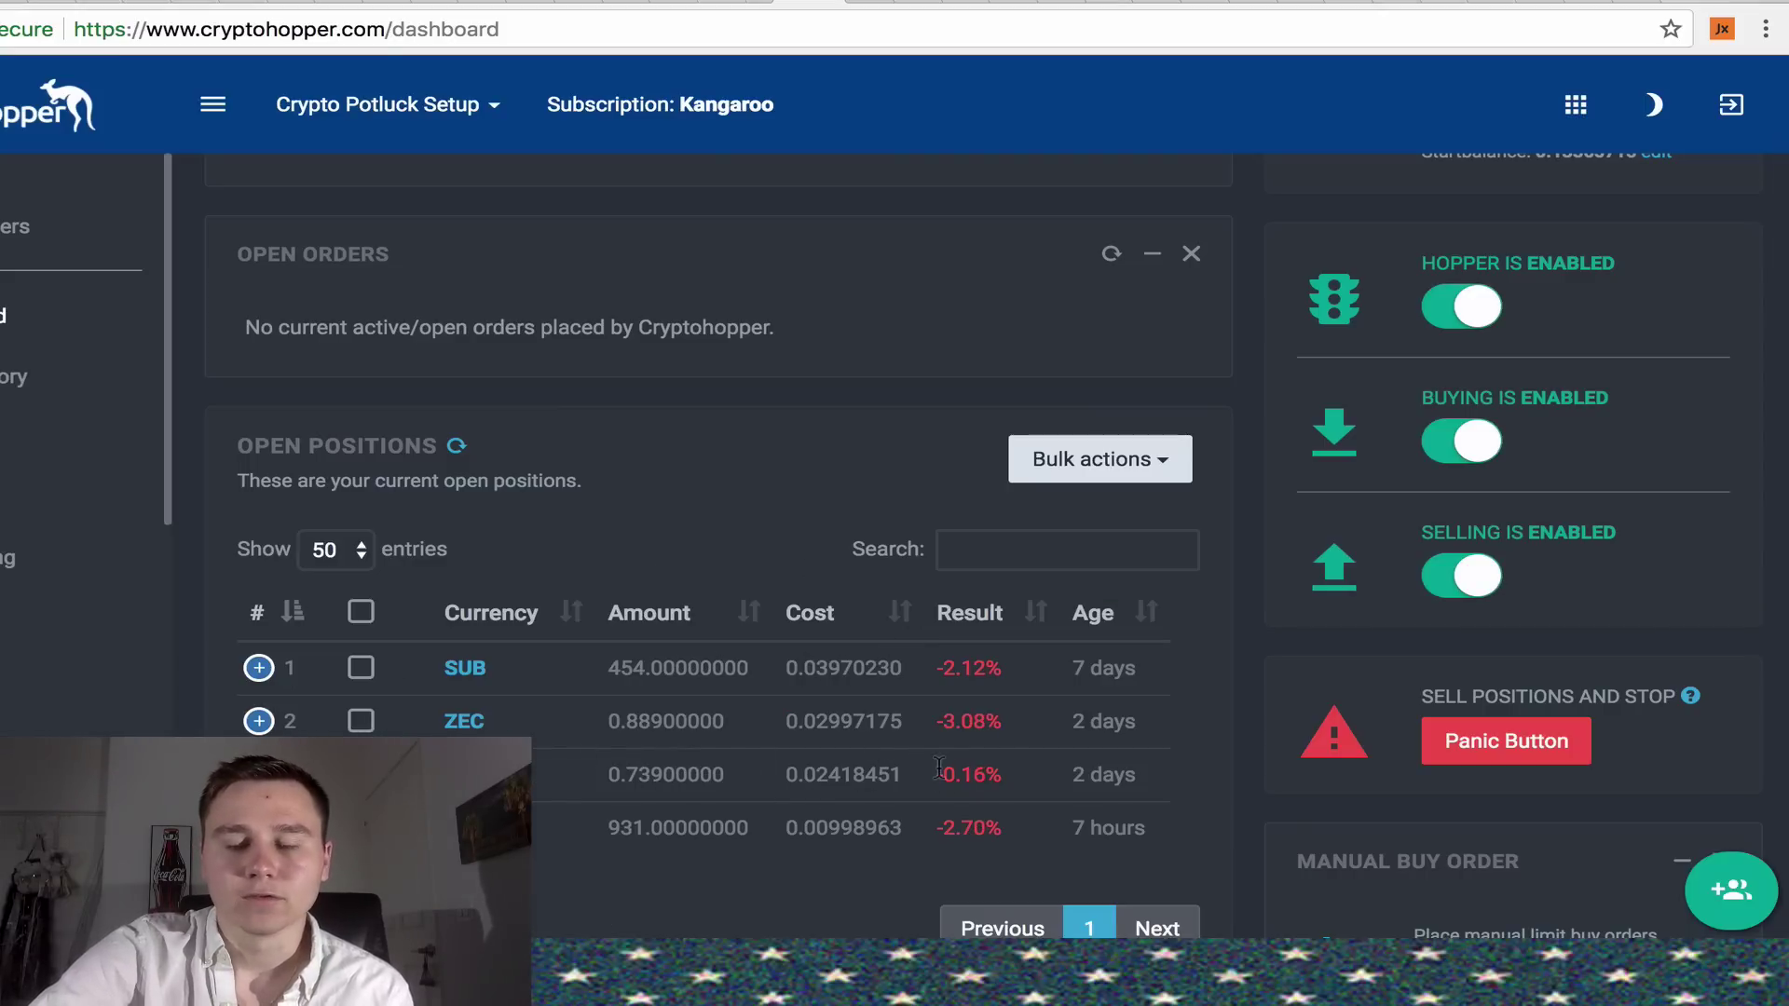
scroll(937, 766, down, 5)
scroll(560, 630, down, 3)
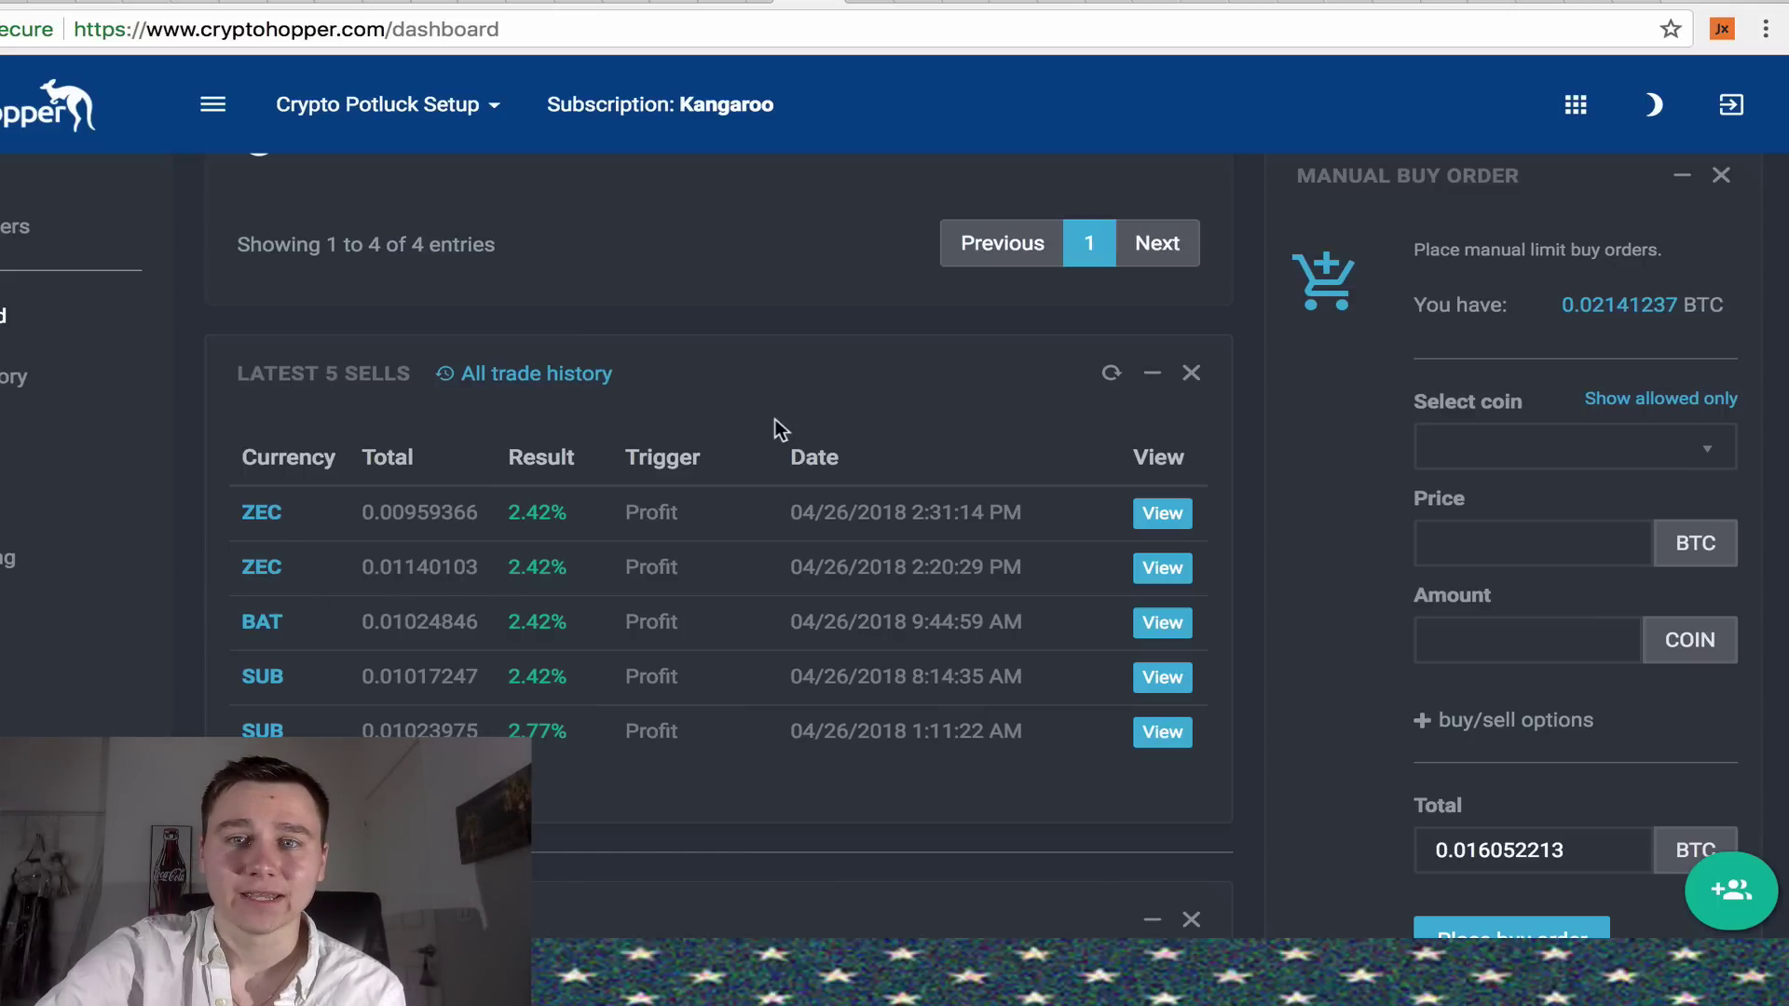
Step: Open the full trade history and load older trades back to April 11–12
click(514, 384)
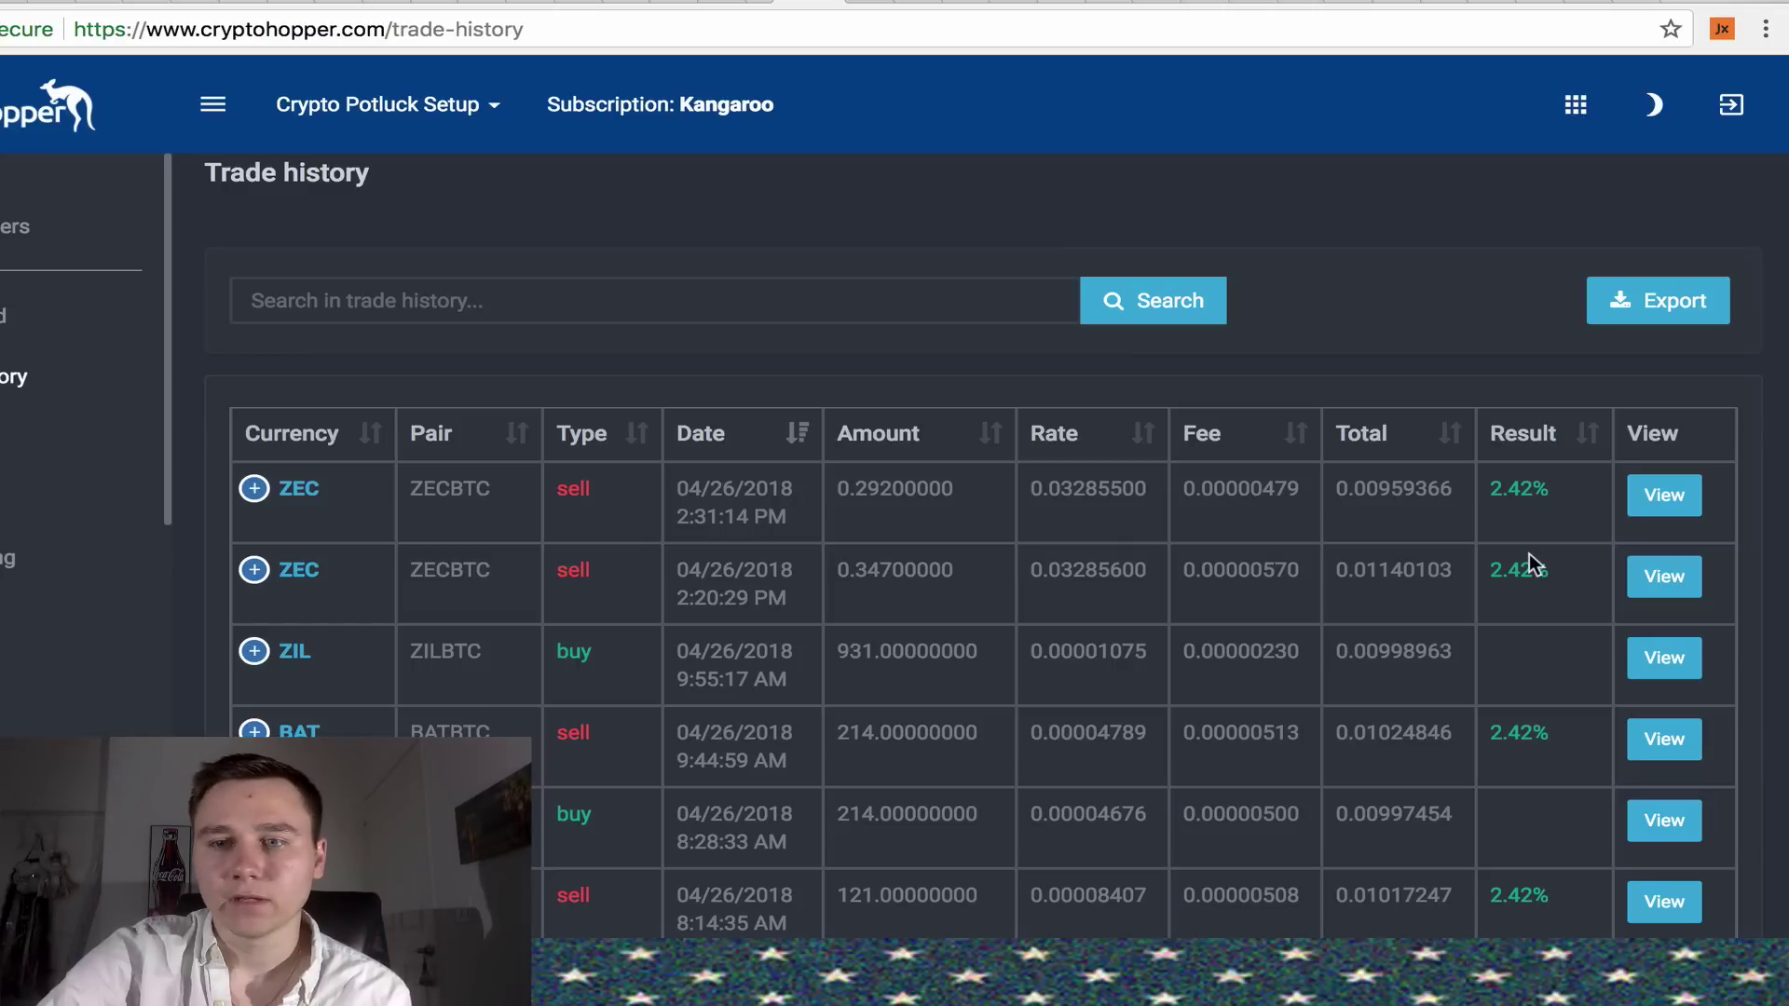
scroll(1529, 563, down, 3)
scroll(1529, 563, down, 4)
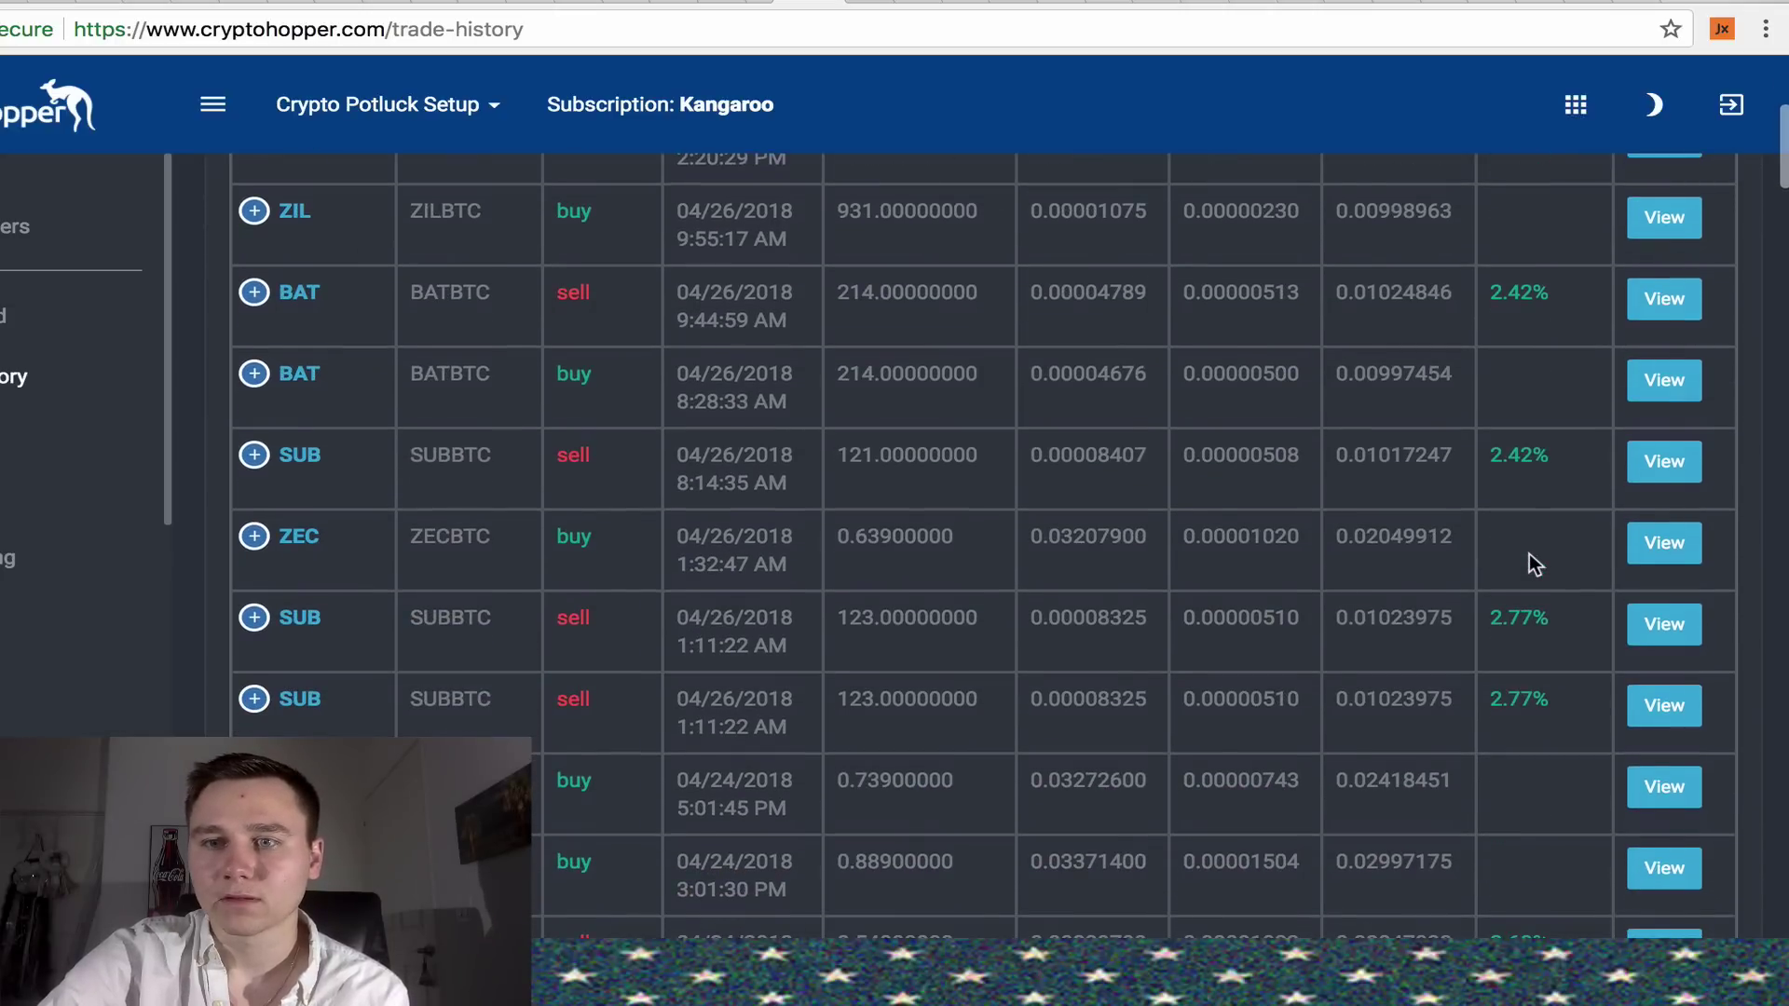
scroll(1278, 557, down, 4)
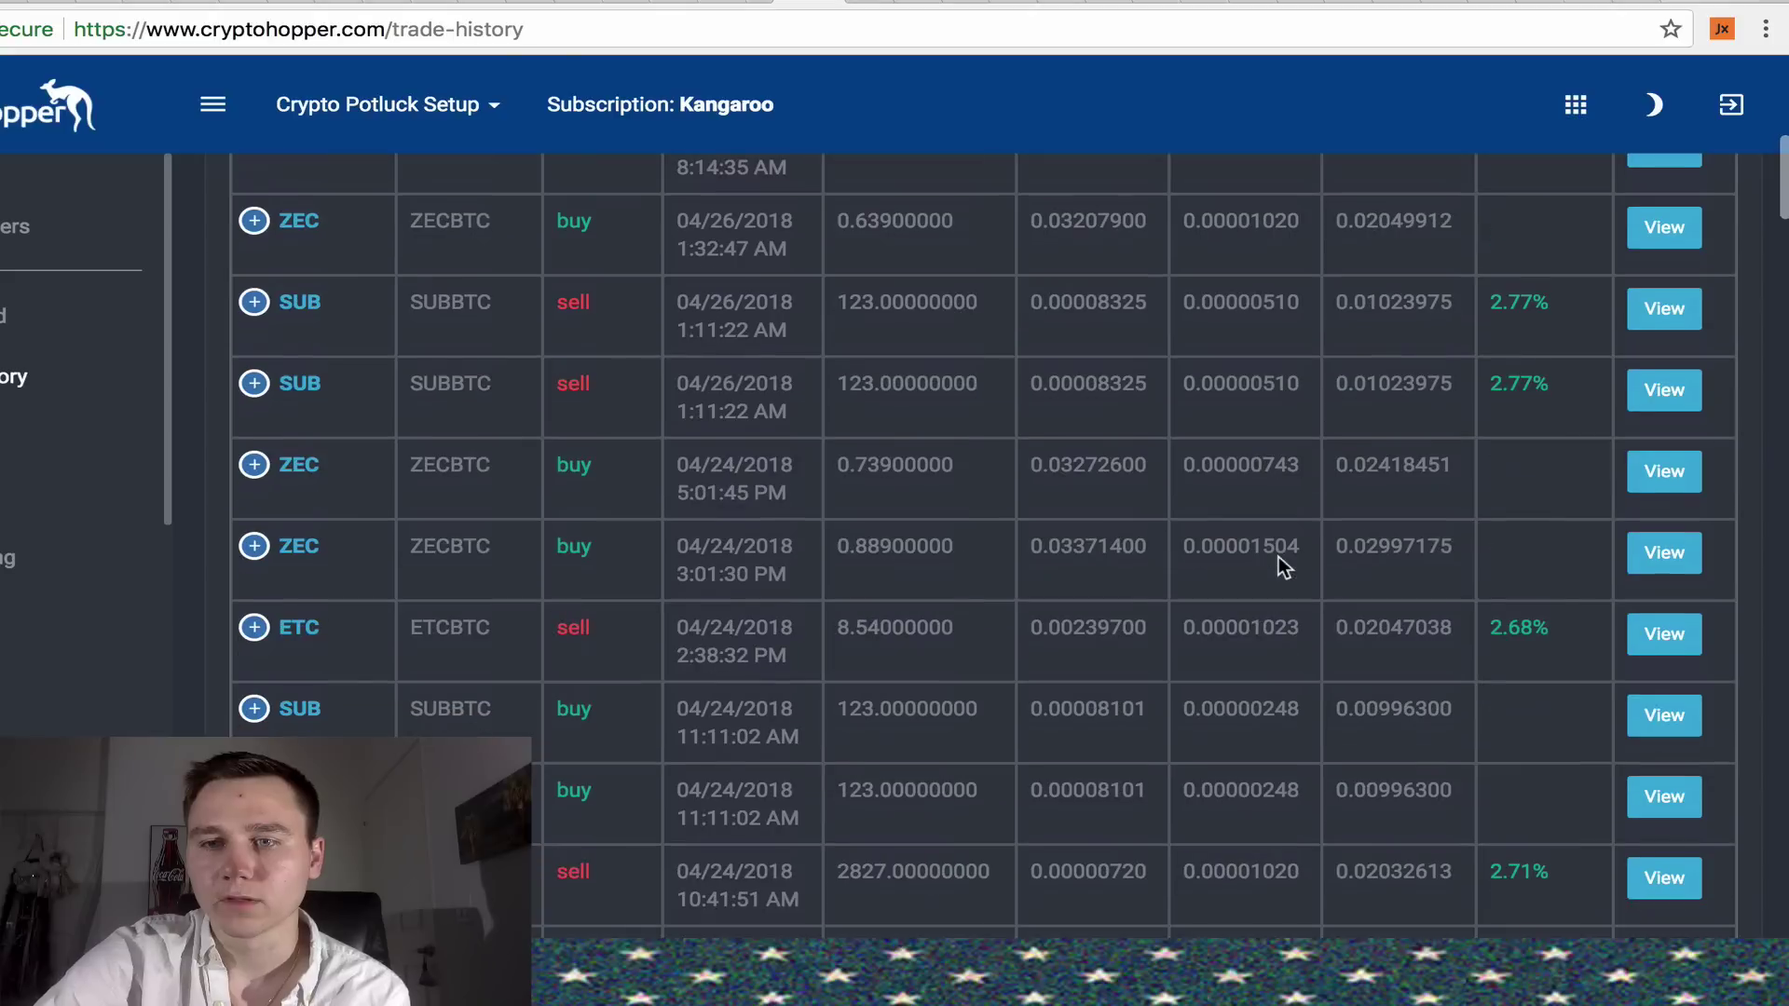
scroll(1279, 556, down, 3)
scroll(1279, 557, down, 3)
scroll(1278, 557, down, 3)
scroll(1278, 556, down, 2)
scroll(1280, 556, down, 4)
scroll(1279, 557, down, 4)
scroll(1279, 557, down, 2)
scroll(1279, 556, down, 2)
scroll(1278, 556, down, 3)
scroll(1280, 557, down, 3)
scroll(1278, 556, down, 3)
scroll(1279, 556, down, 2)
scroll(1279, 557, down, 3)
scroll(1278, 557, down, 3)
scroll(1279, 556, down, 2)
scroll(1280, 557, down, 3)
scroll(1279, 557, down, 4)
scroll(1280, 557, down, 3)
scroll(1280, 557, down, 3)
scroll(1280, 557, down, 3)
scroll(1278, 557, down, 4)
scroll(1278, 556, down, 4)
scroll(1279, 557, down, 3)
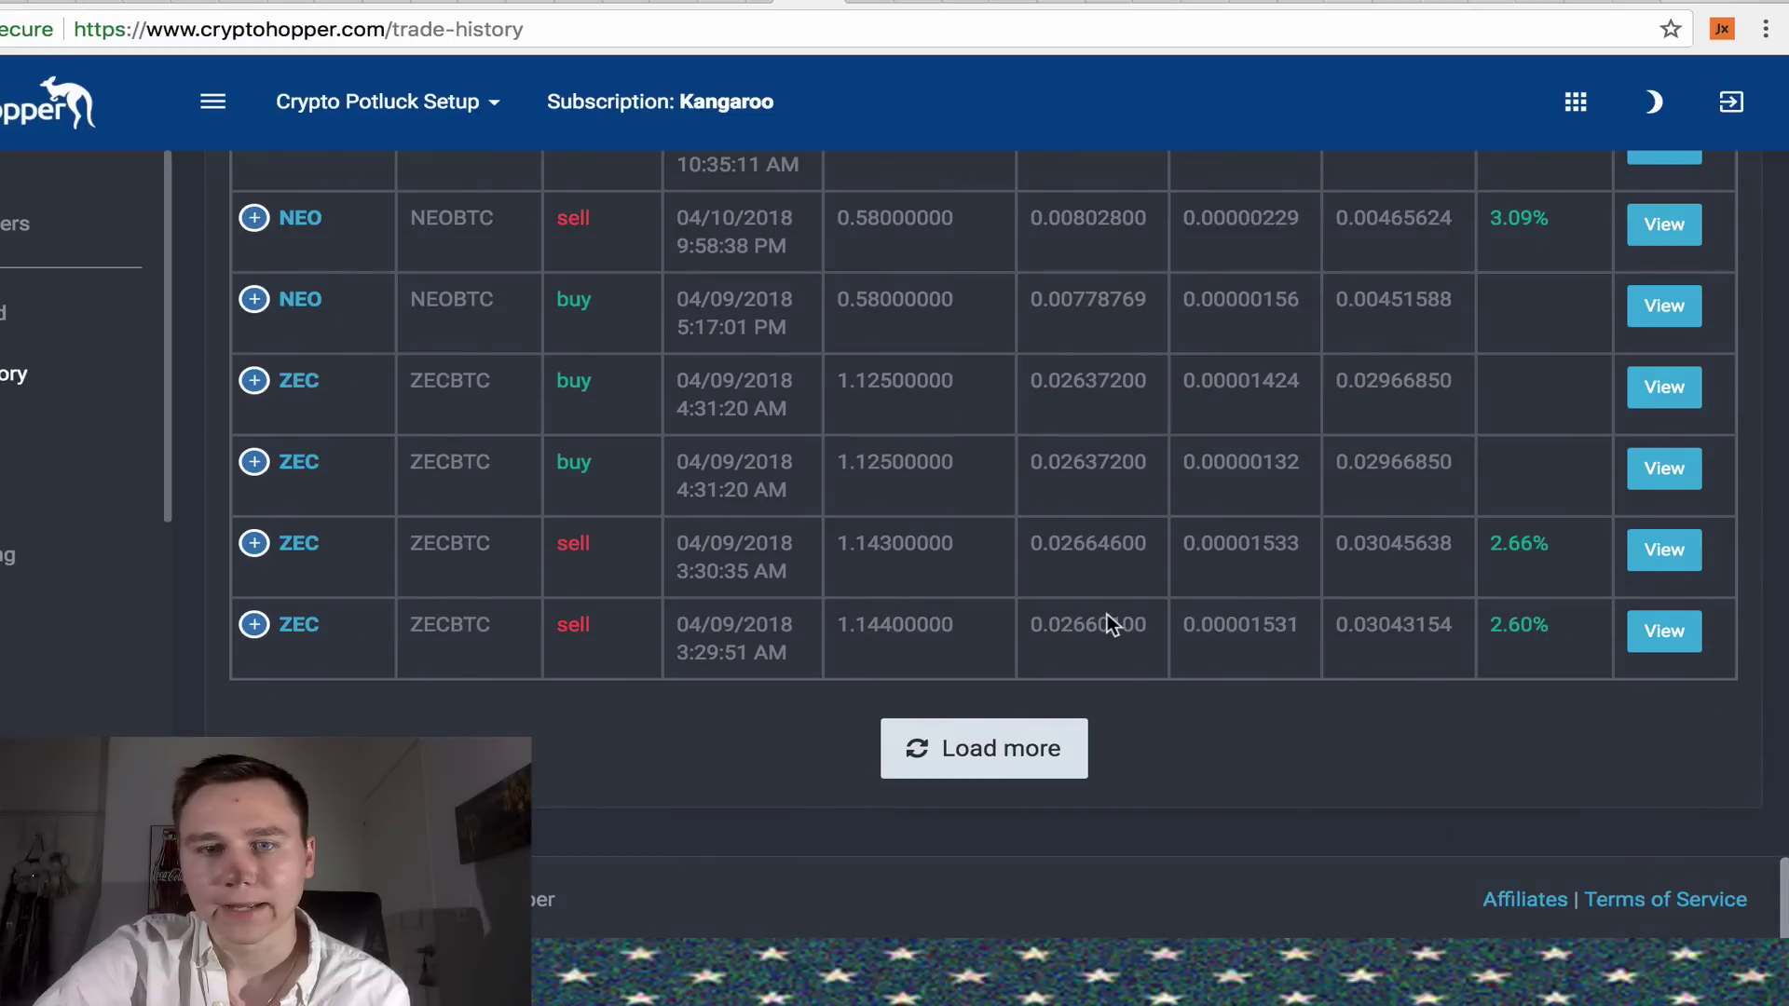
click(979, 748)
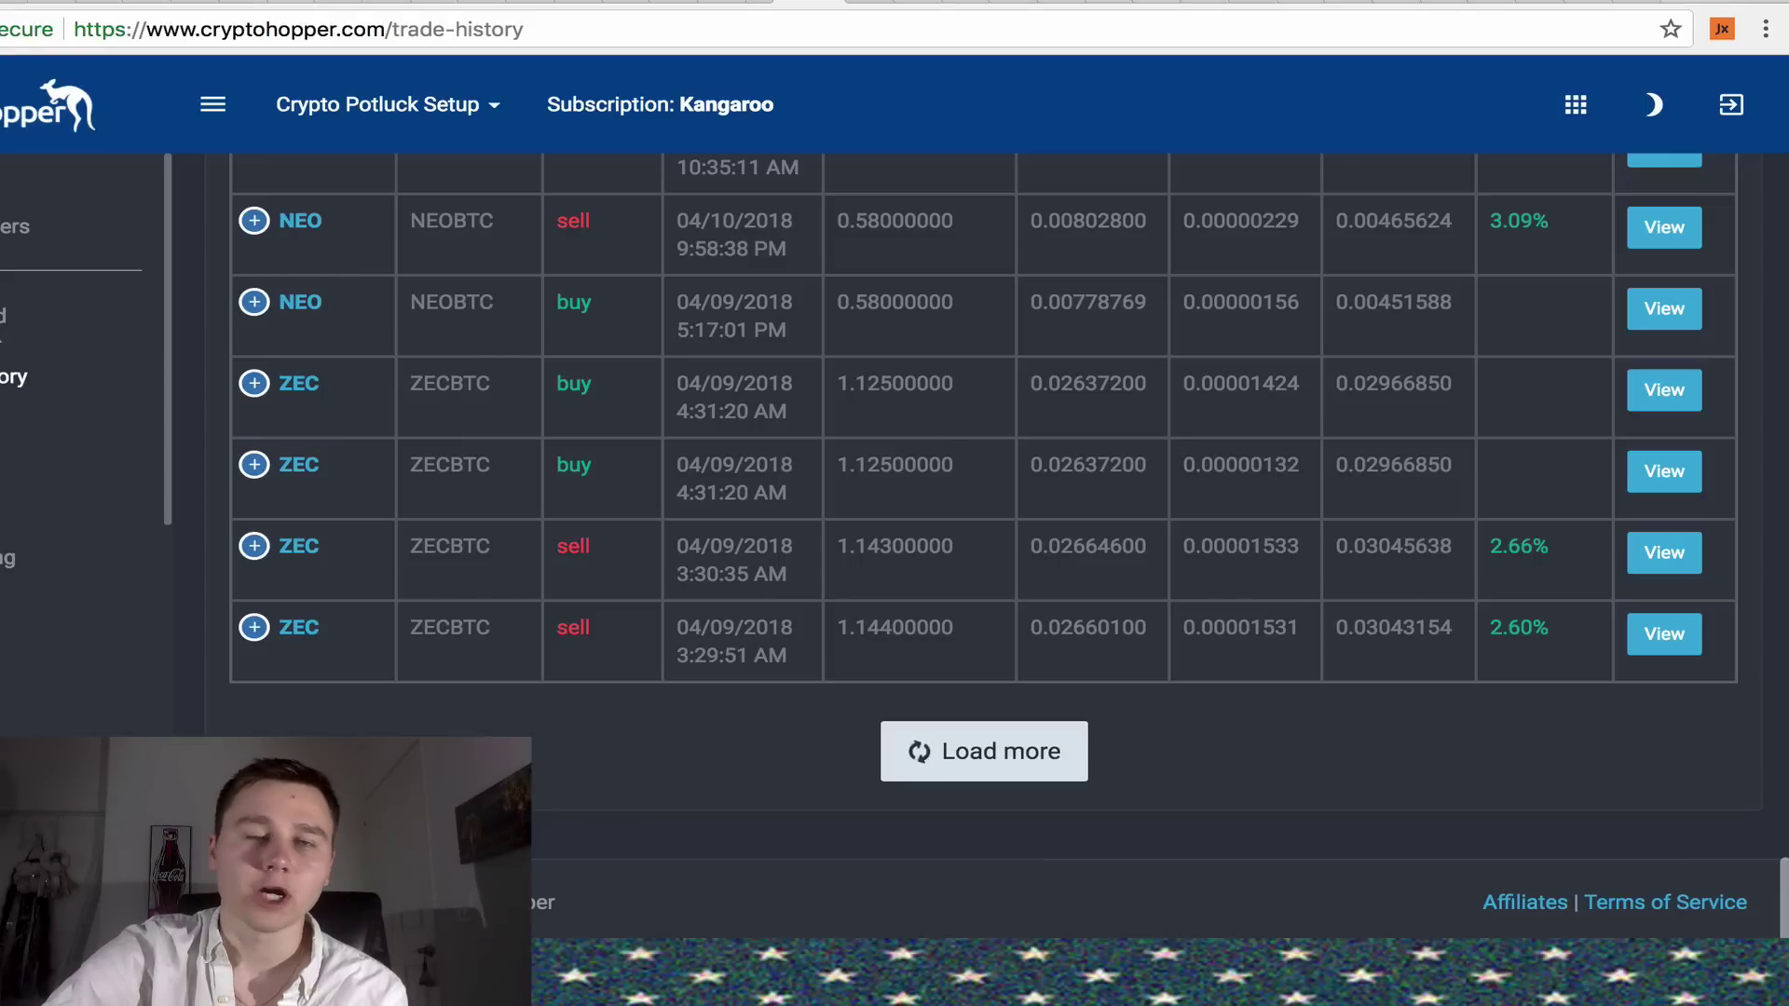
scroll(479, 445, up, 5)
scroll(478, 444, up, 5)
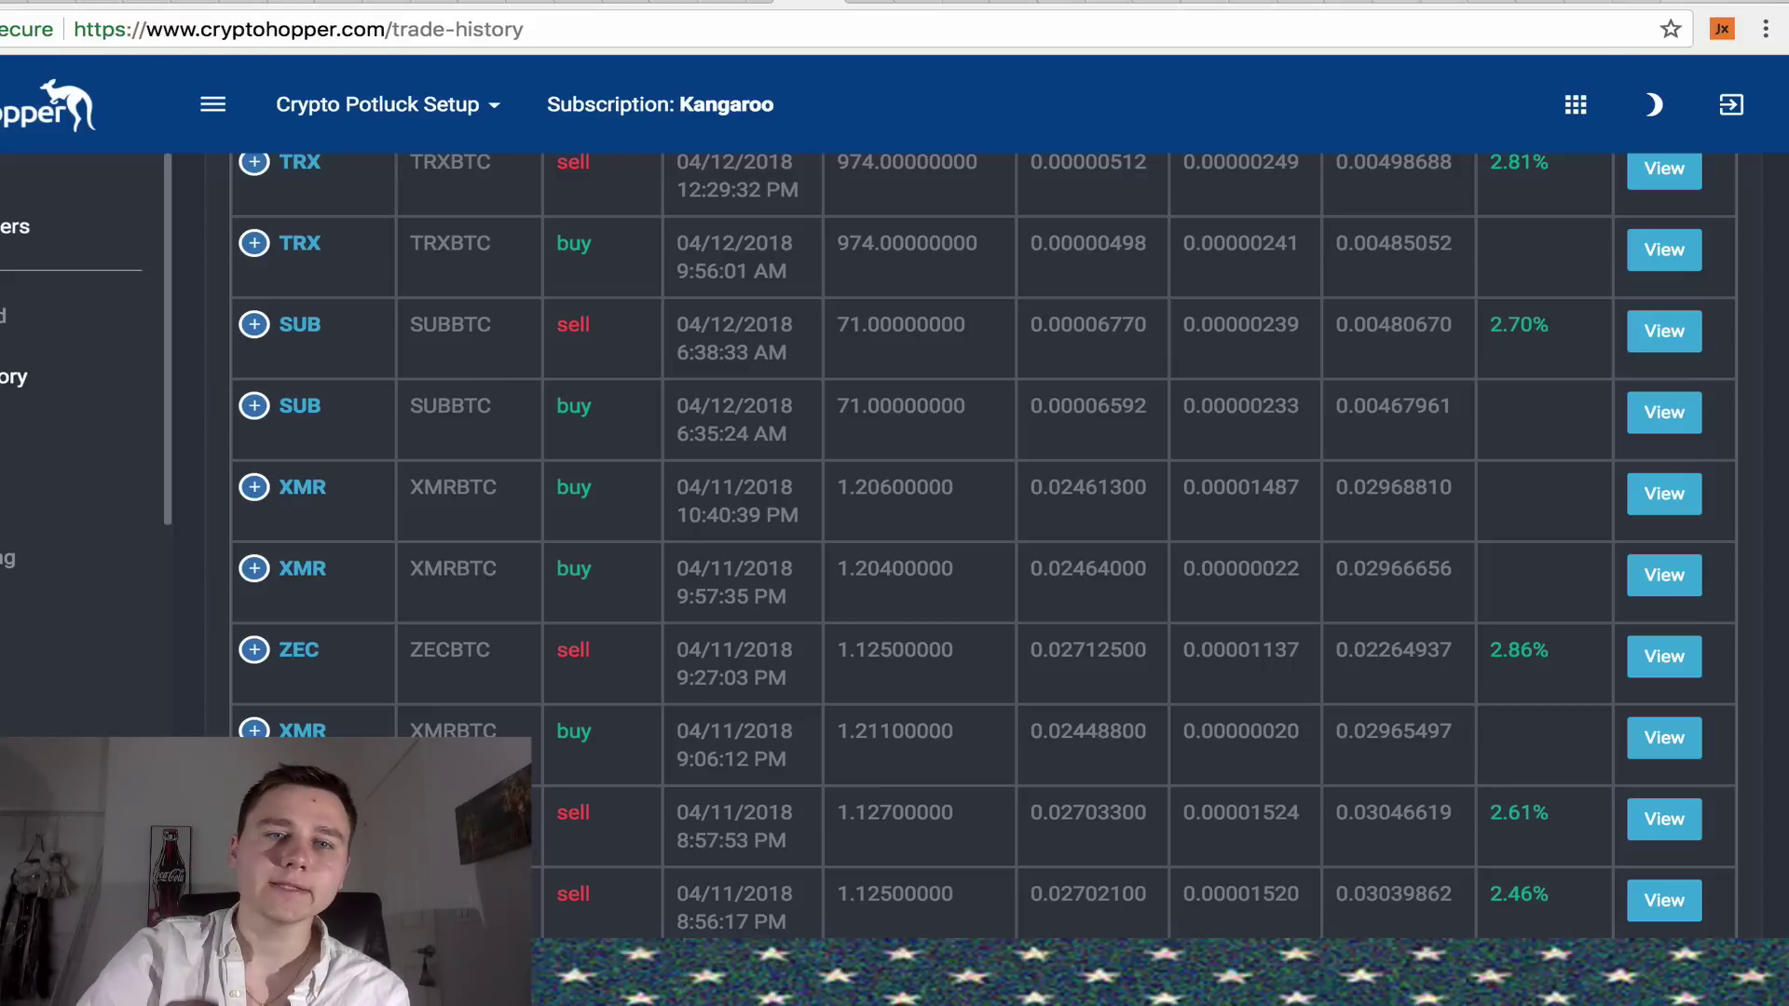
Step: Go to the hoppers list with the Bittrex Signal Hopper and Crypto Potluck Setup cards
click(14, 314)
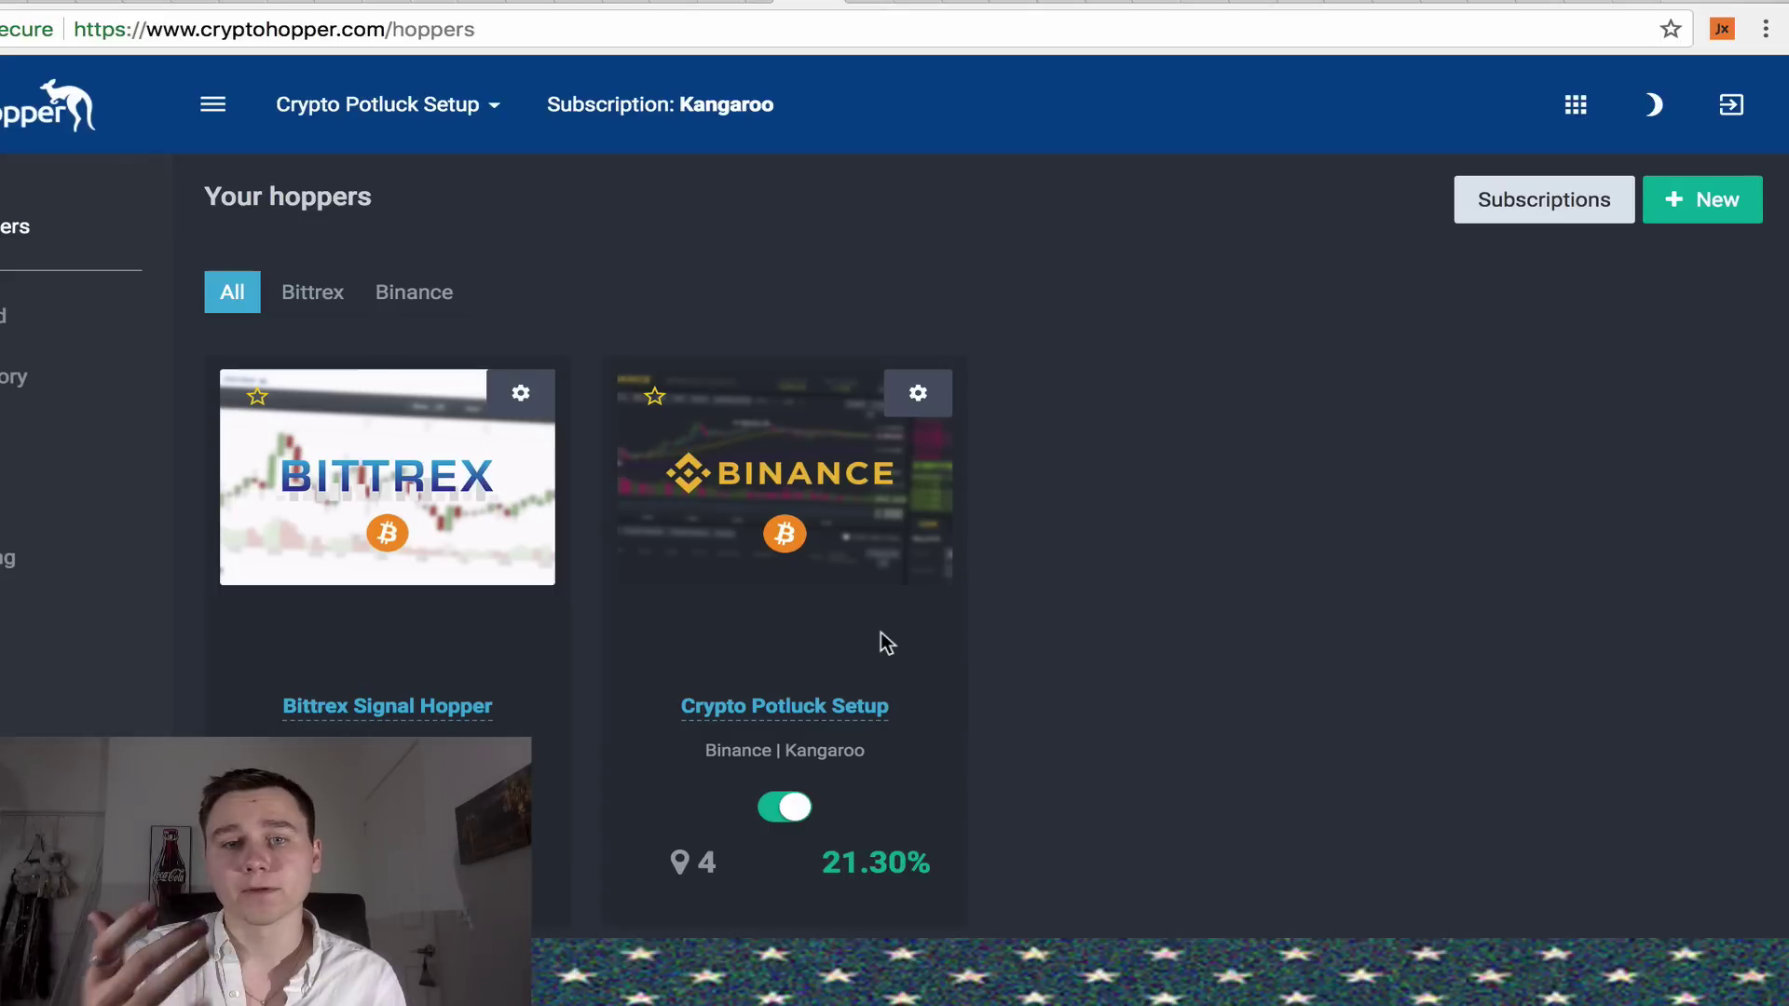
Step: Open Crypto Potluck Setup's Config and view its Bitcoin base currency and 43 allowed coins
click(921, 397)
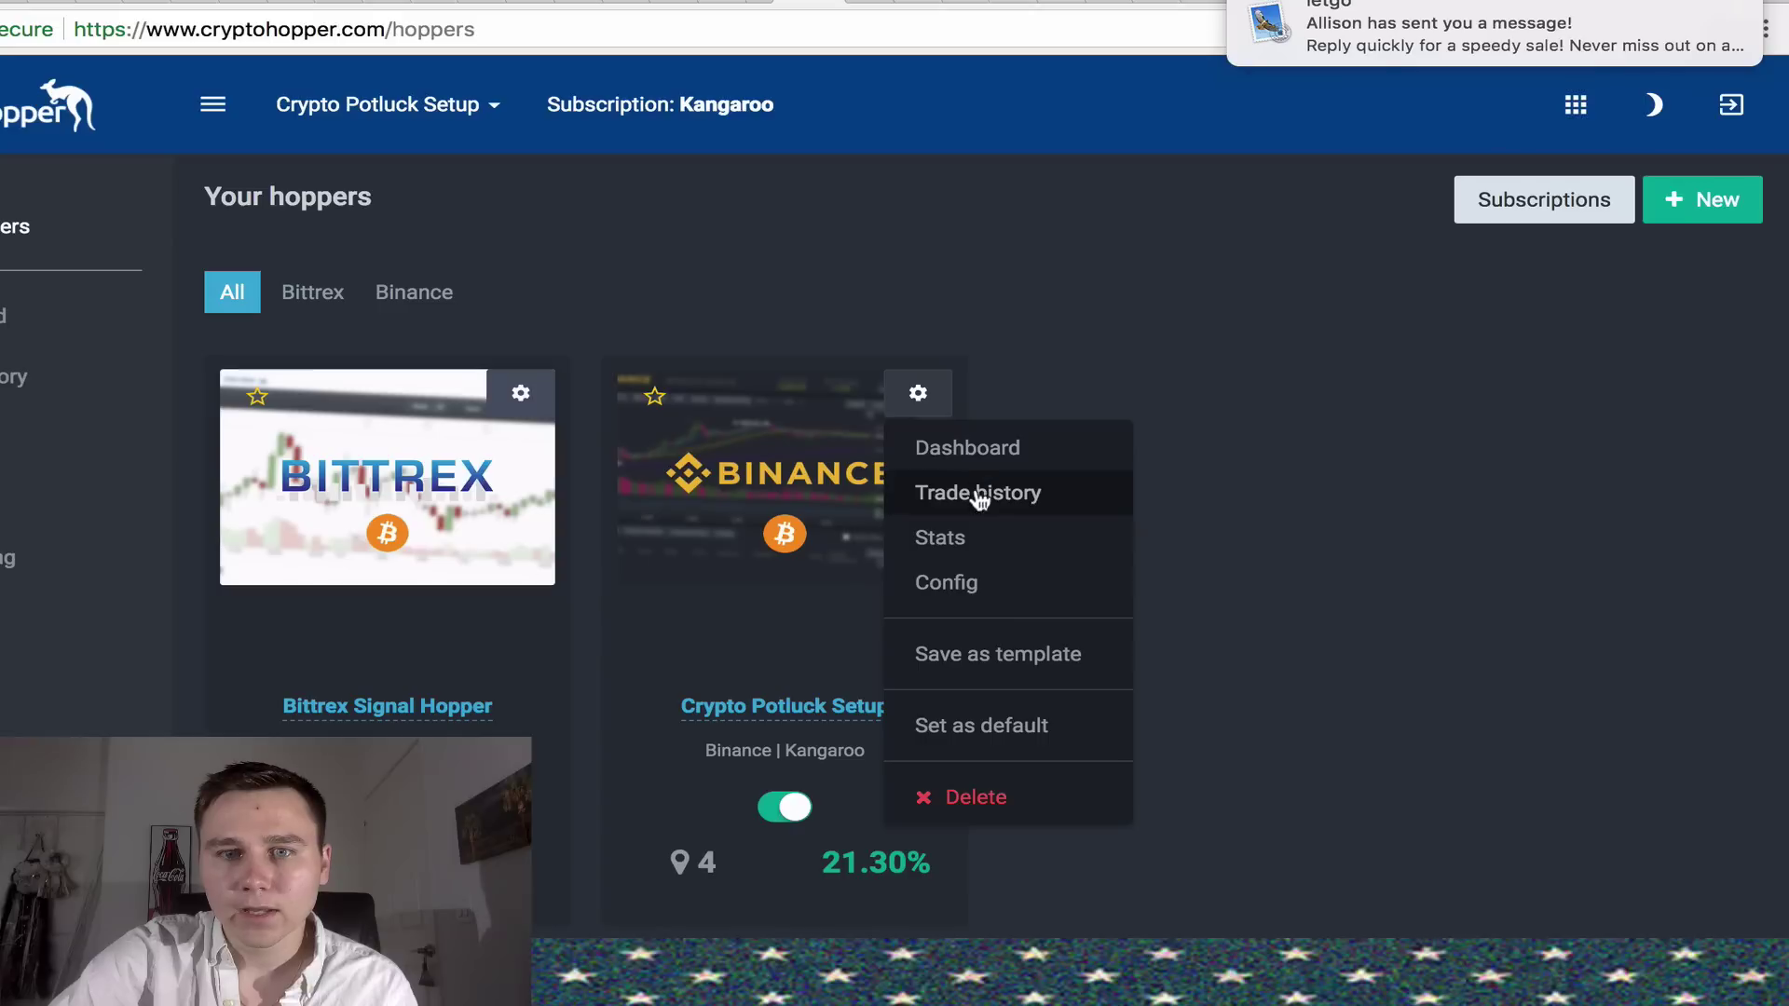
click(959, 585)
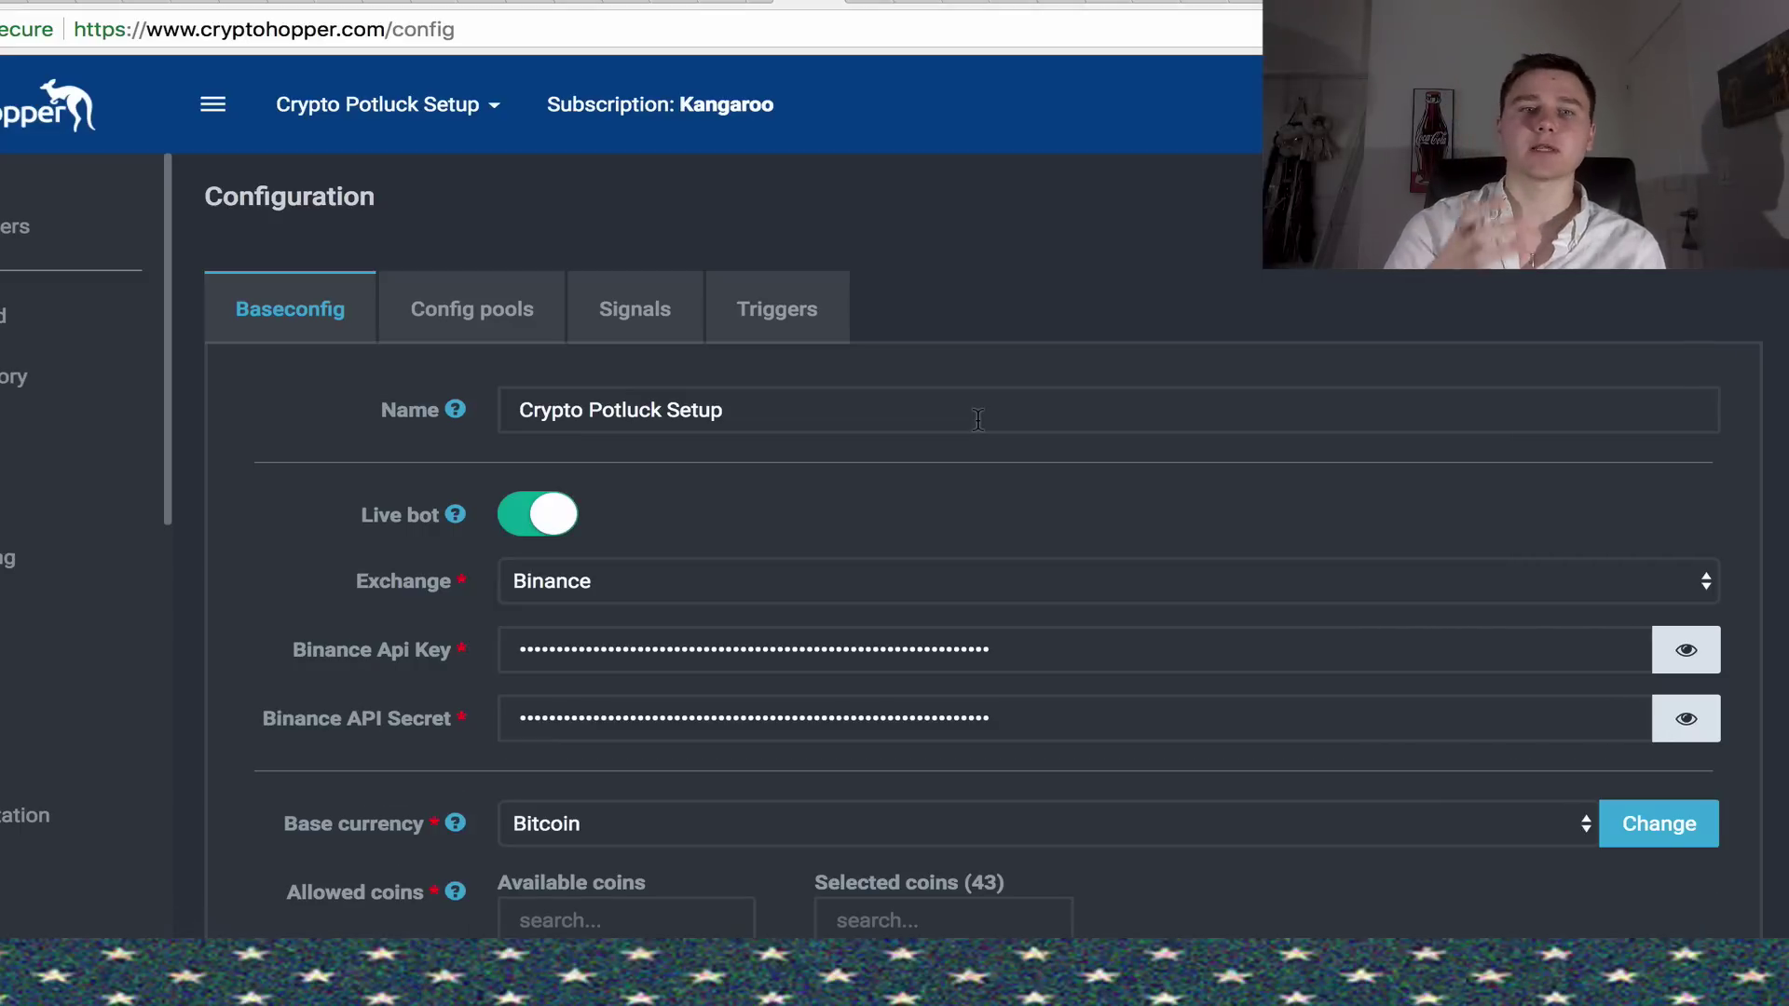
scroll(976, 420, down, 5)
scroll(977, 419, down, 1)
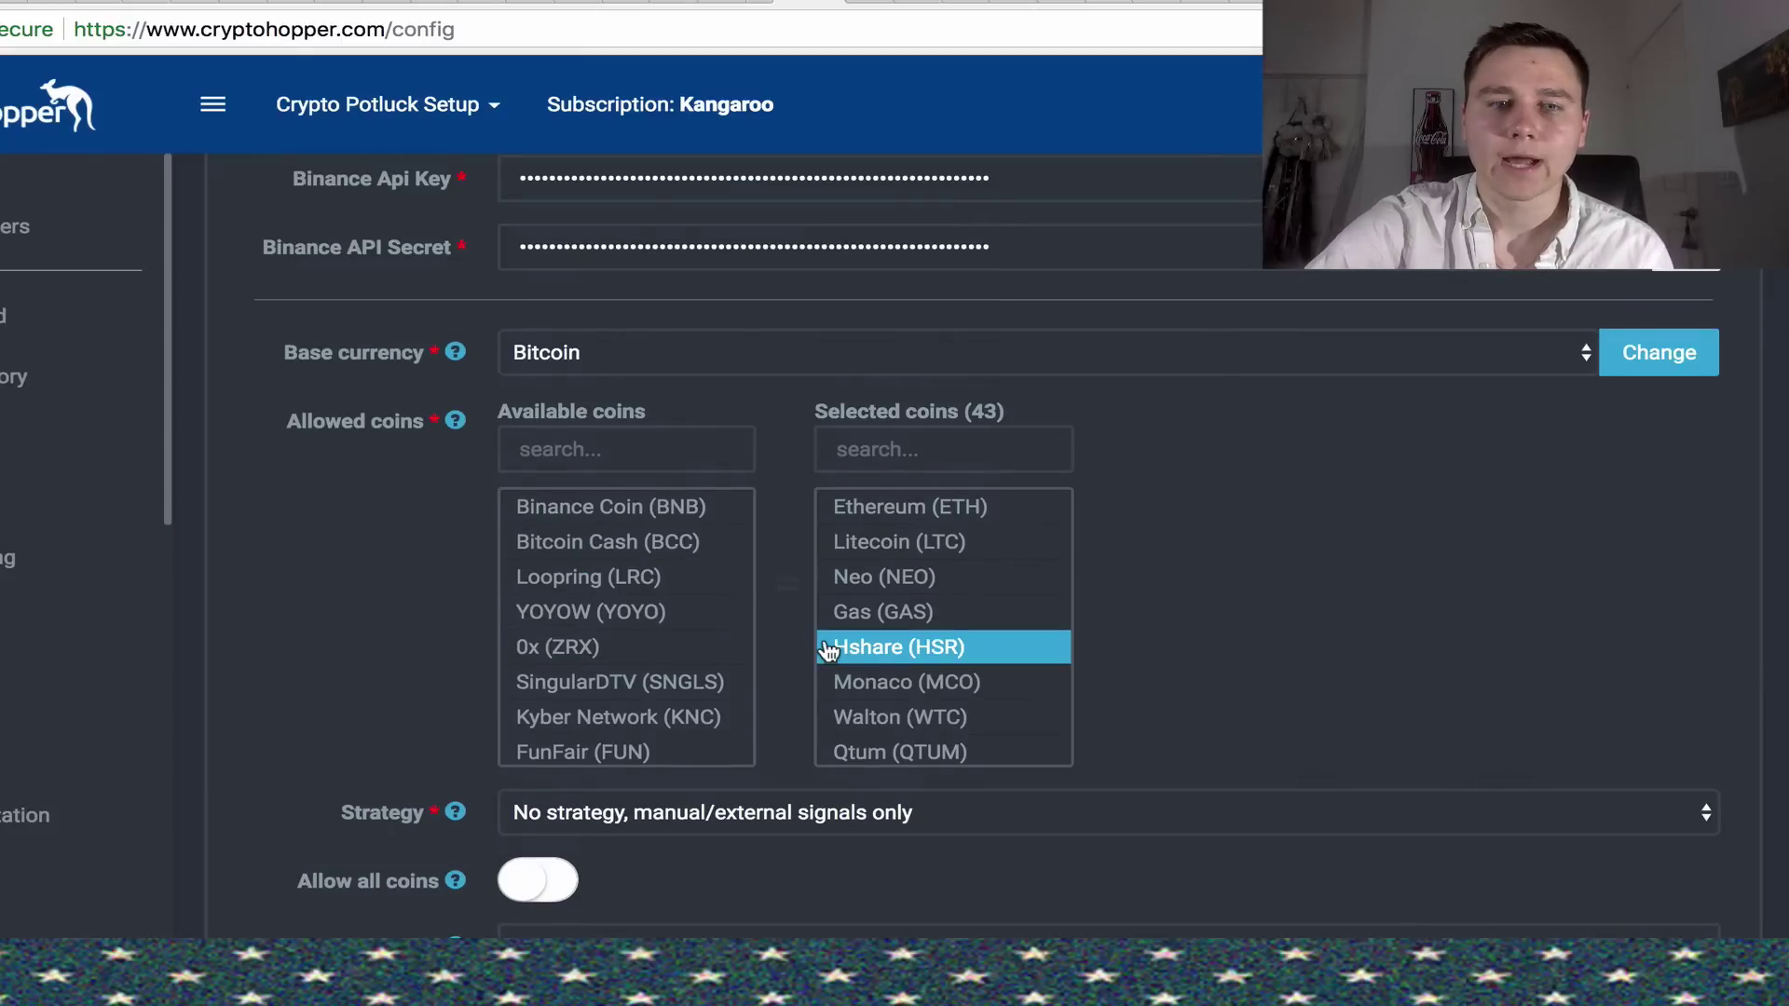
click(740, 647)
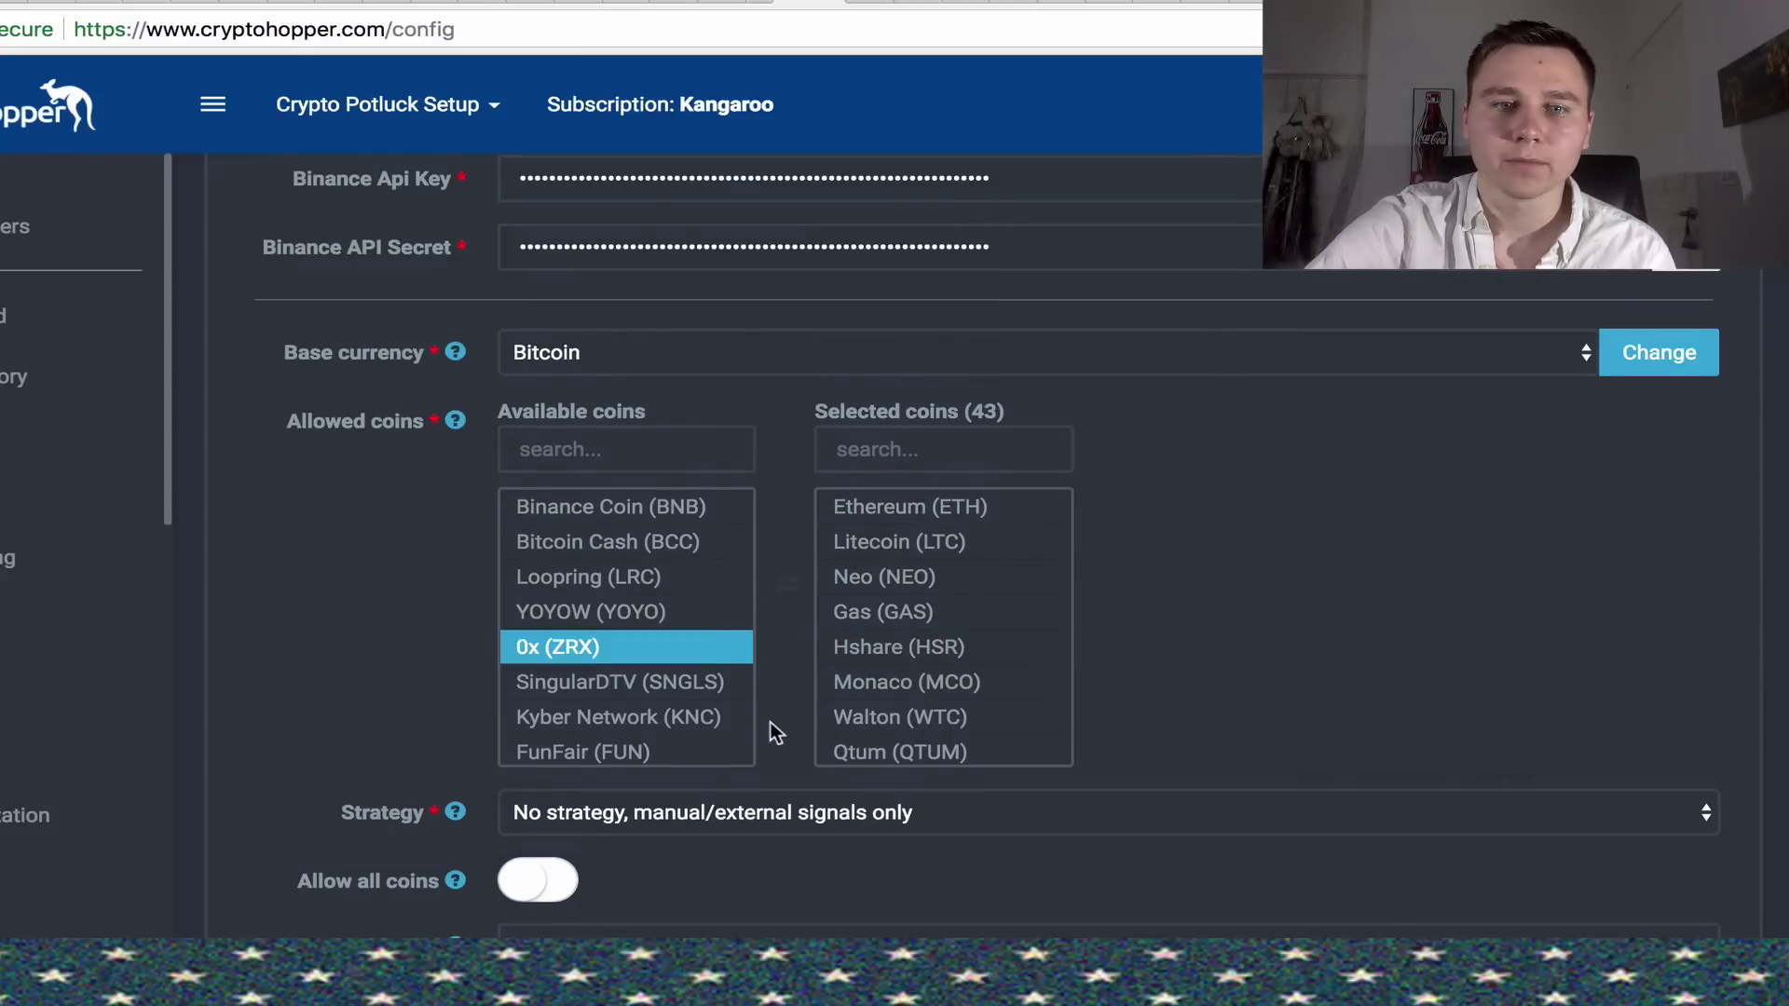
scroll(629, 670, down, 2)
scroll(636, 699, down, 3)
scroll(635, 700, down, 3)
scroll(636, 698, down, 1)
scroll(636, 699, down, 2)
scroll(636, 699, down, 1)
scroll(637, 699, up, 5)
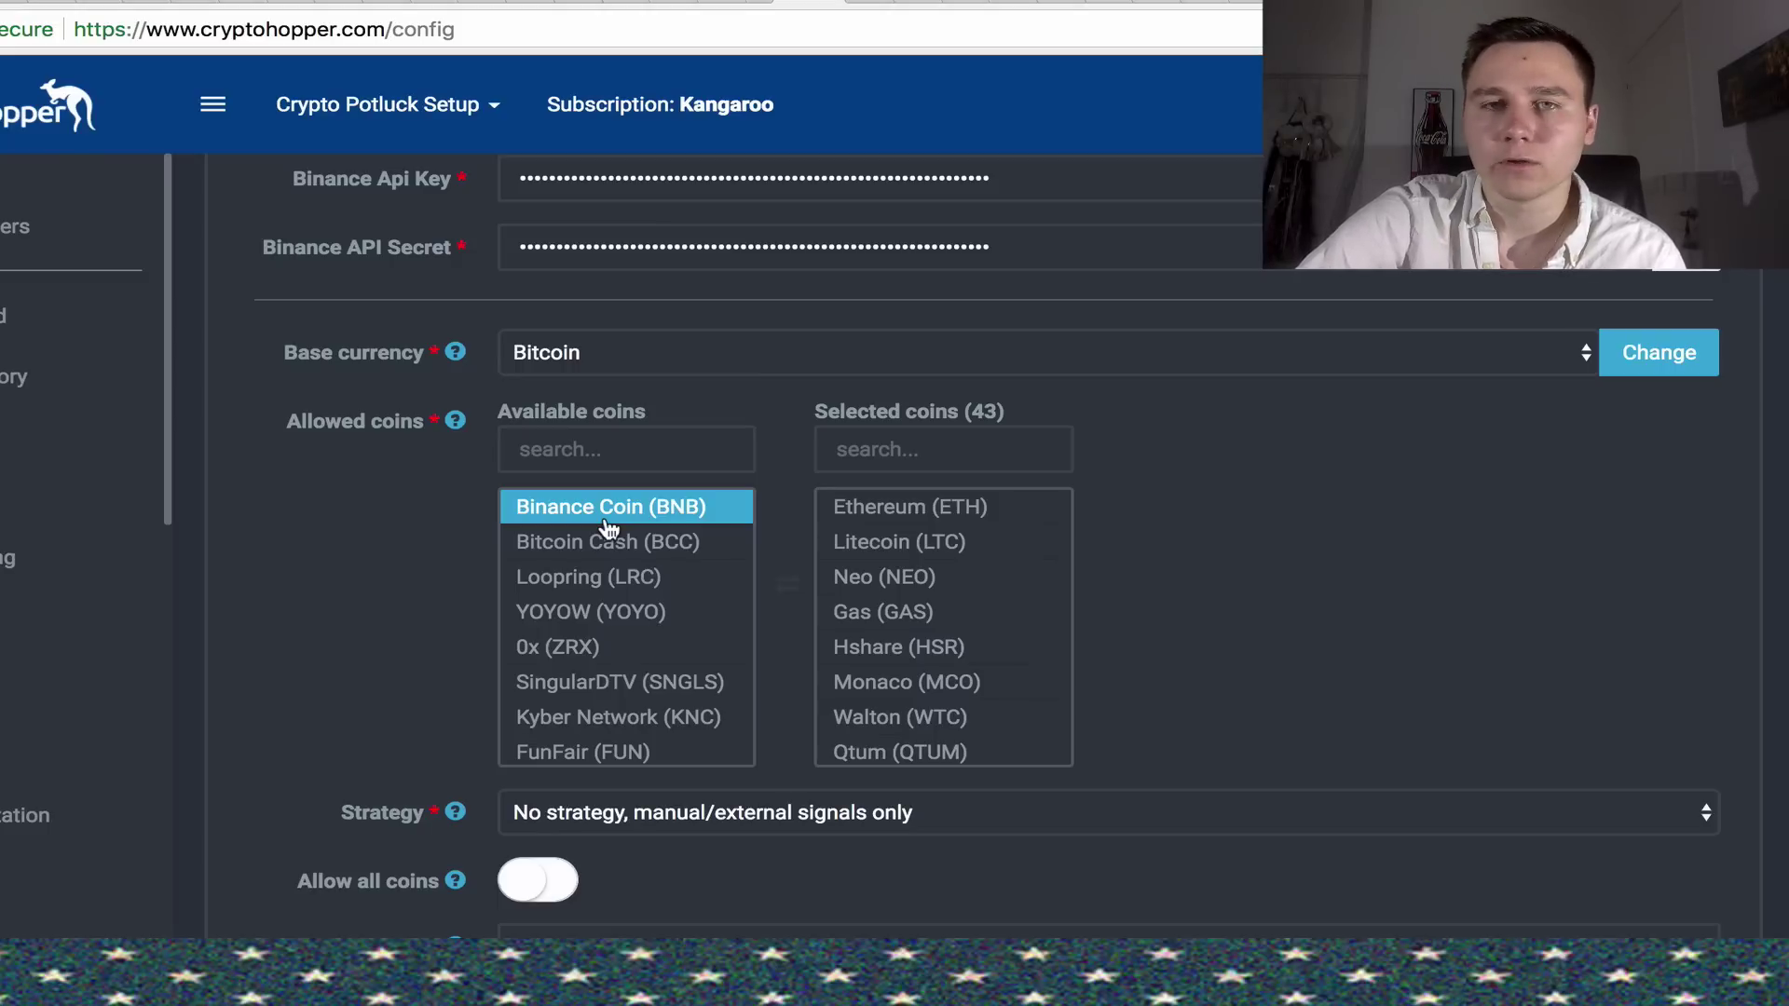
scroll(578, 726, down, 5)
scroll(577, 727, down, 2)
scroll(636, 729, down, 5)
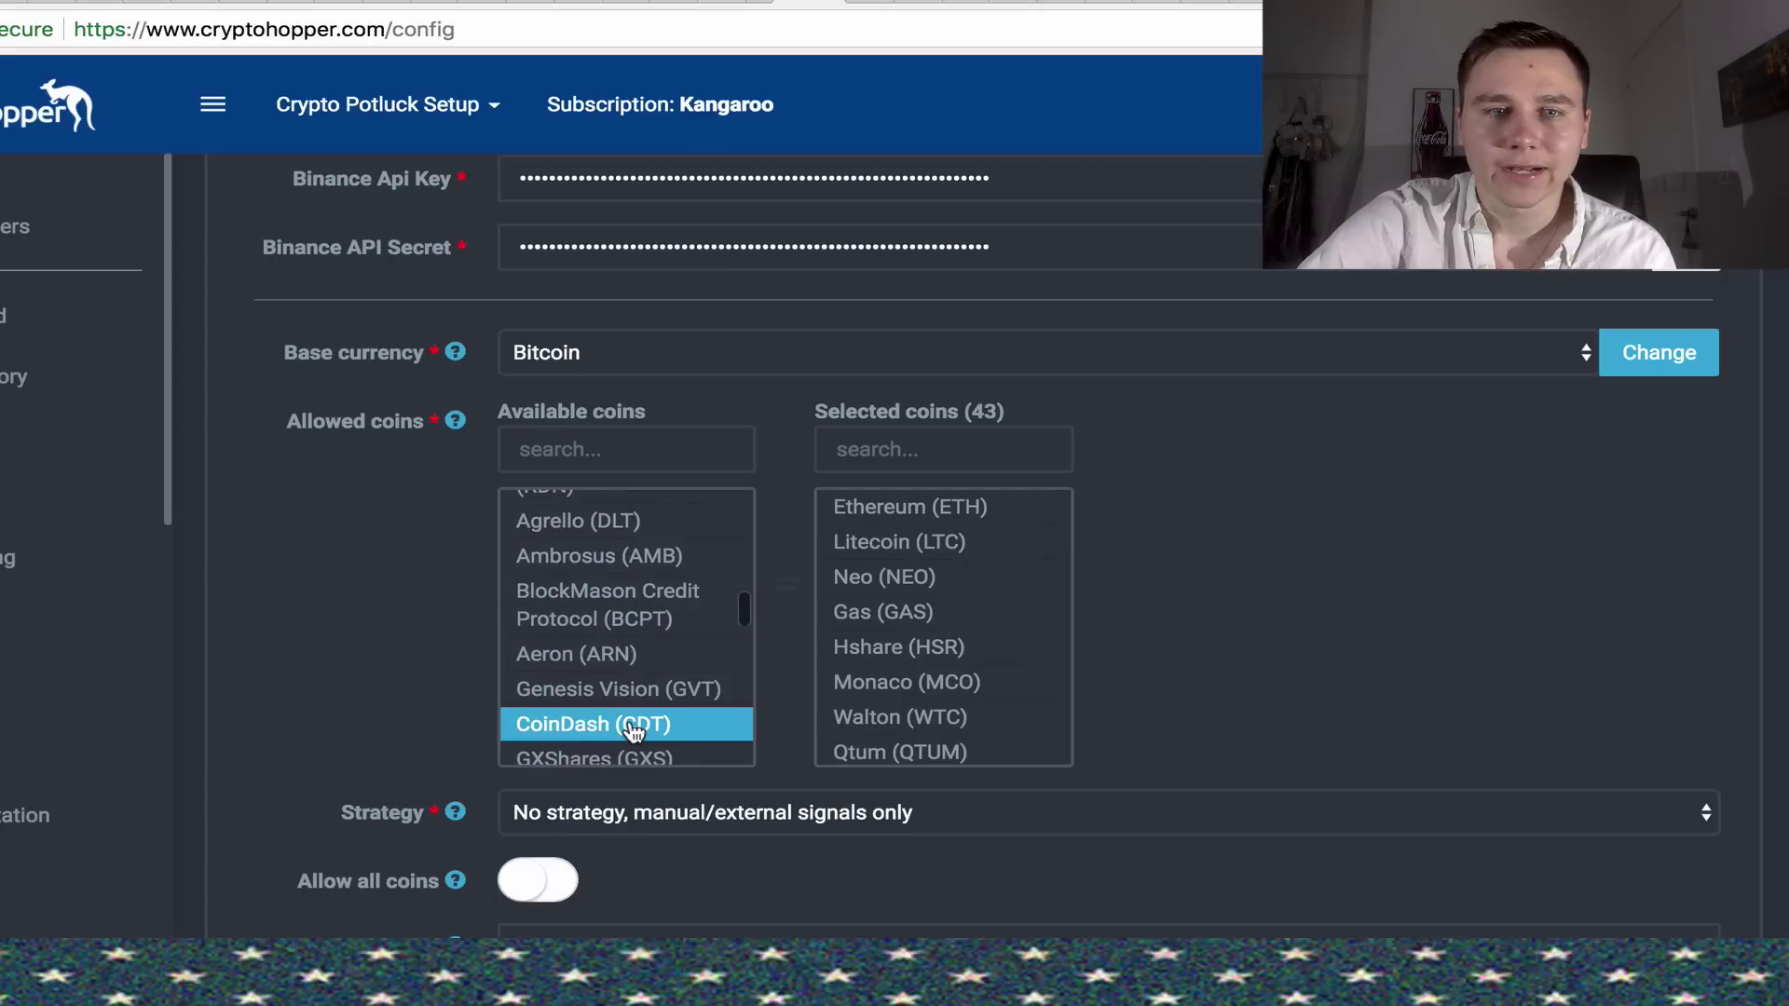
scroll(635, 731, up, 10)
scroll(643, 698, down, 5)
scroll(647, 677, down, 10)
scroll(648, 679, down, 5)
scroll(648, 679, down, 10)
scroll(648, 677, up, 5)
scroll(647, 678, up, 6)
scroll(641, 665, up, 5)
scroll(642, 602, up, 3)
scroll(637, 598, up, 5)
scroll(636, 597, up, 5)
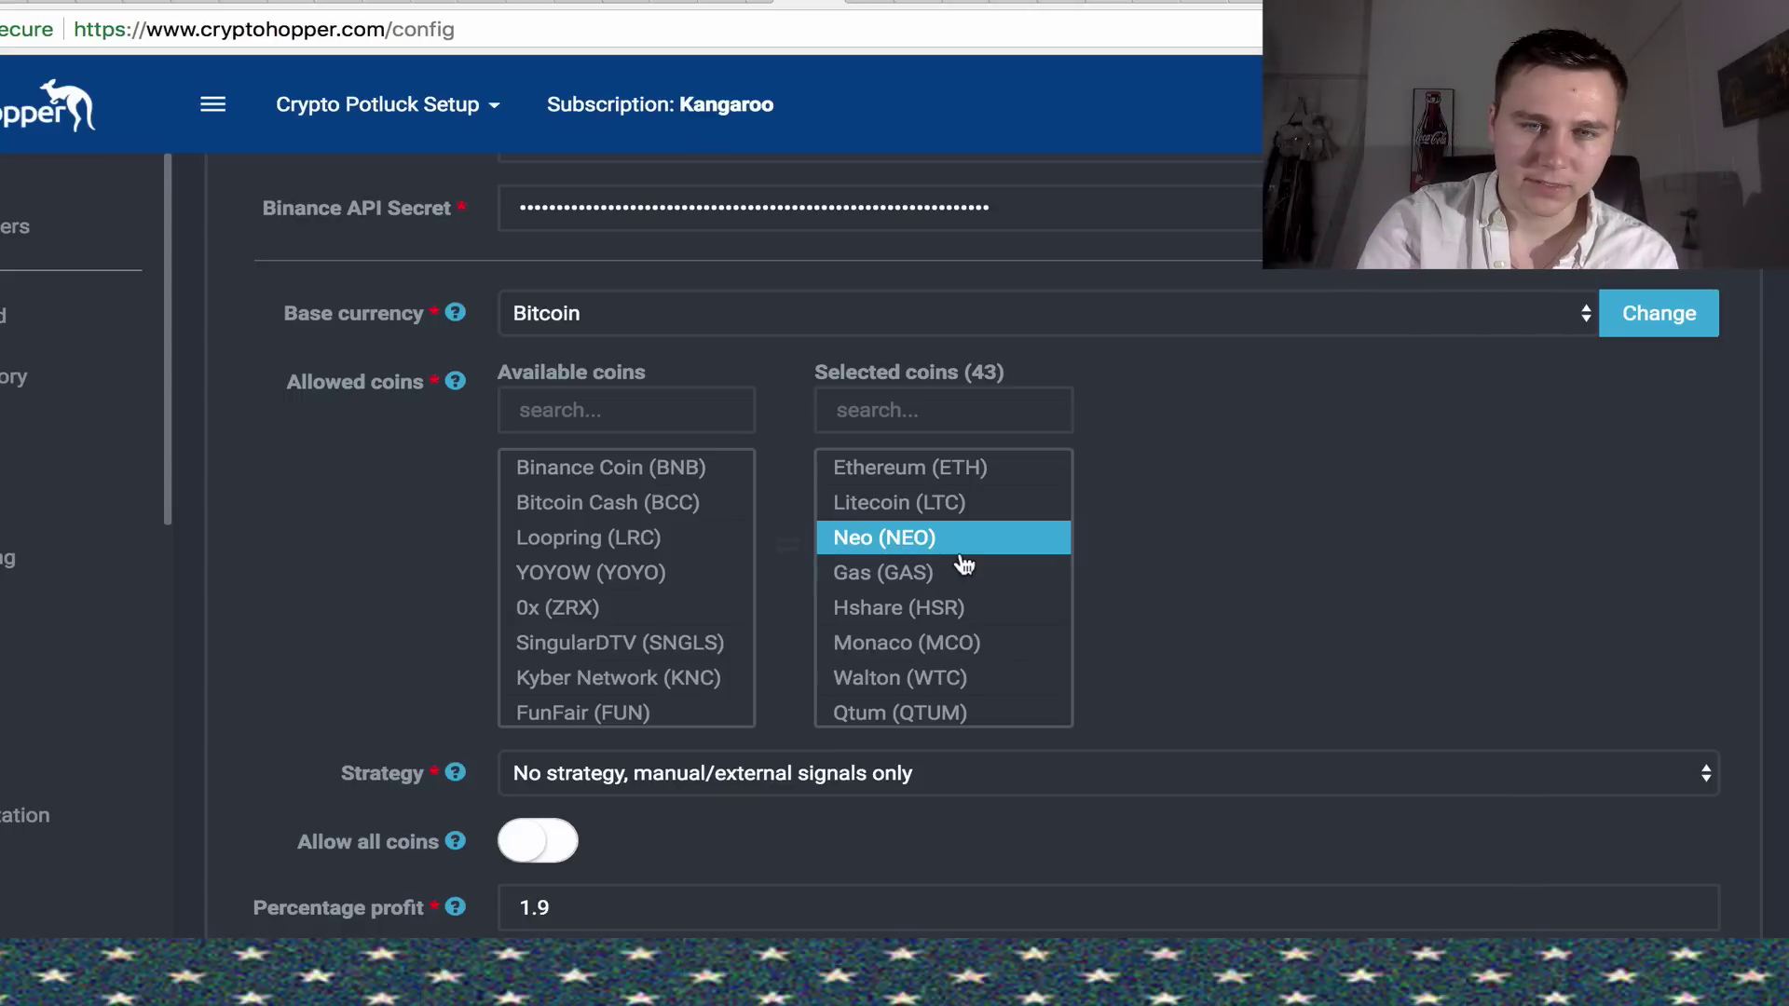
click(994, 682)
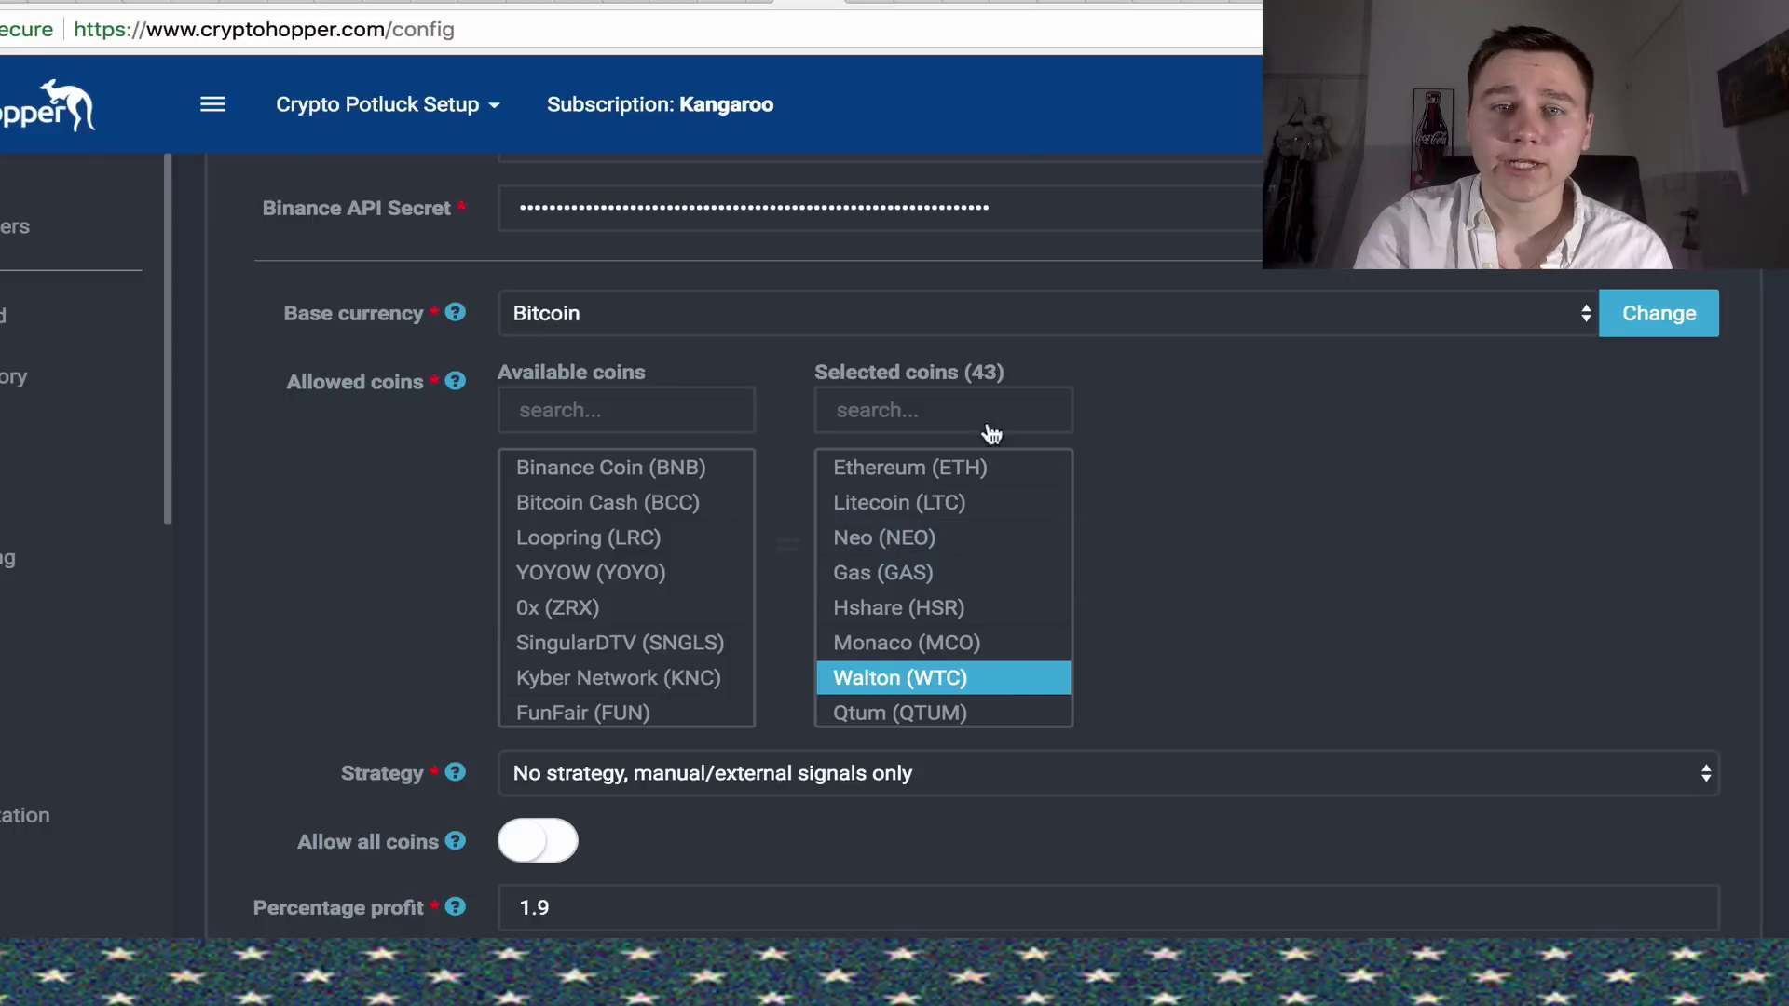
click(944, 467)
click(949, 503)
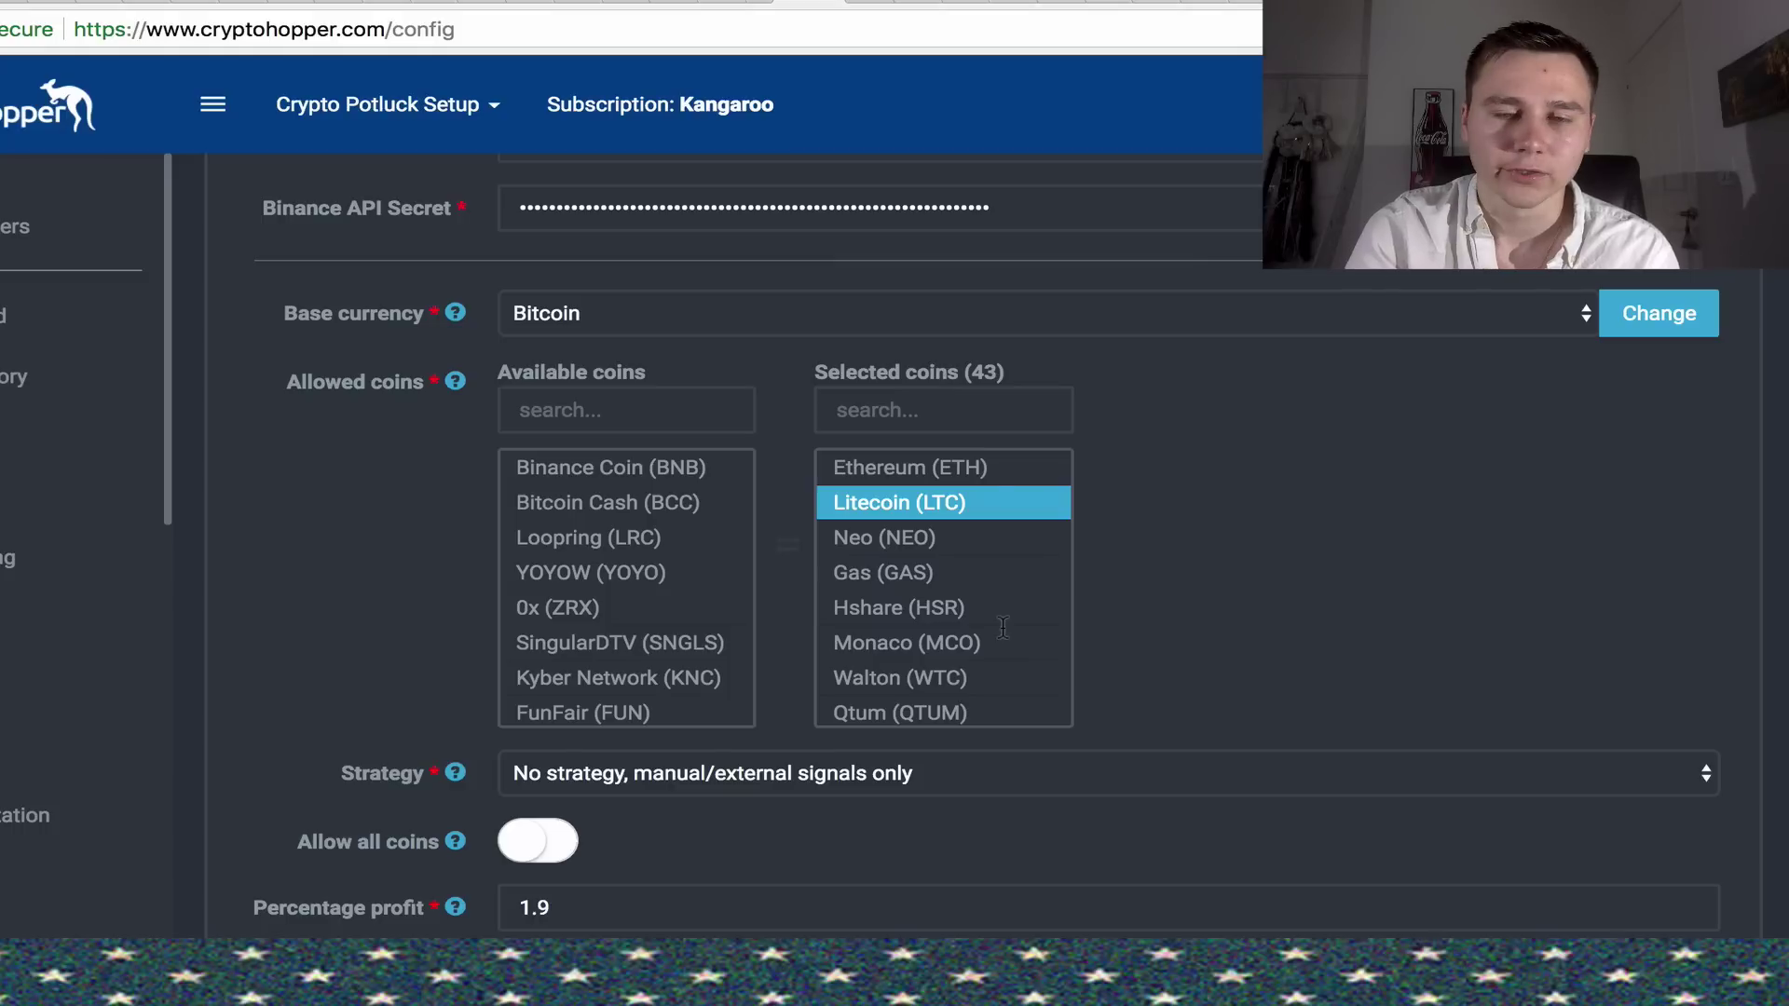
scroll(930, 572, down, 3)
scroll(929, 571, down, 1)
click(925, 555)
scroll(930, 571, up, 4)
click(929, 572)
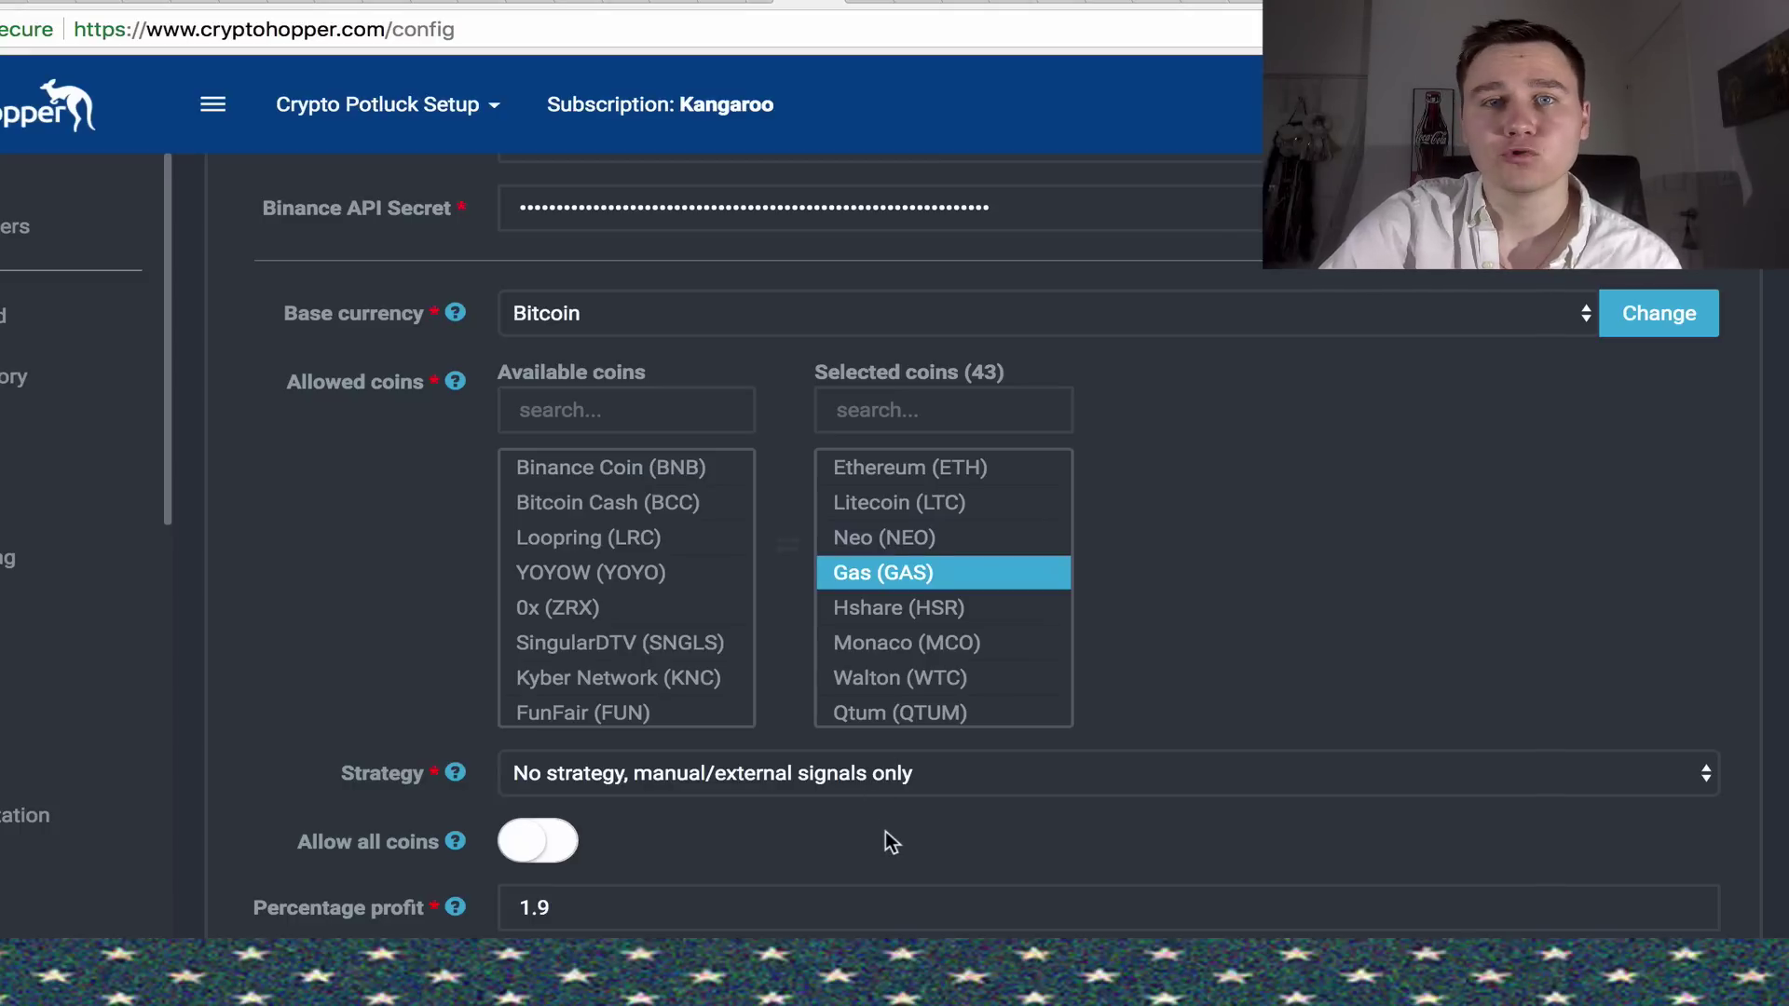
scroll(885, 832, down, 3)
scroll(885, 833, down, 2)
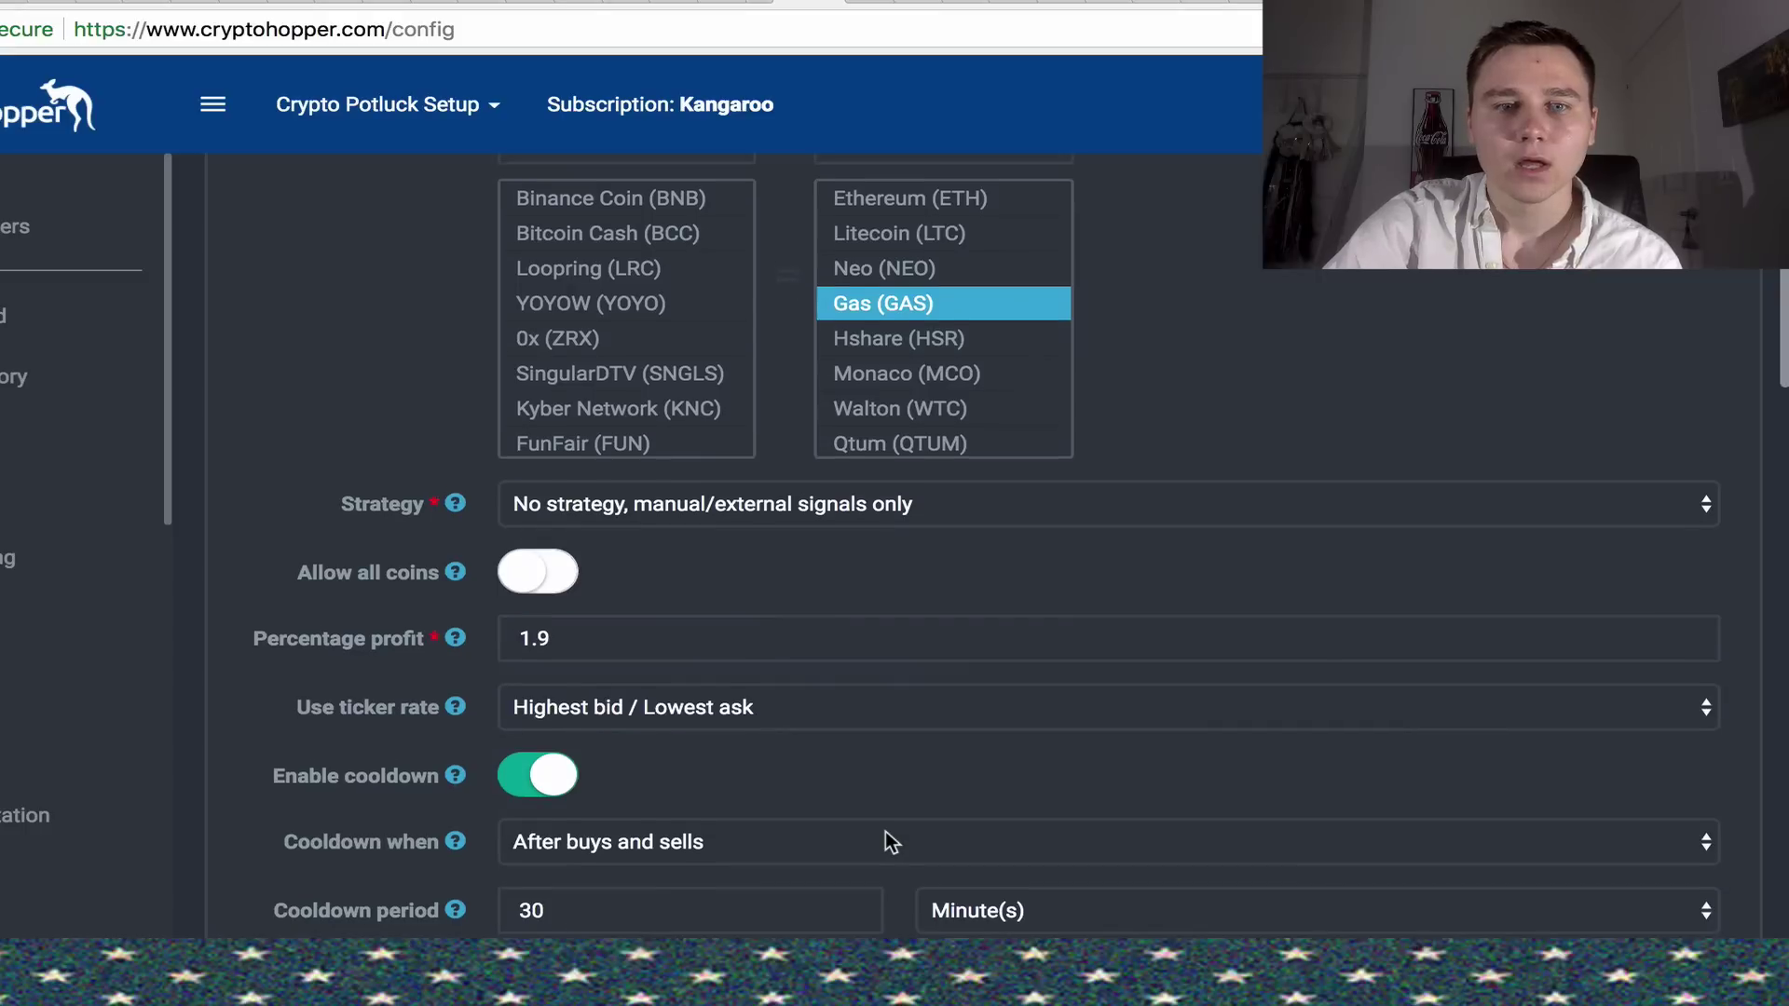
scroll(884, 831, down, 1)
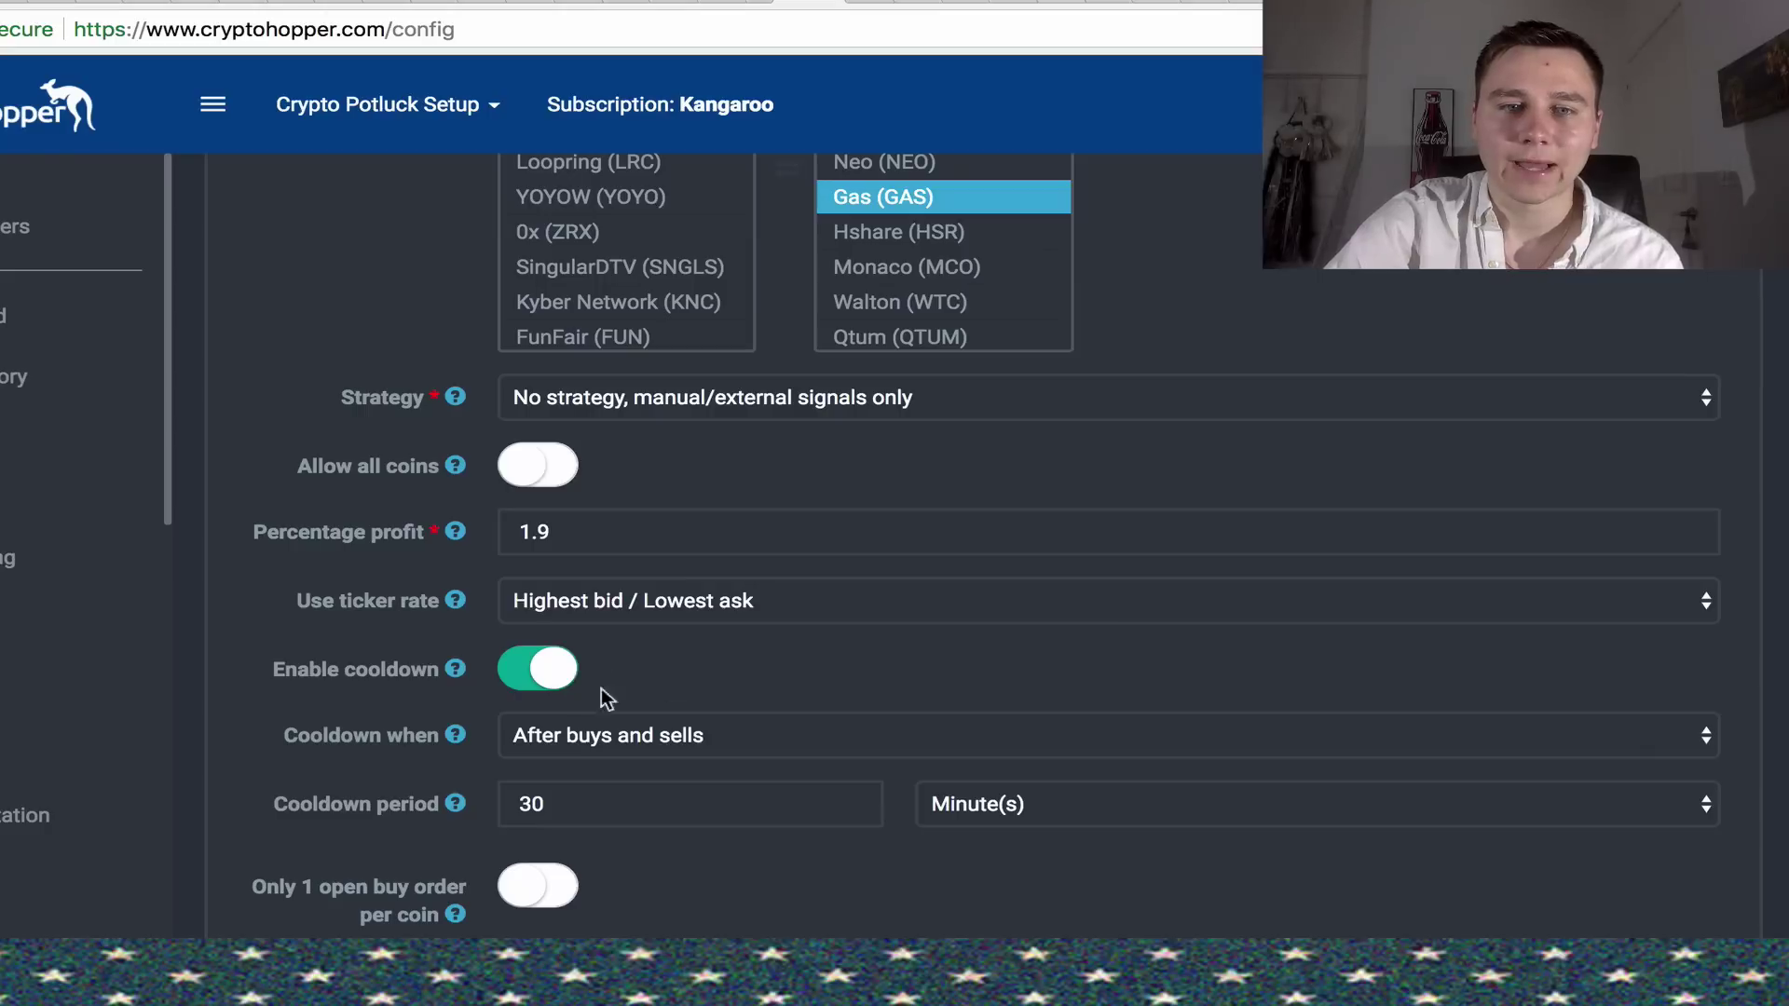
Step: Change the cooldown period from 30 minutes to 2 hours
click(986, 804)
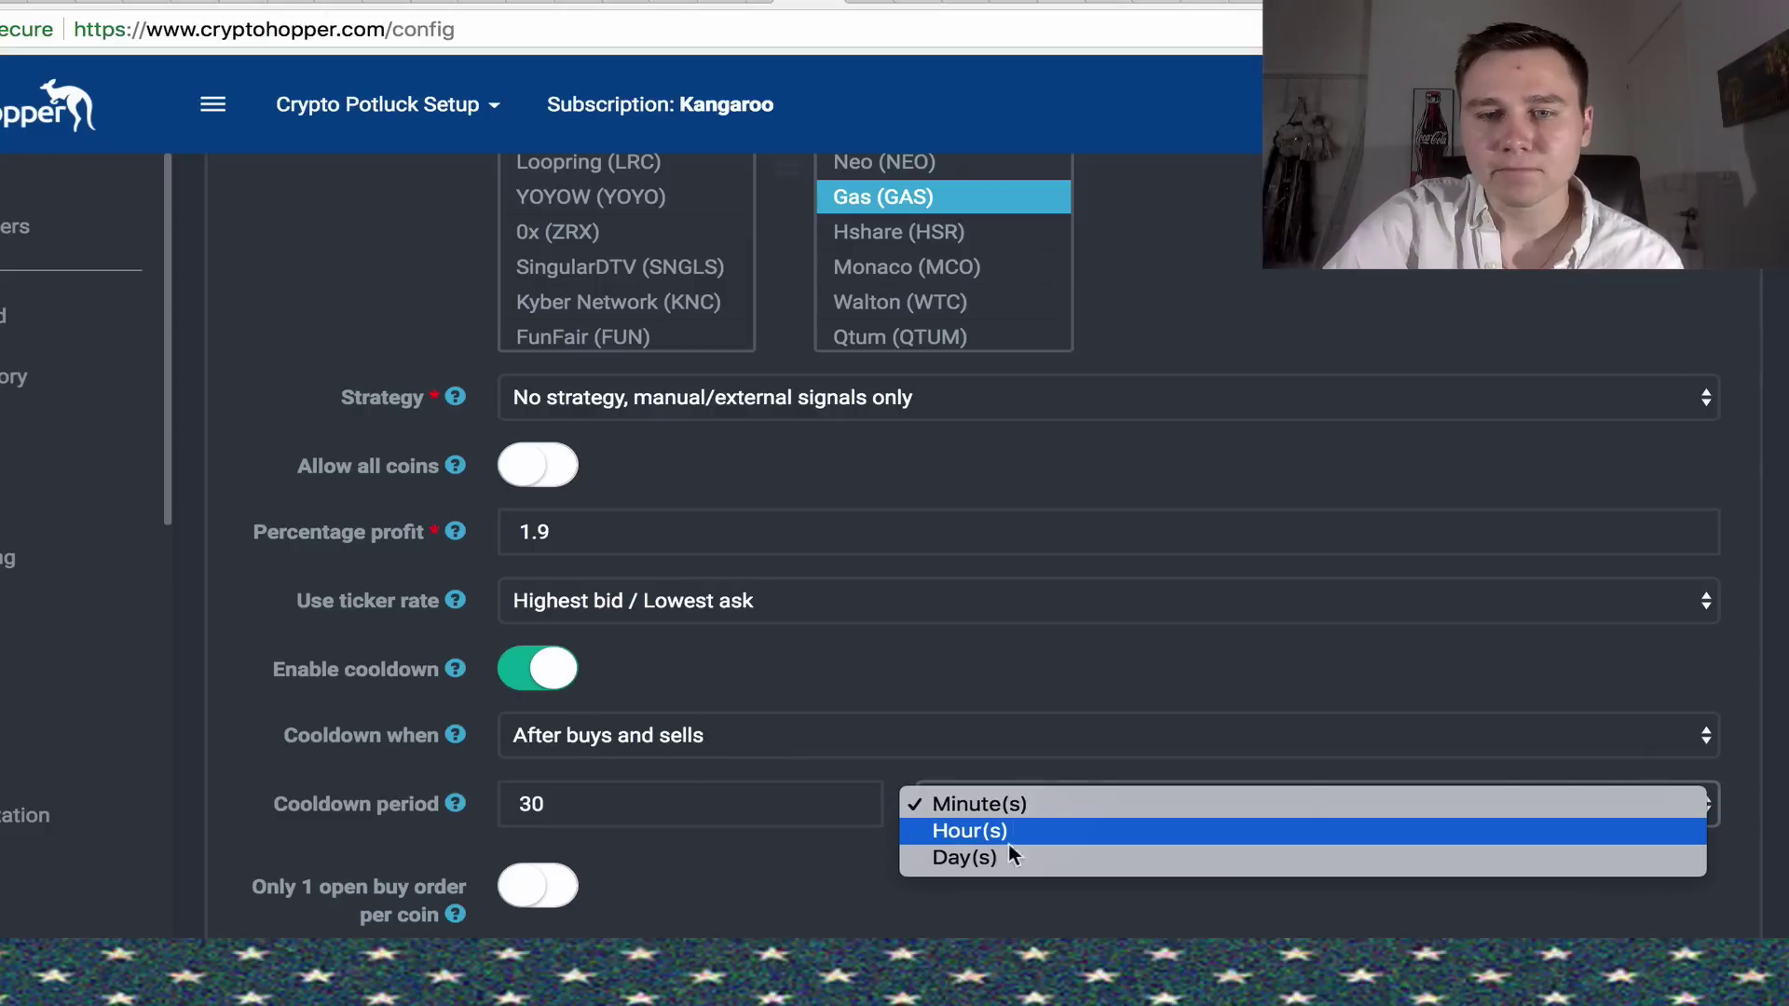
click(1014, 830)
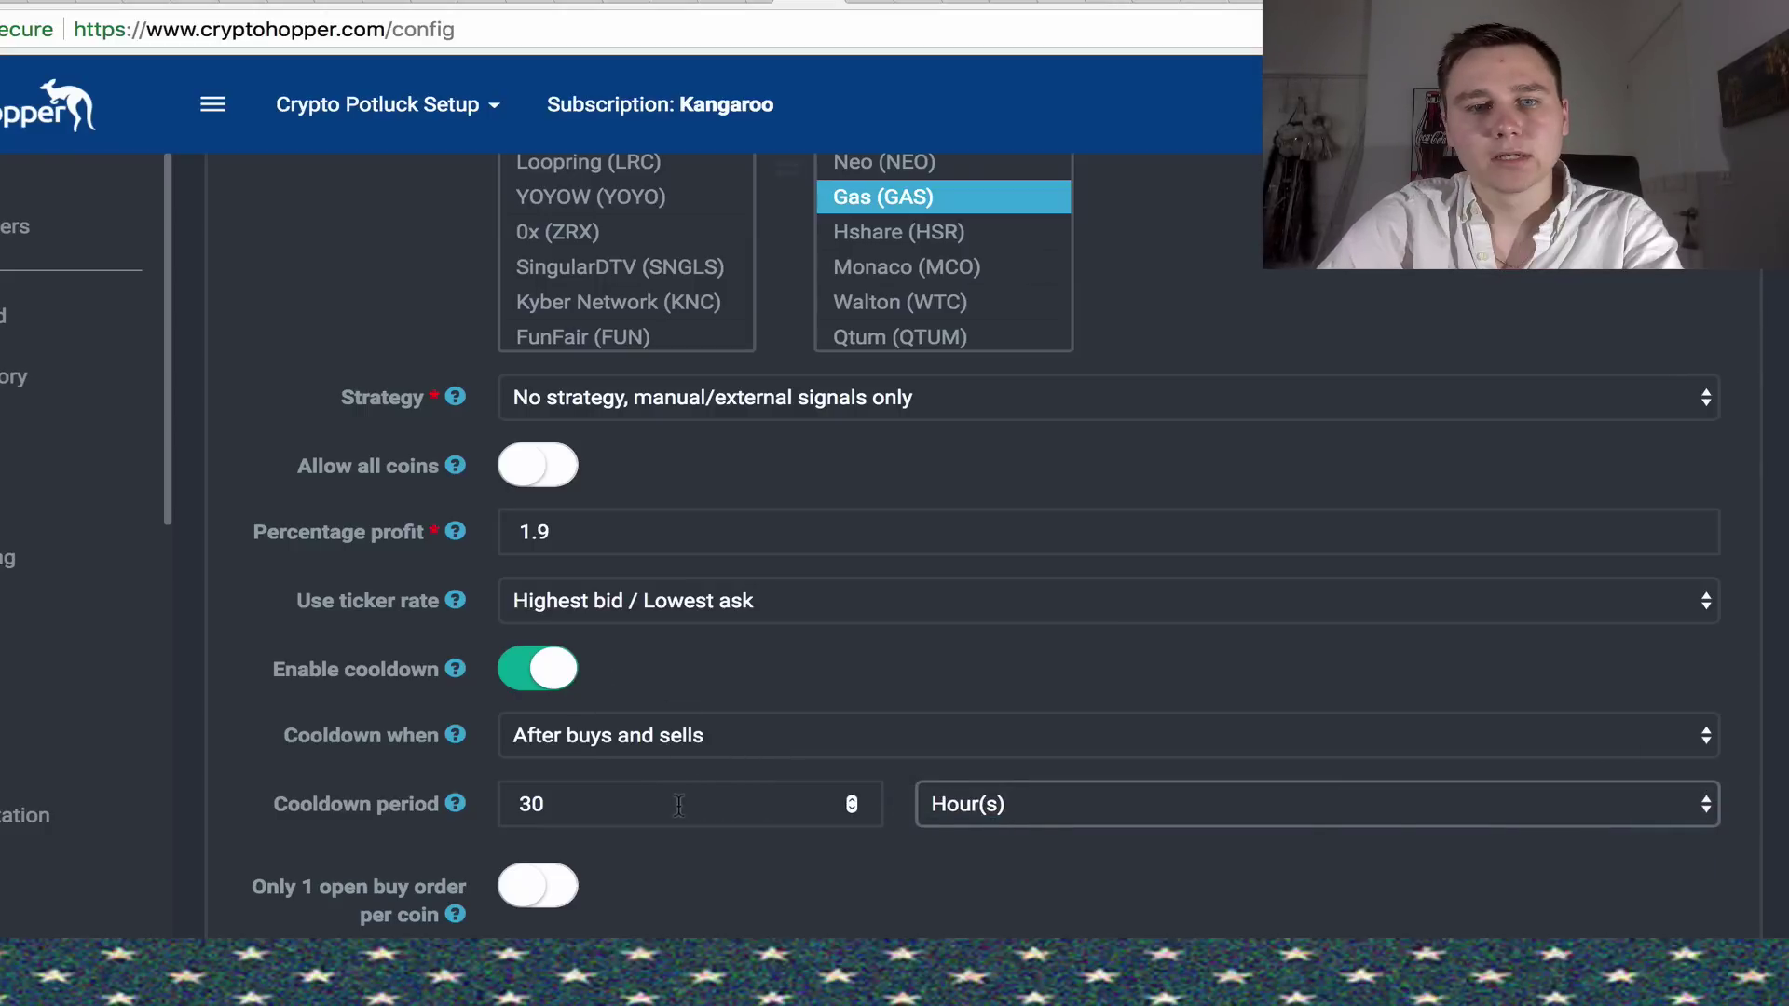
click(361, 807)
key(BackSpace)
click(674, 795)
text(12)
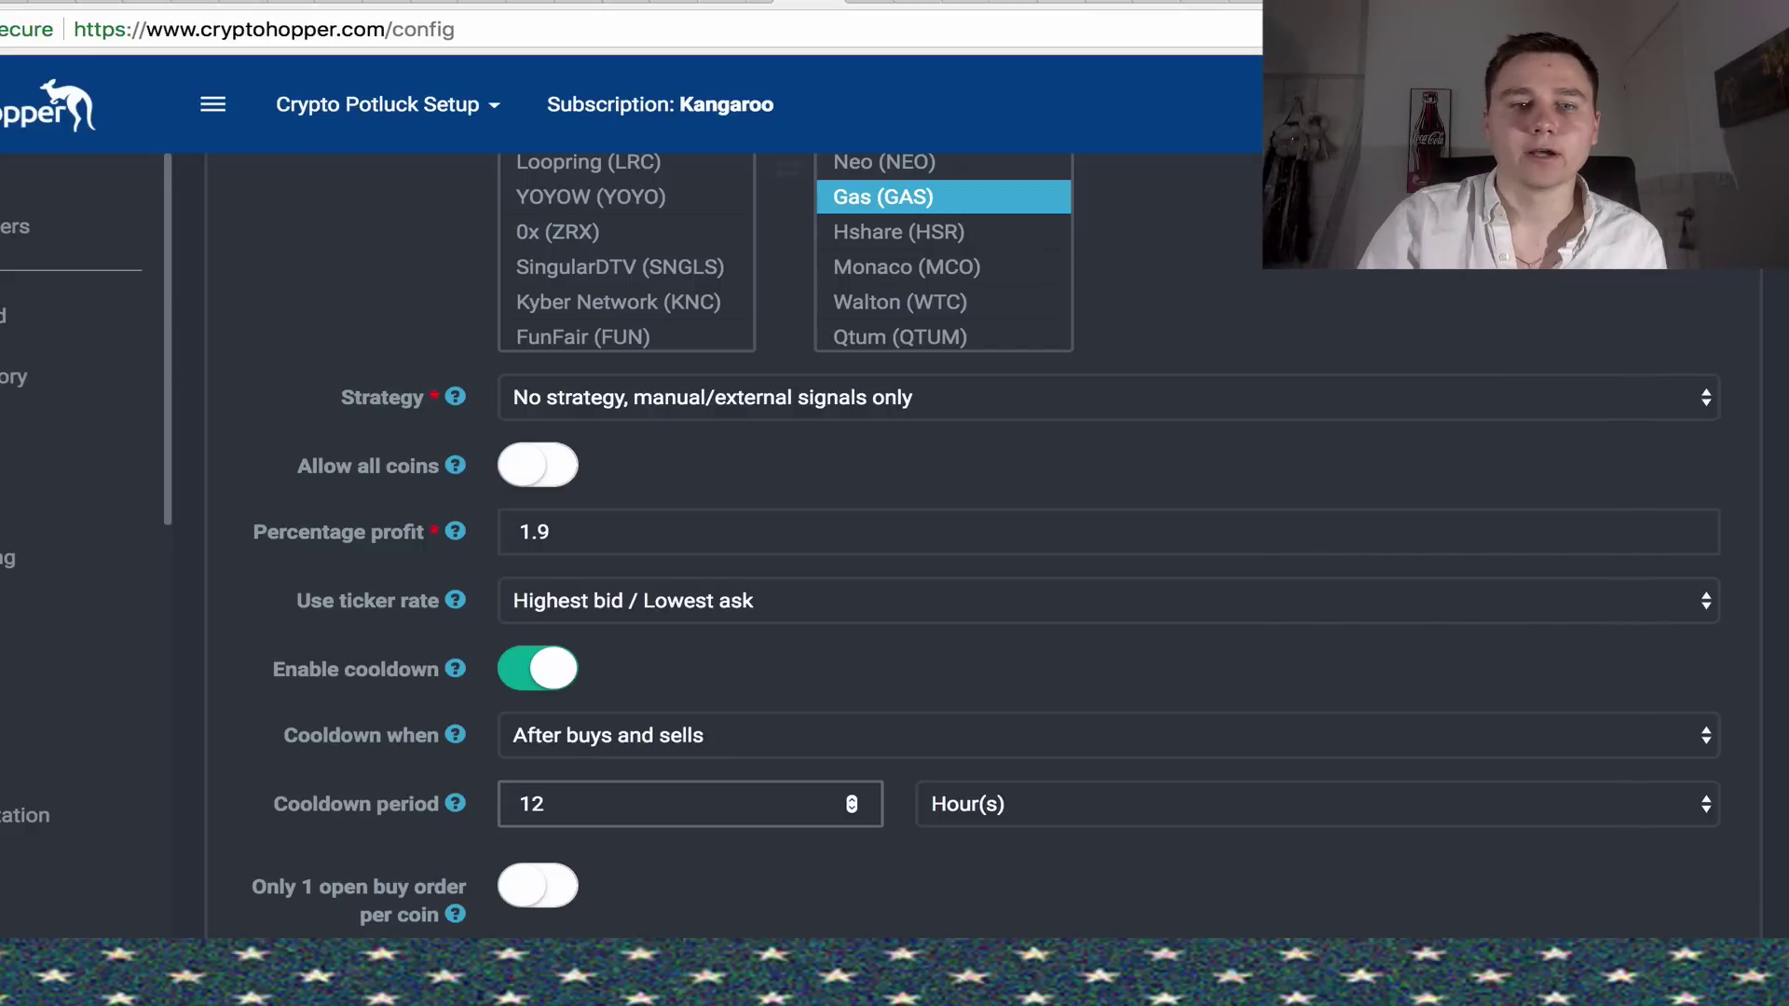
key(BackSpace)
key(BackSpace)
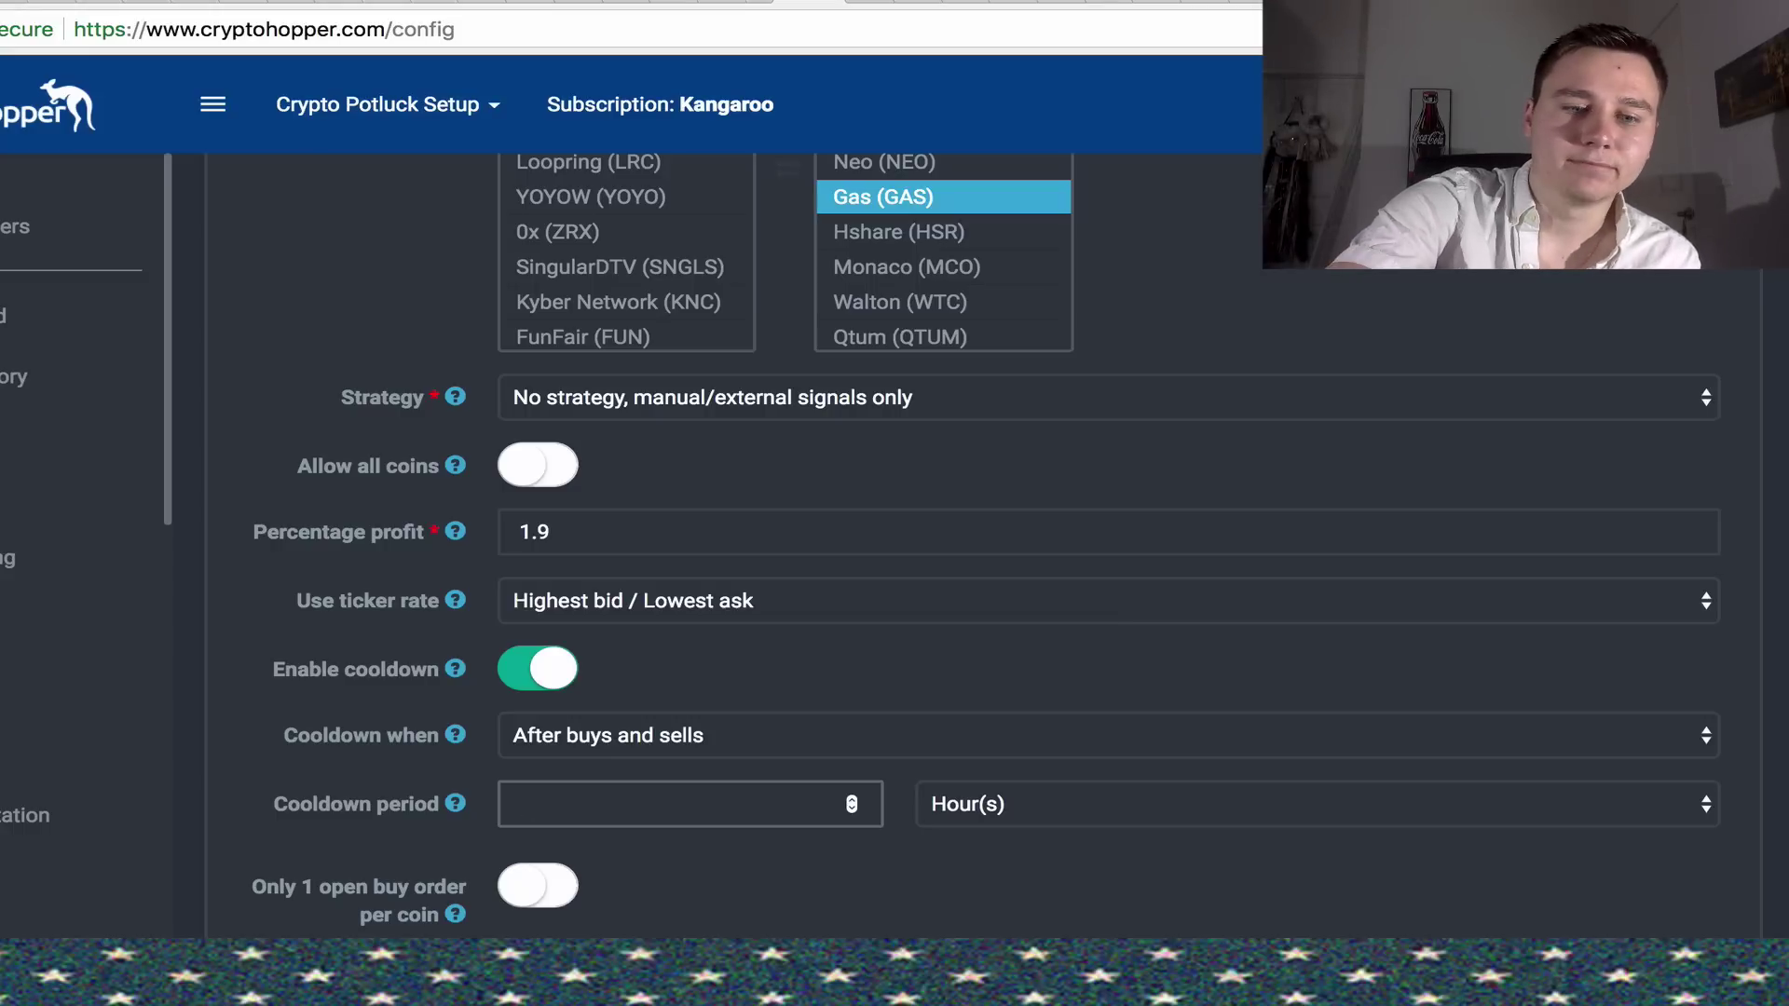
text(5)
key(BackSpace)
text(2)
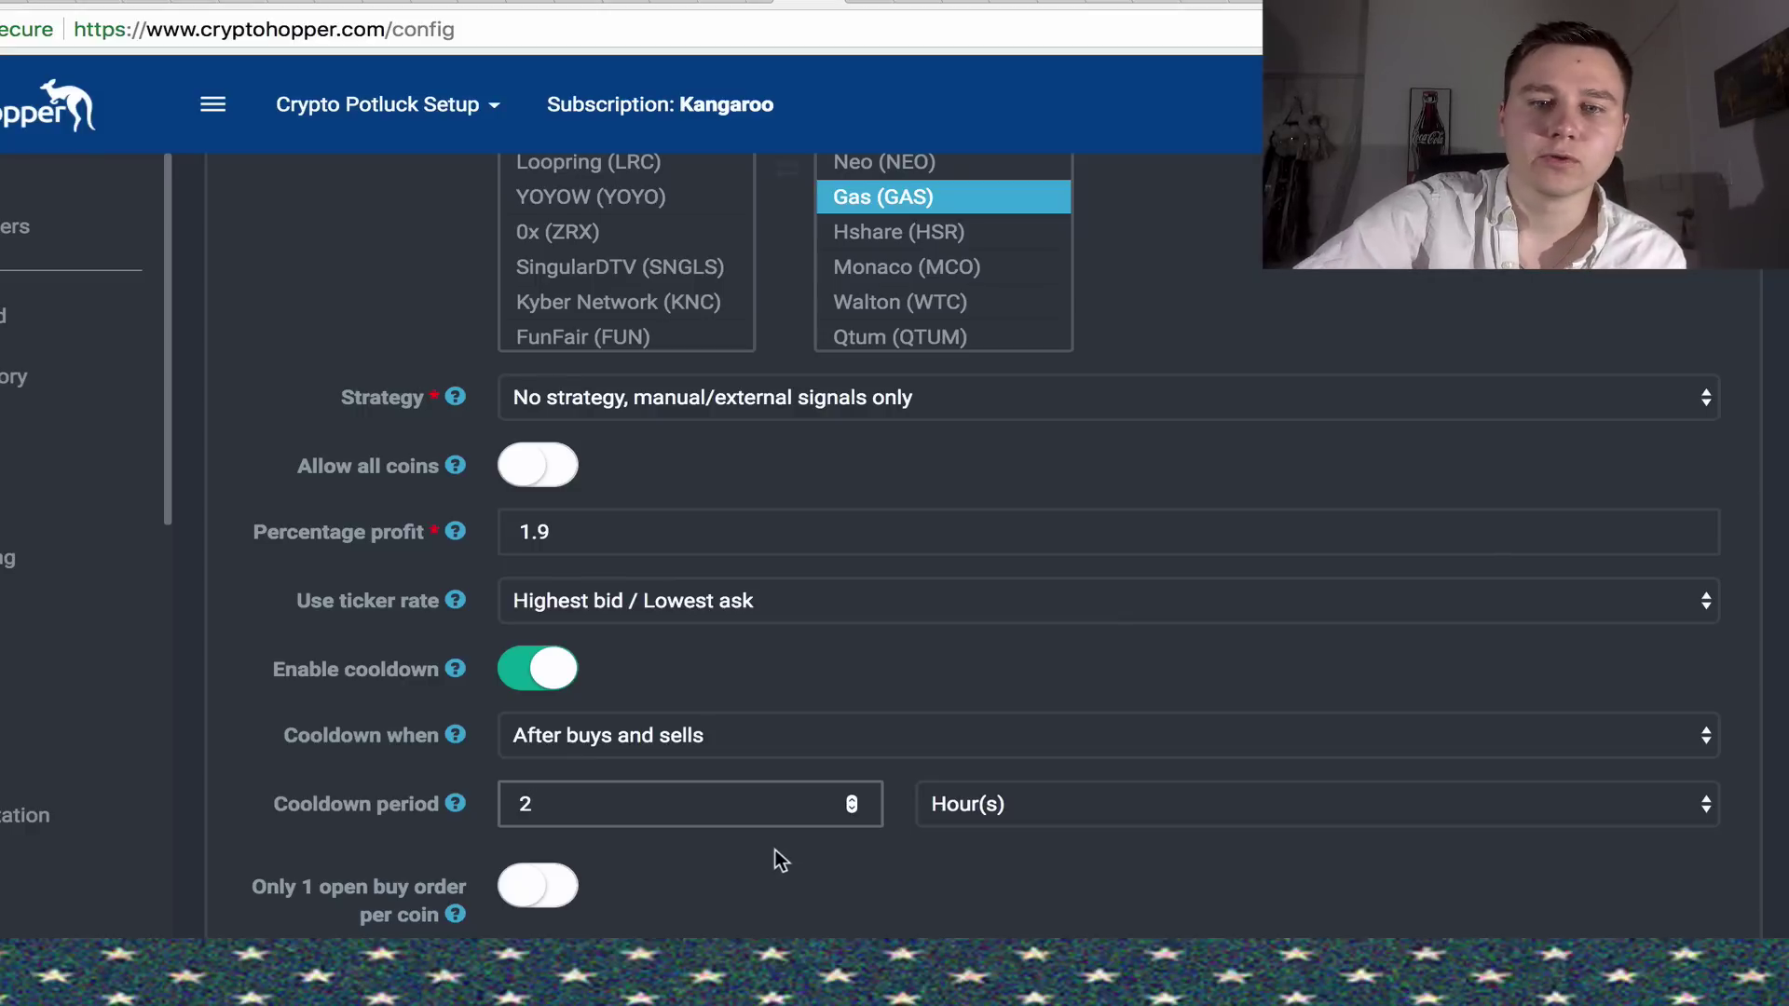
click(775, 851)
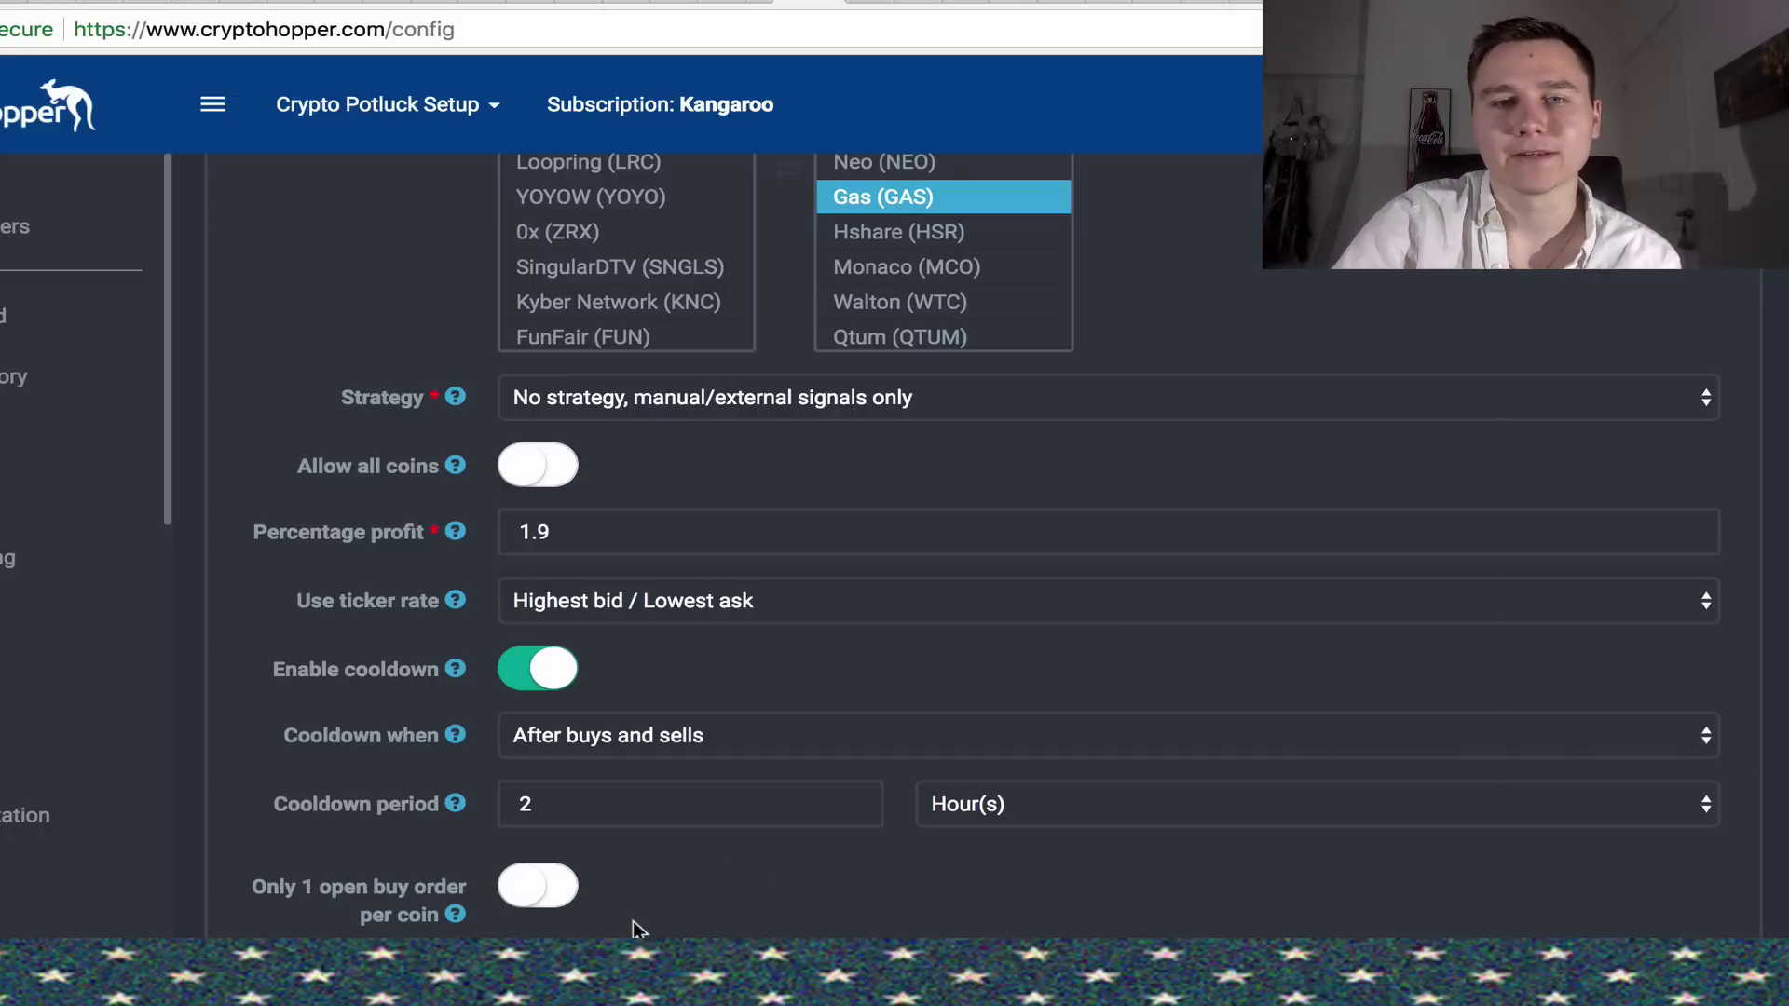
scroll(631, 930, down, 3)
scroll(632, 930, down, 3)
scroll(632, 929, down, 1)
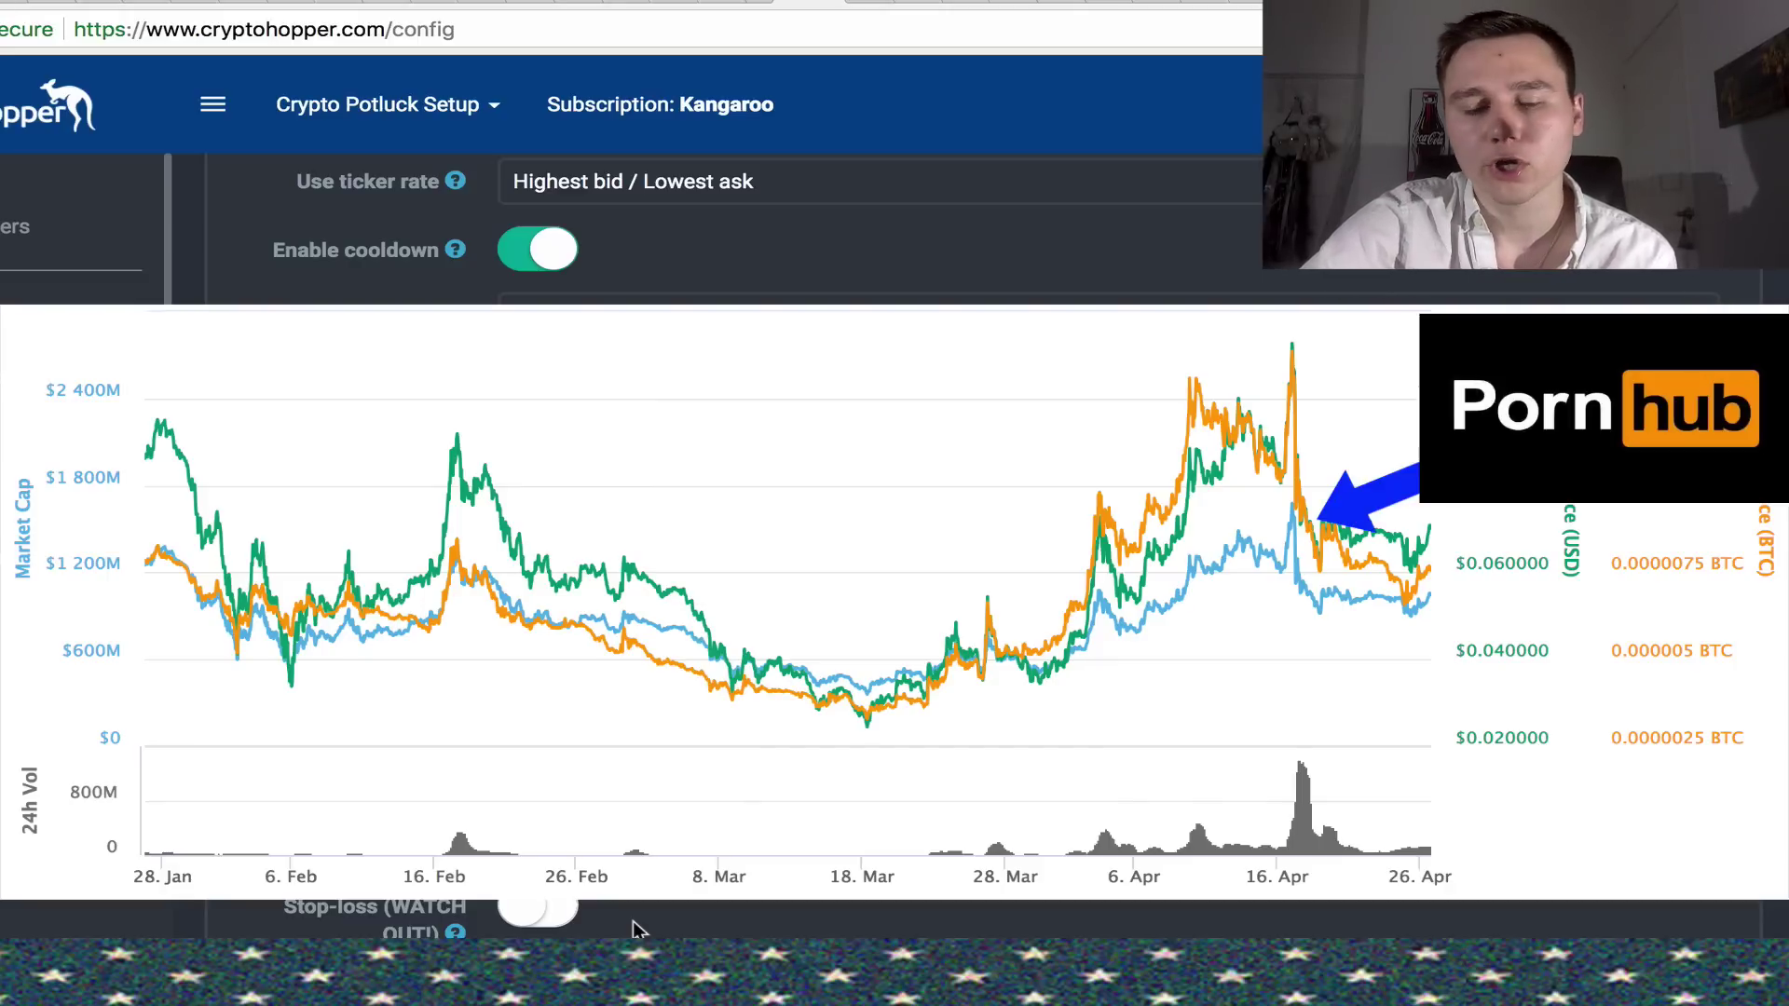
scroll(638, 929, up, 3)
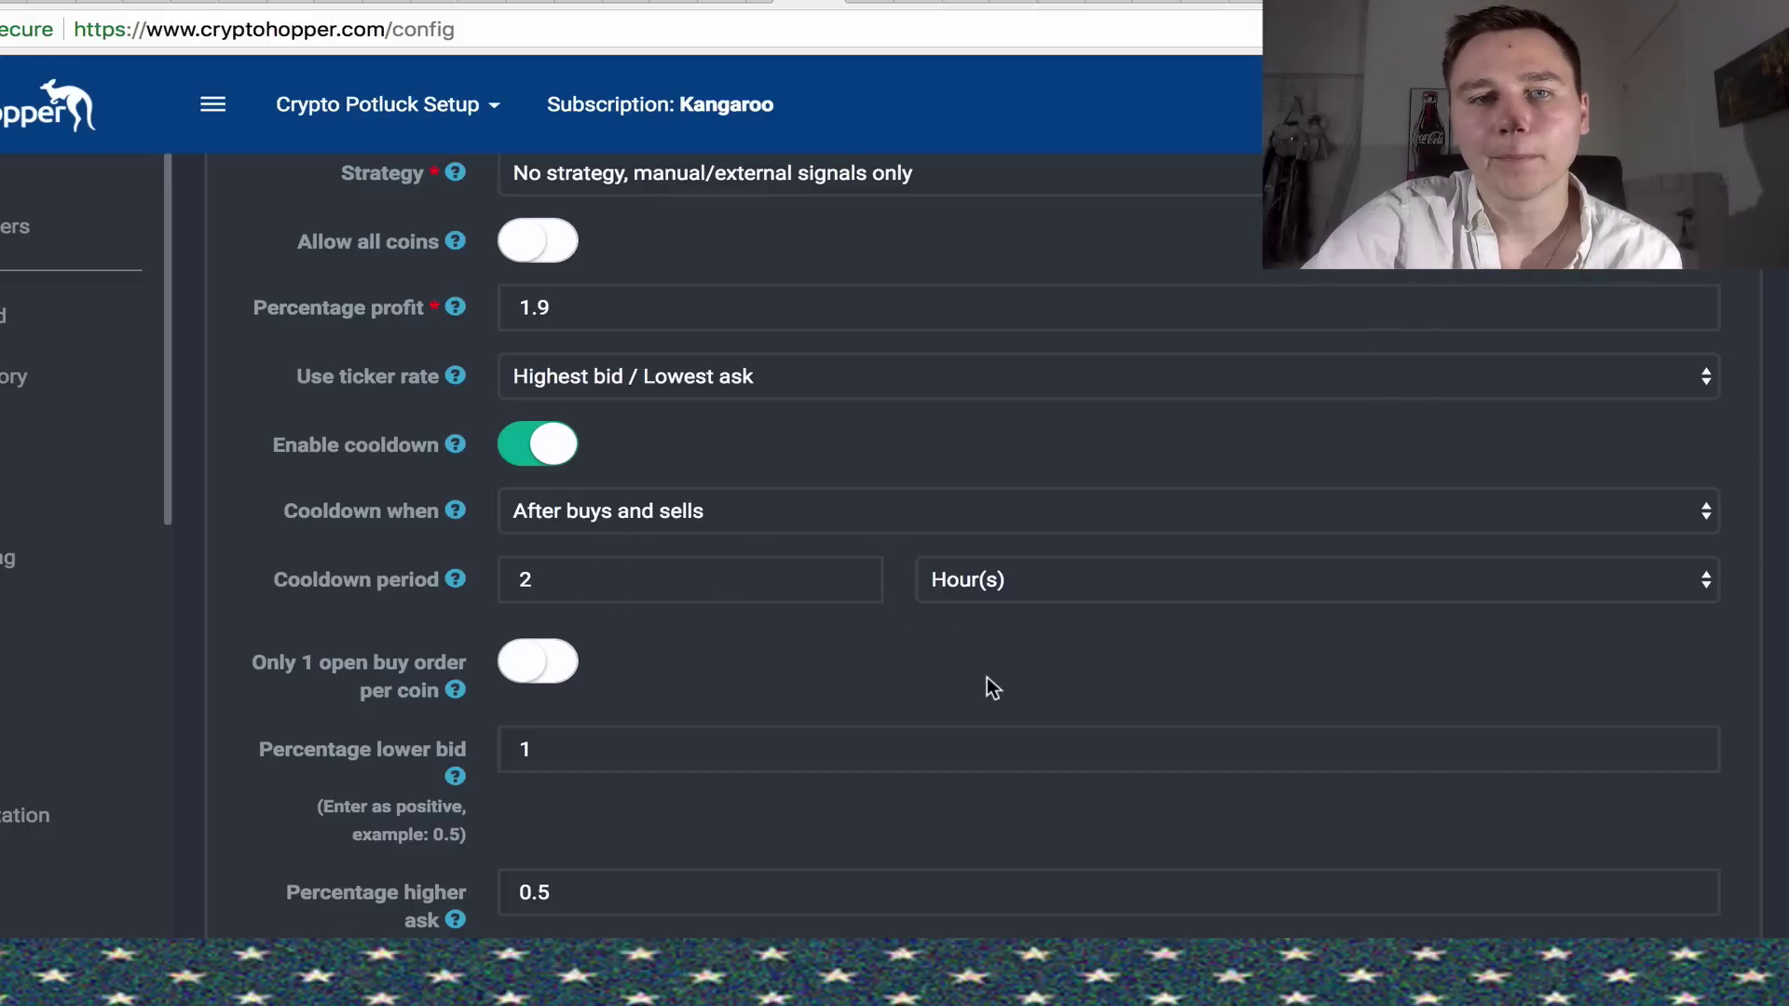
scroll(771, 536, up, 2)
scroll(768, 536, up, 4)
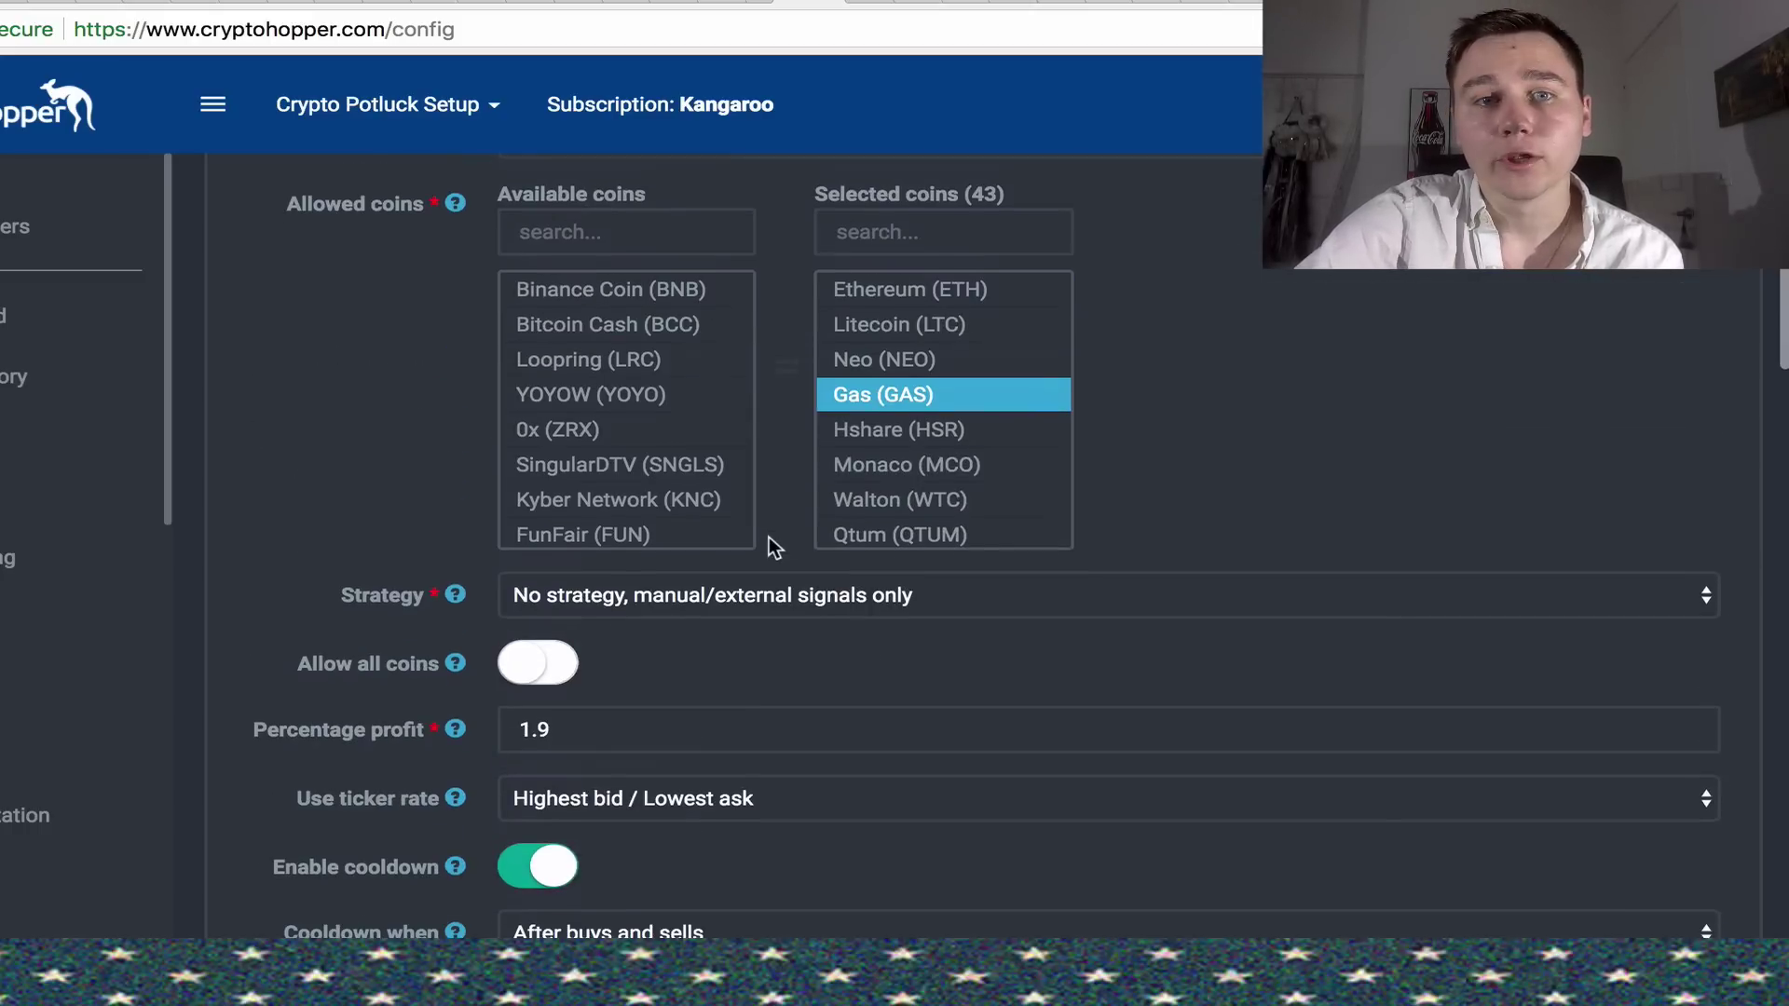
click(697, 496)
key(Up)
key(Up)
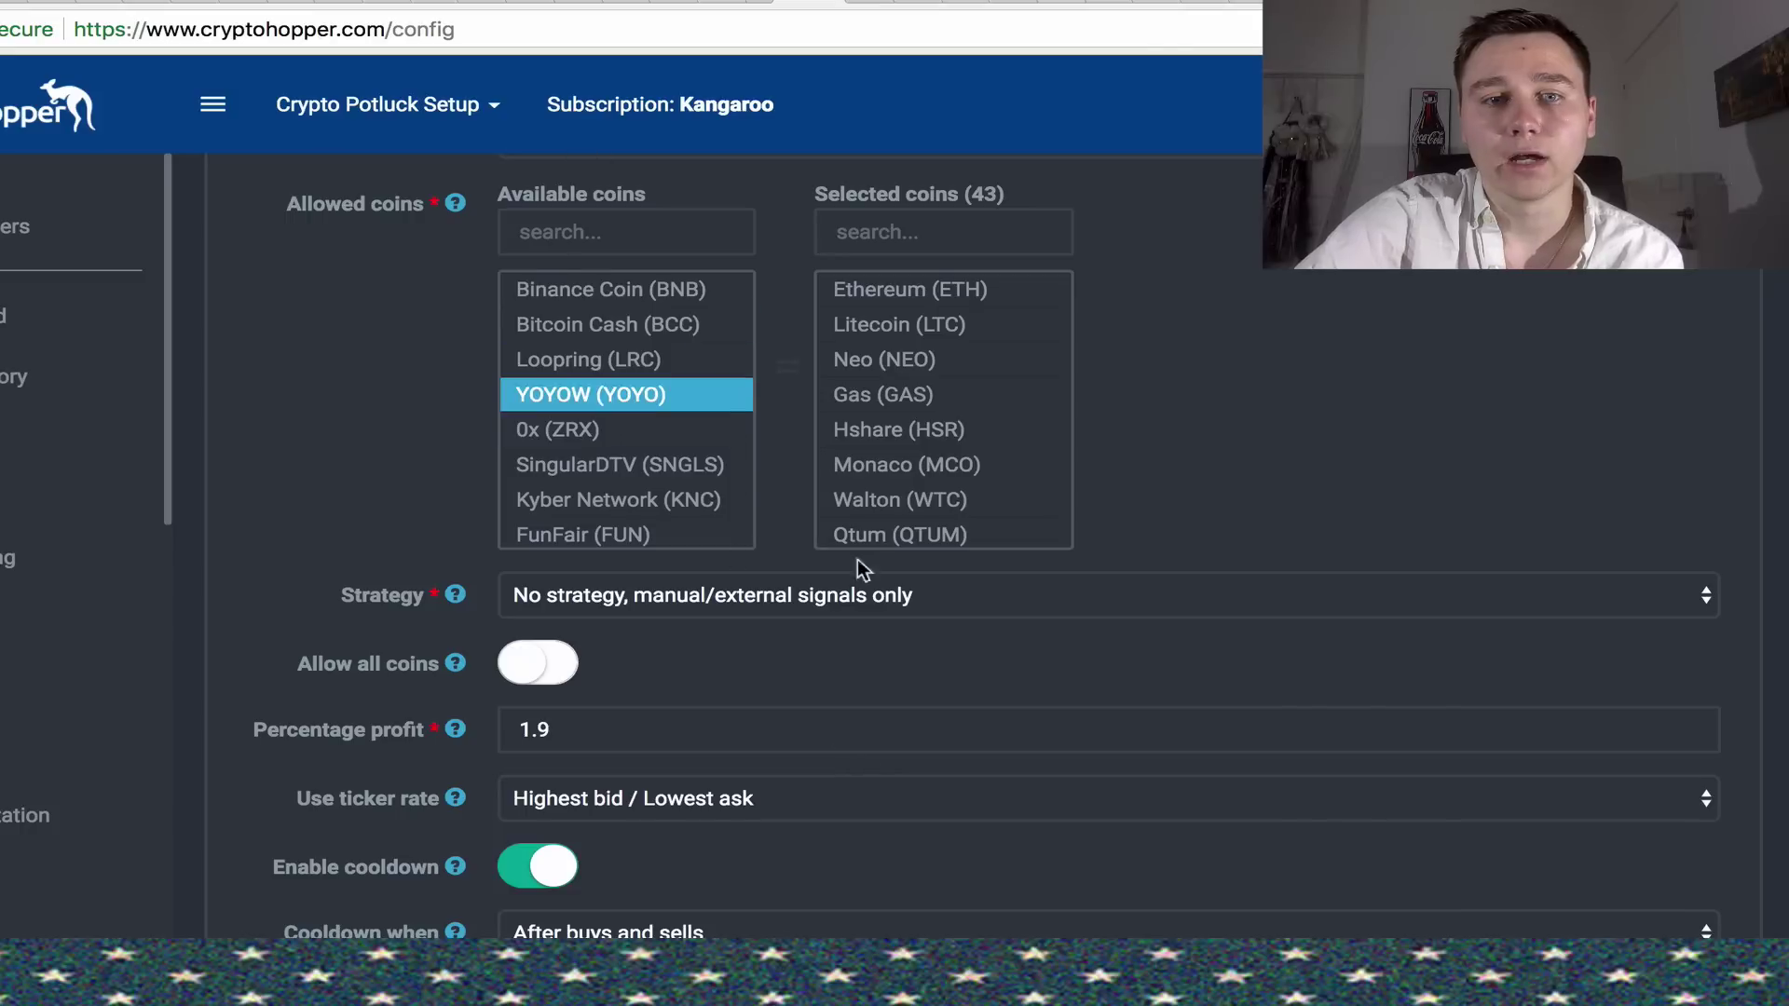
key(Down)
key(Down)
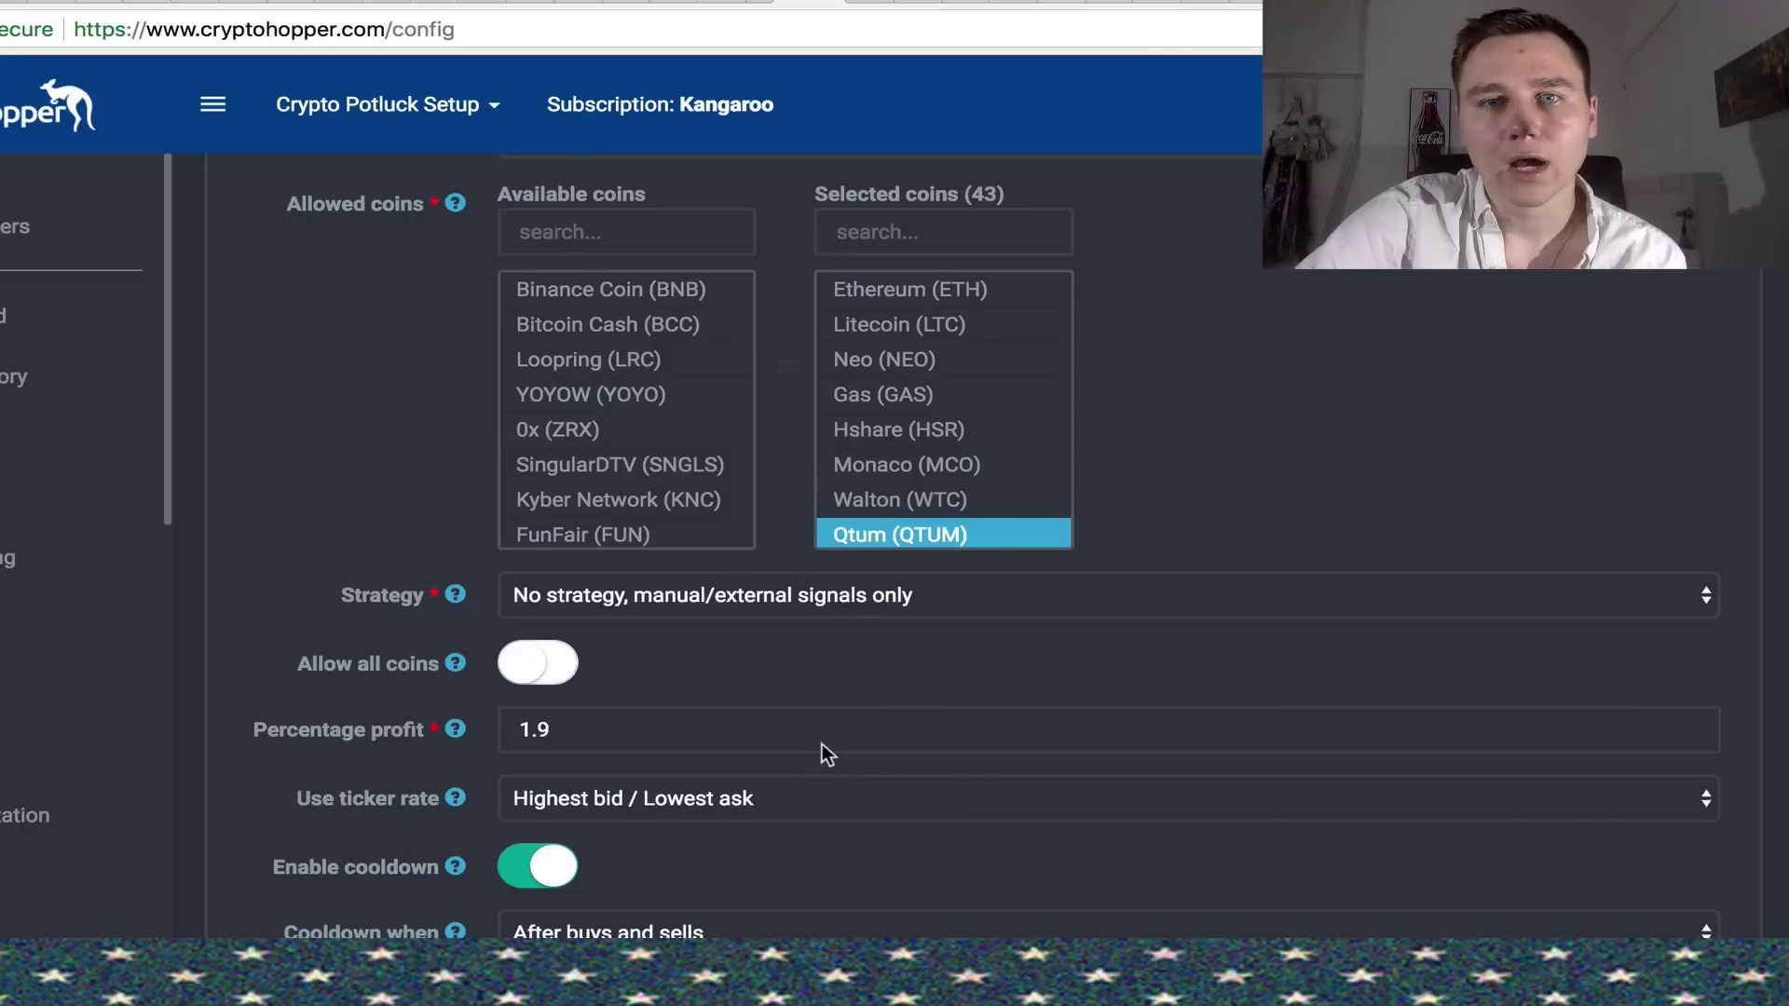
scroll(875, 781, down, 1)
scroll(877, 782, down, 4)
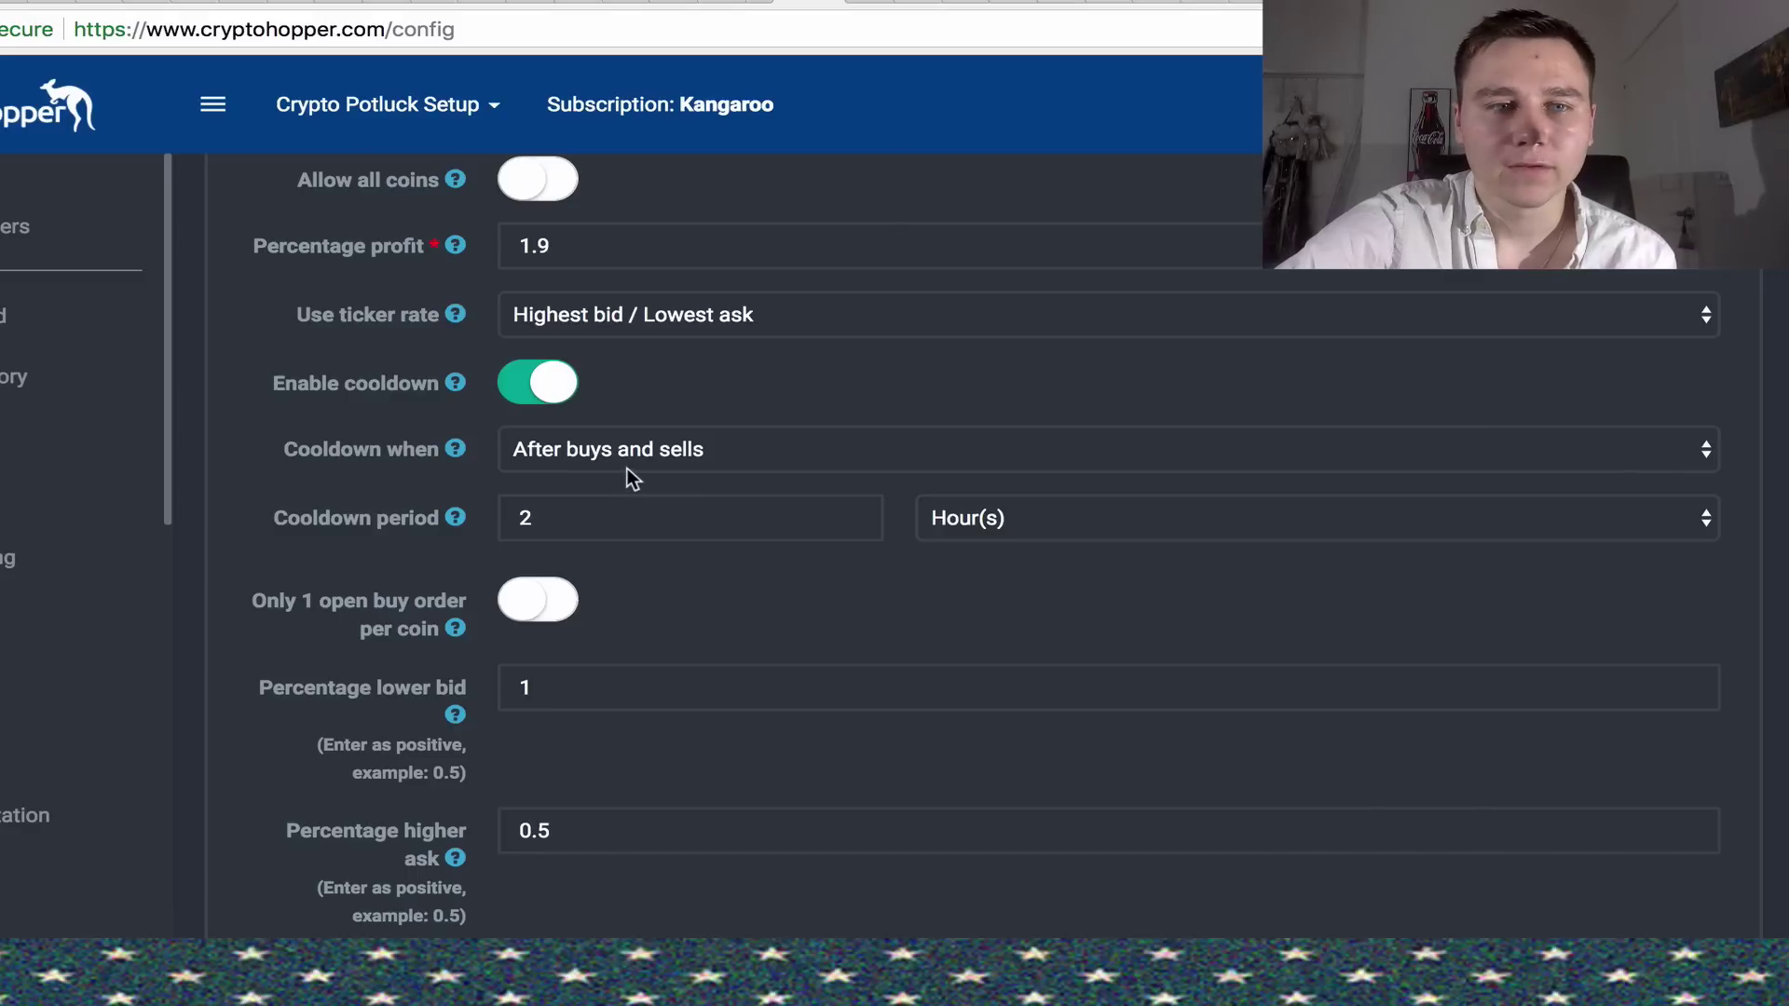
scroll(606, 517, down, 1)
scroll(606, 503, down, 2)
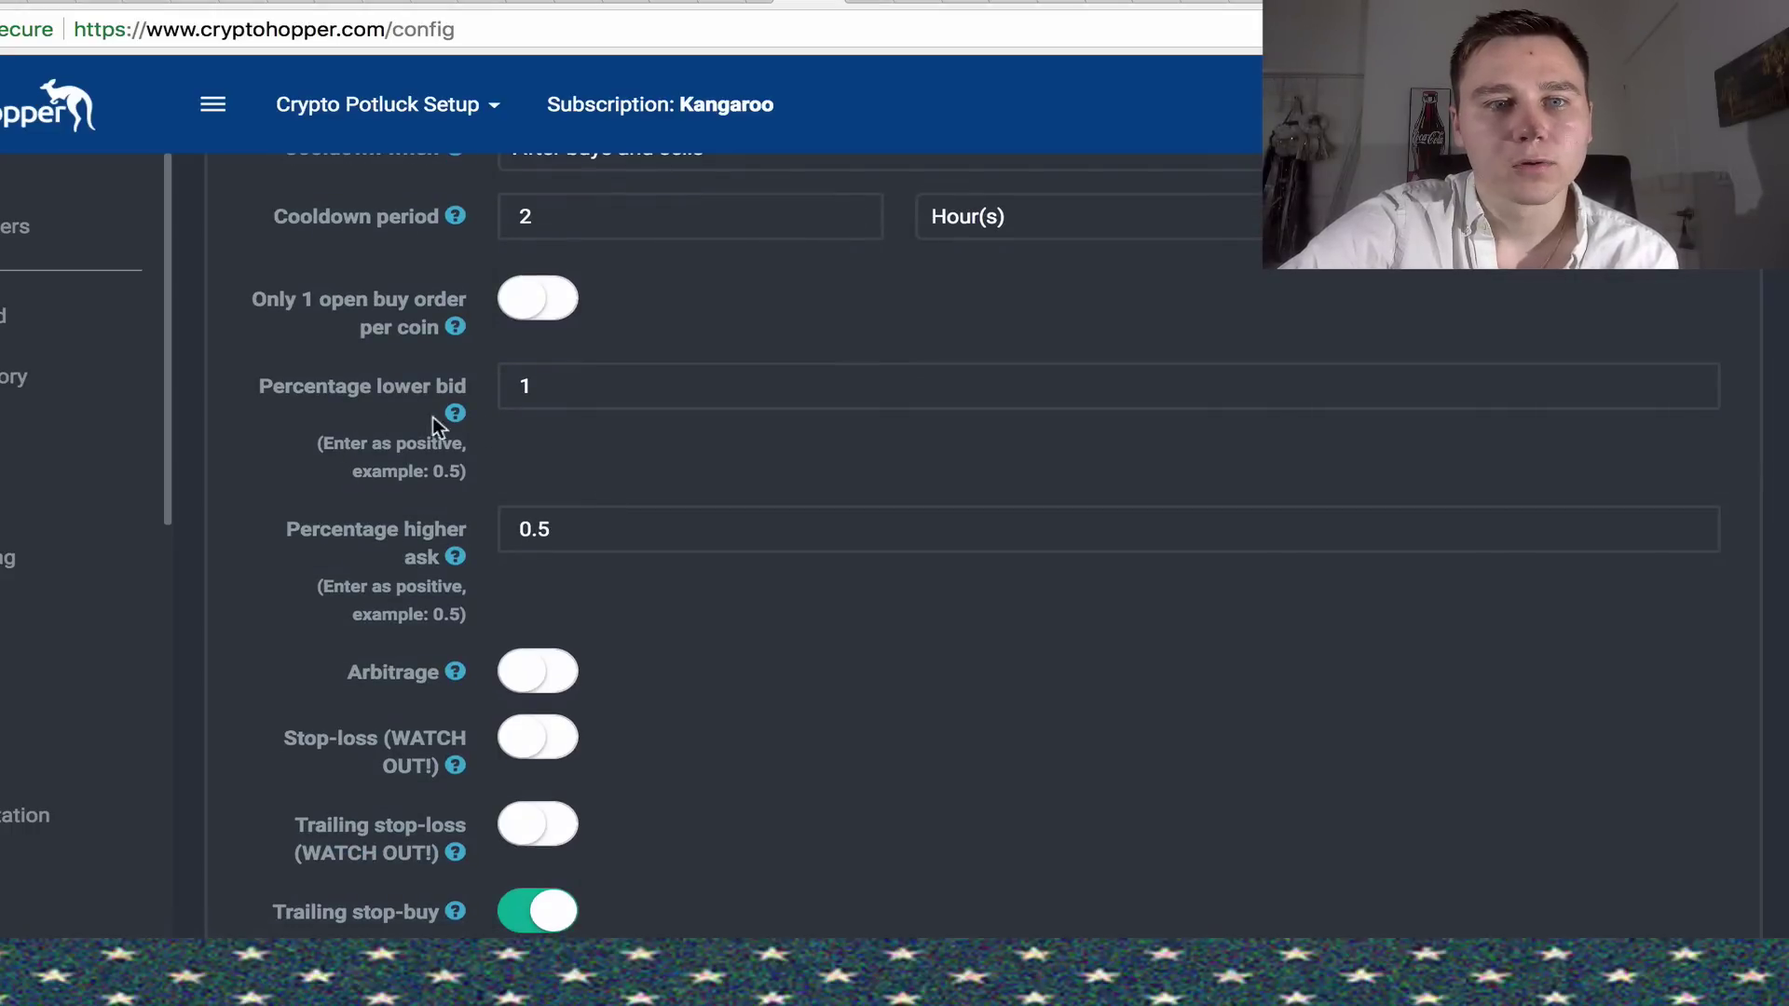
scroll(382, 528, down, 1)
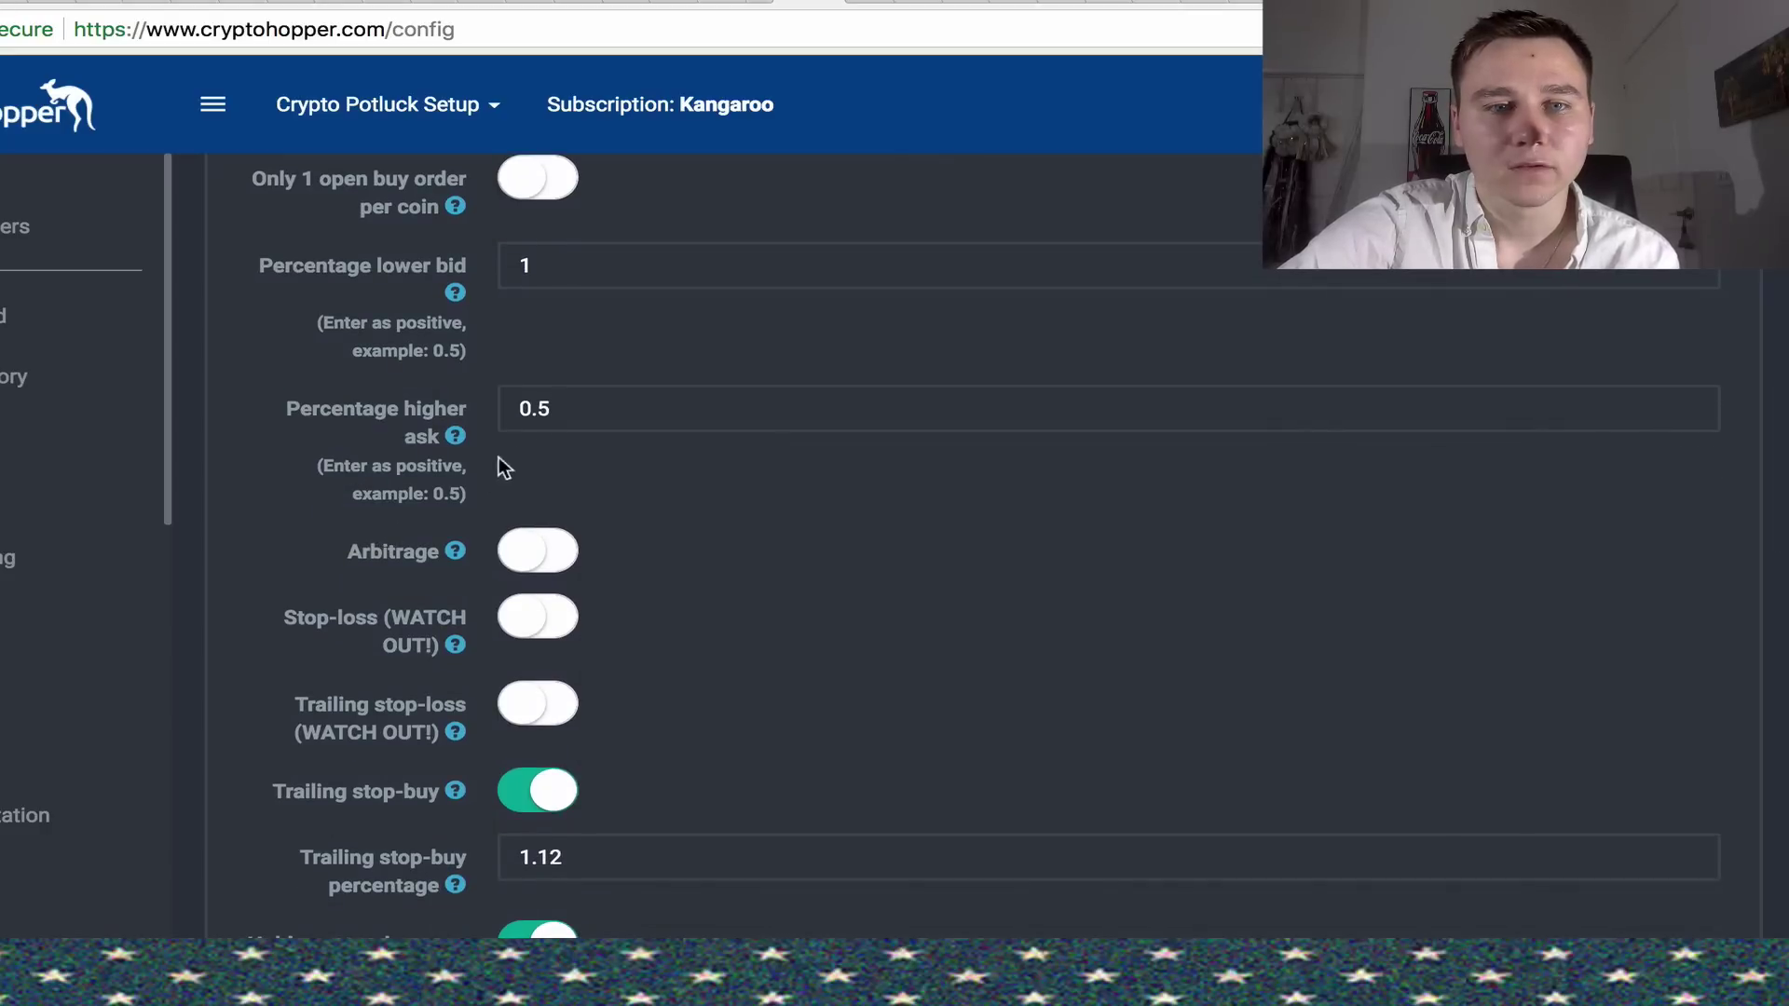
scroll(600, 514, down, 3)
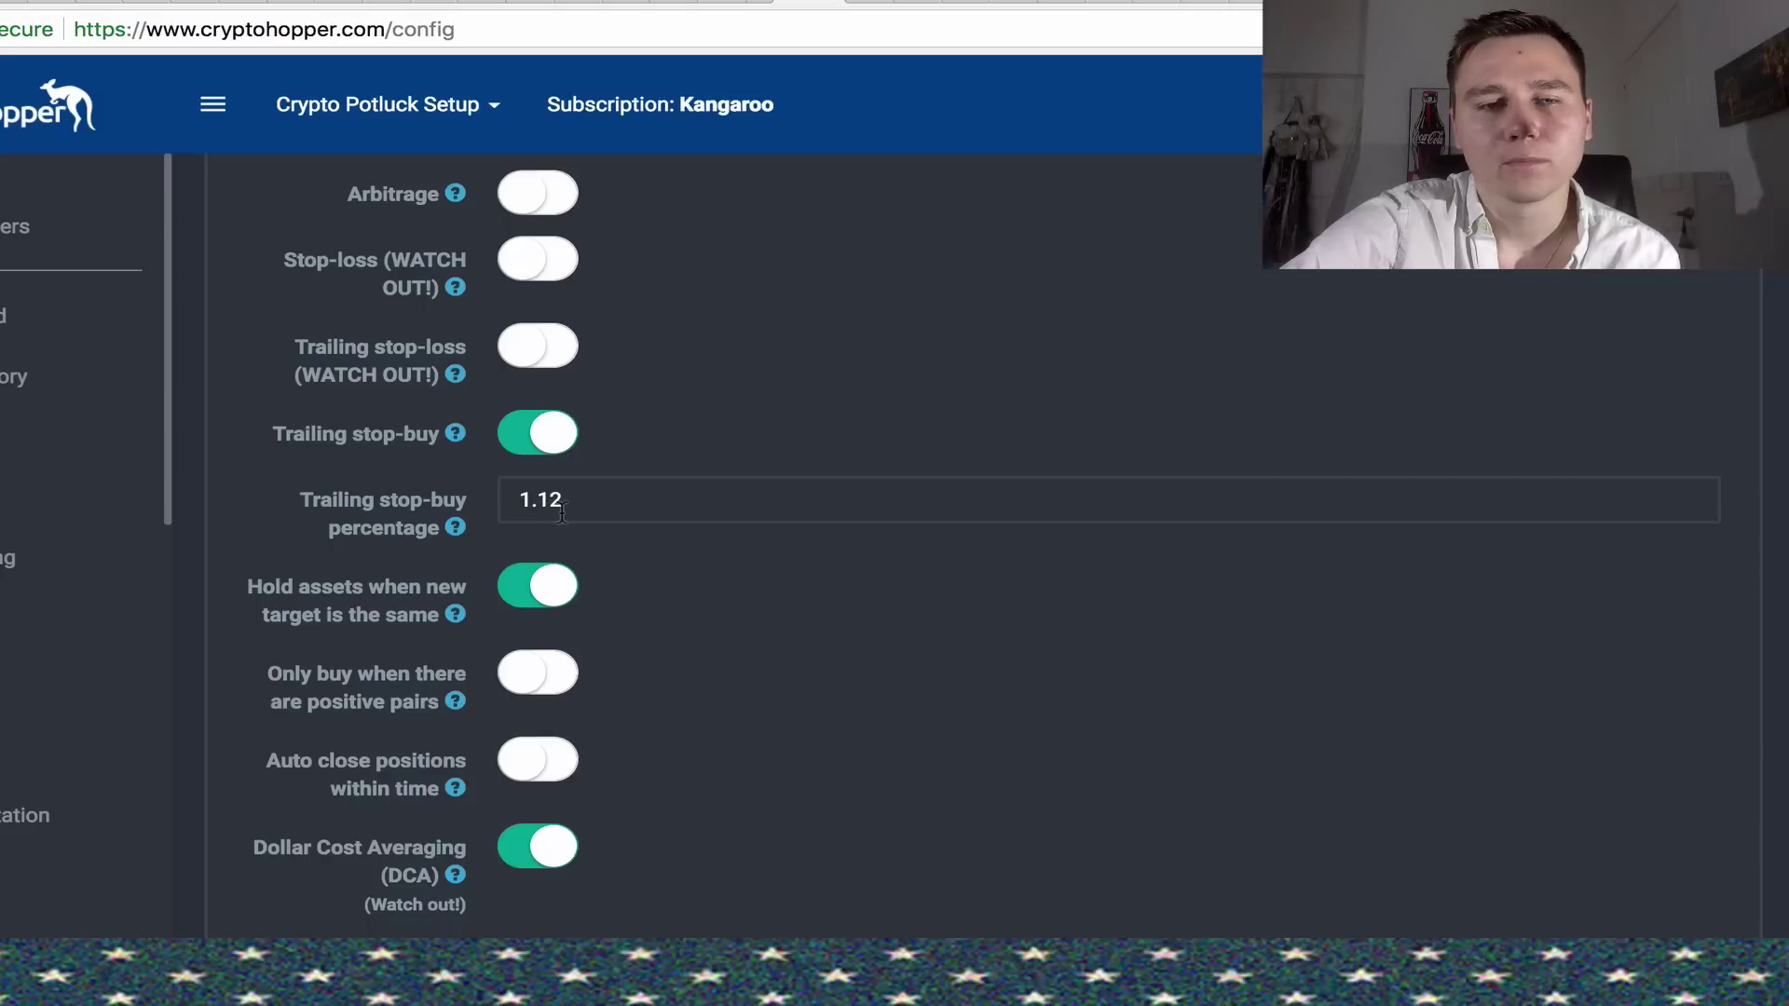
scroll(502, 639, down, 3)
scroll(501, 639, up, 2)
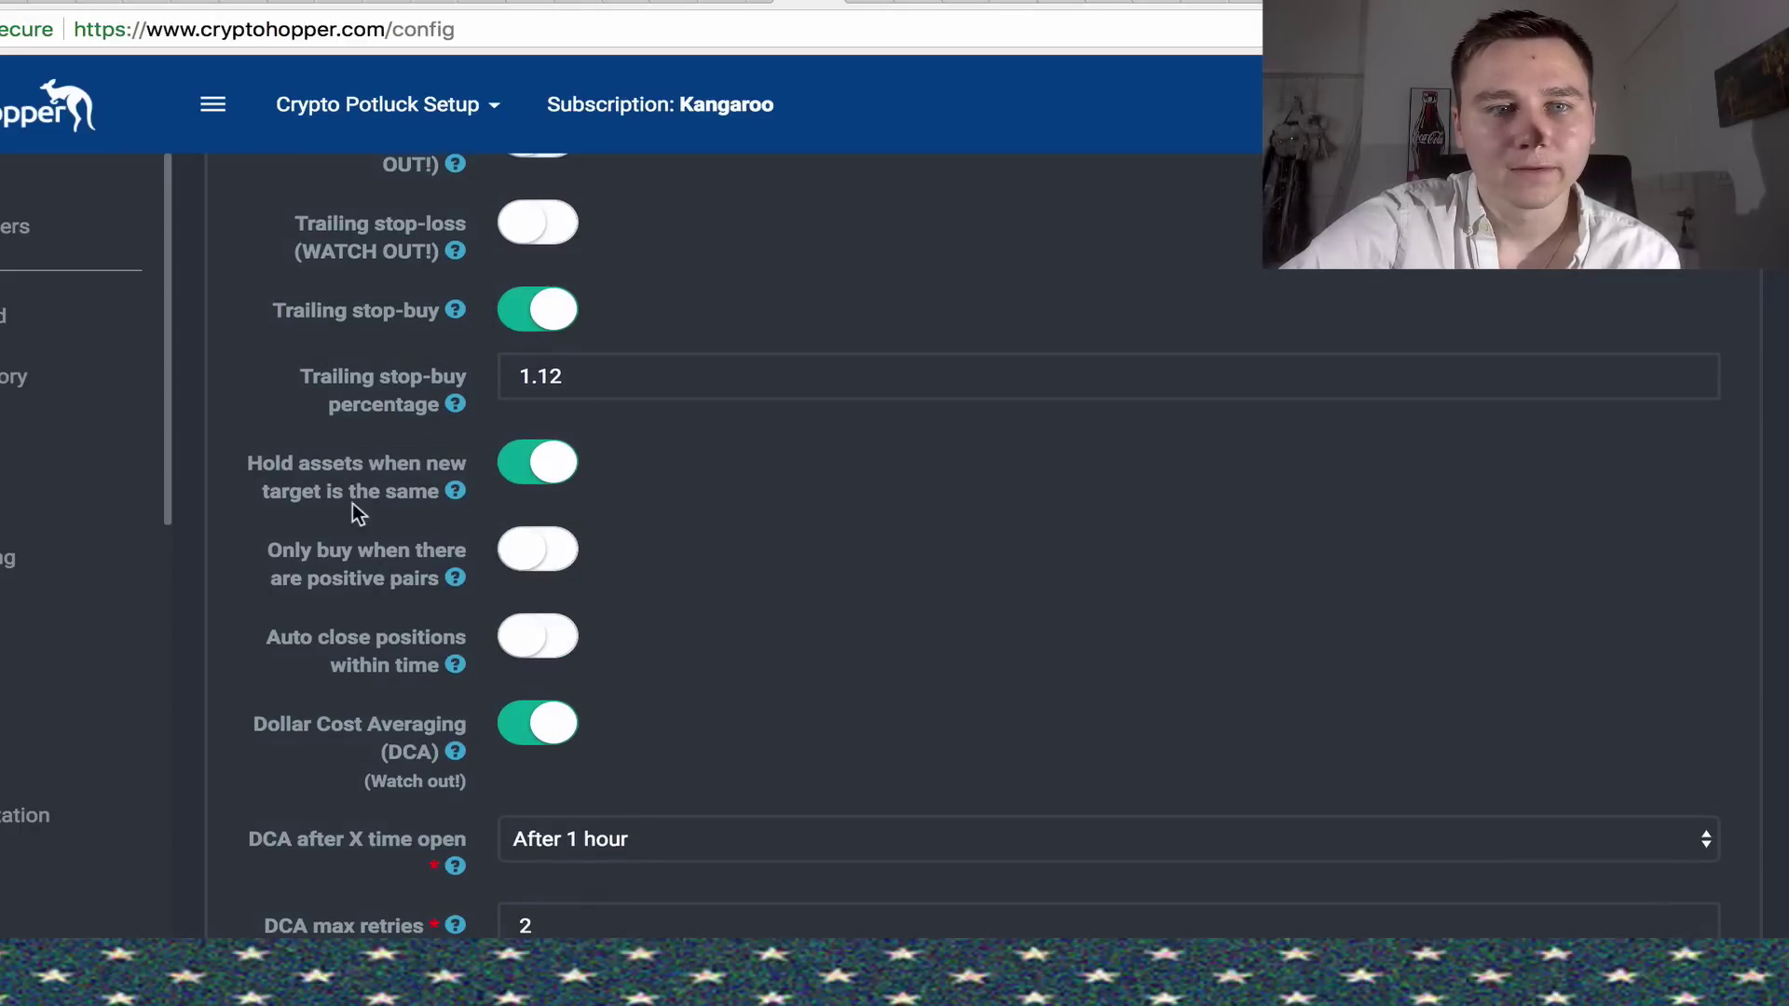
scroll(419, 578, down, 3)
scroll(365, 636, down, 1)
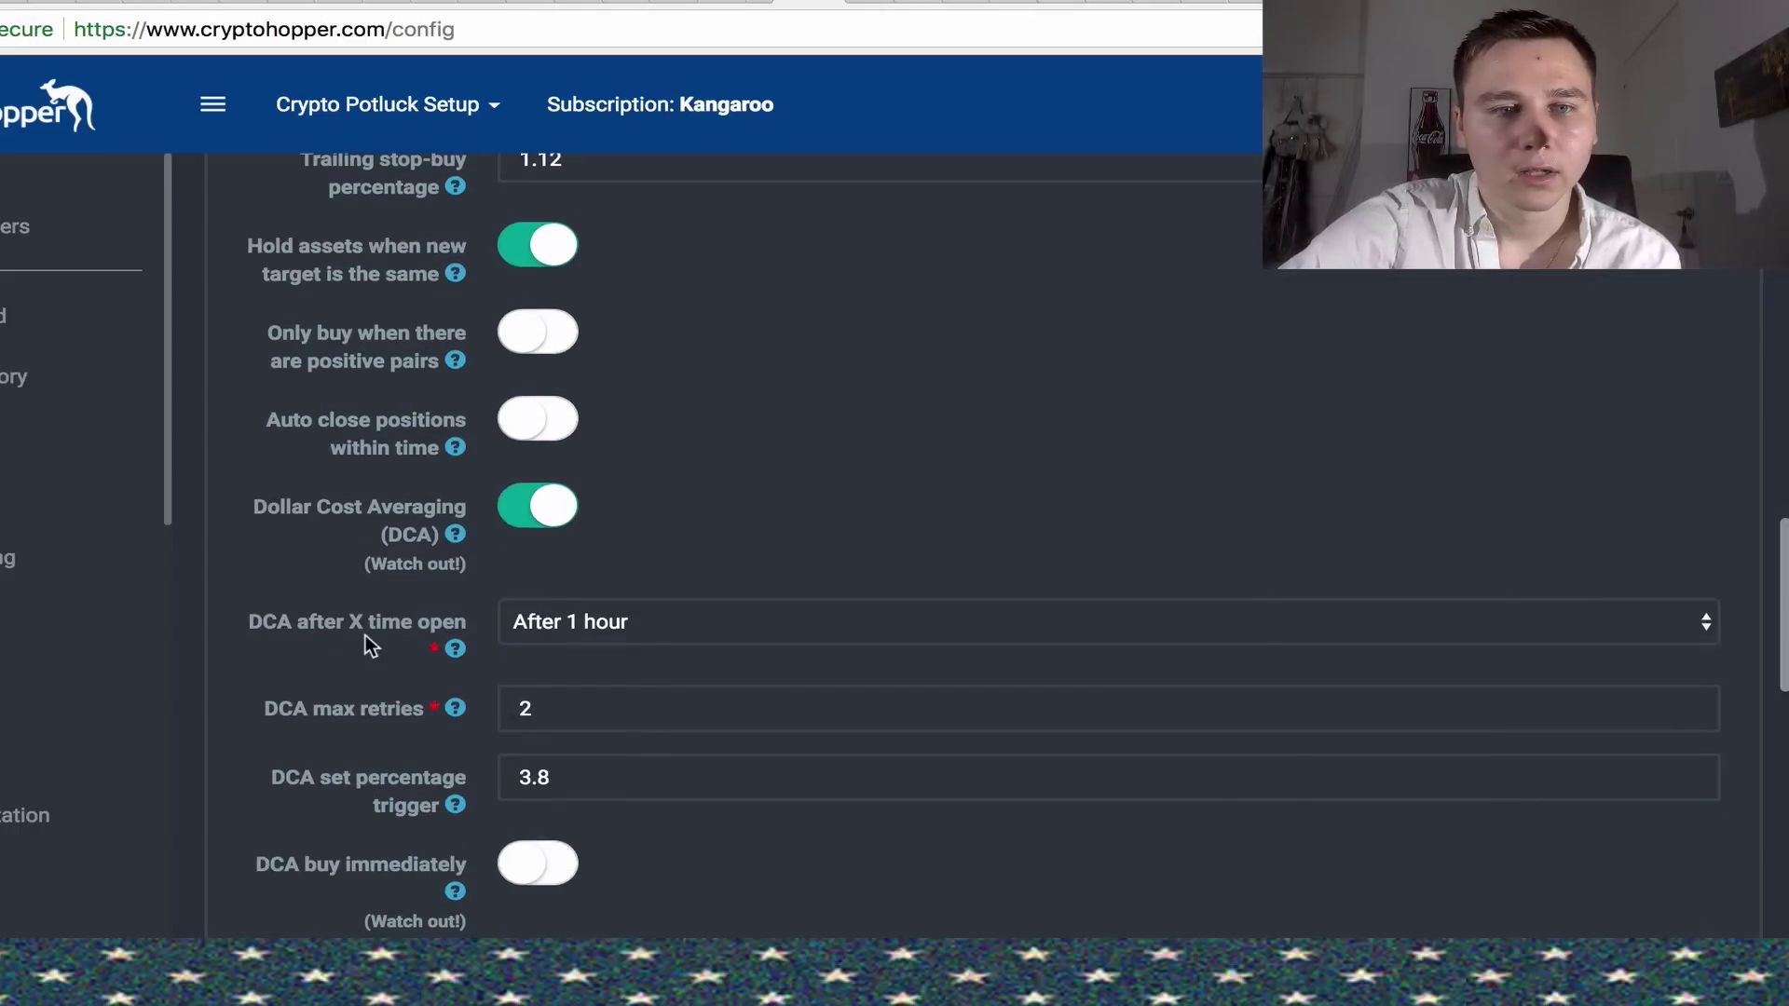
scroll(417, 611, down, 2)
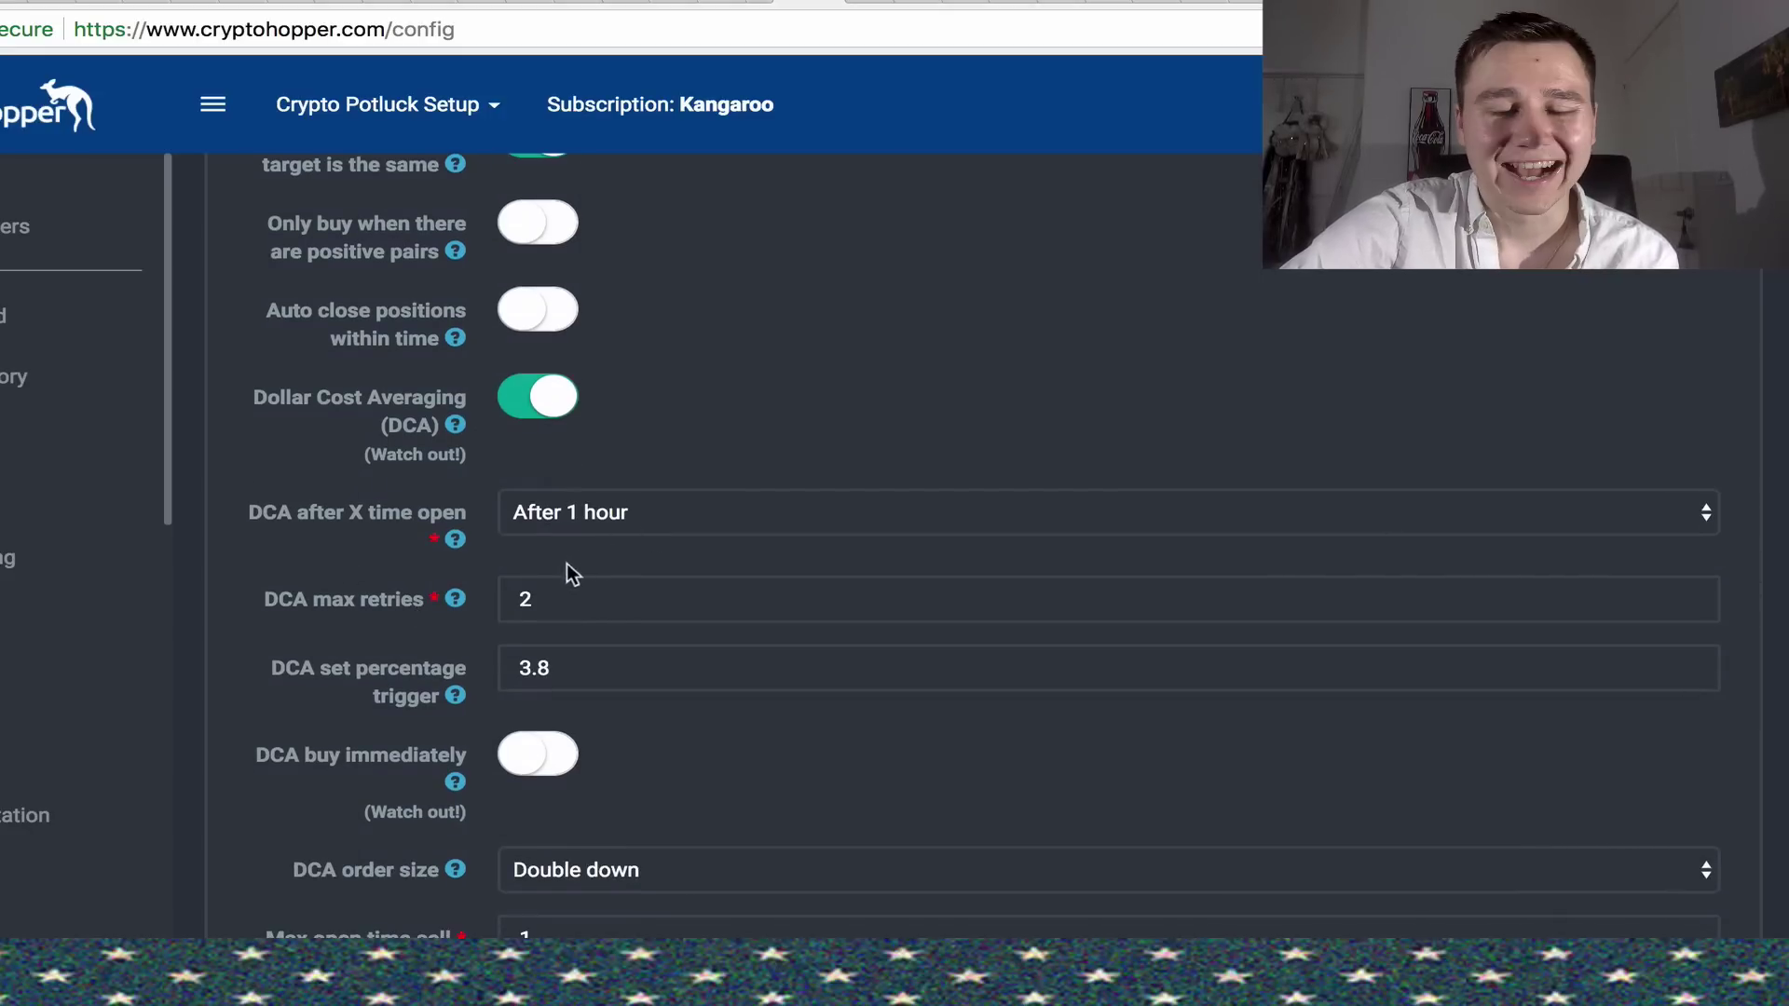
scroll(424, 628, down, 1)
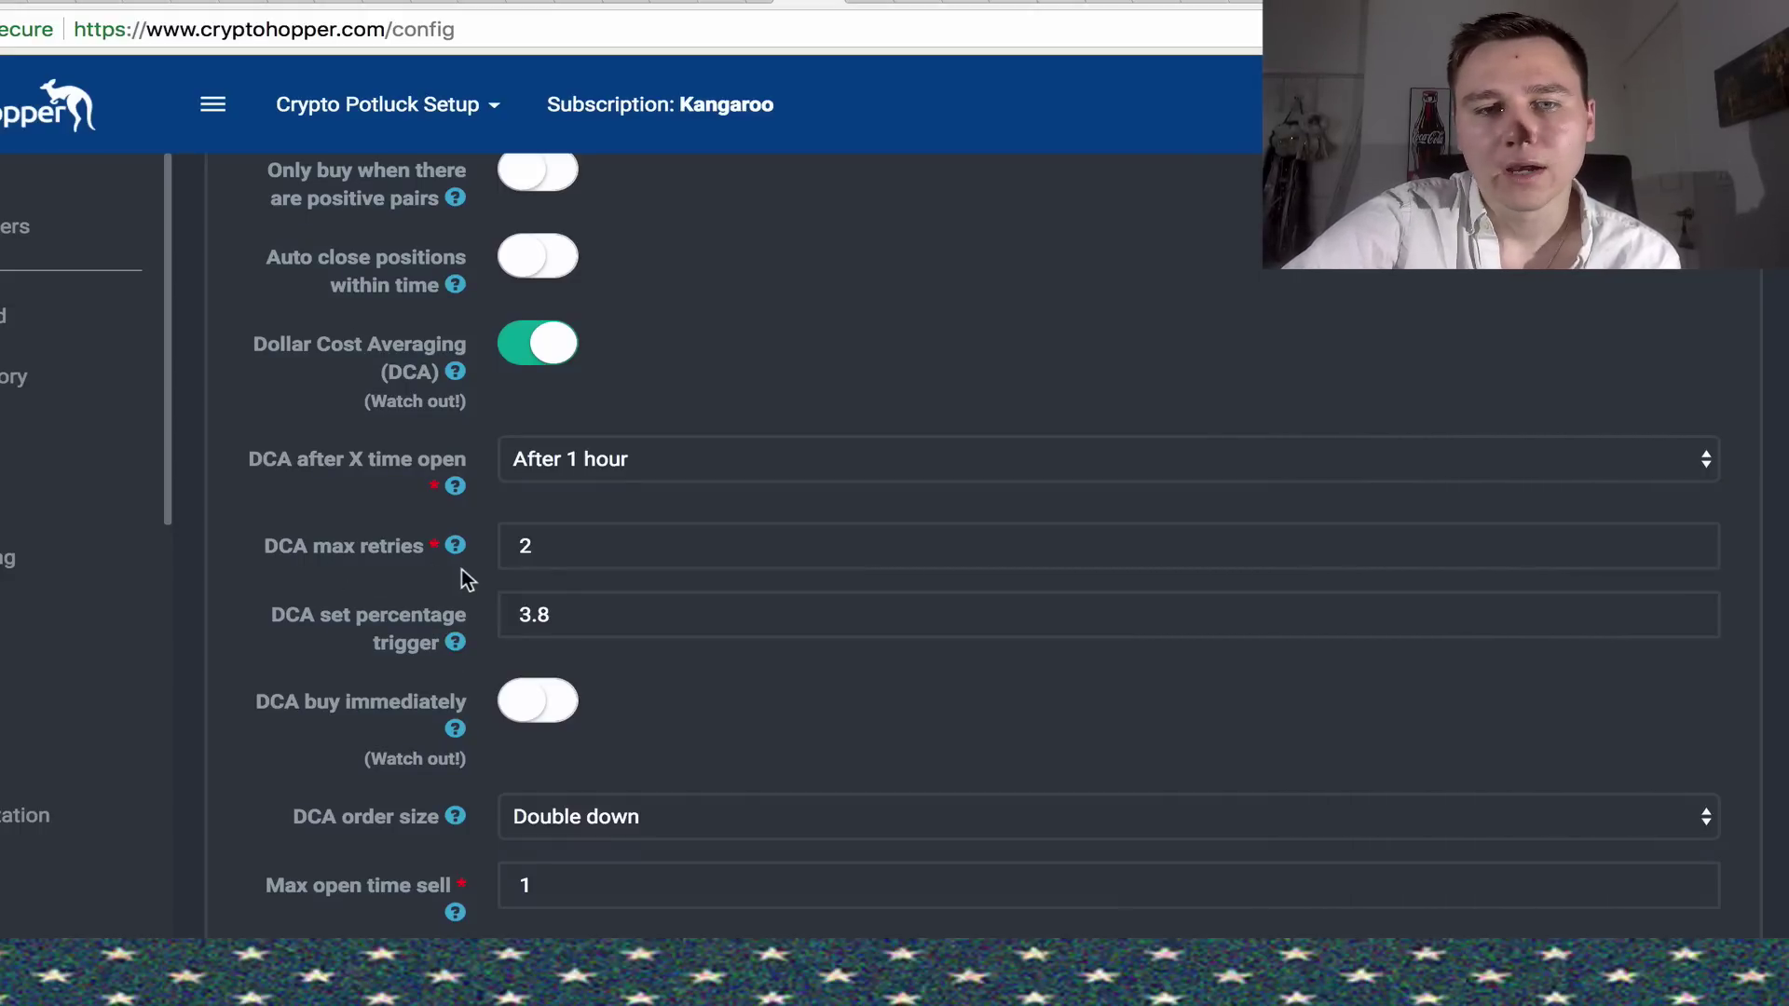
scroll(474, 652, down, 1)
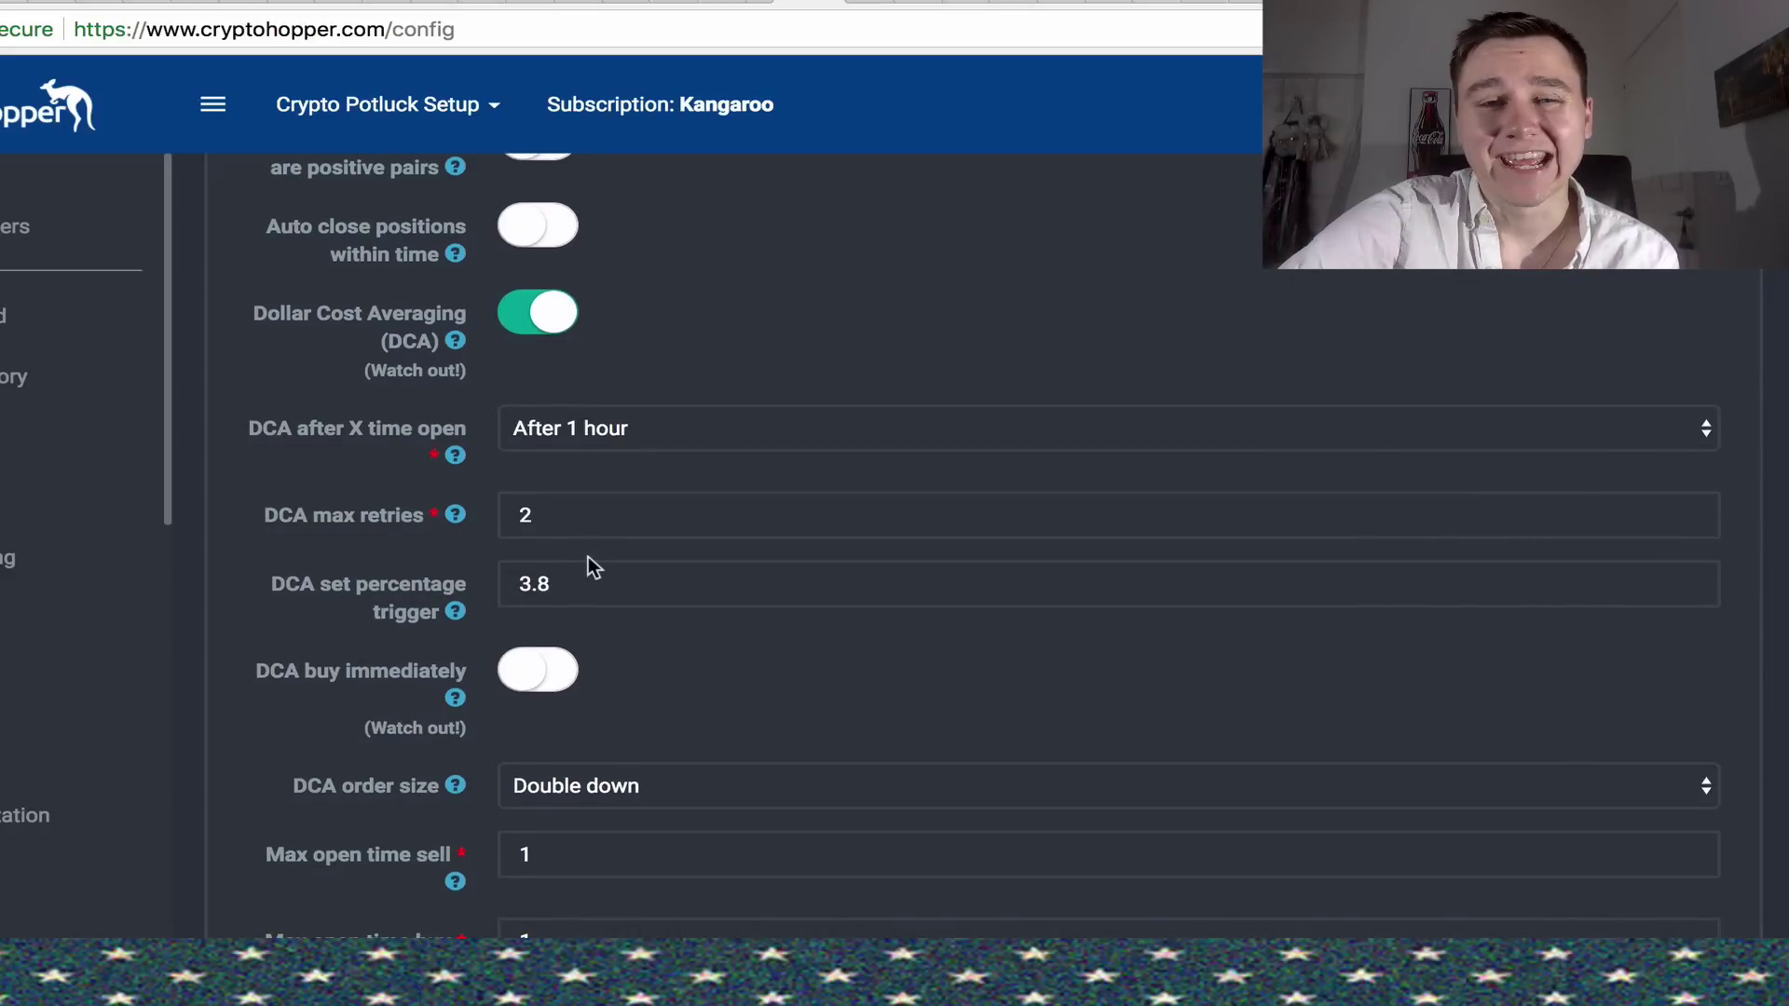
scroll(589, 556, down, 3)
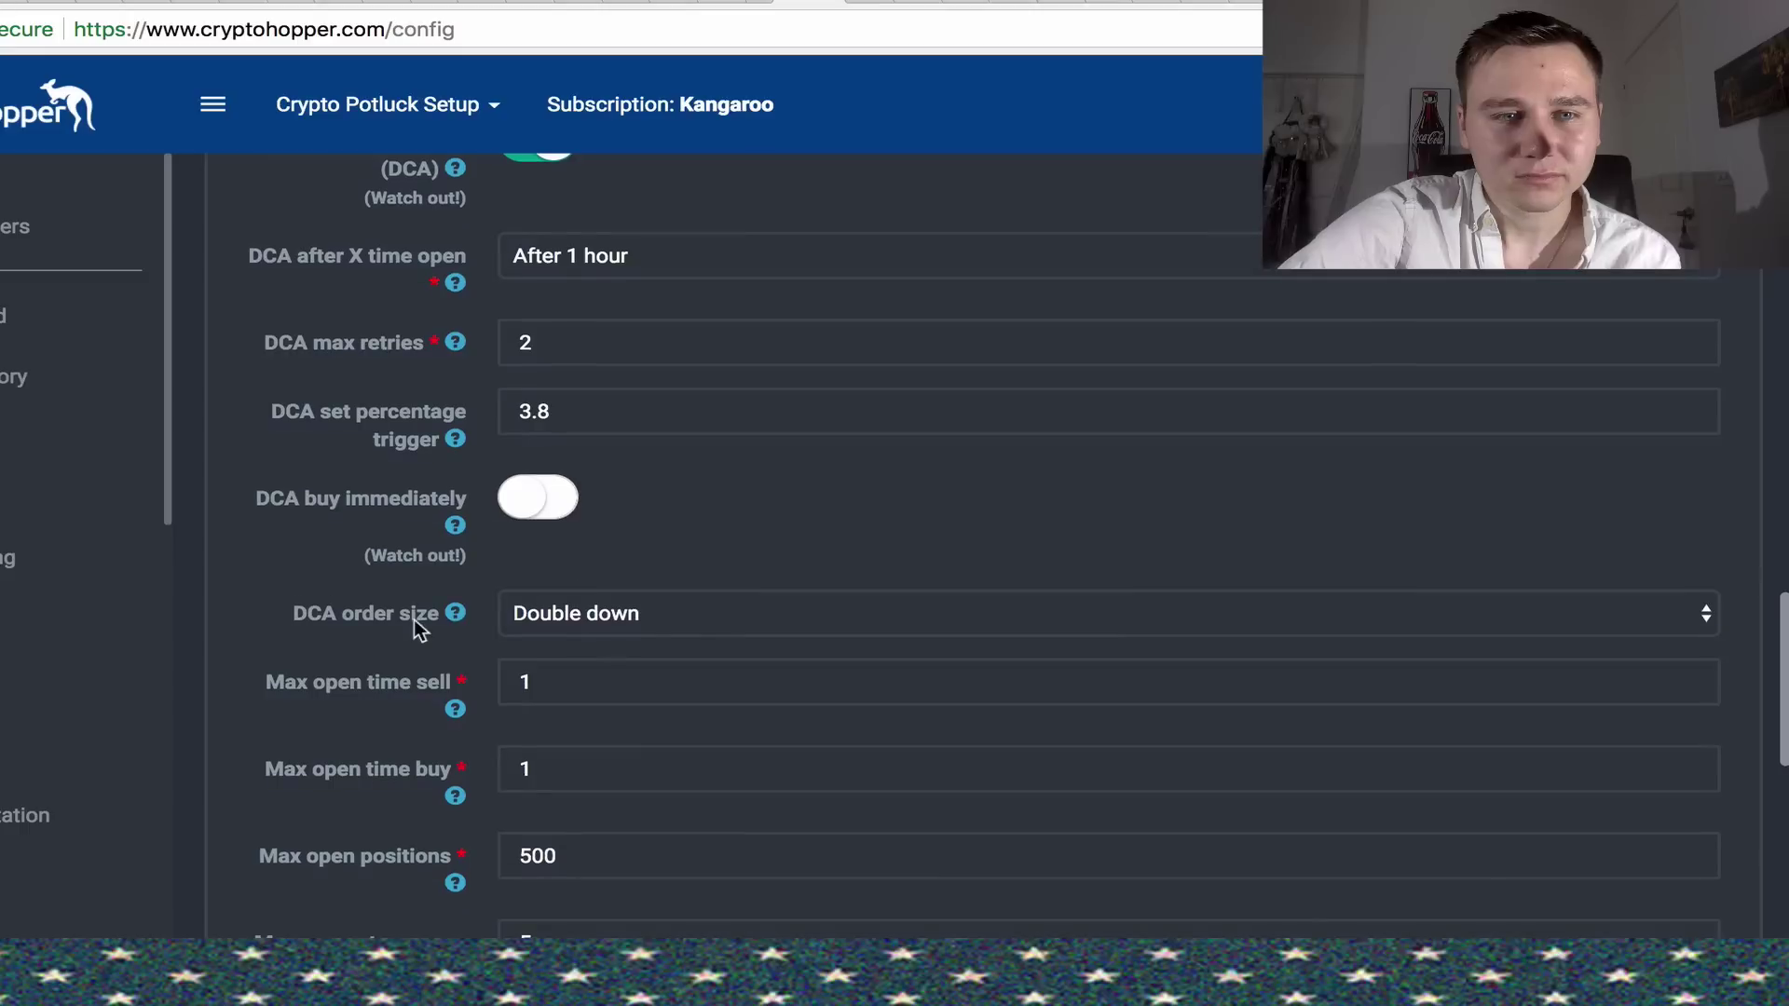
scroll(408, 621, down, 1)
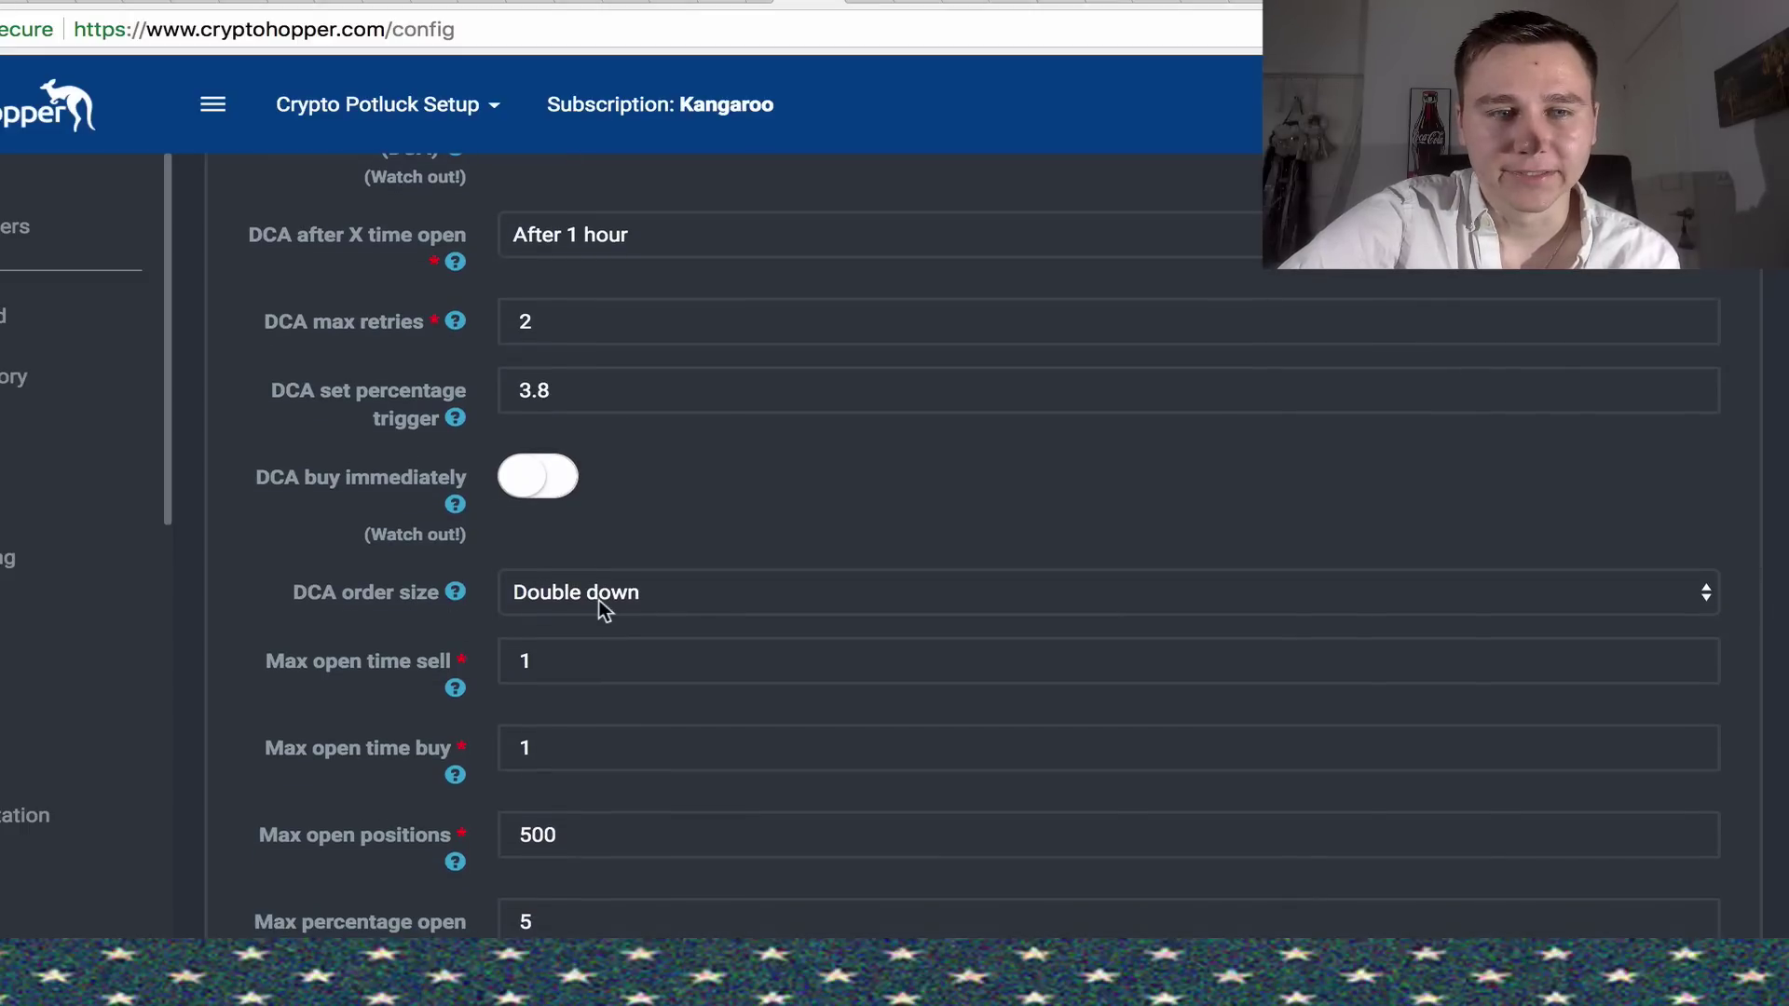
scroll(601, 600, down, 1)
scroll(596, 619, down, 2)
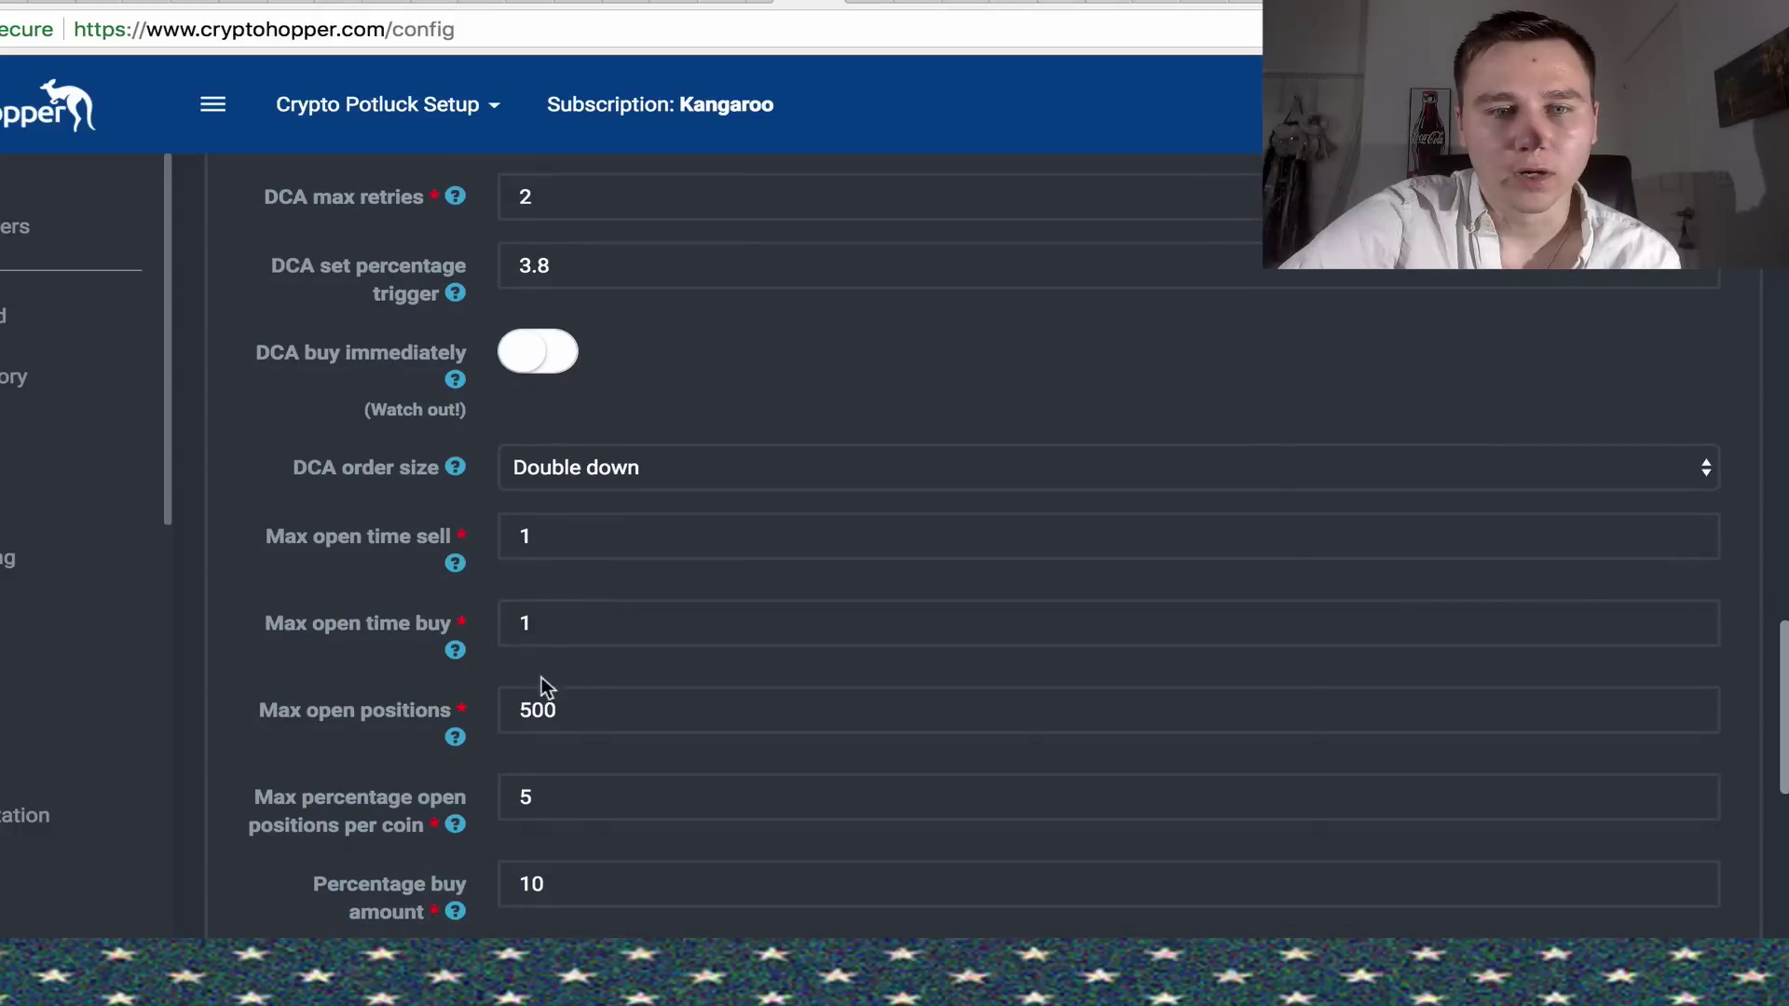
scroll(543, 679, down, 1)
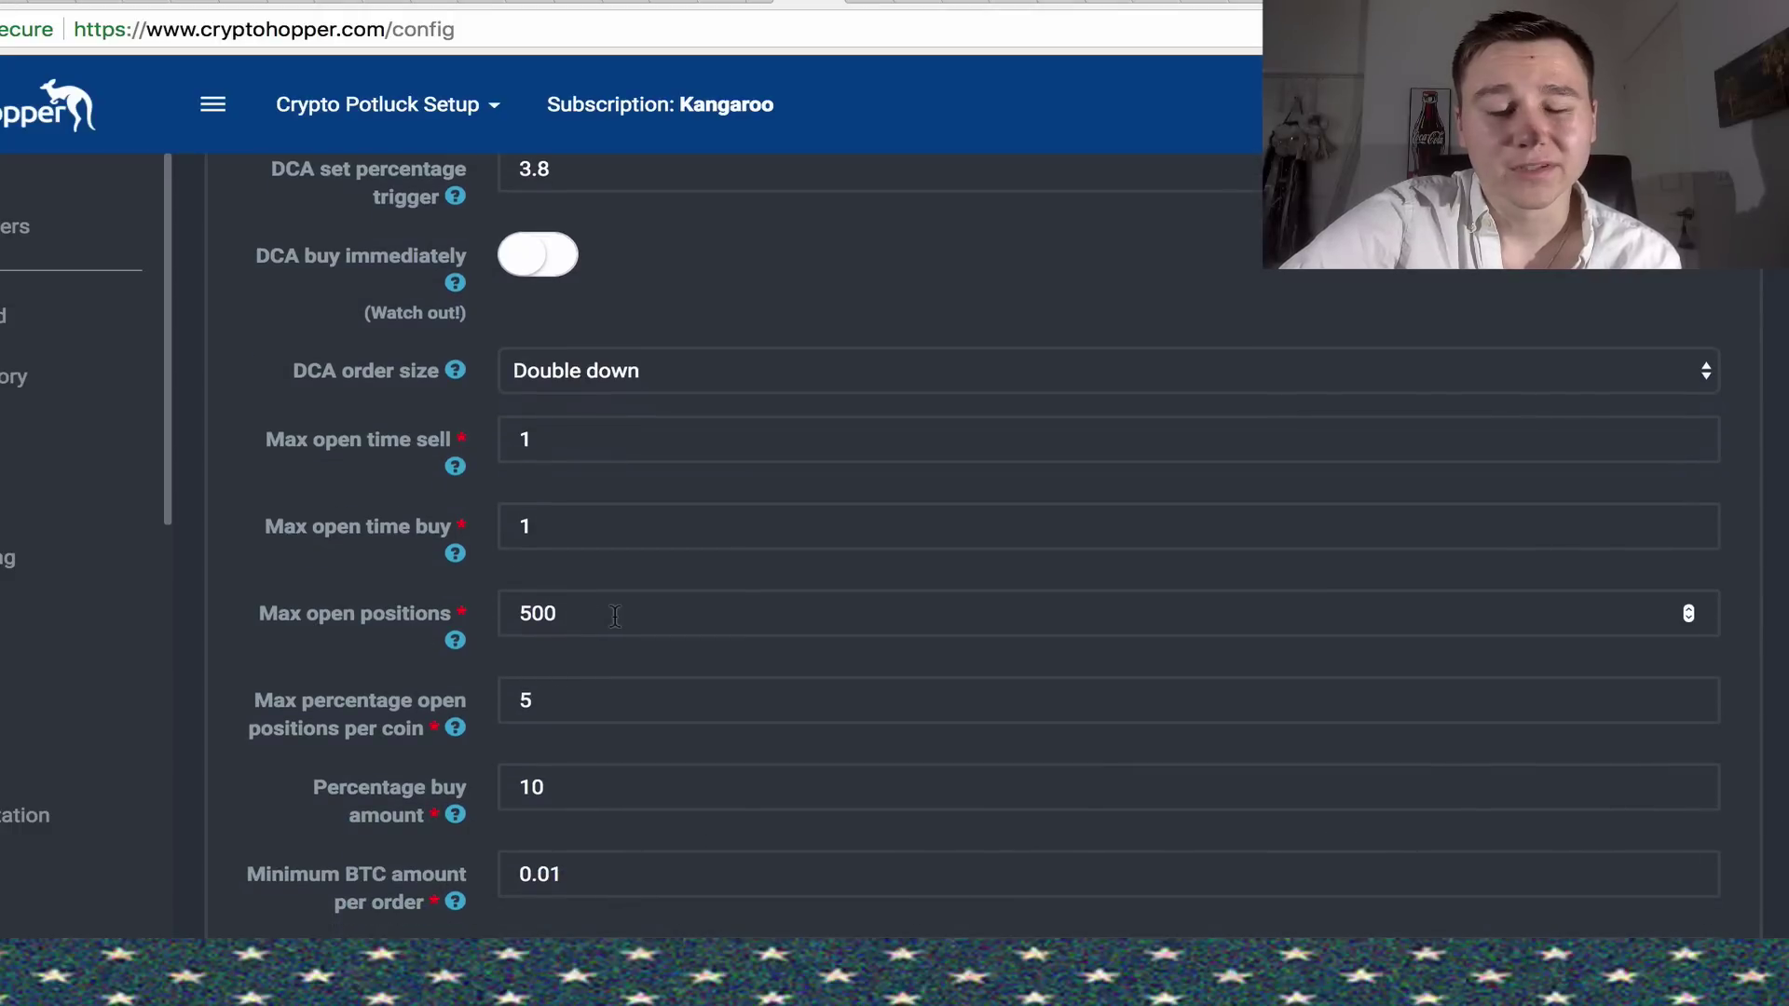
scroll(615, 617, down, 1)
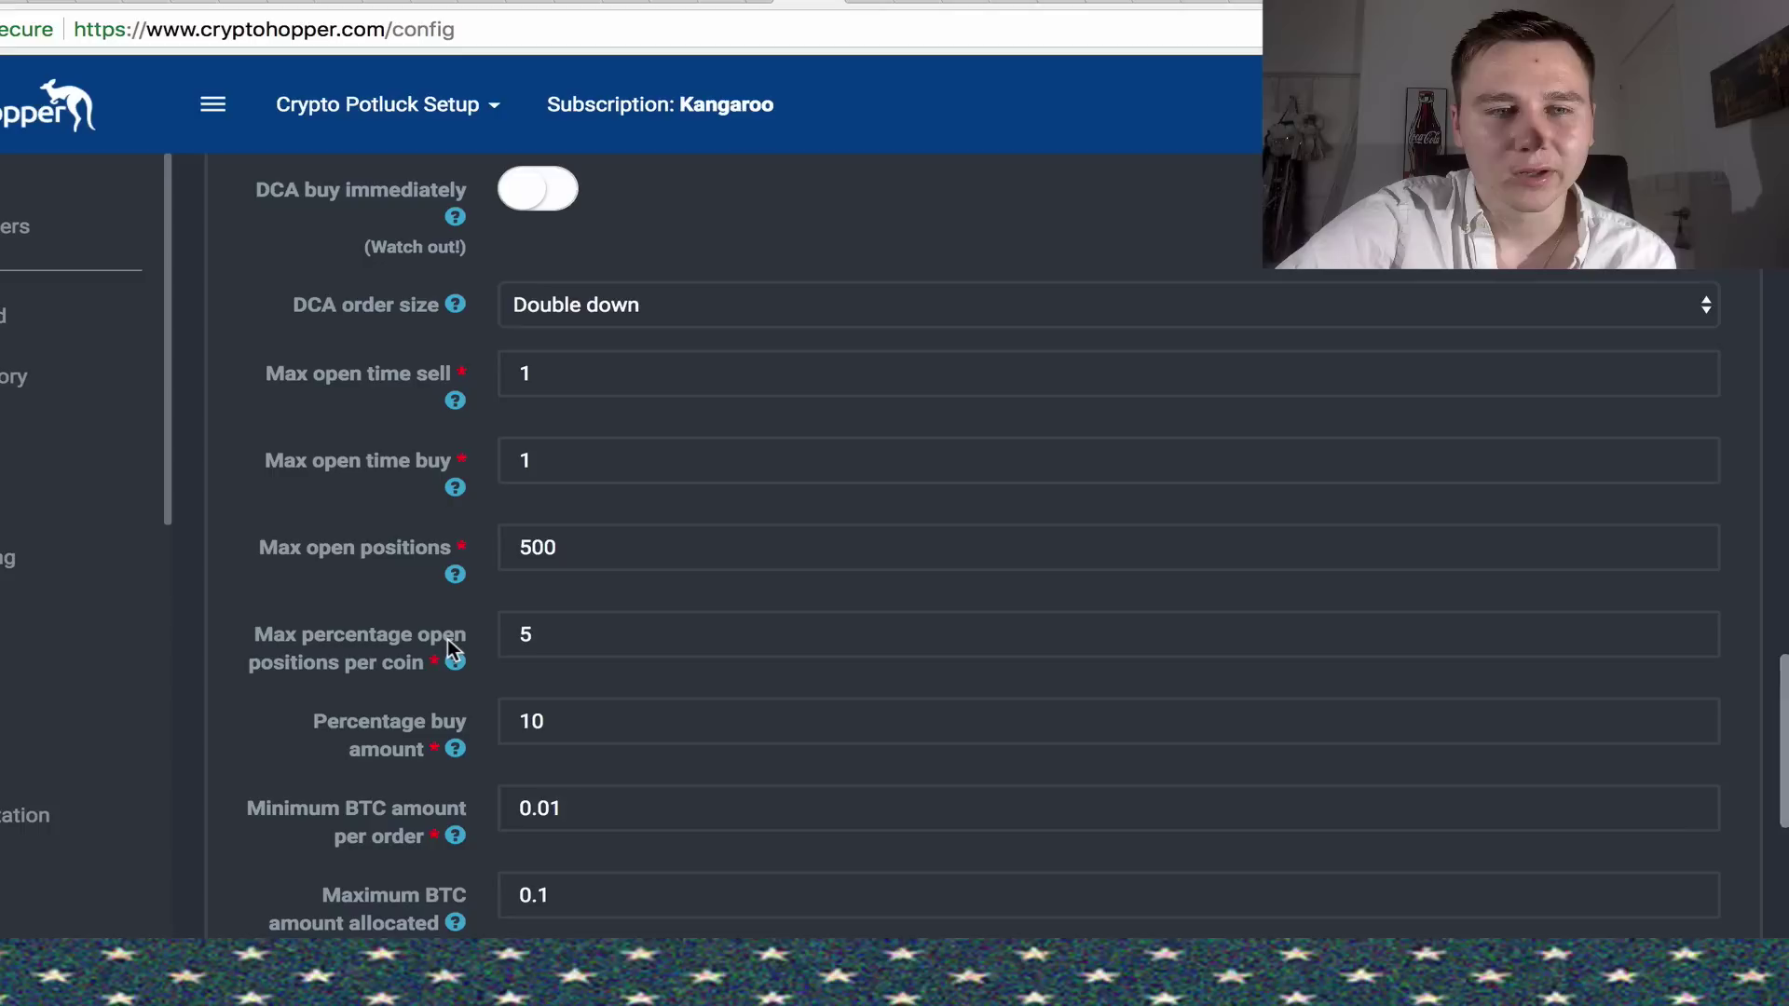
mouse_move(598, 636)
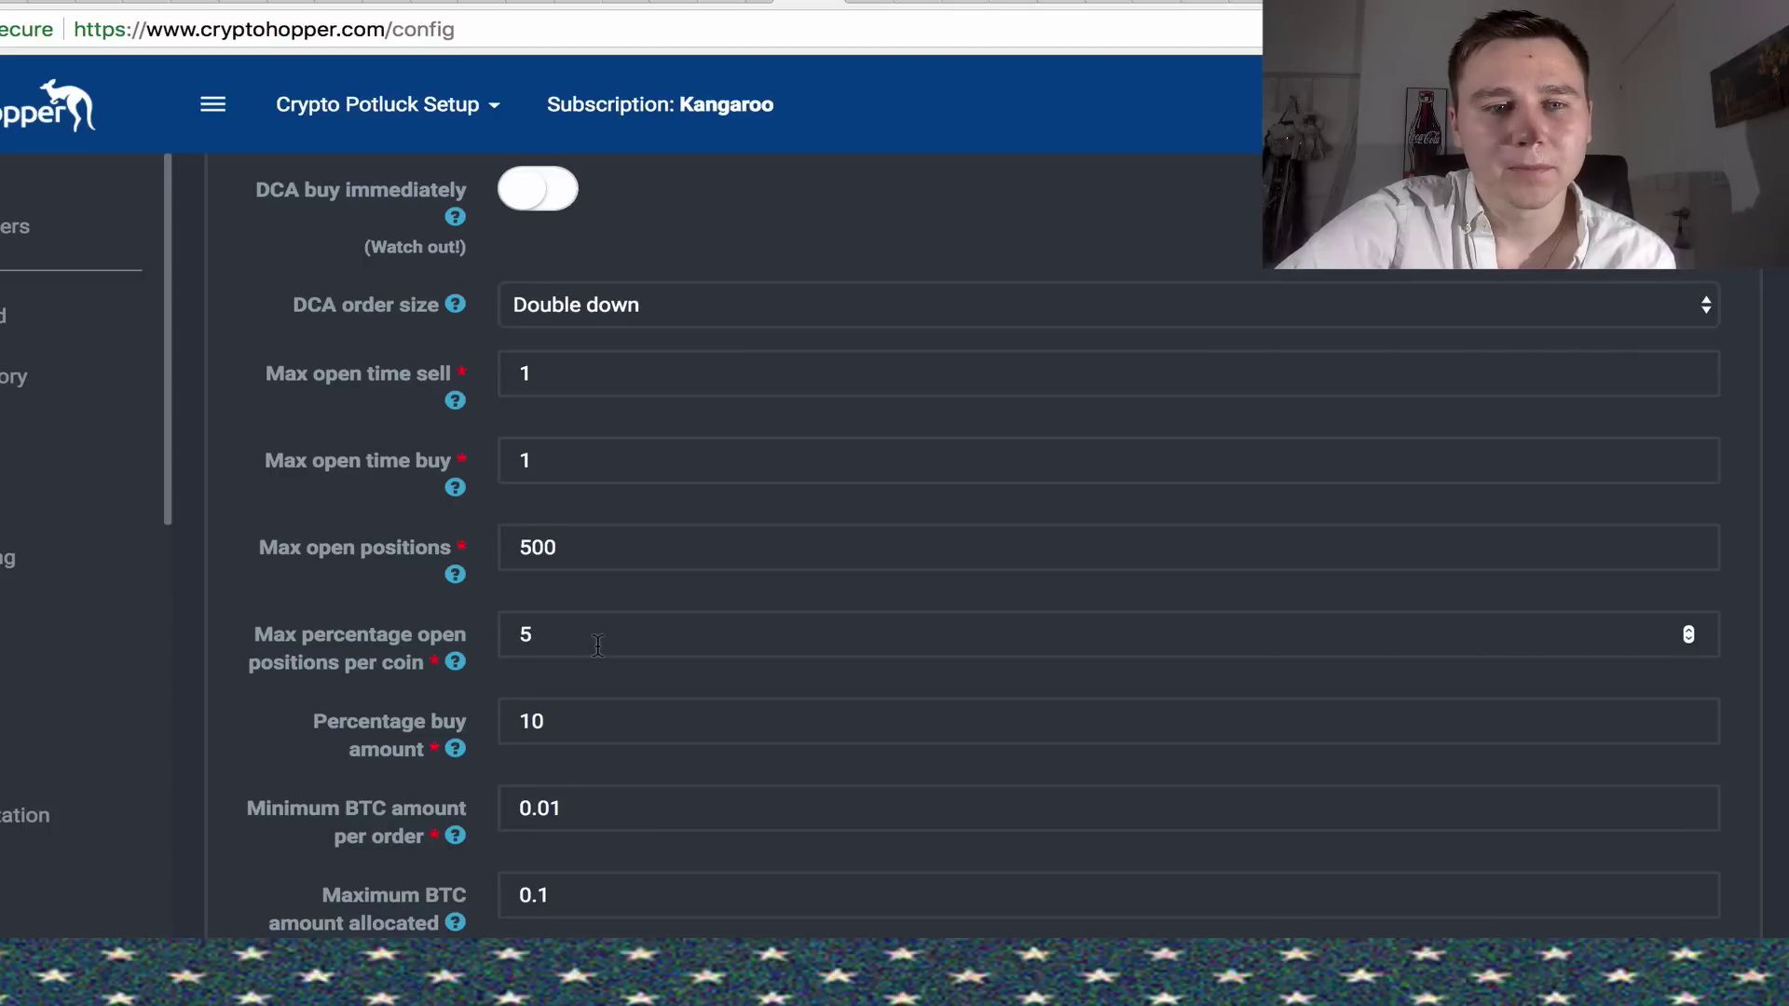
scroll(588, 650, down, 1)
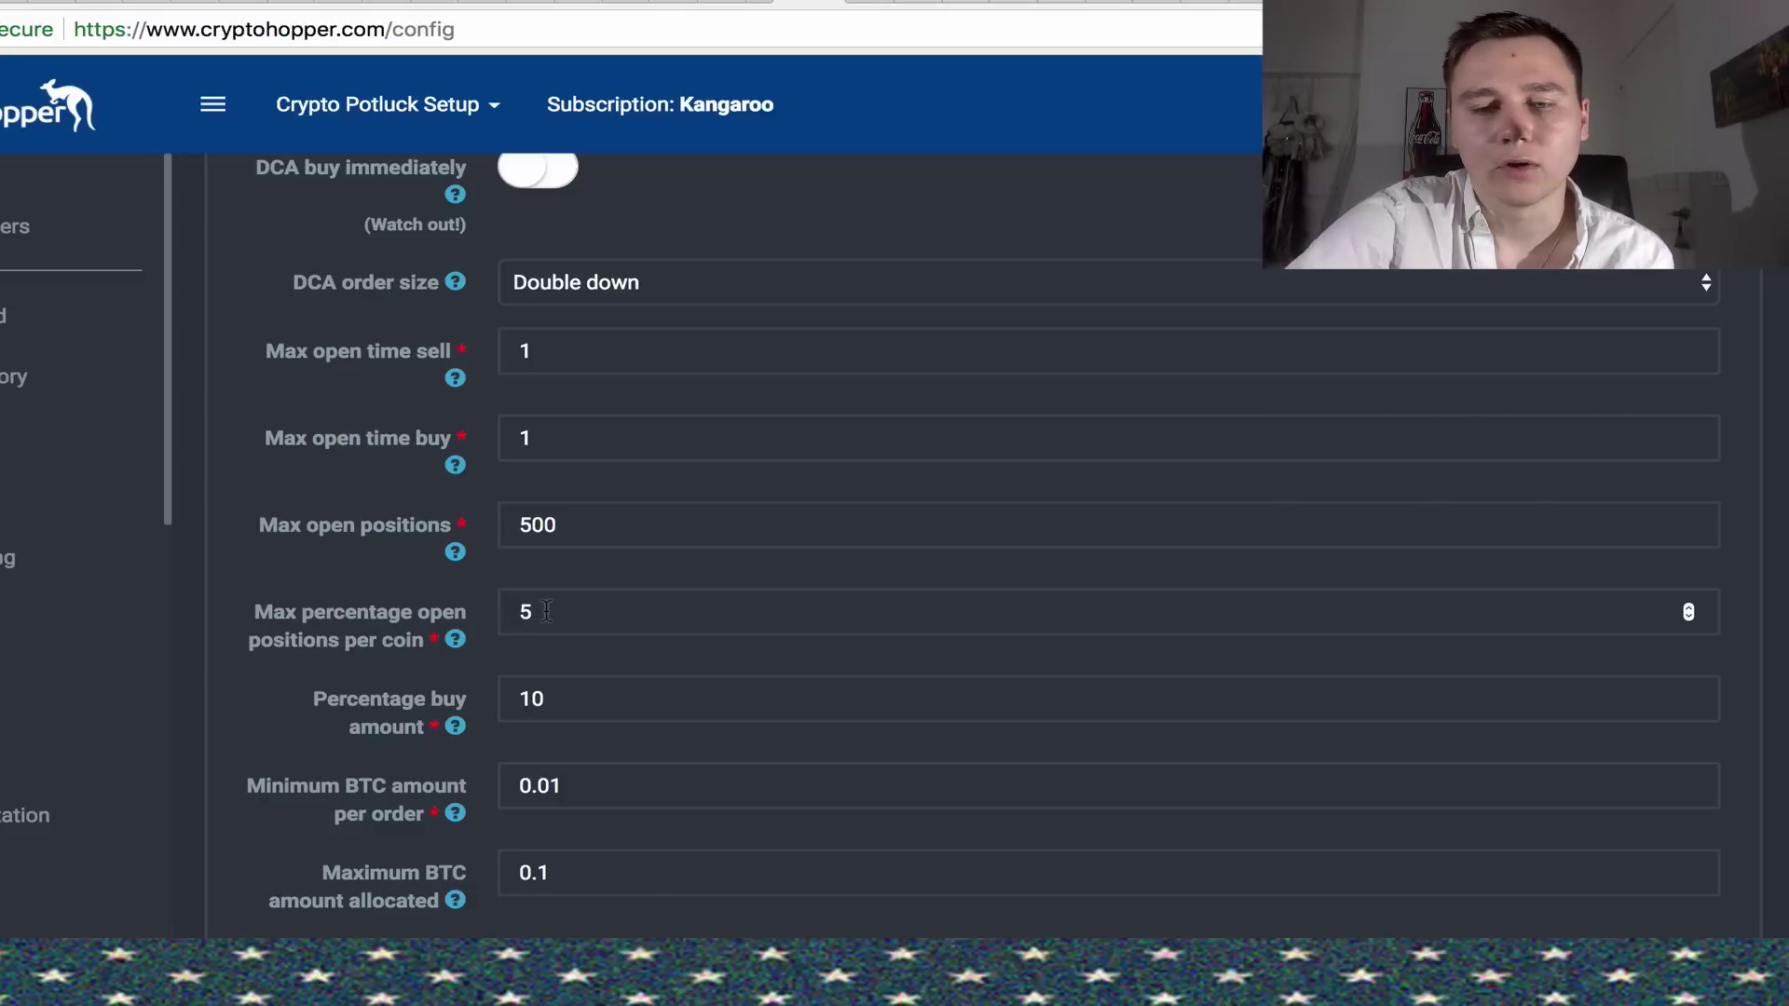
Step: Change the max percentage of open positions per coin from 5 to 3
click(546, 612)
key(BackSpace)
text(3)
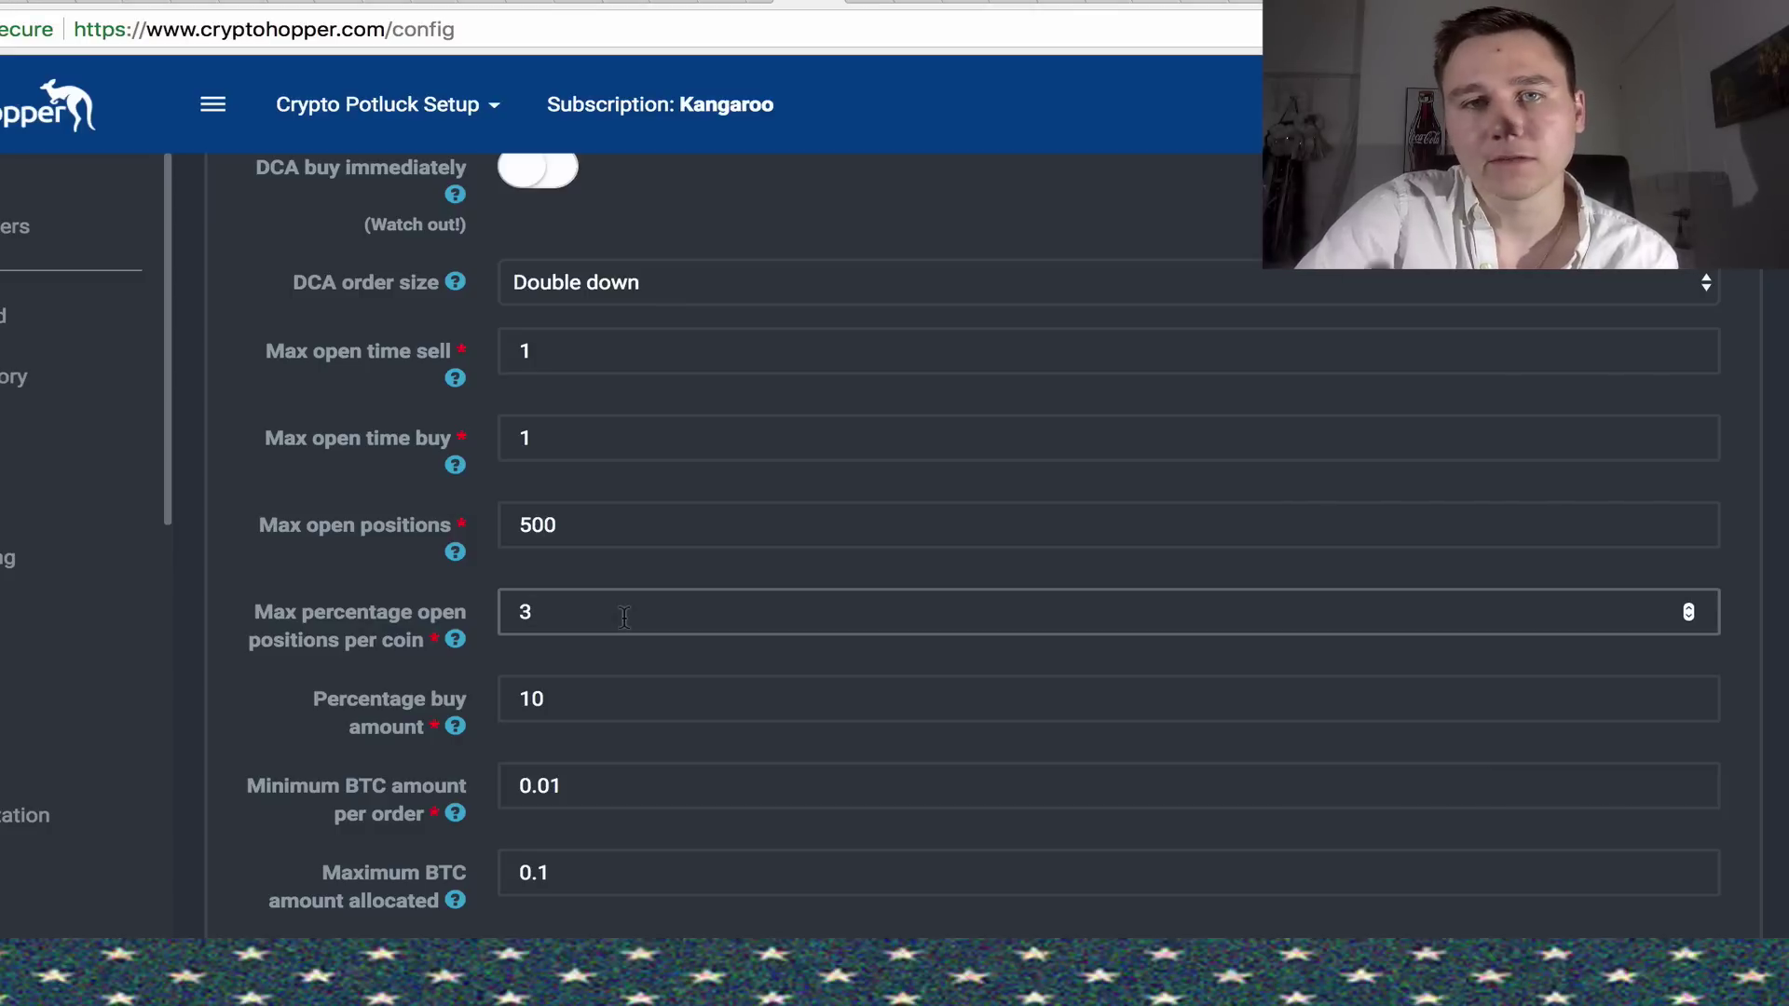
scroll(588, 649, down, 1)
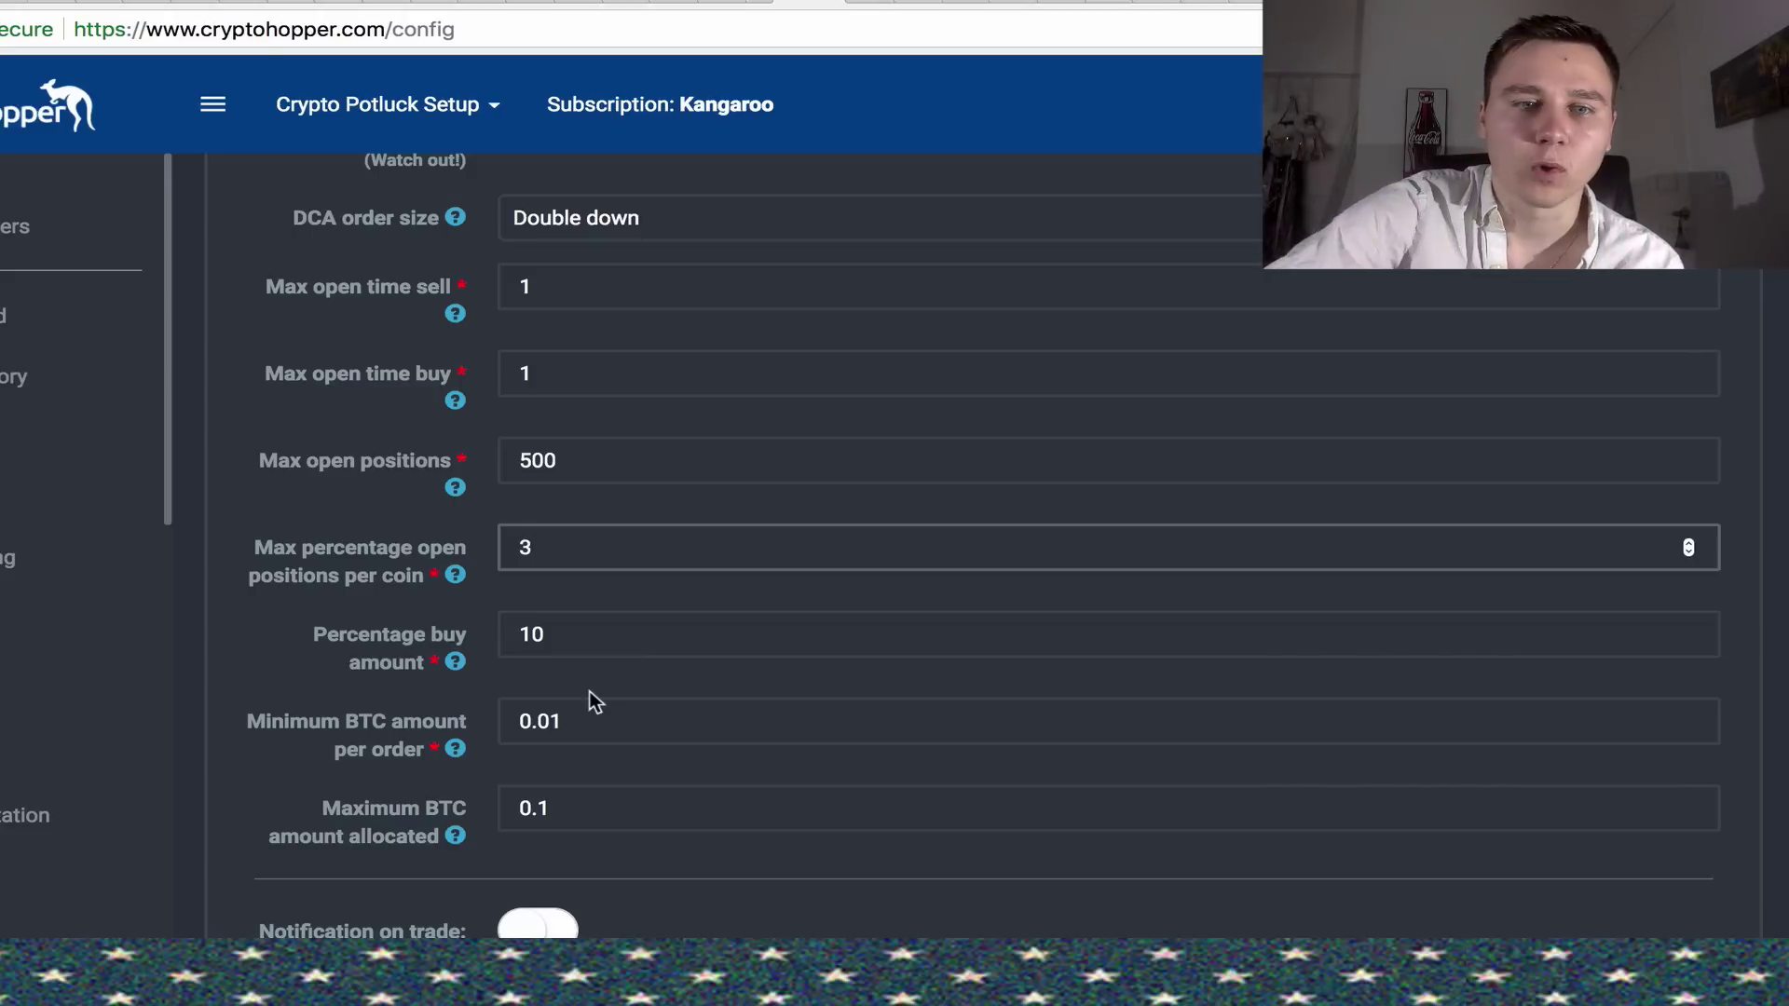
scroll(538, 676, down, 1)
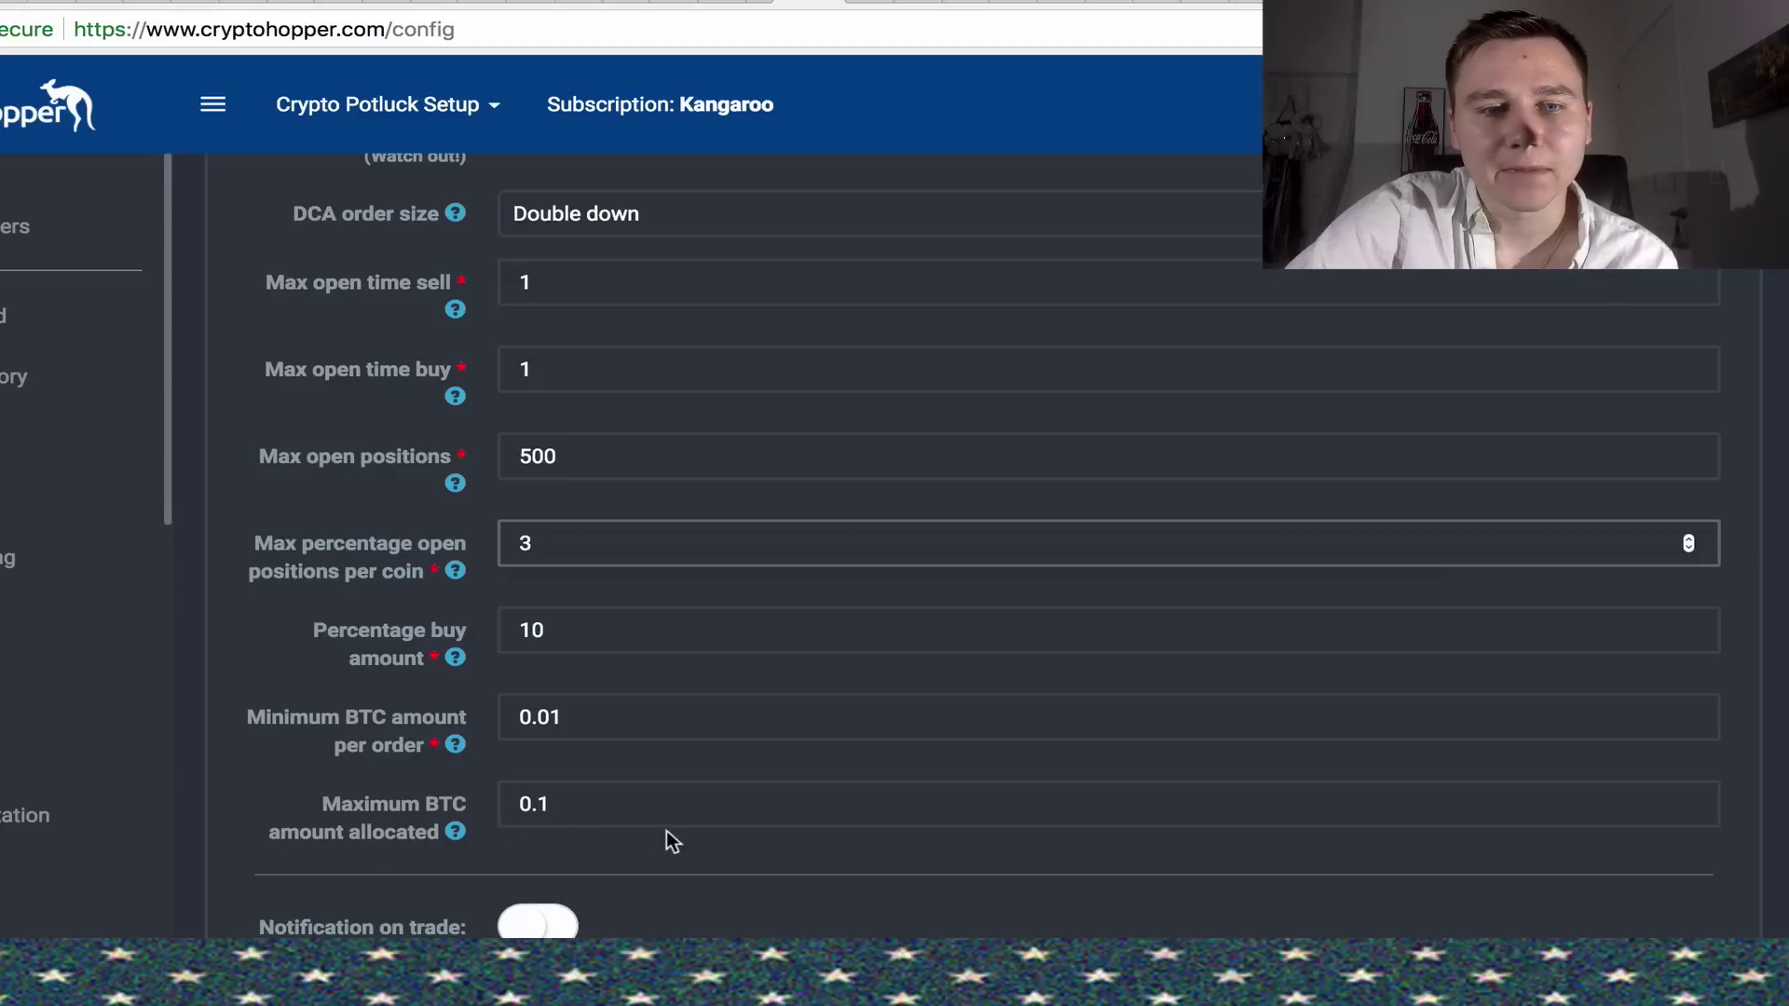
scroll(573, 820, down, 1)
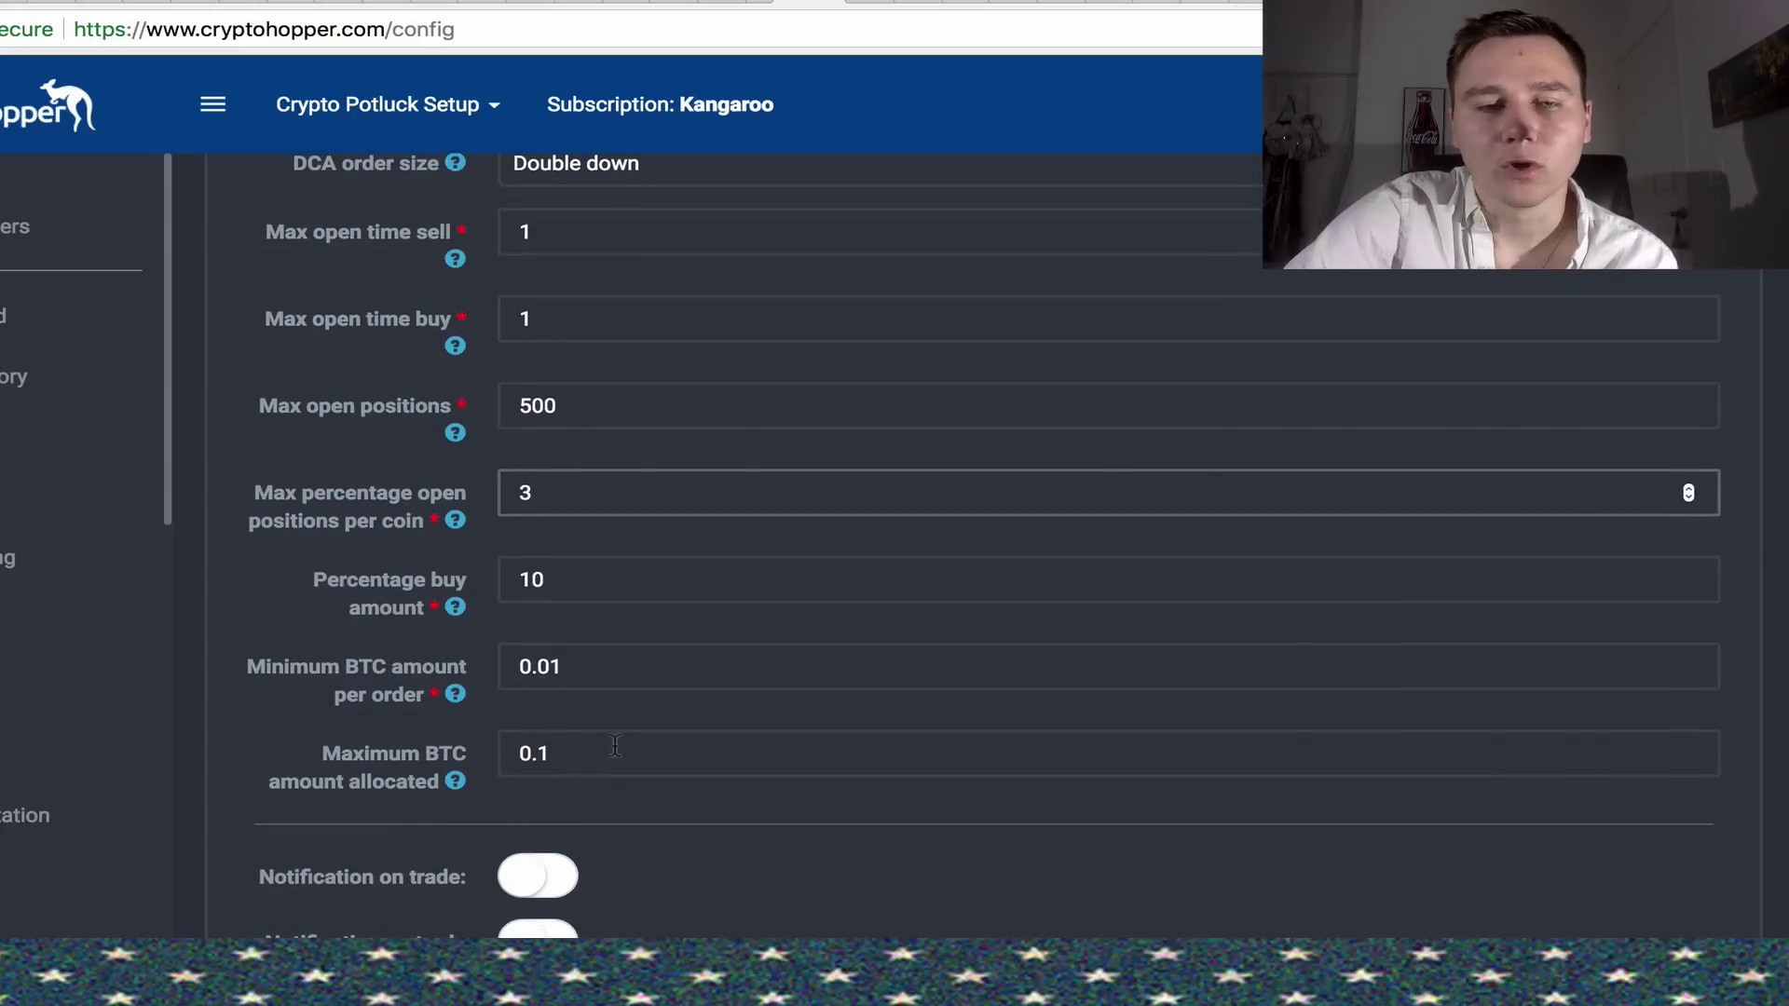
scroll(616, 745, down, 3)
scroll(601, 744, down, 2)
scroll(594, 746, down, 1)
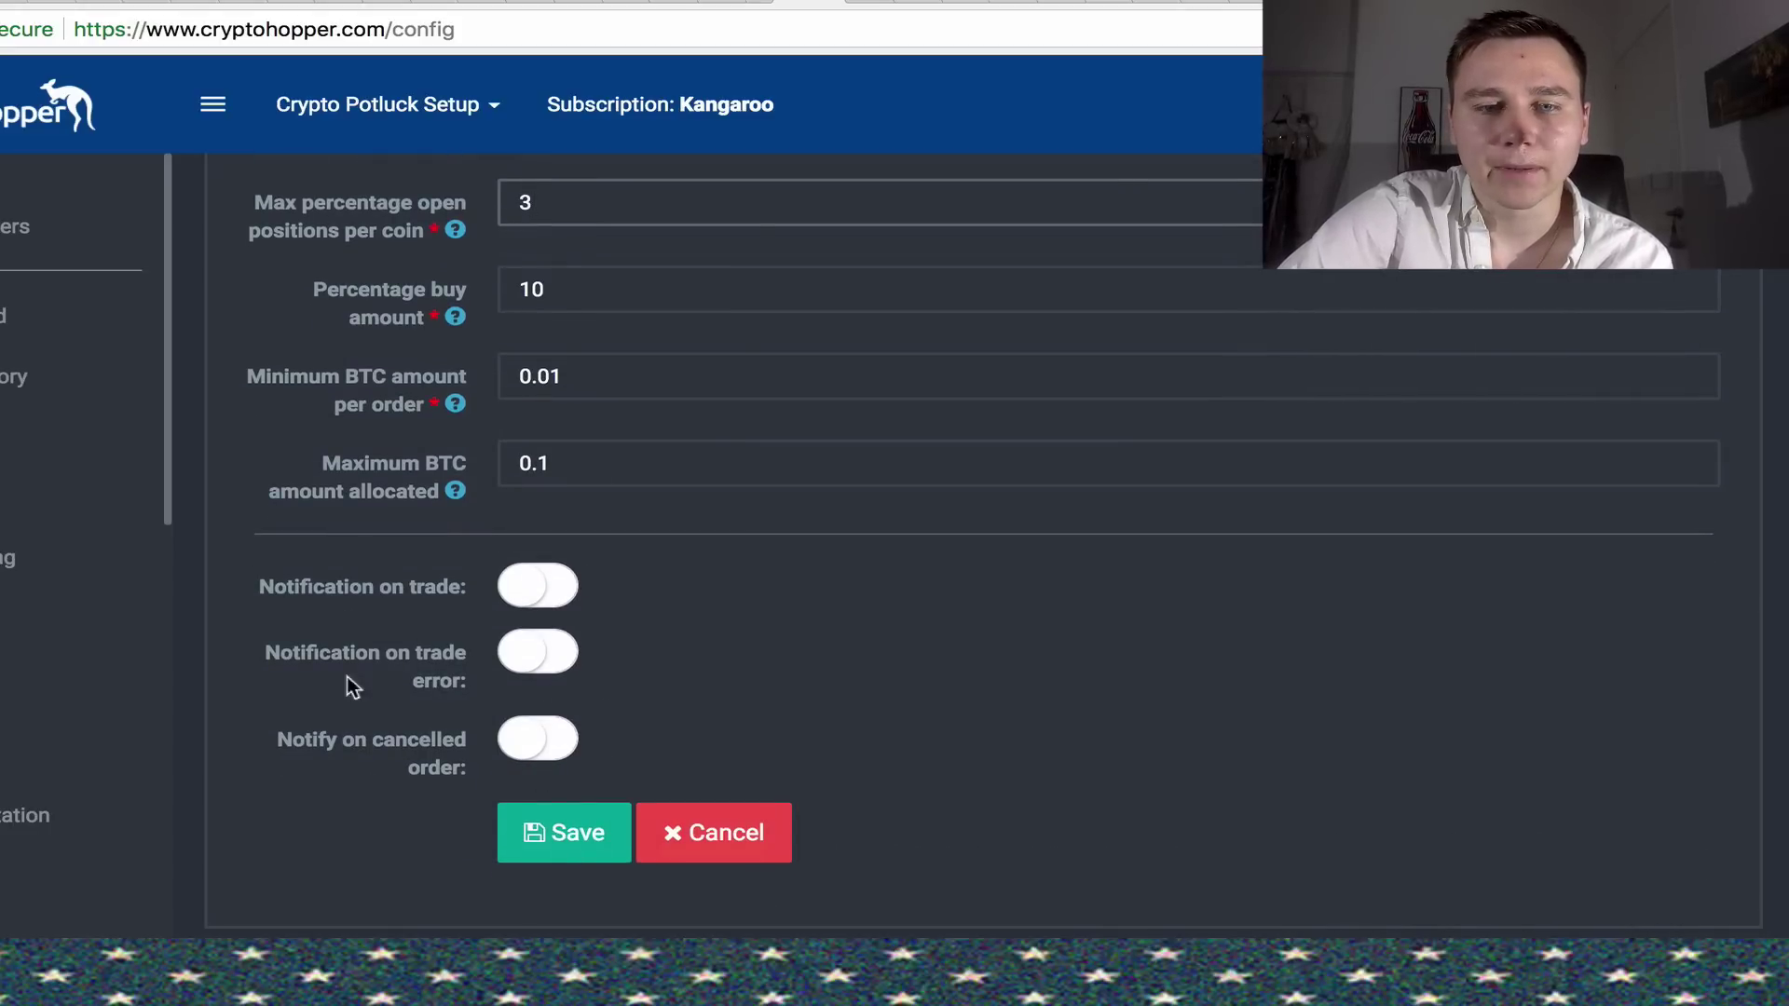
scroll(614, 698, up, 5)
scroll(614, 699, up, 5)
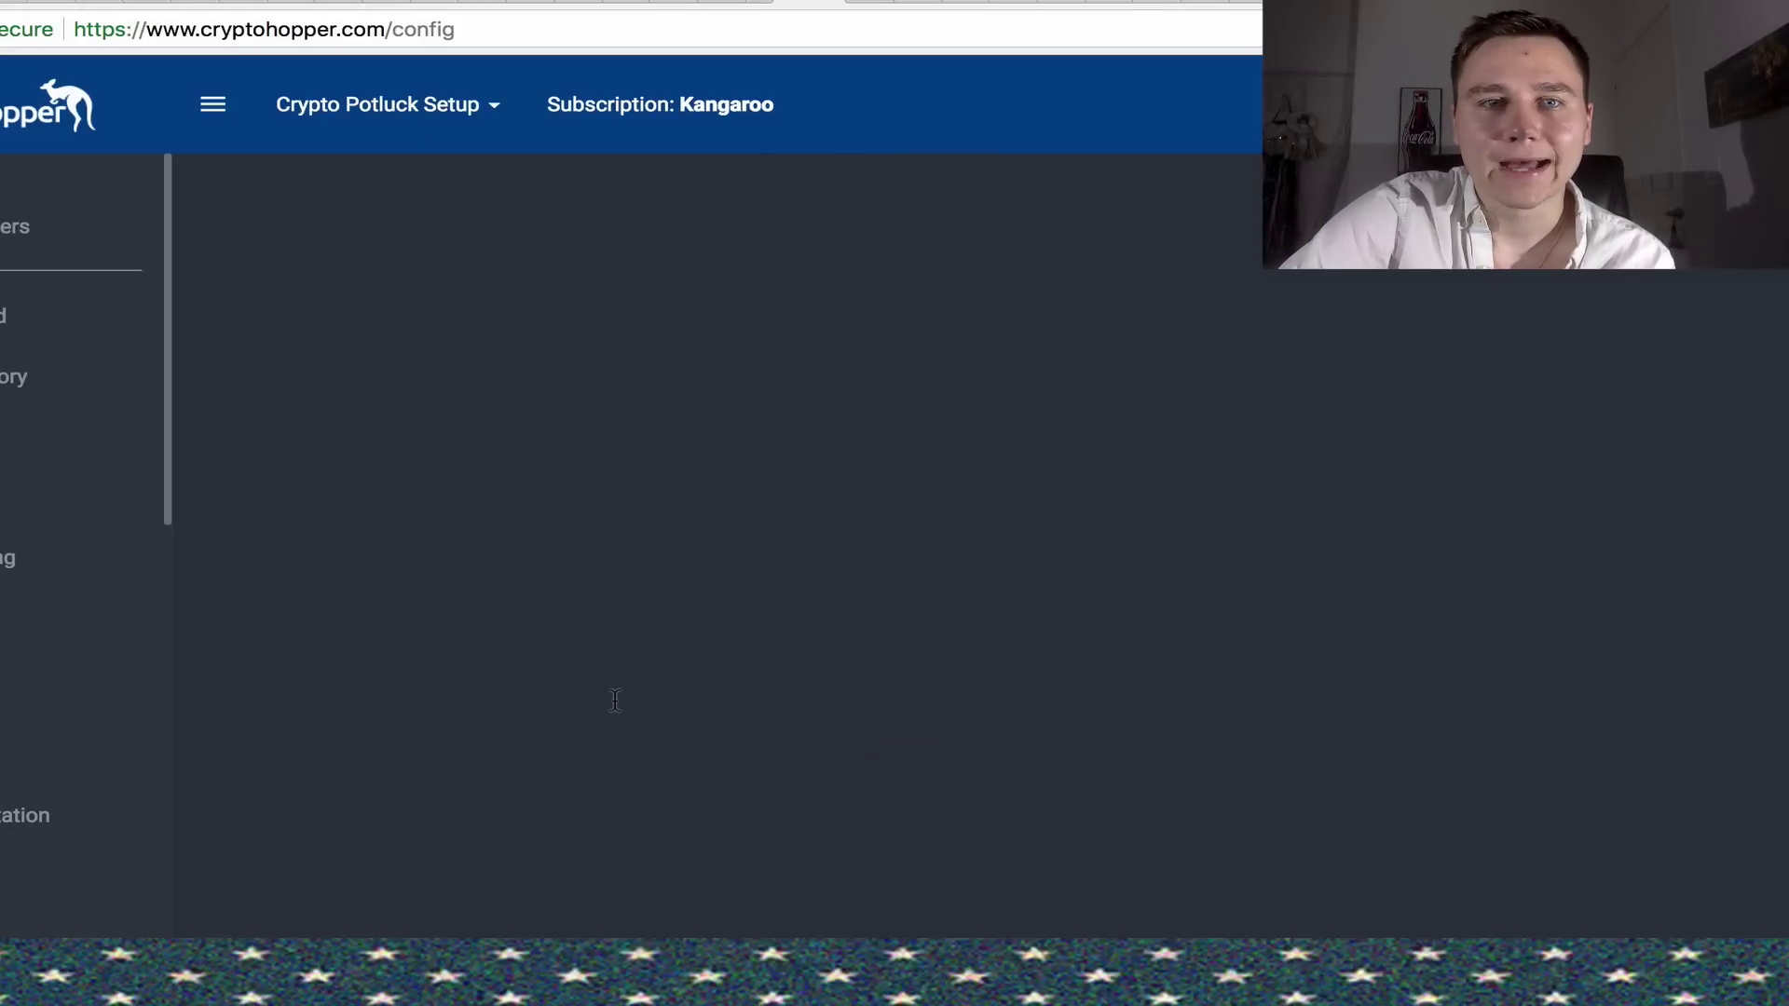
scroll(613, 699, up, 5)
scroll(617, 584, down, 3)
scroll(617, 584, down, 3)
scroll(618, 594, down, 2)
scroll(618, 593, down, 3)
click(618, 615)
scroll(618, 629, down, 2)
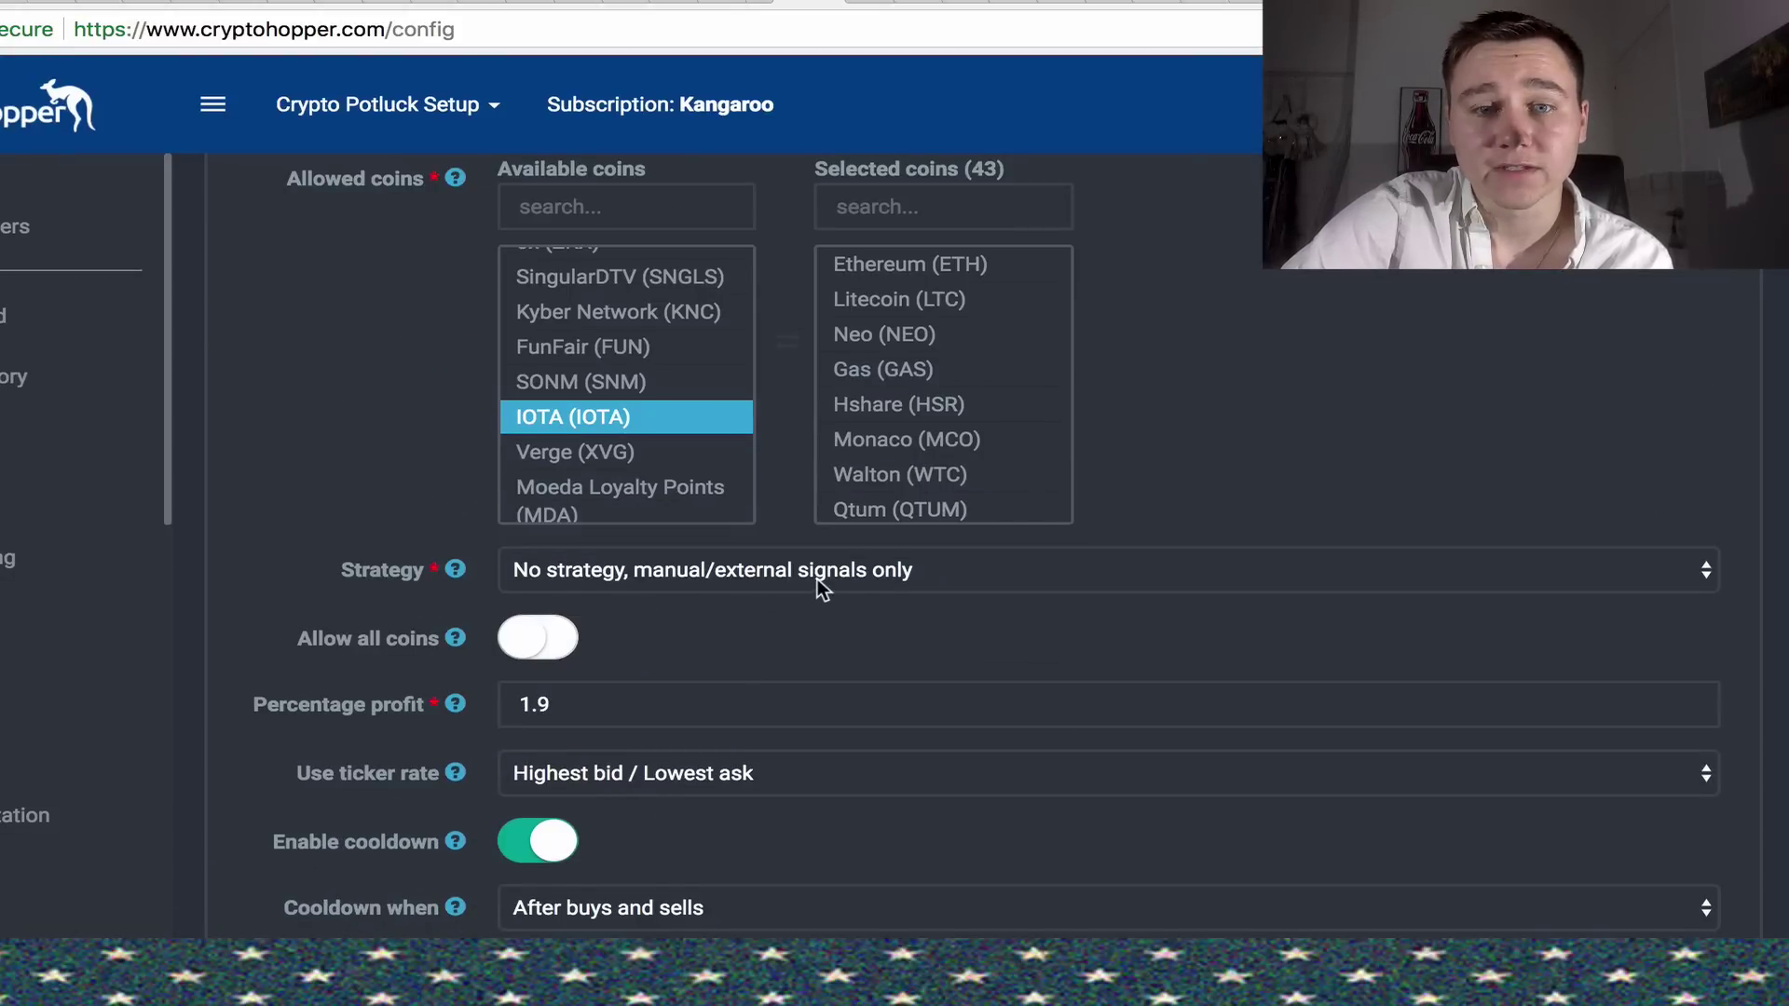
scroll(818, 579, up, 5)
scroll(818, 578, up, 3)
scroll(618, 266, up, 3)
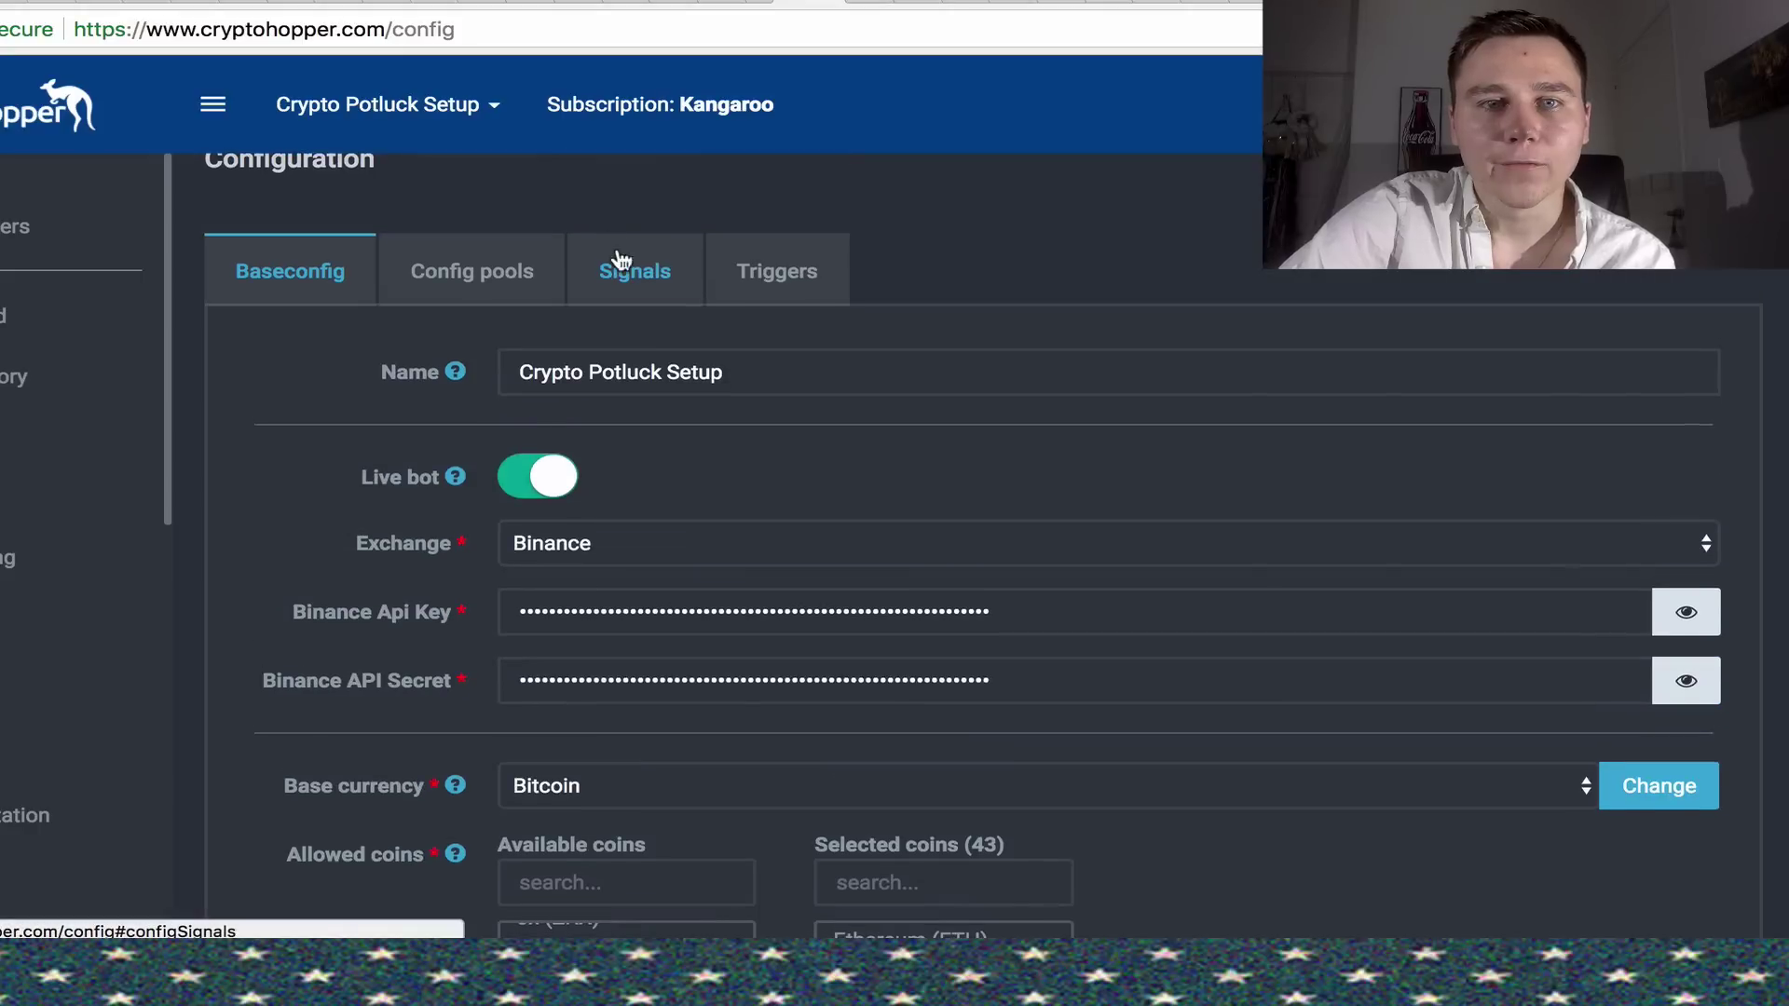
Step: View the free Crypto Quality Signals, Altcoin Ninjas and Crypto Lion Signals subscriptions
click(618, 269)
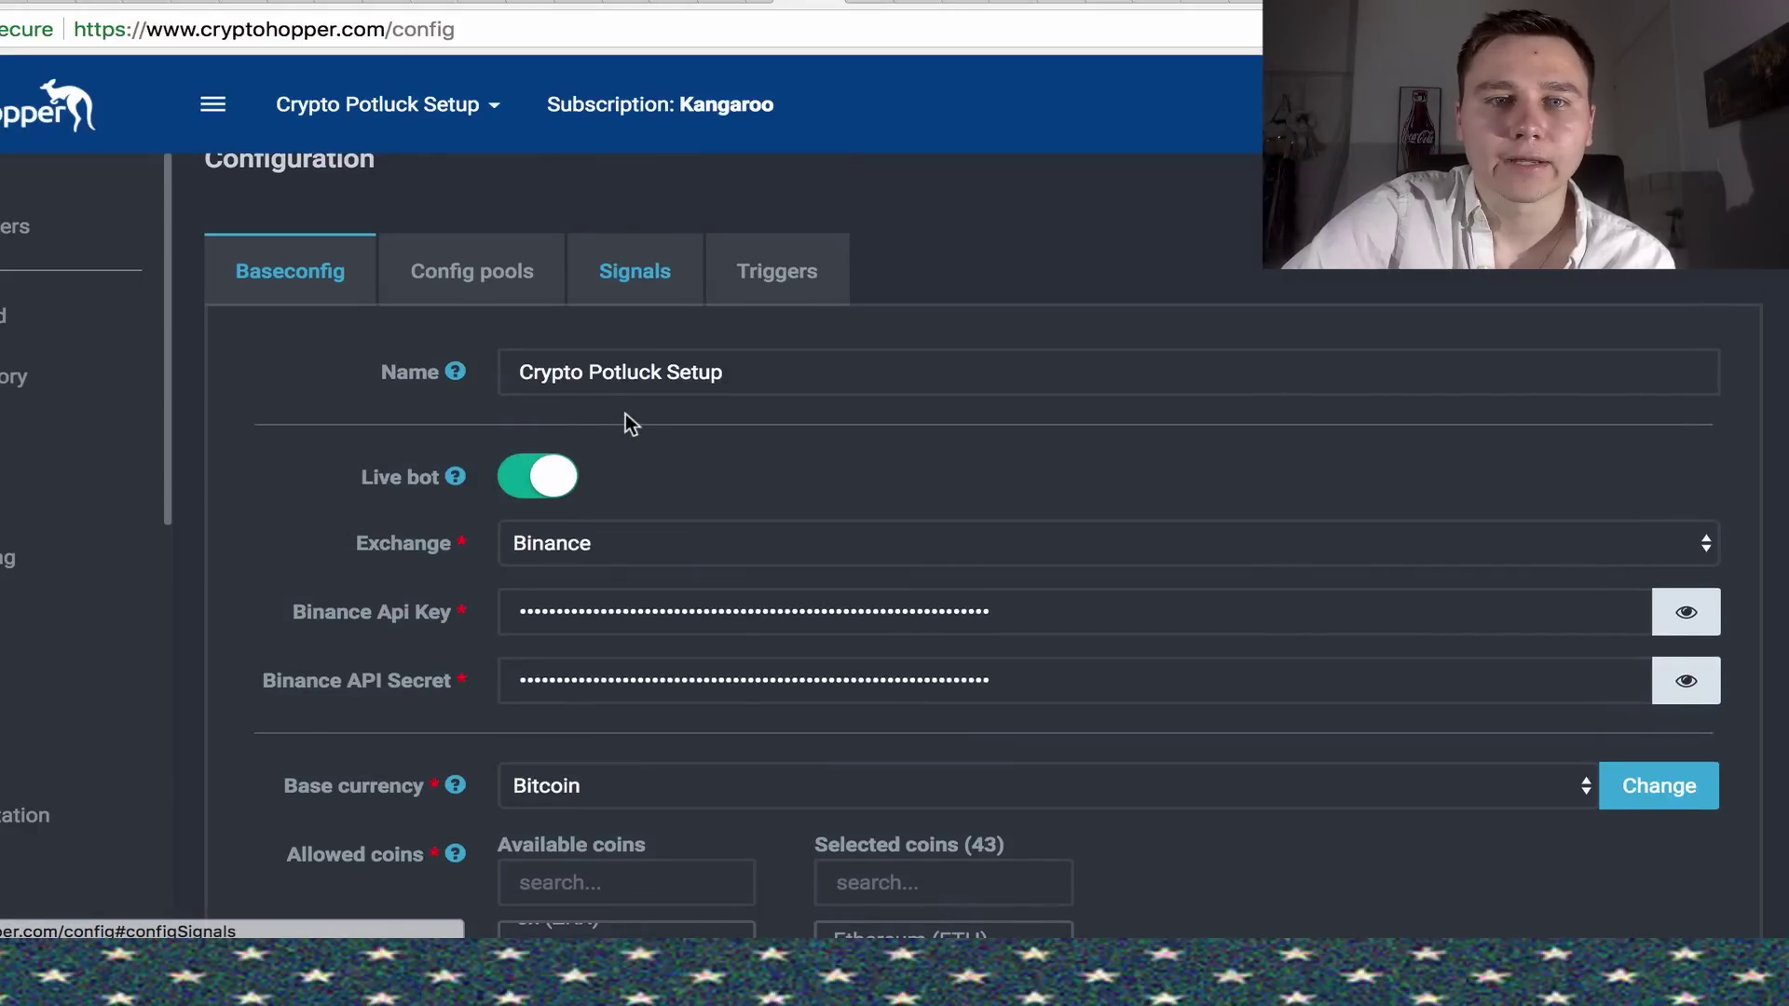
scroll(726, 463, down, 3)
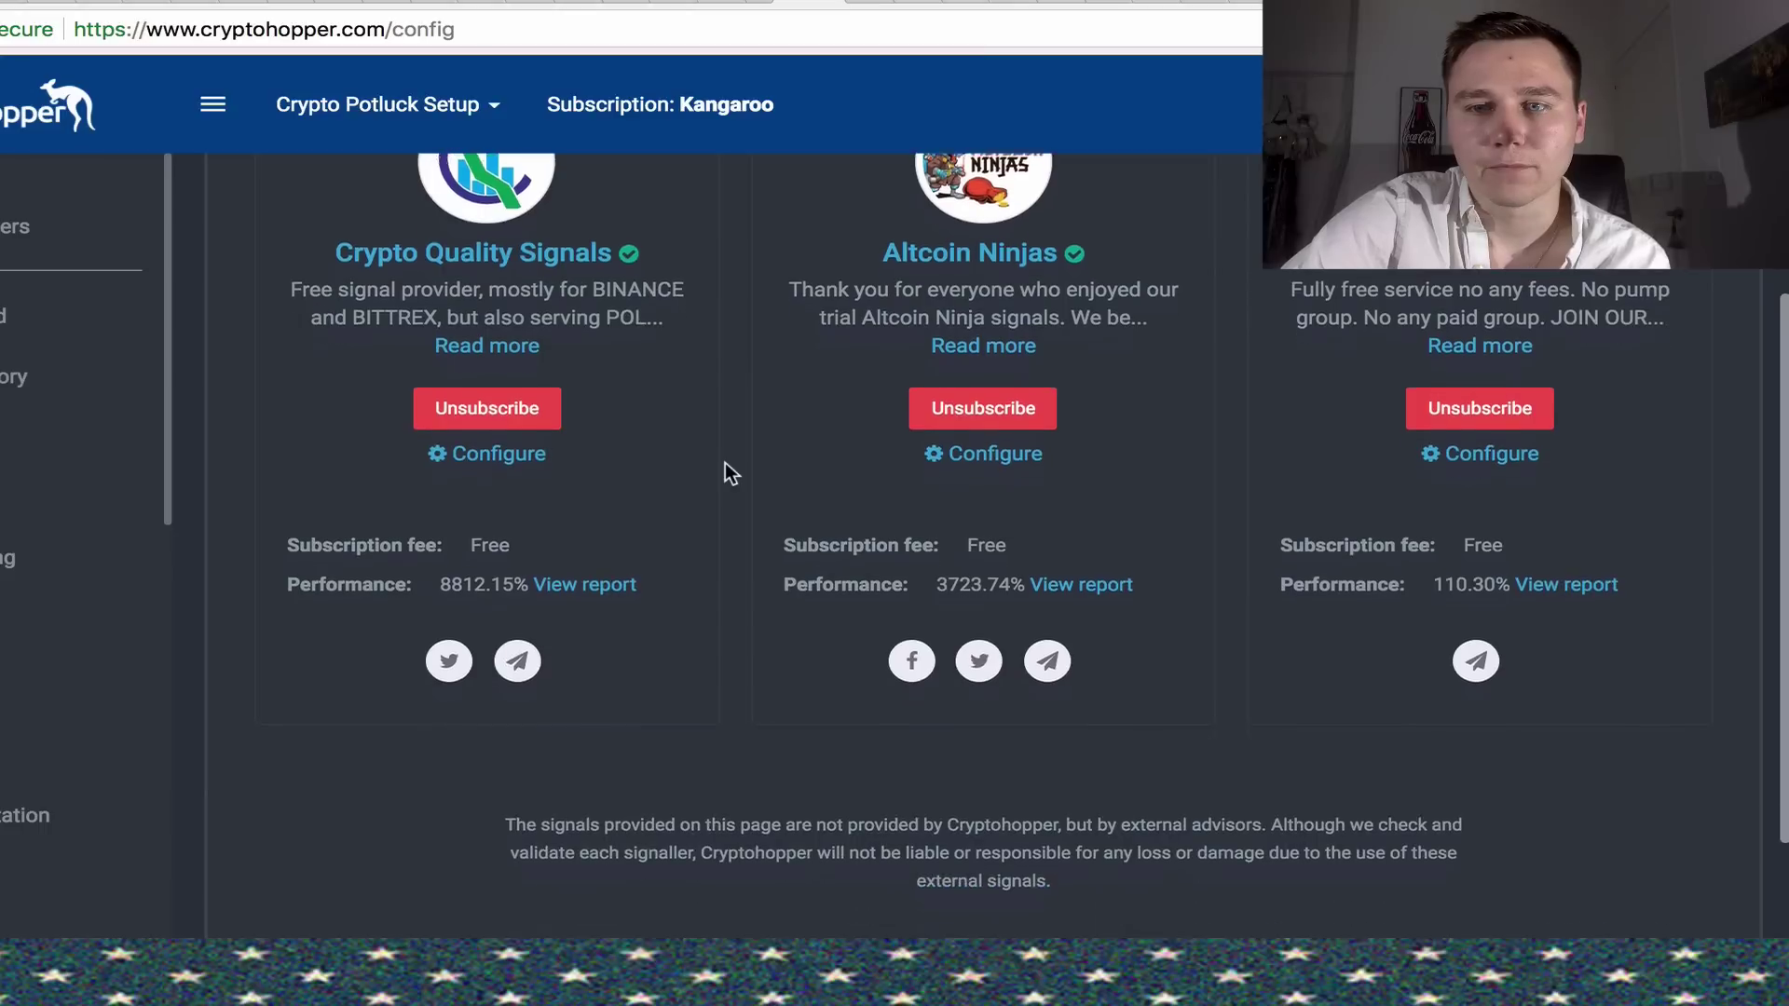
scroll(725, 463, up, 4)
scroll(726, 463, down, 3)
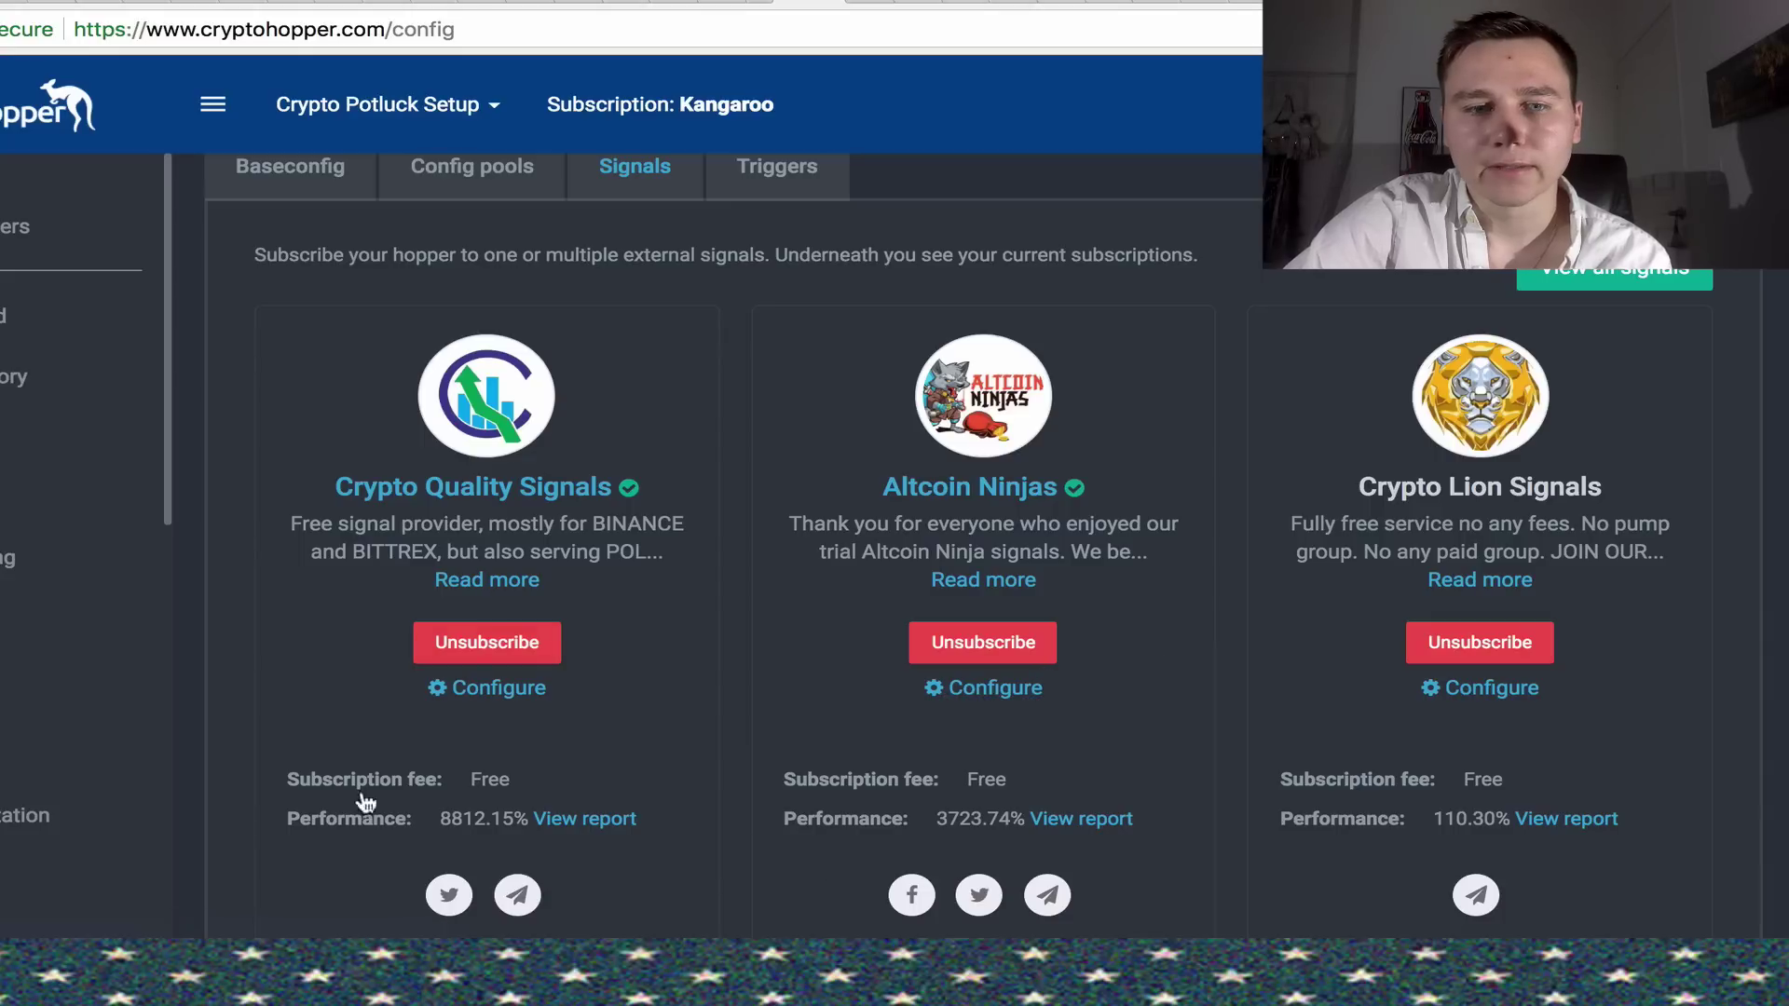
scroll(1045, 825, down, 3)
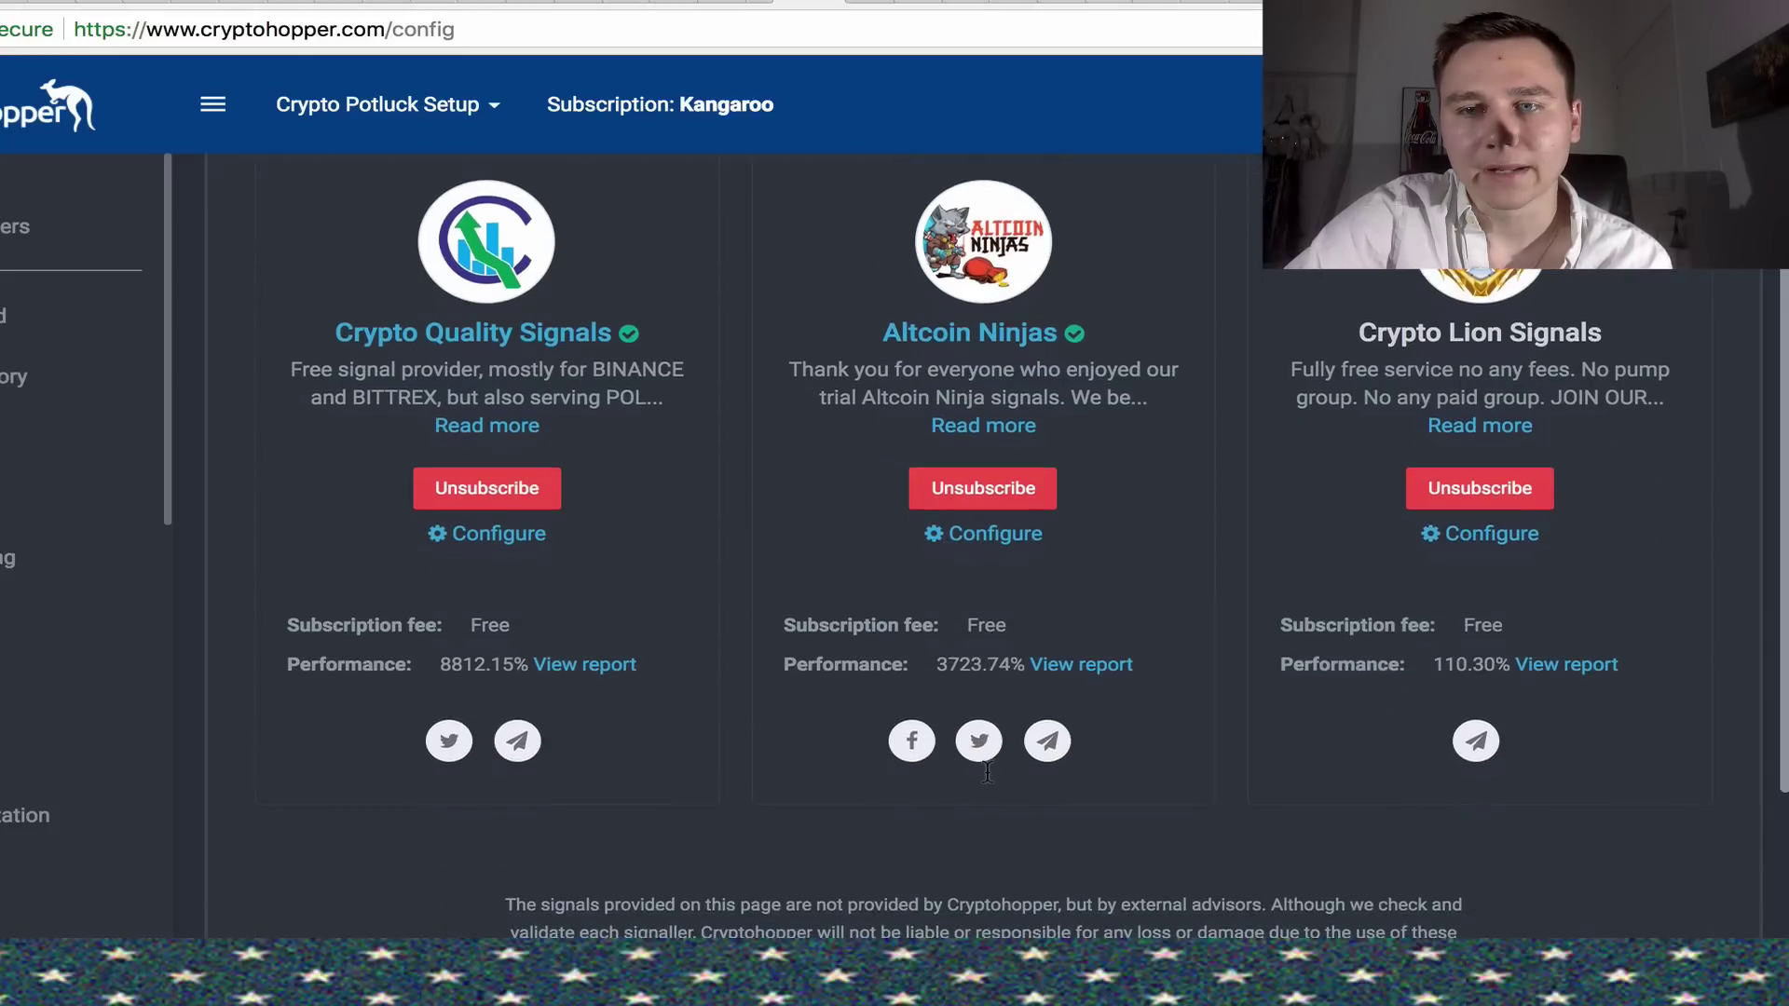
scroll(1007, 797, down, 2)
scroll(988, 771, up, 5)
scroll(987, 771, down, 5)
scroll(986, 770, up, 3)
scroll(988, 769, up, 1)
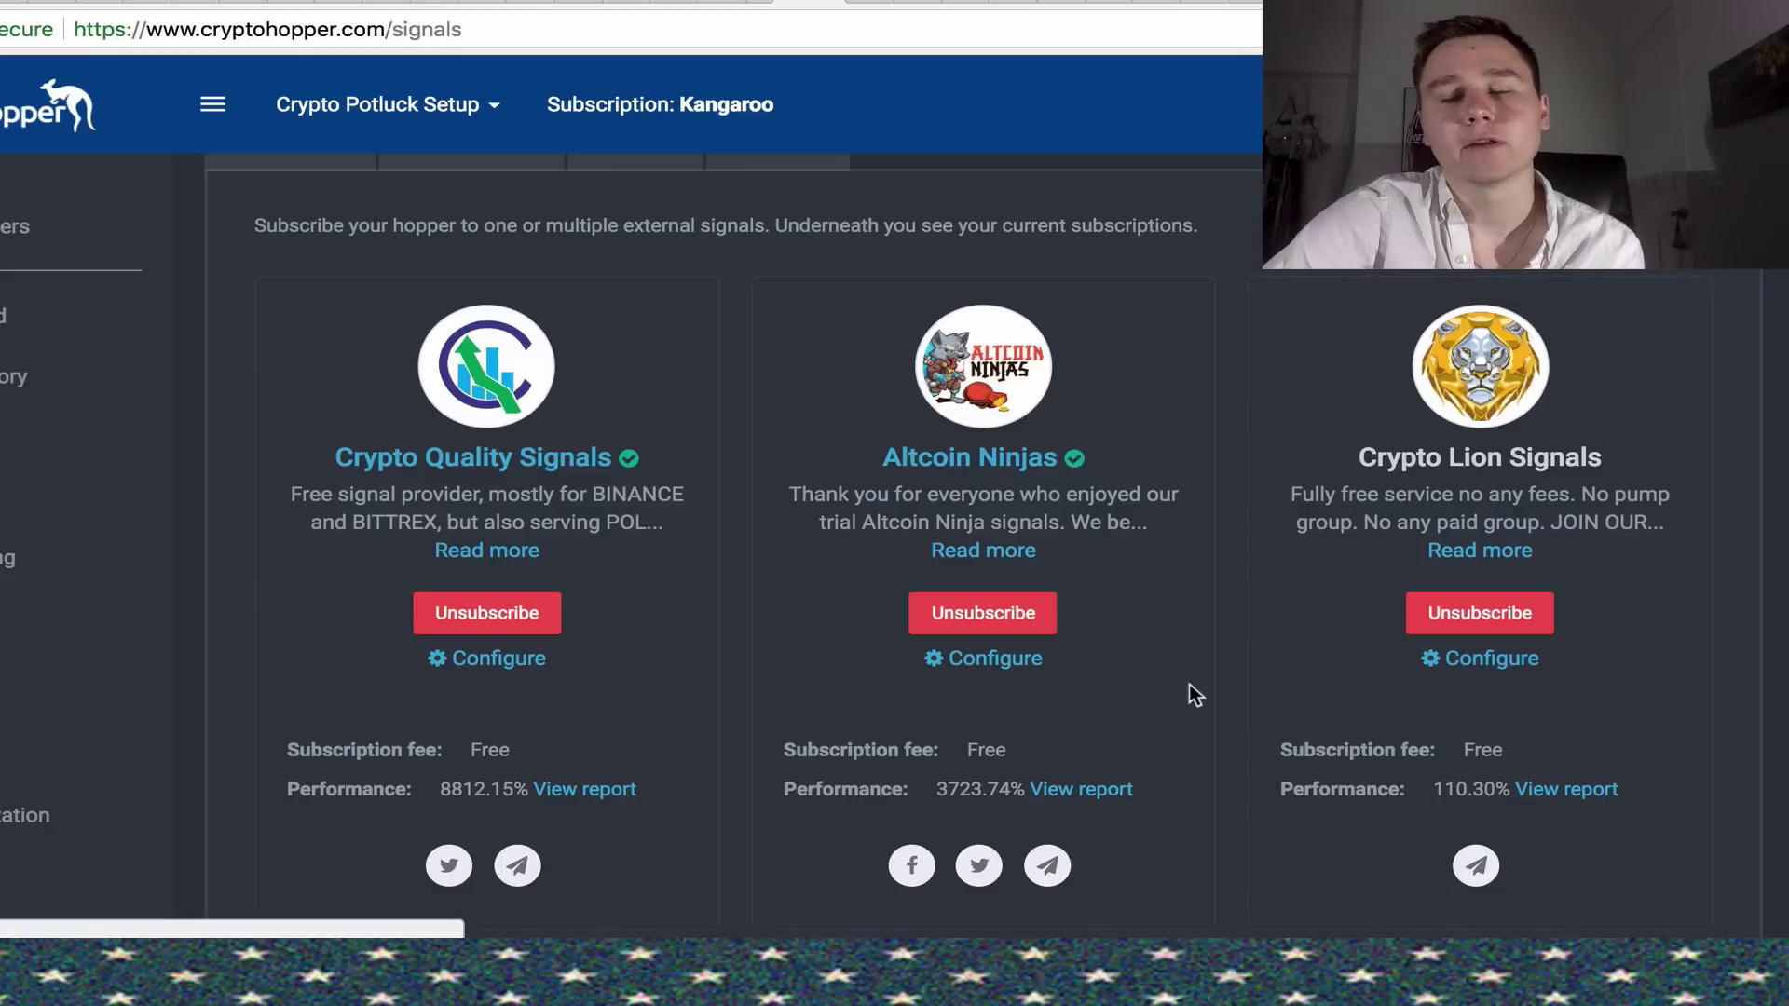
scroll(1189, 684, down, 3)
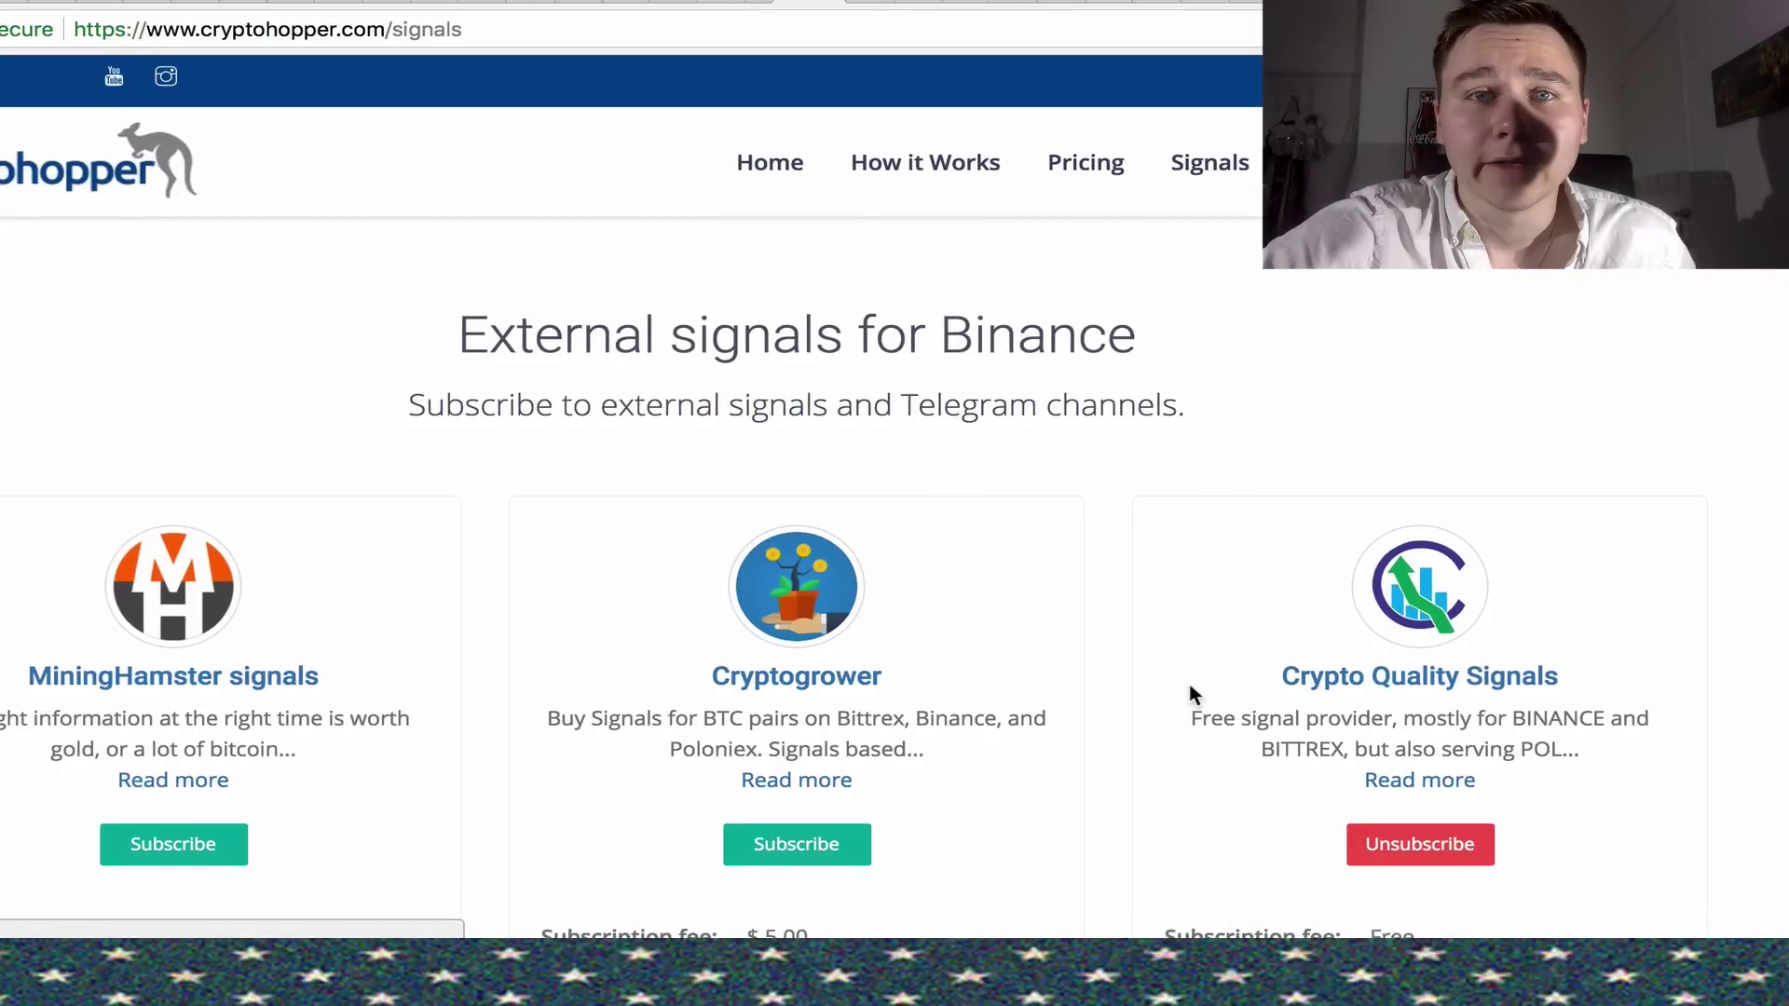
scroll(1190, 683, down, 3)
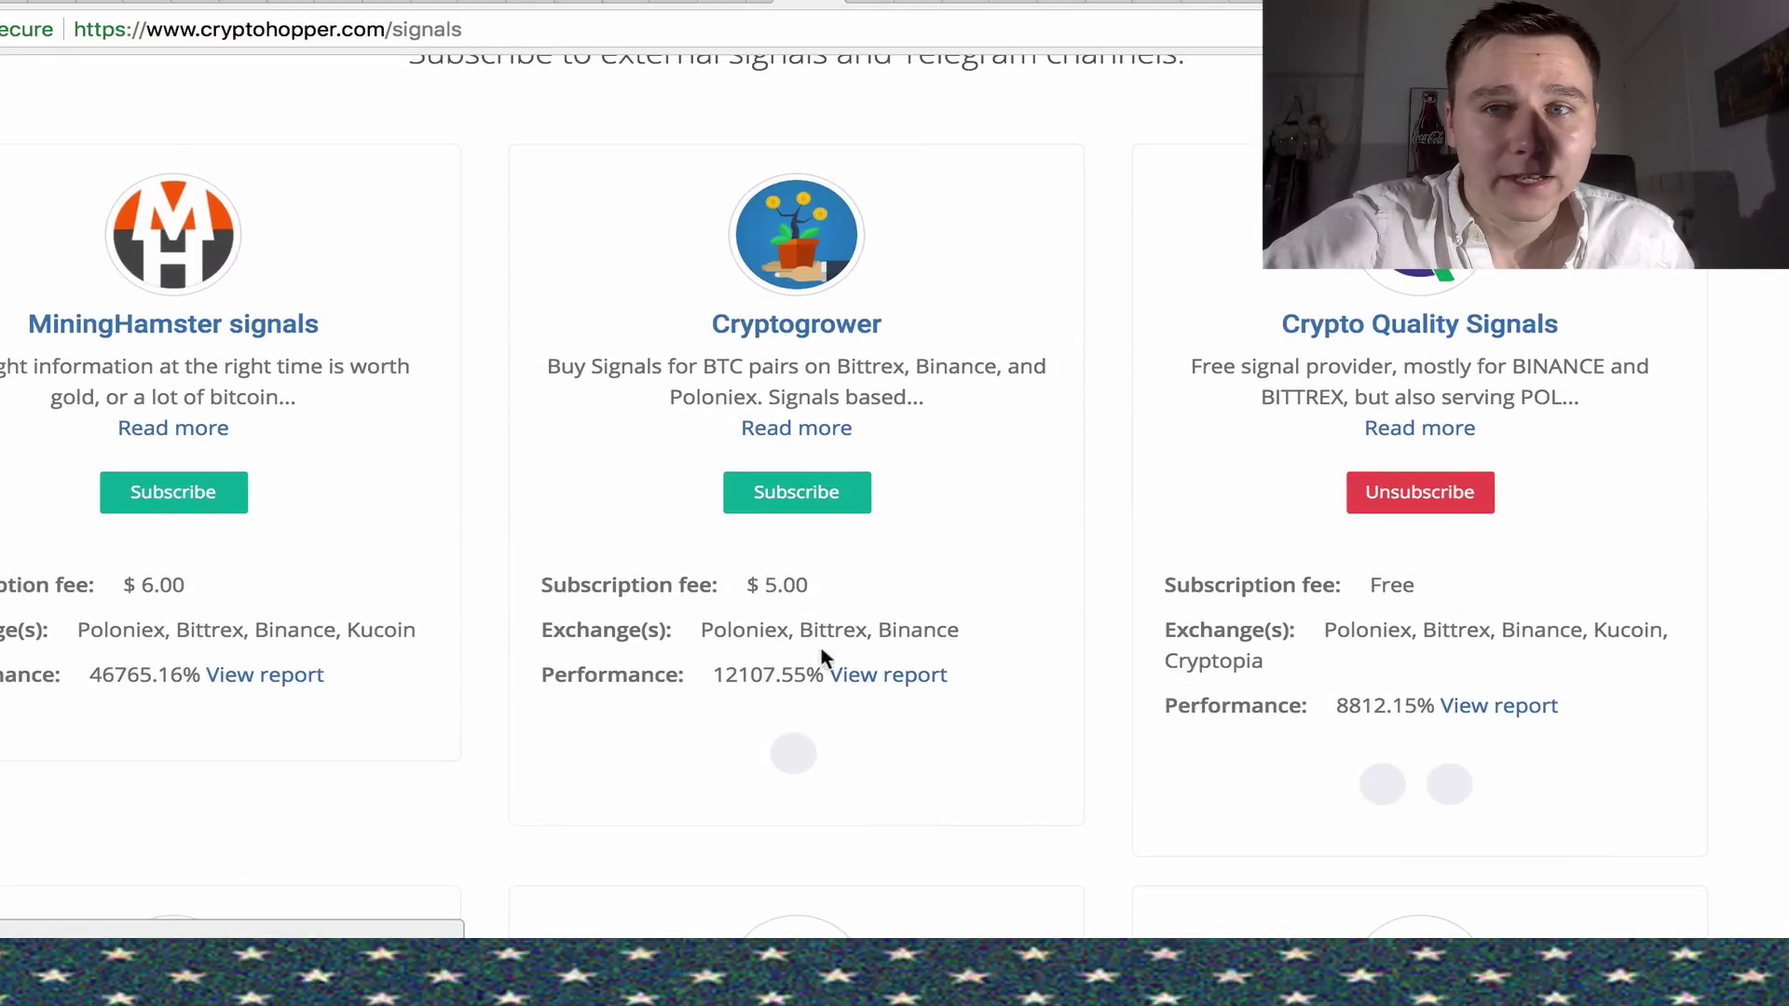
scroll(962, 670, down, 3)
scroll(963, 669, down, 1)
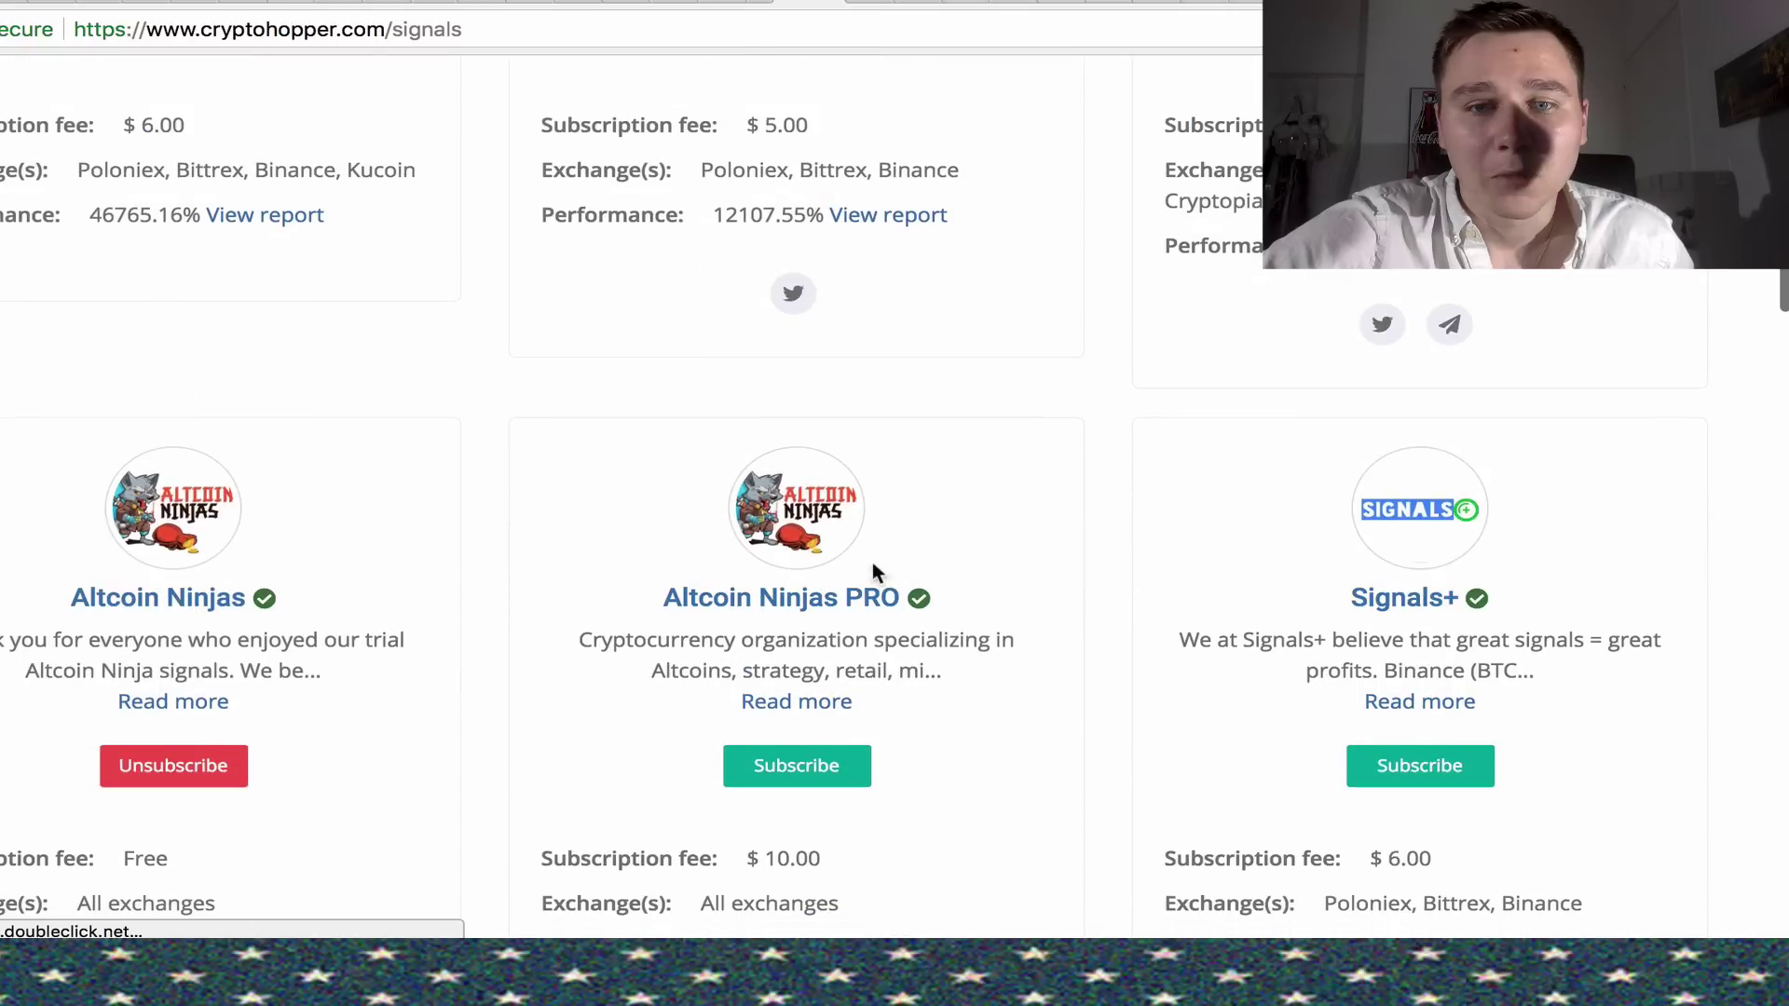
scroll(675, 683, down, 2)
scroll(923, 684, up, 1)
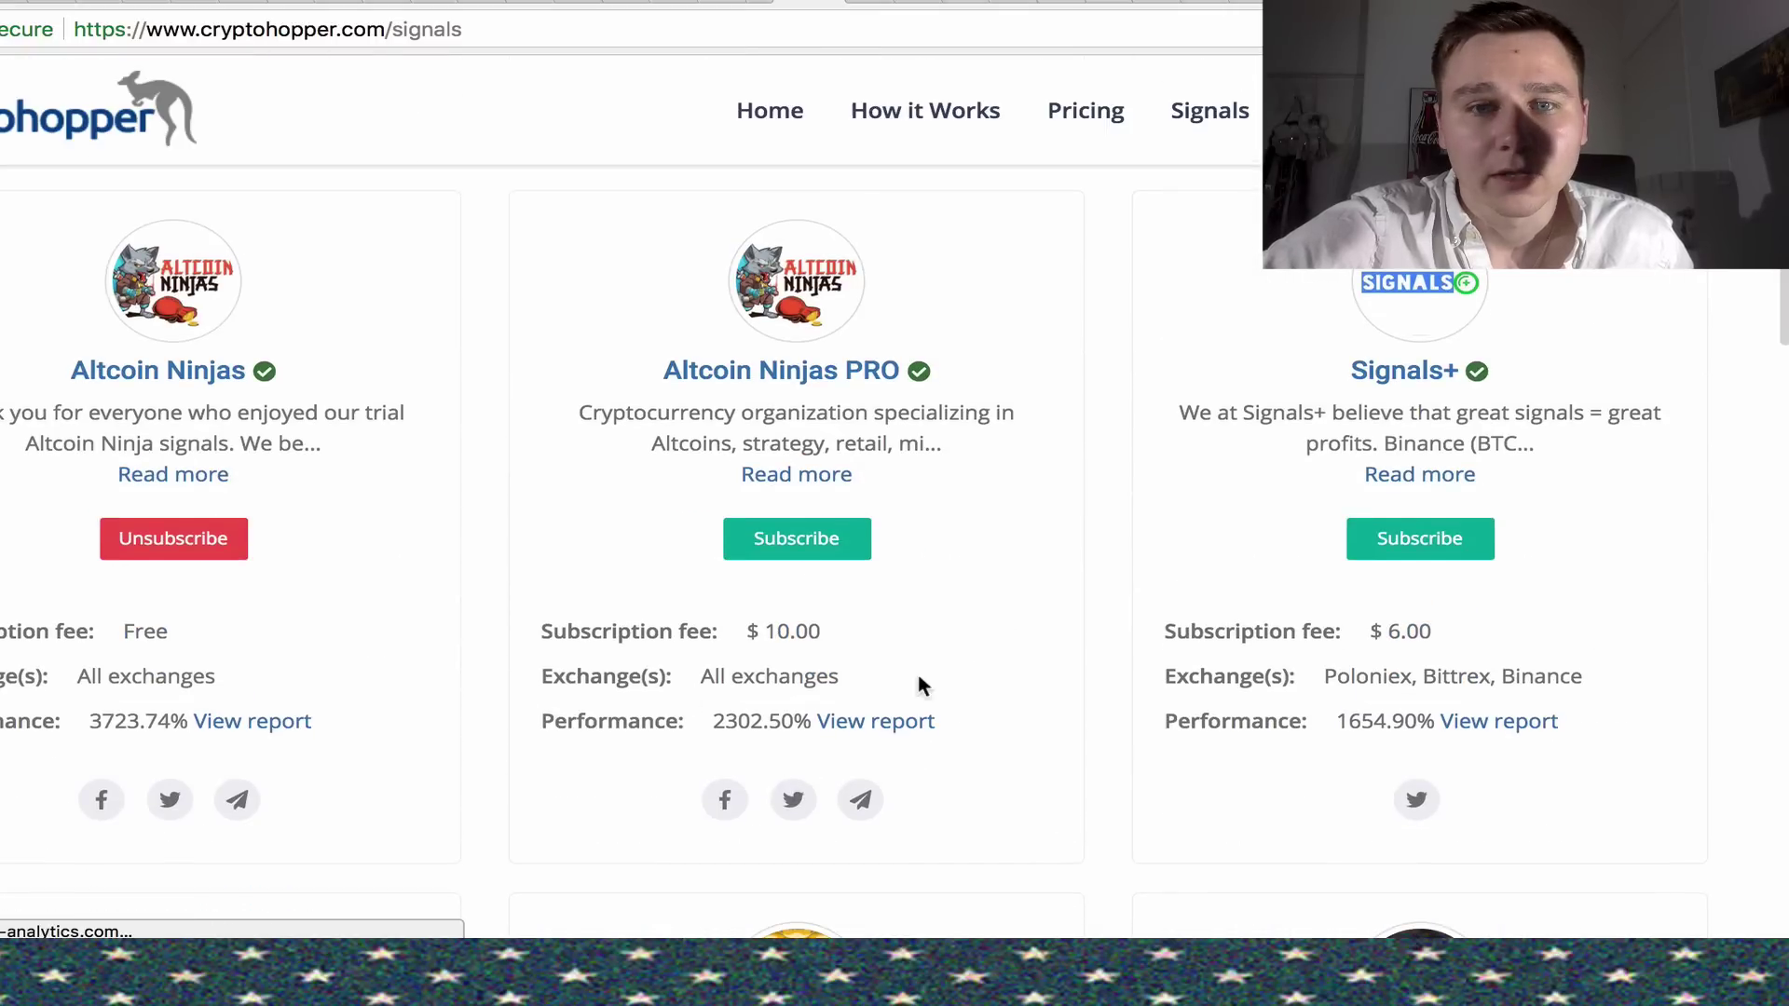
scroll(810, 635, up, 3)
scroll(809, 636, up, 1)
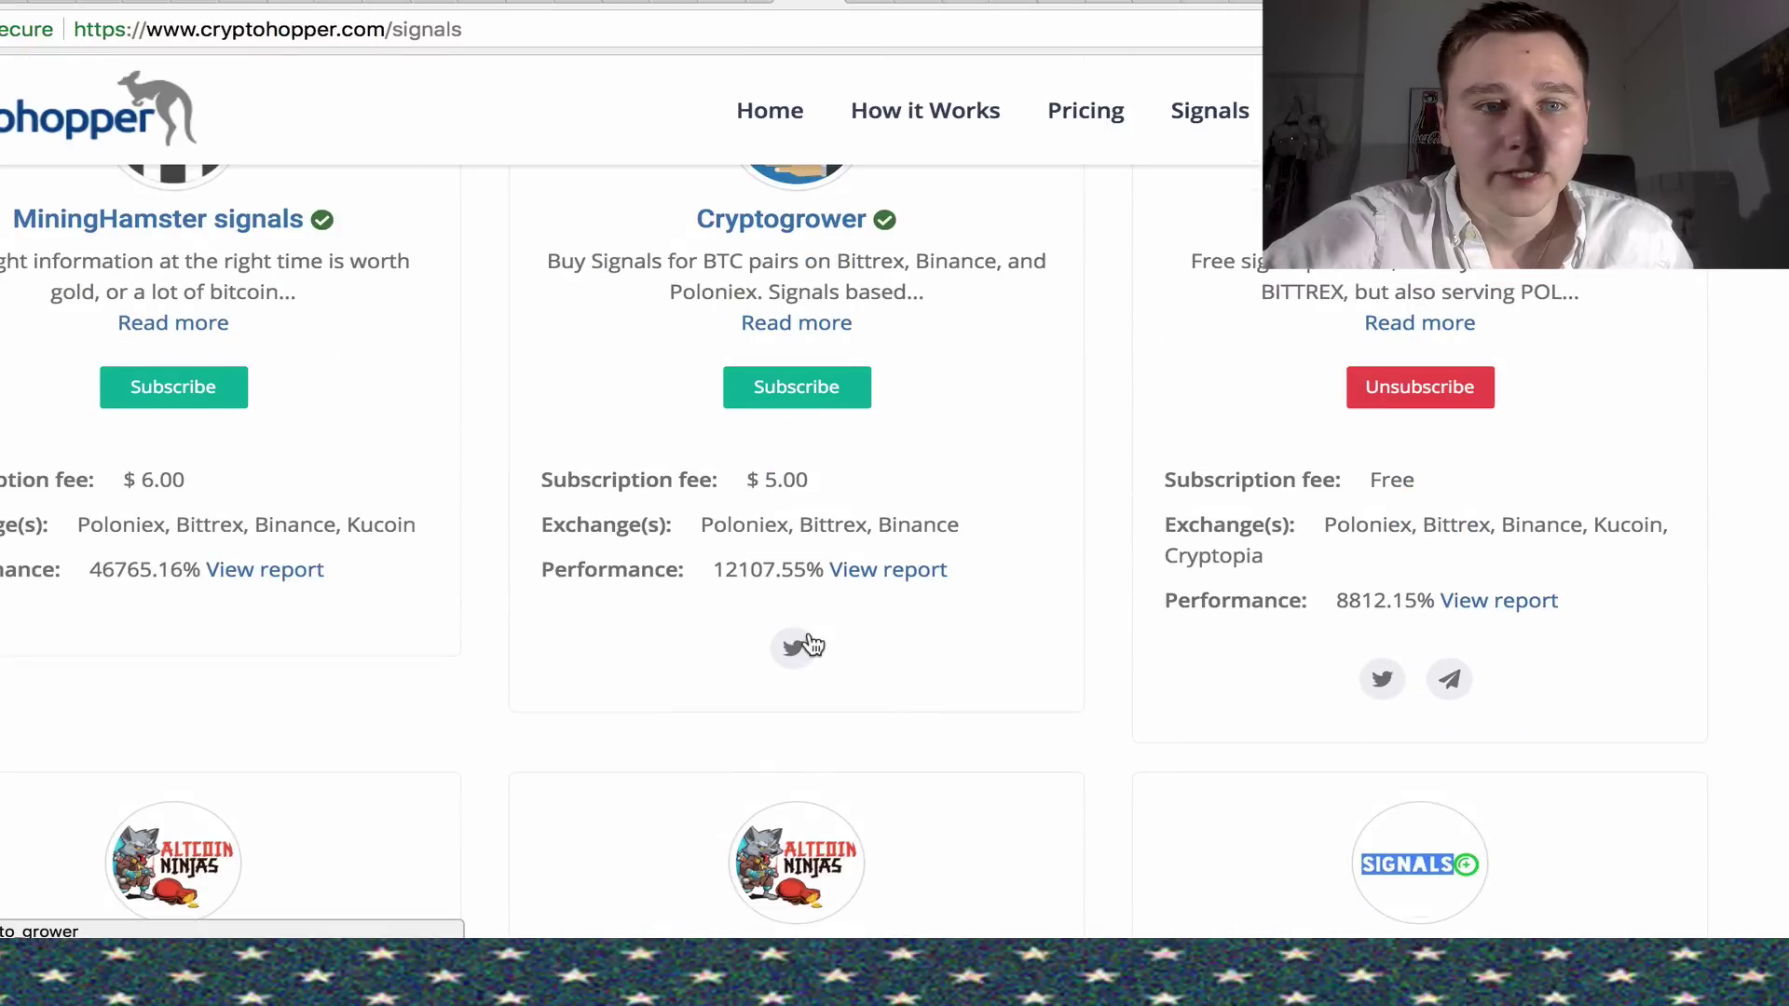
scroll(809, 644, up, 2)
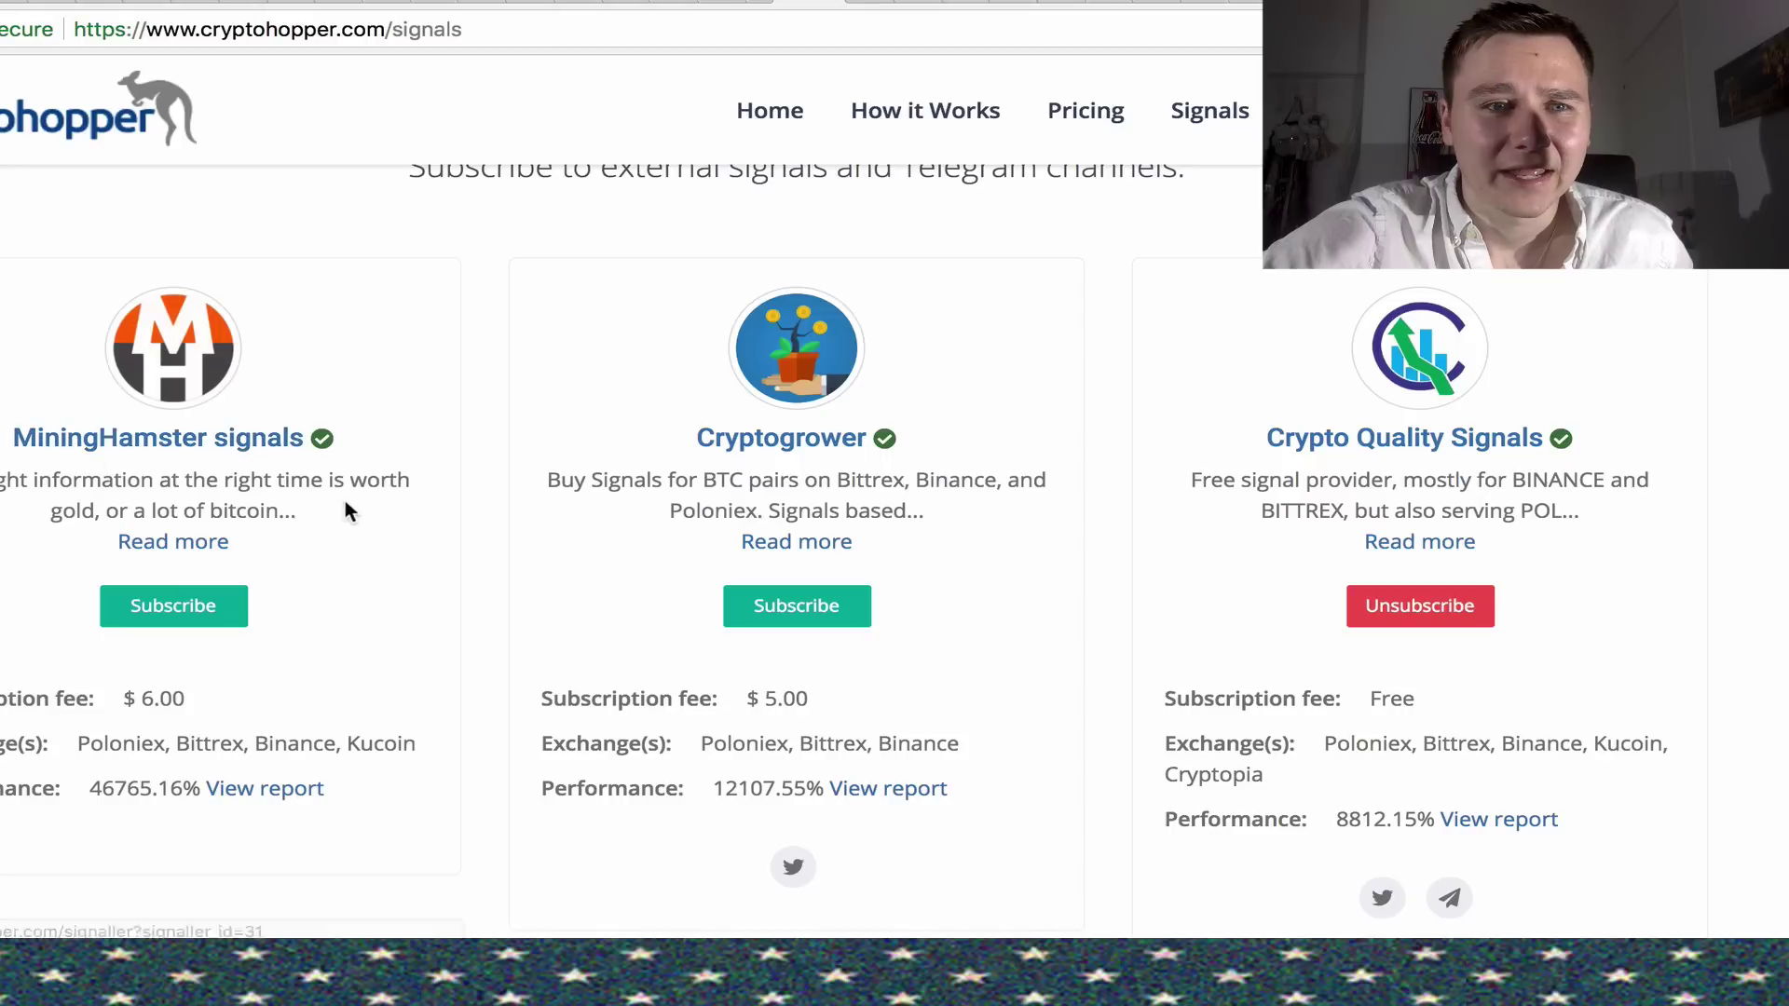
scroll(287, 547, down, 2)
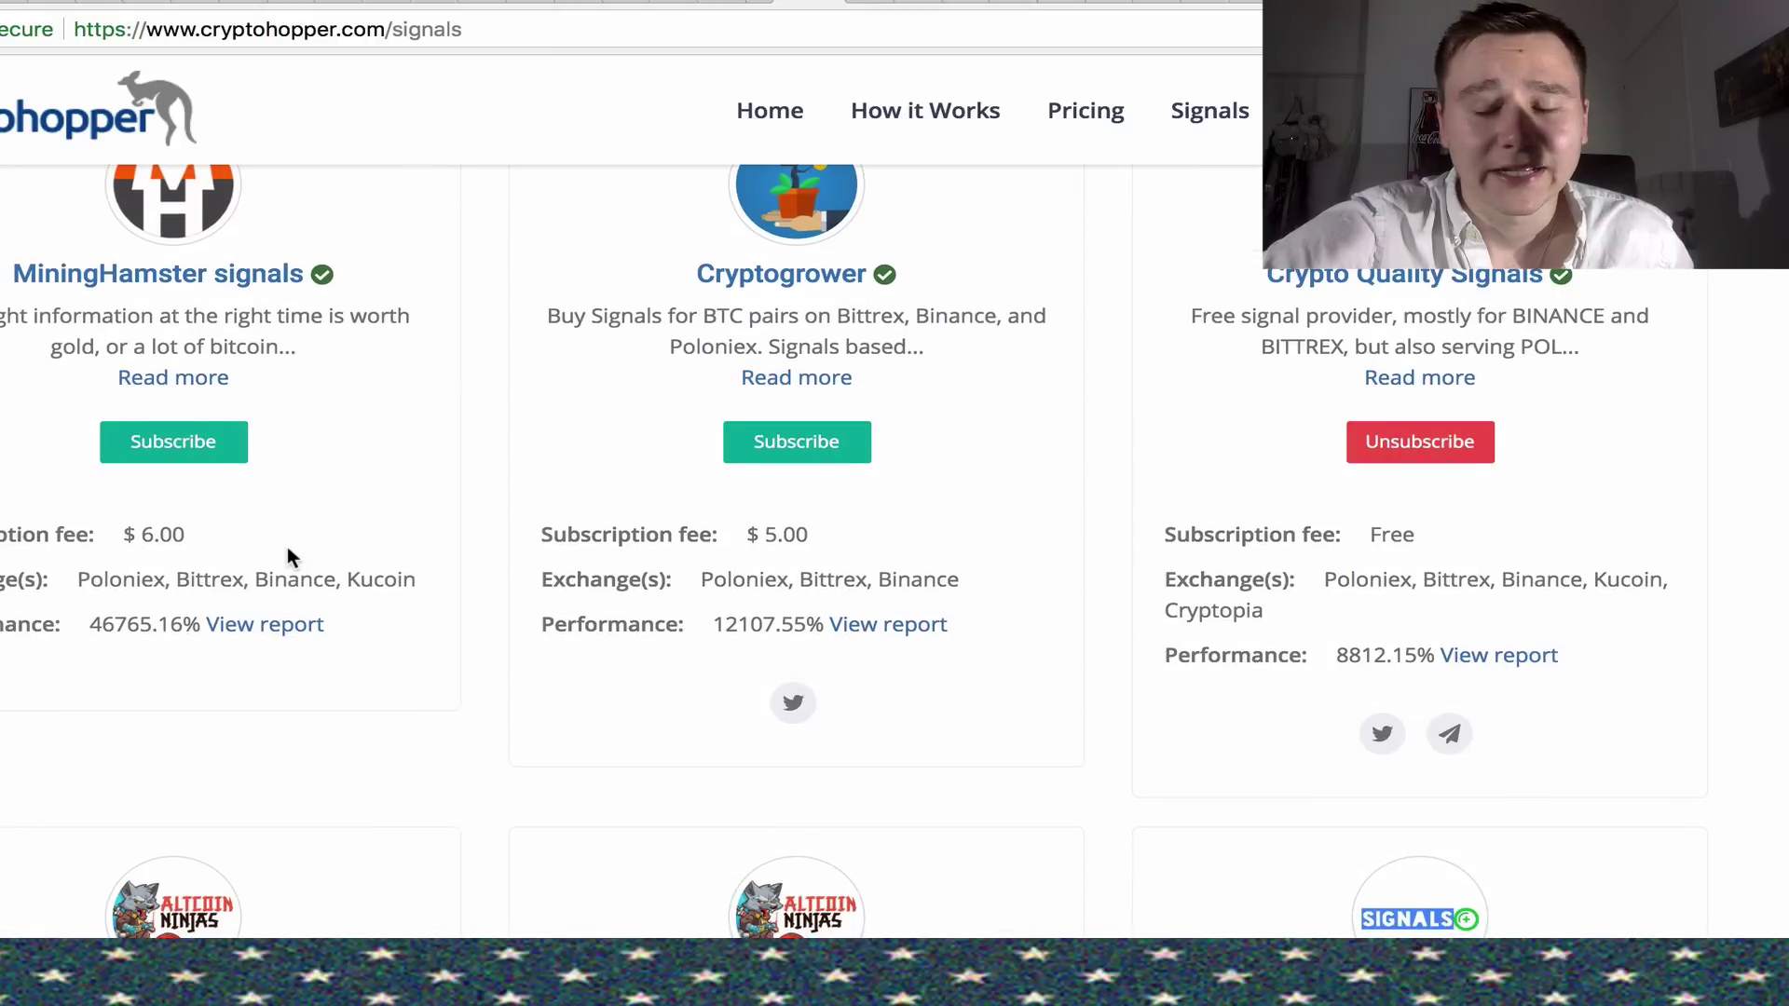
scroll(287, 547, up, 1)
scroll(287, 547, up, 4)
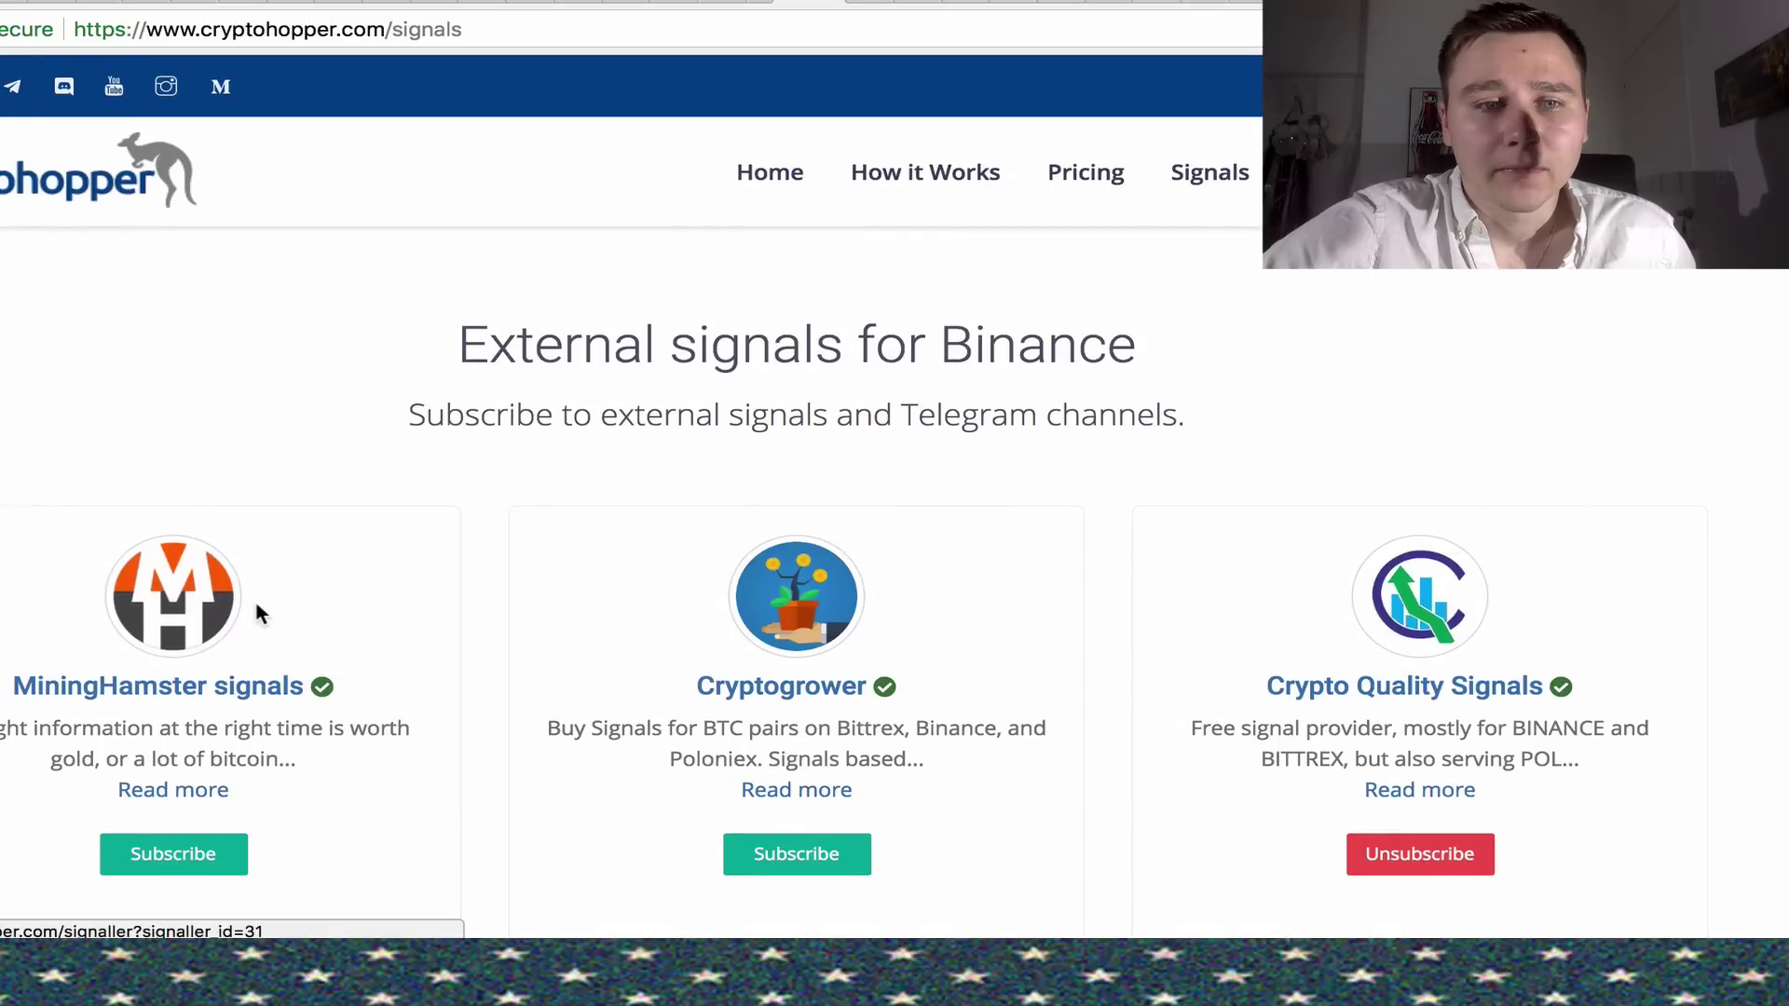
scroll(293, 607, down, 1)
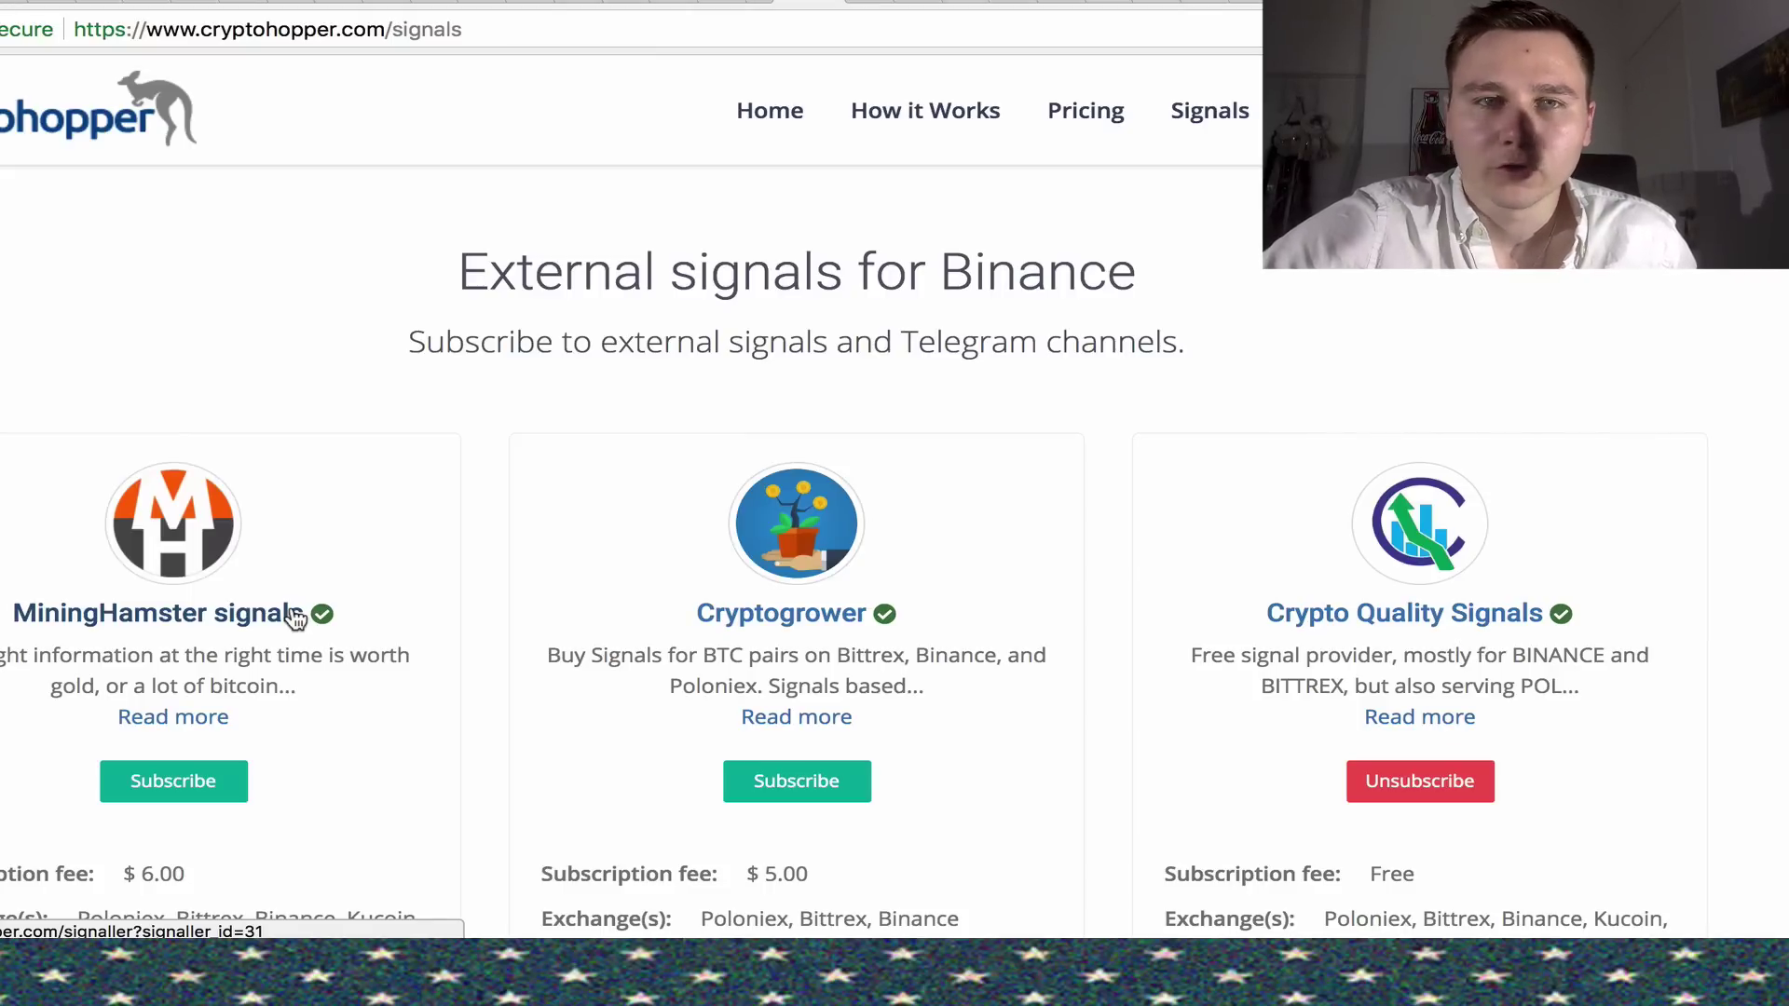
scroll(296, 629, up, 1)
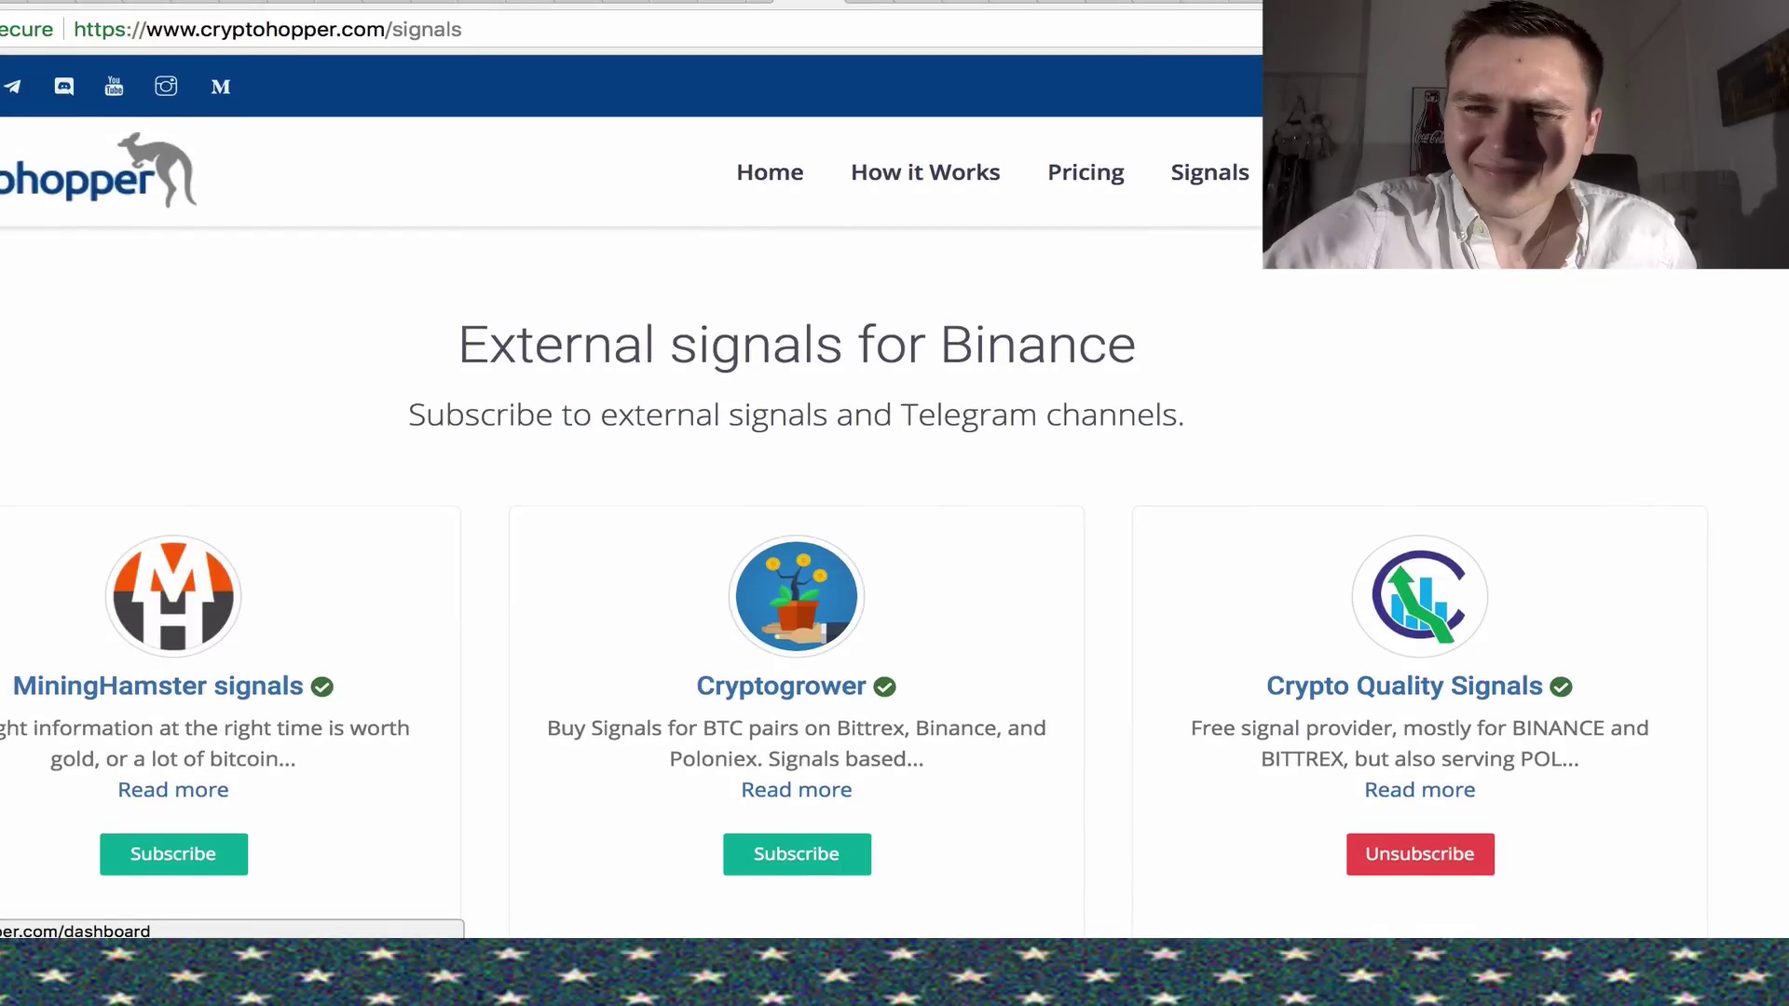
click(1216, 171)
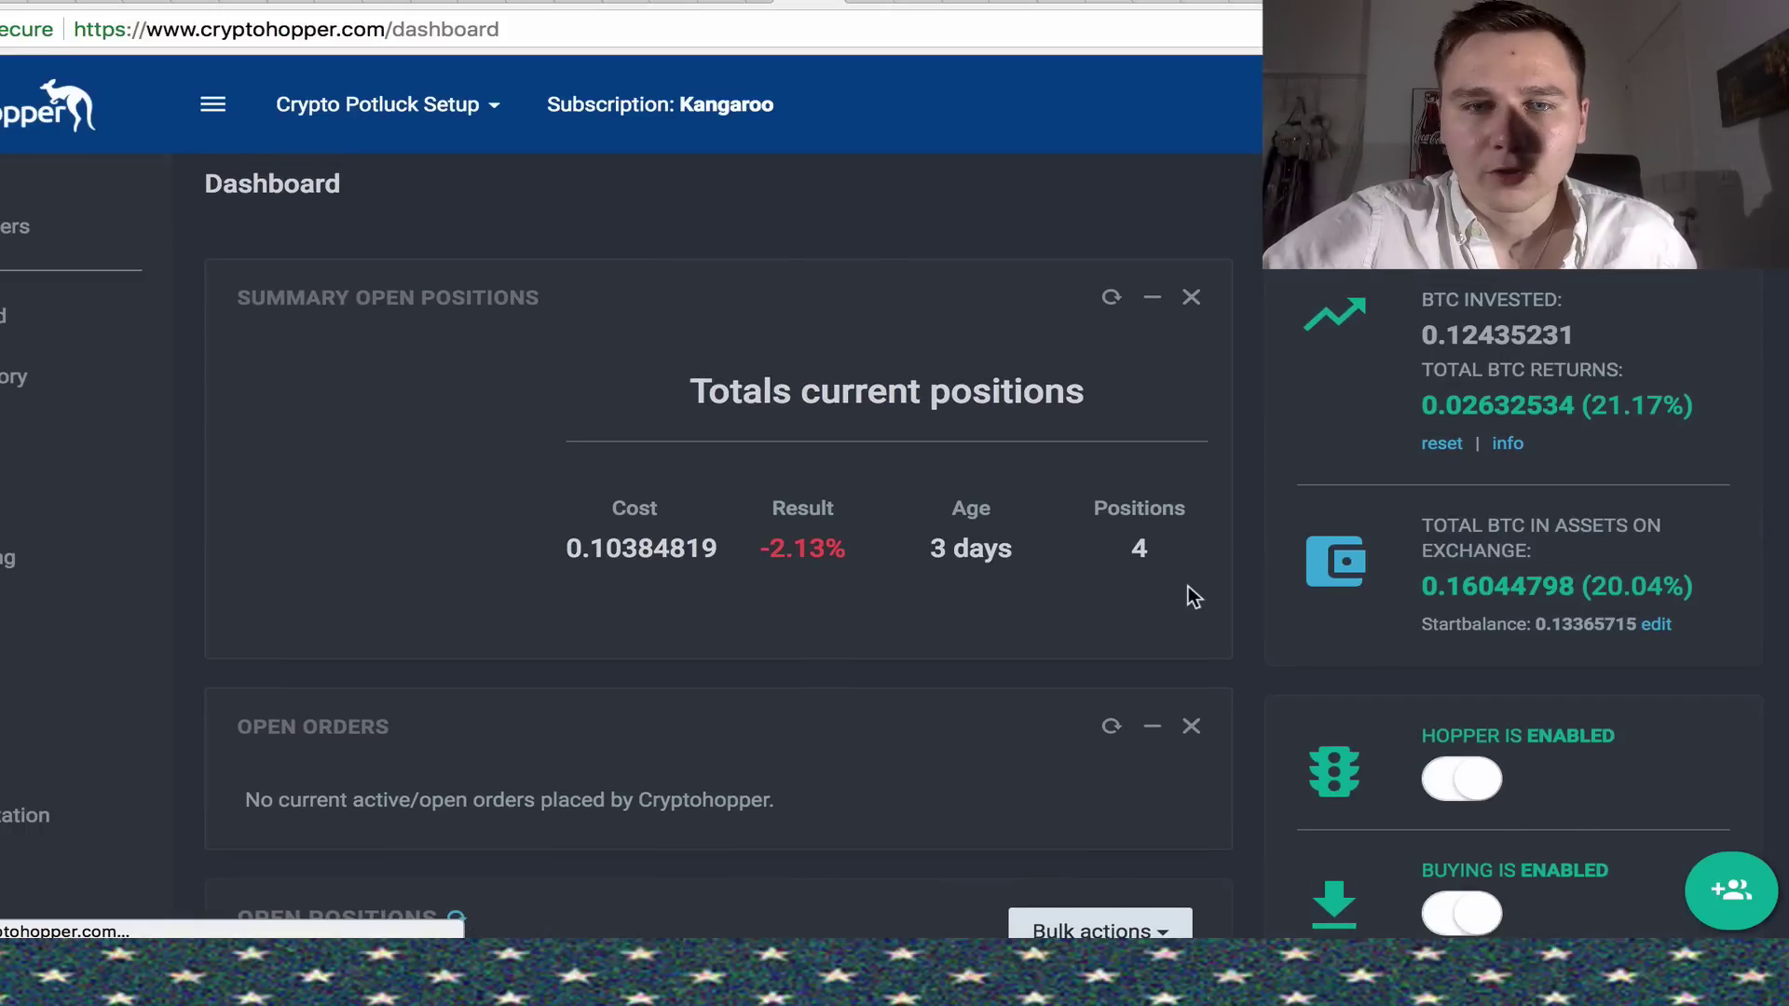
scroll(1188, 585, down, 2)
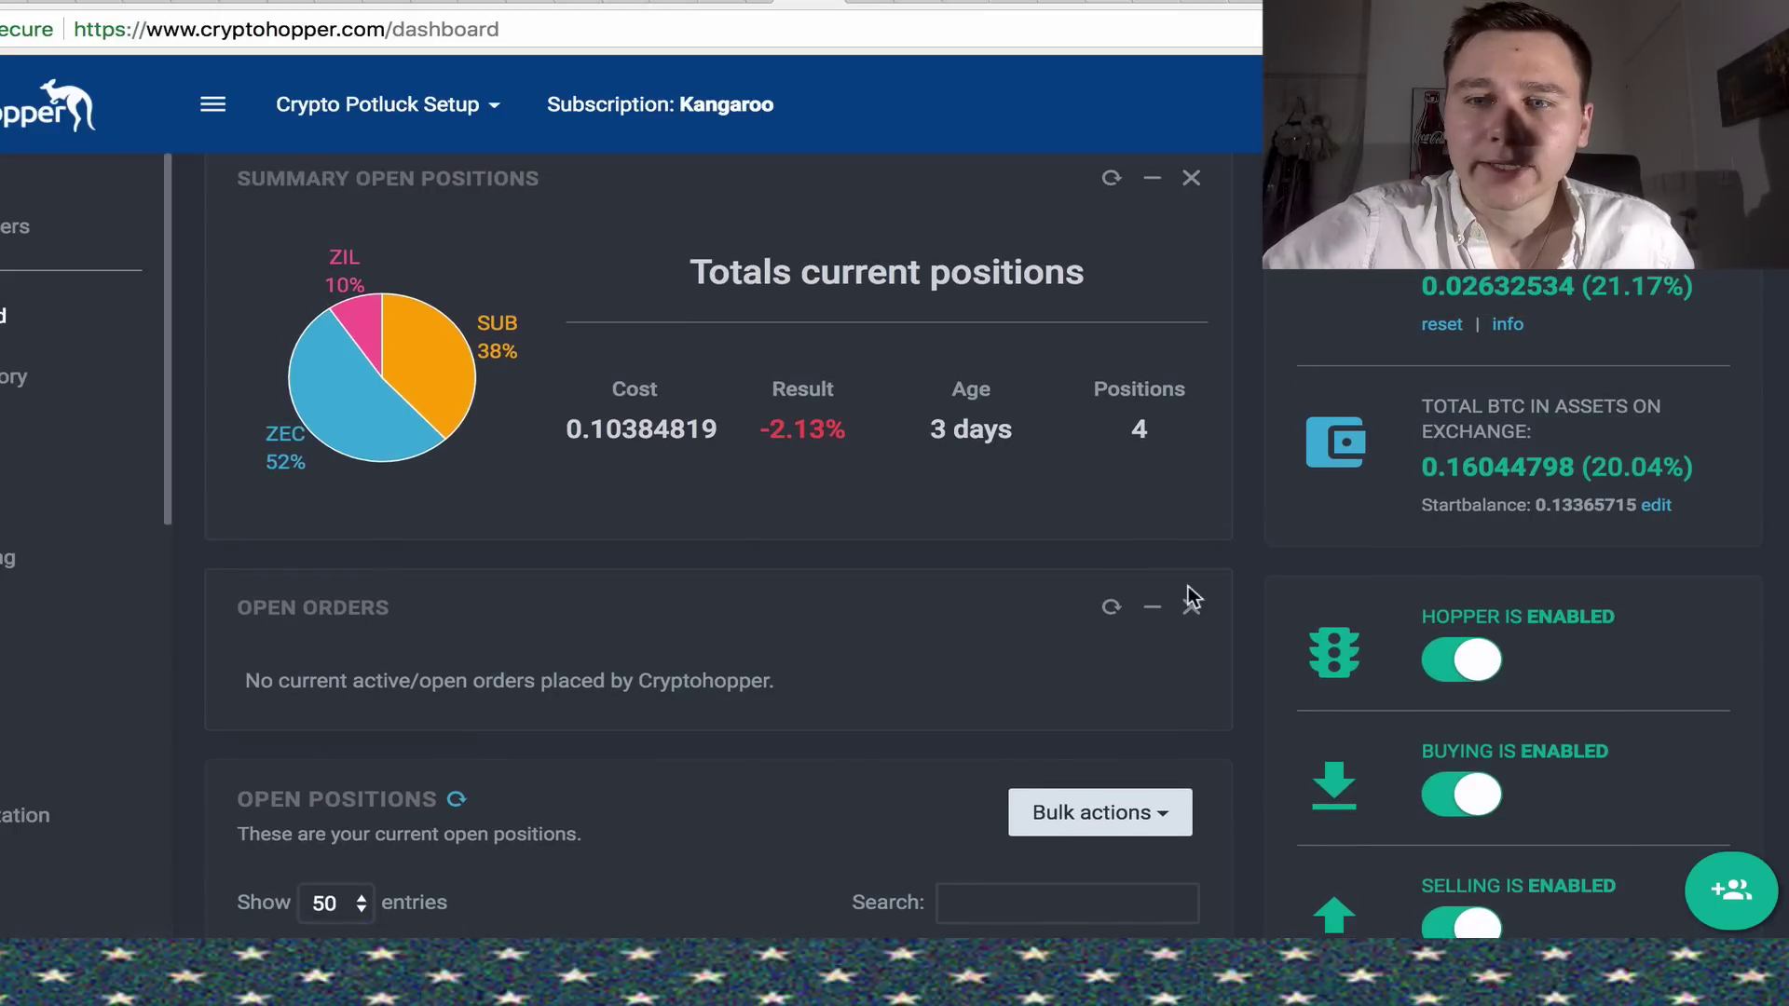
scroll(1188, 587, down, 5)
scroll(1187, 586, up, 8)
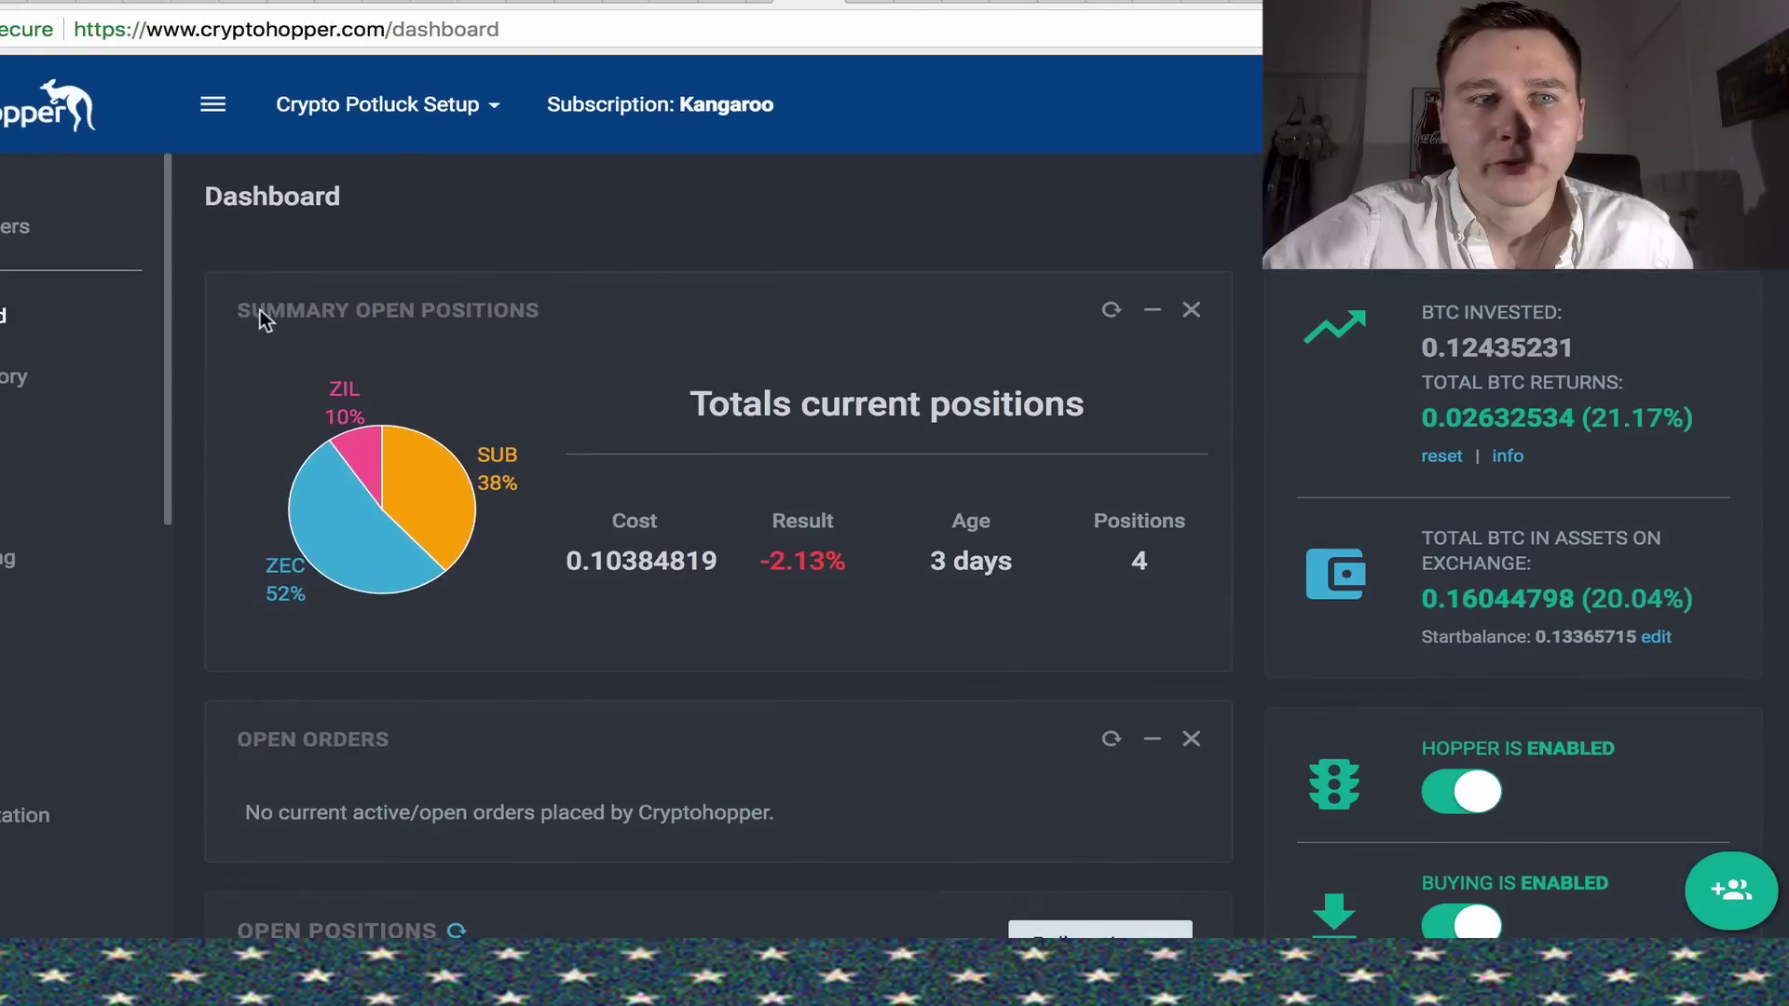
scroll(986, 441, down, 5)
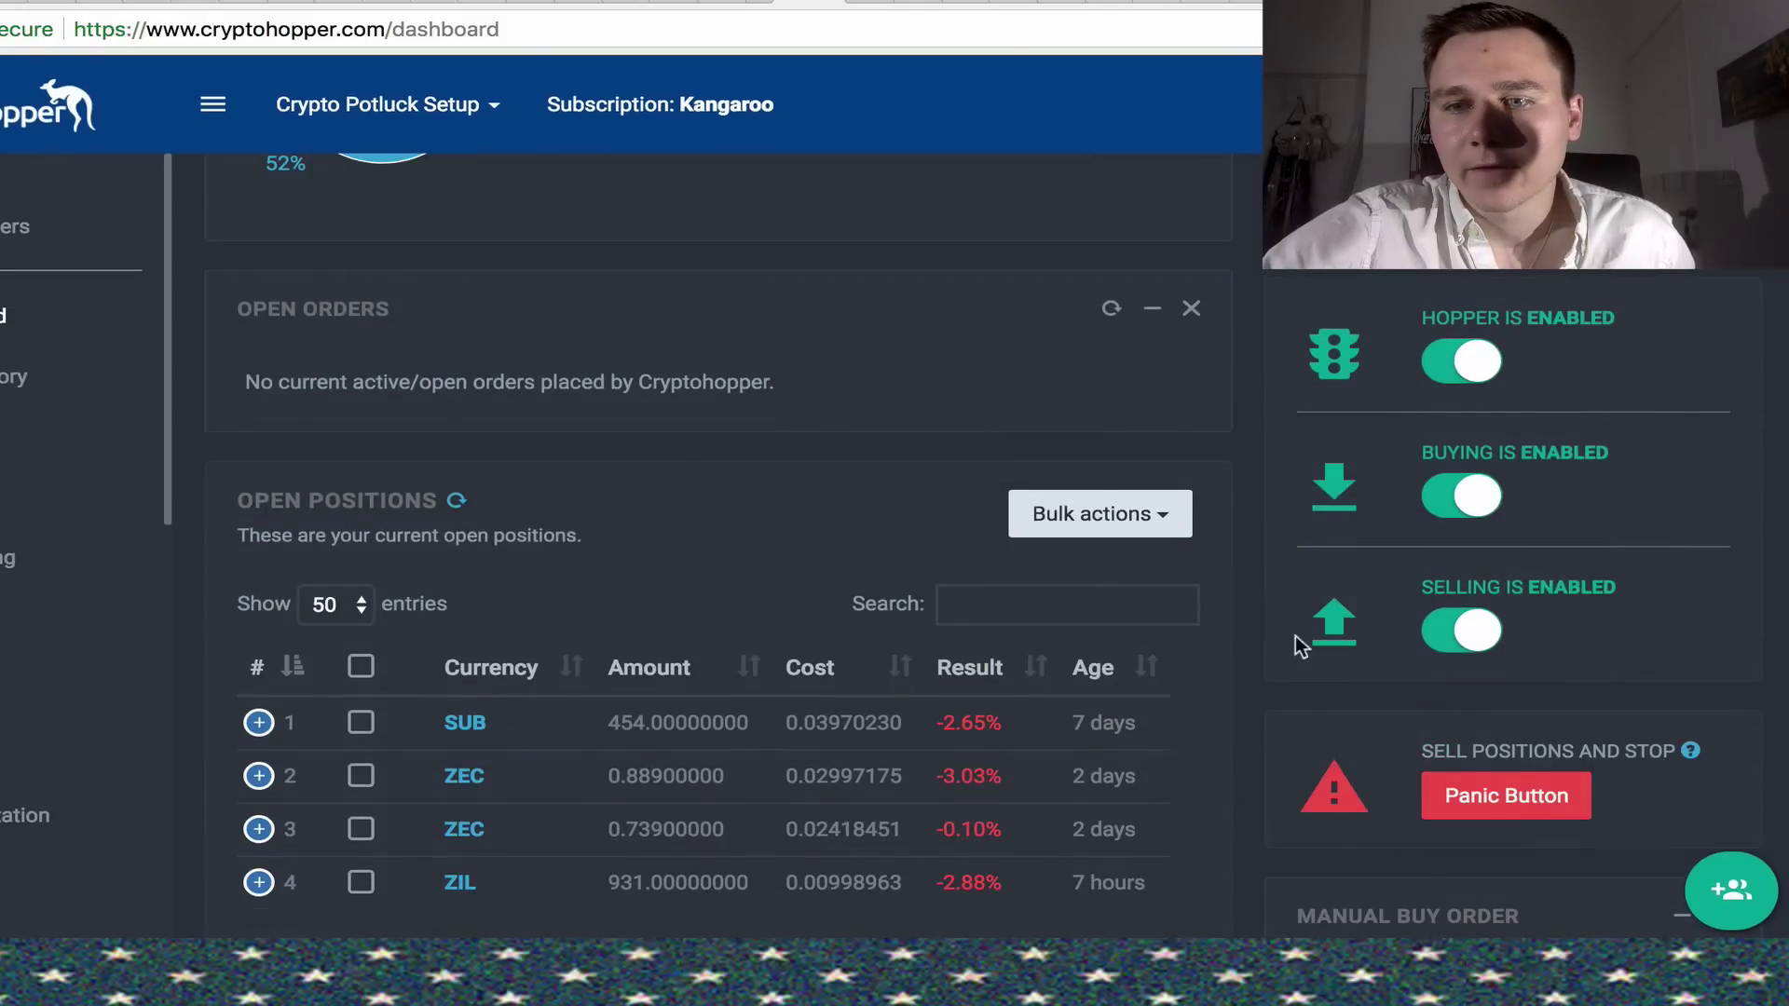
scroll(985, 441, down, 3)
scroll(1399, 708, down, 3)
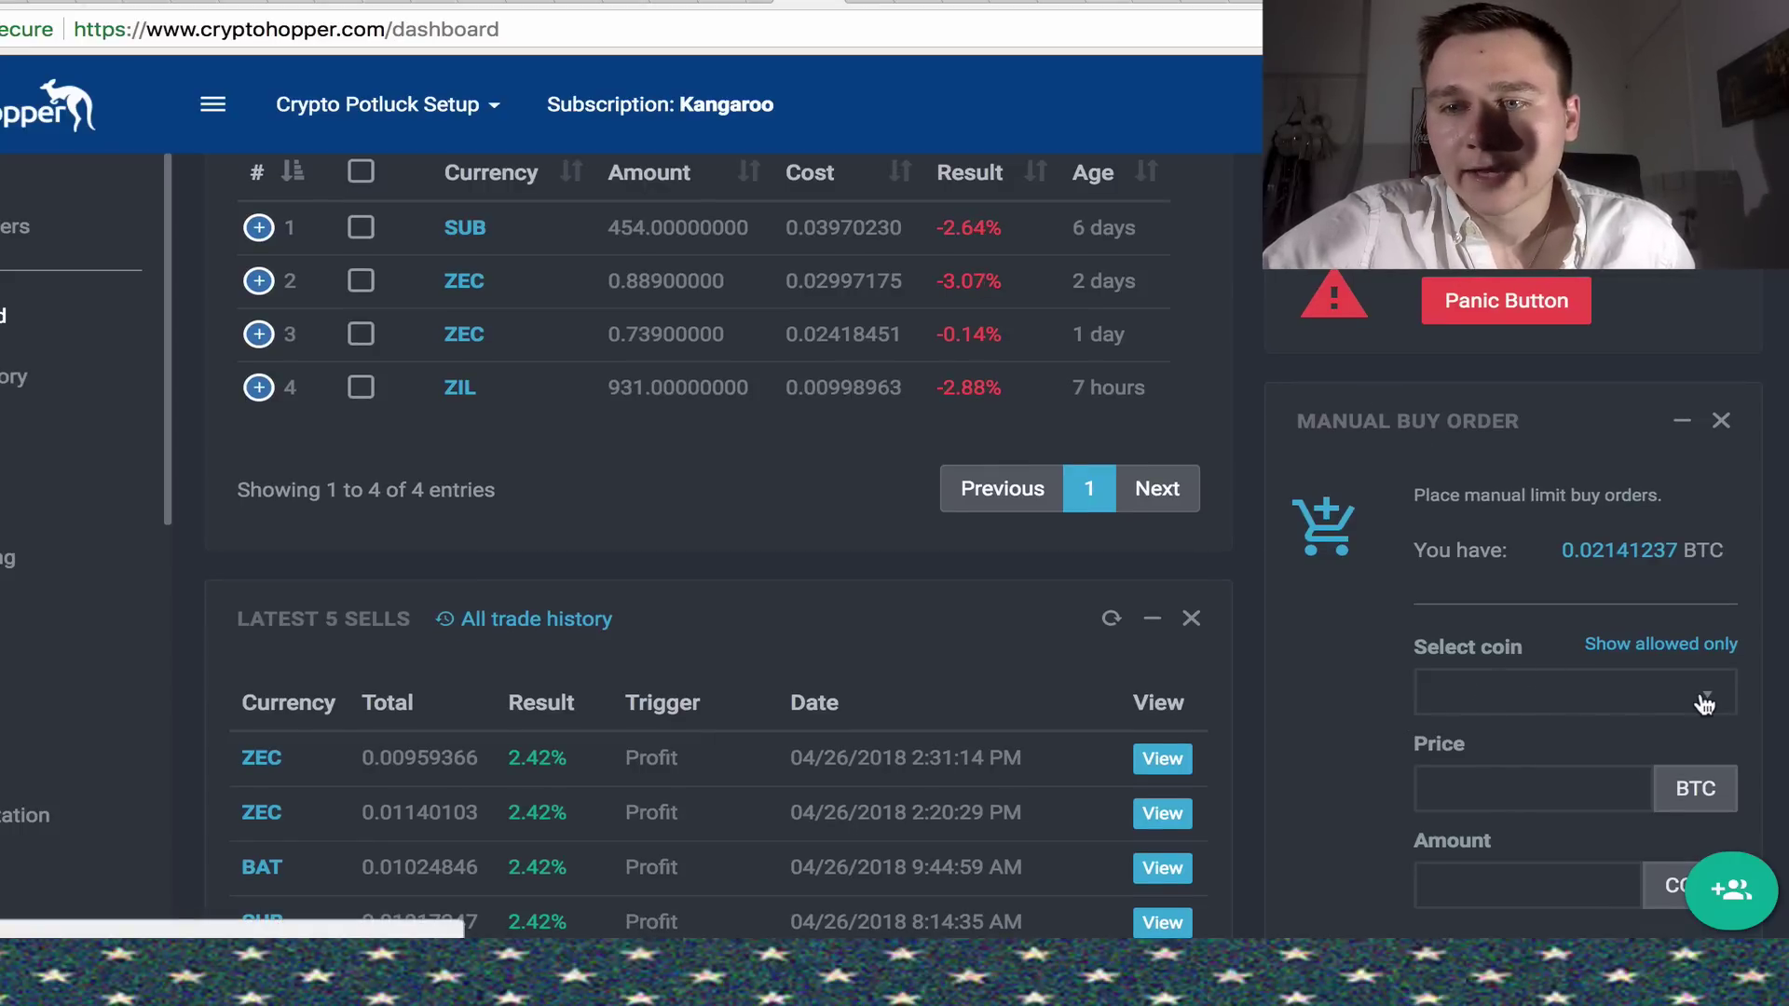
Step: Browse the Manual Buy Order coin list, including Ethereum, Litecoin and Neo
click(1573, 696)
scroll(1539, 420, down, 2)
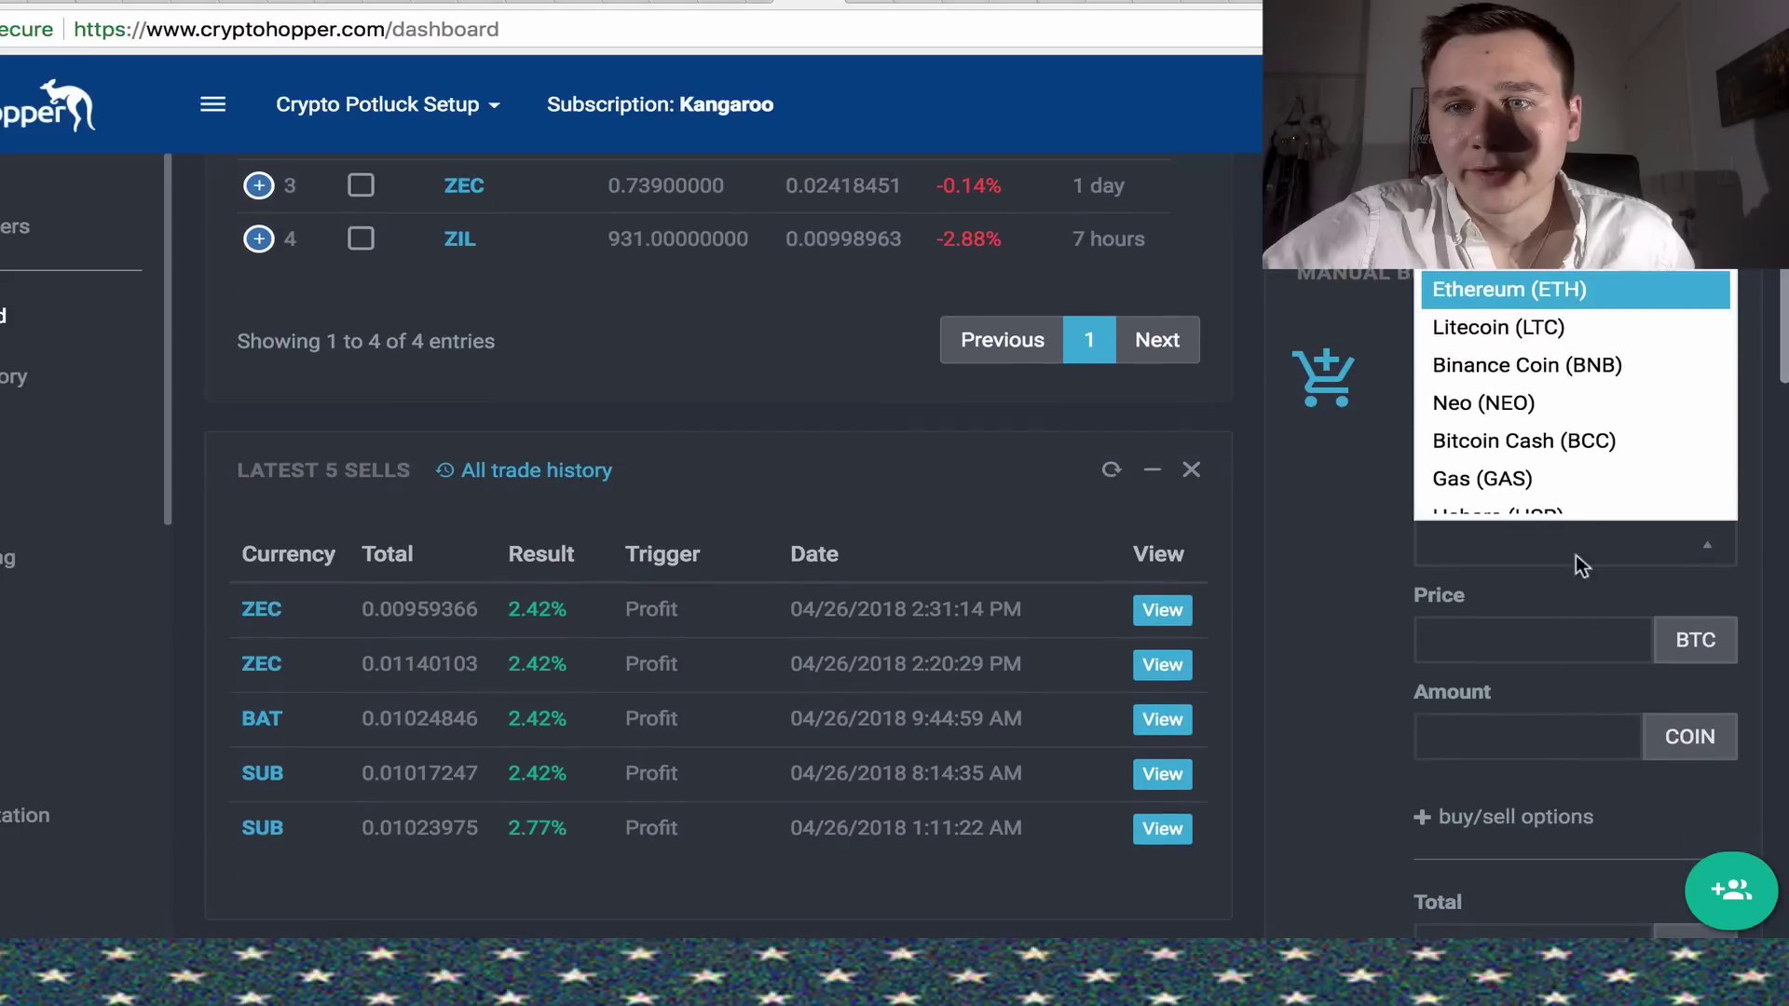
scroll(1510, 391, down, 3)
scroll(1509, 392, down, 3)
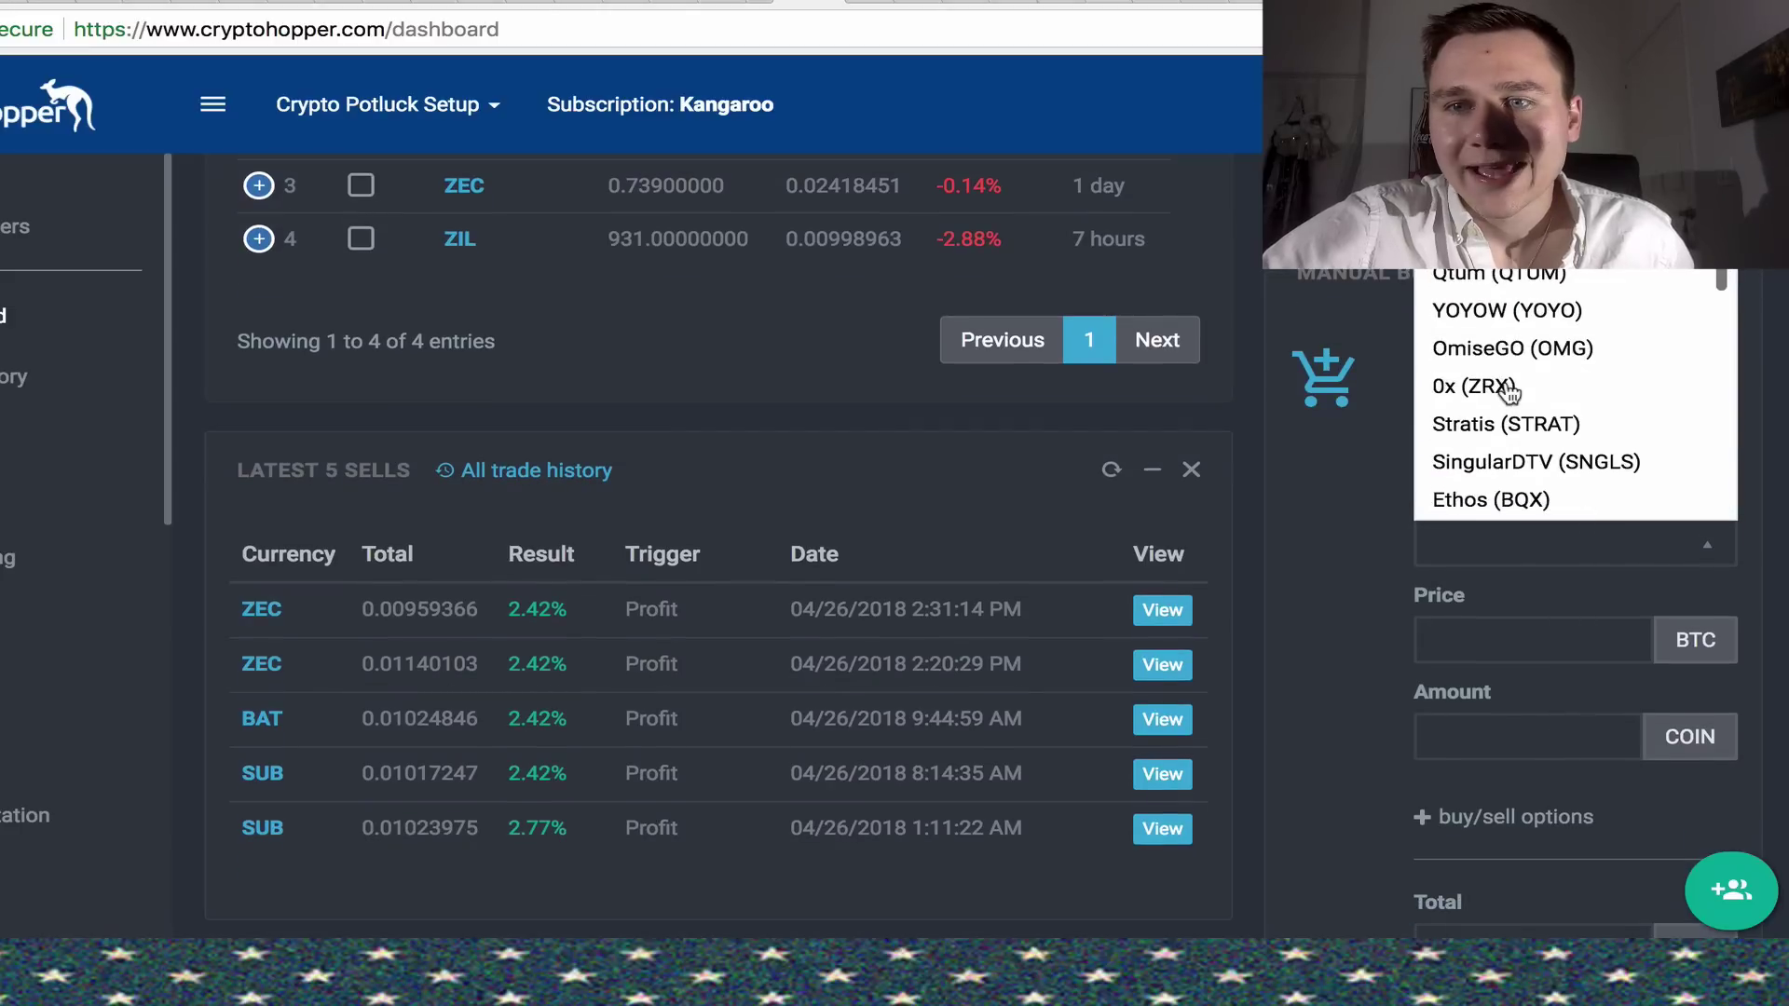
scroll(1509, 391, up, 8)
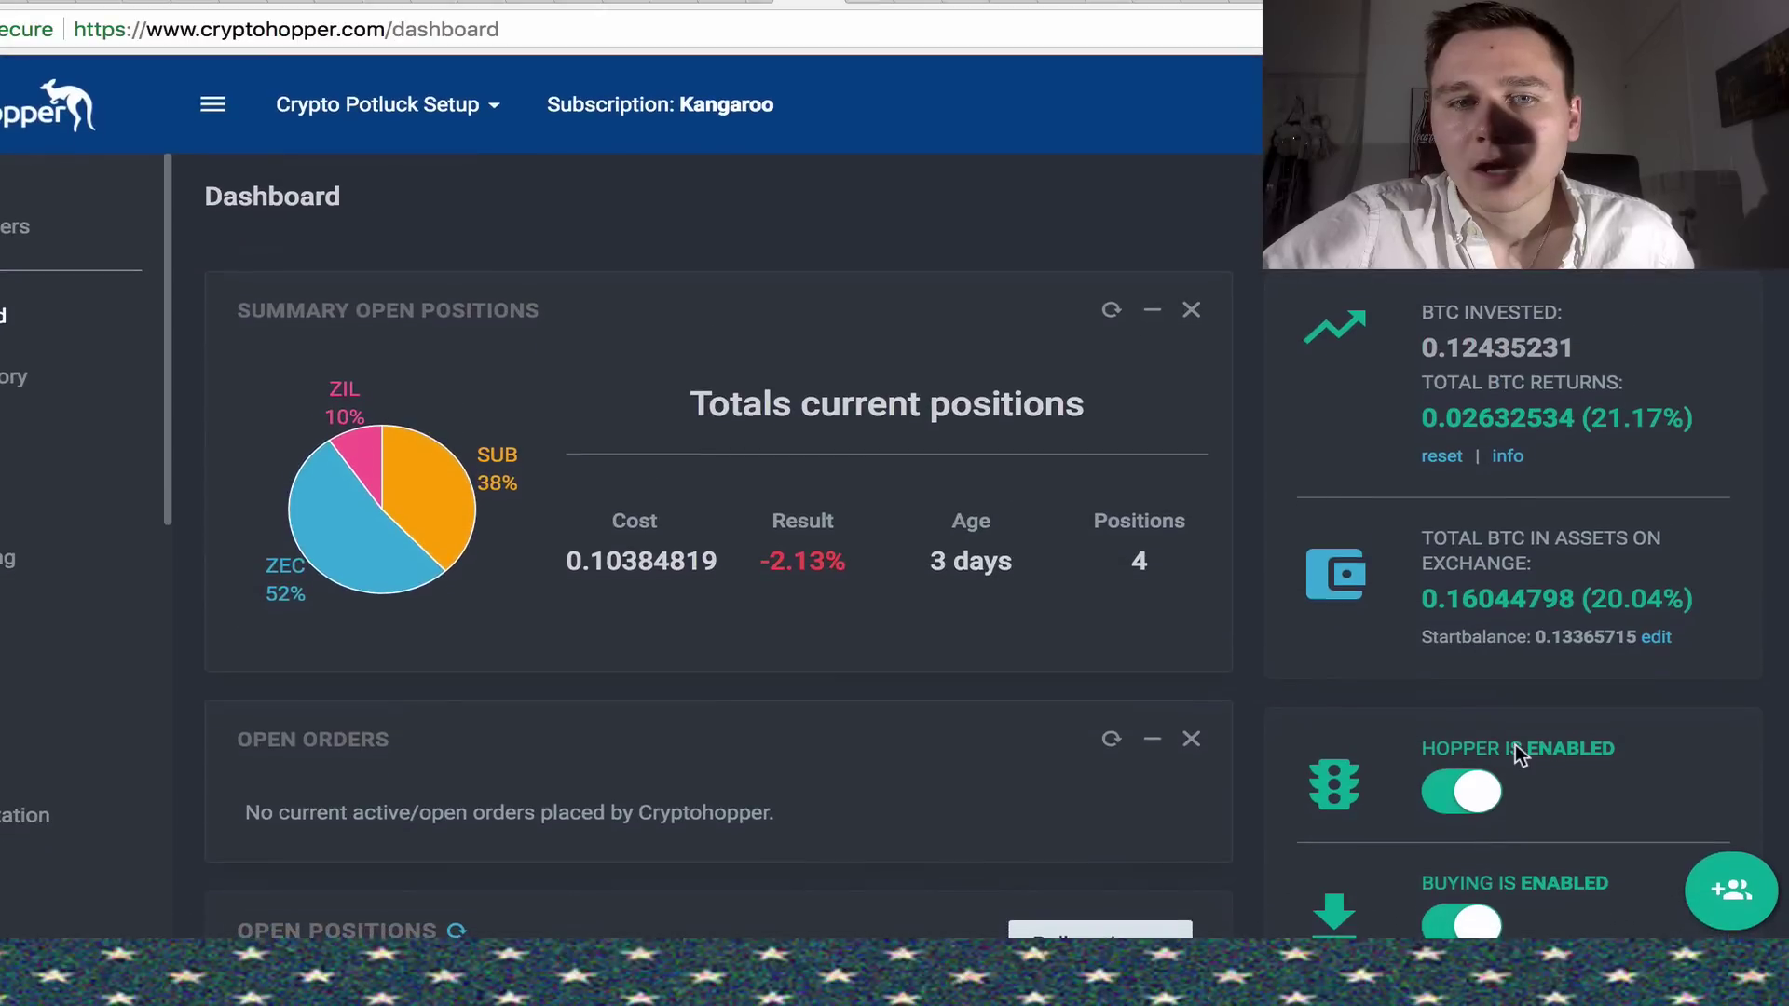
scroll(1529, 749, down, 5)
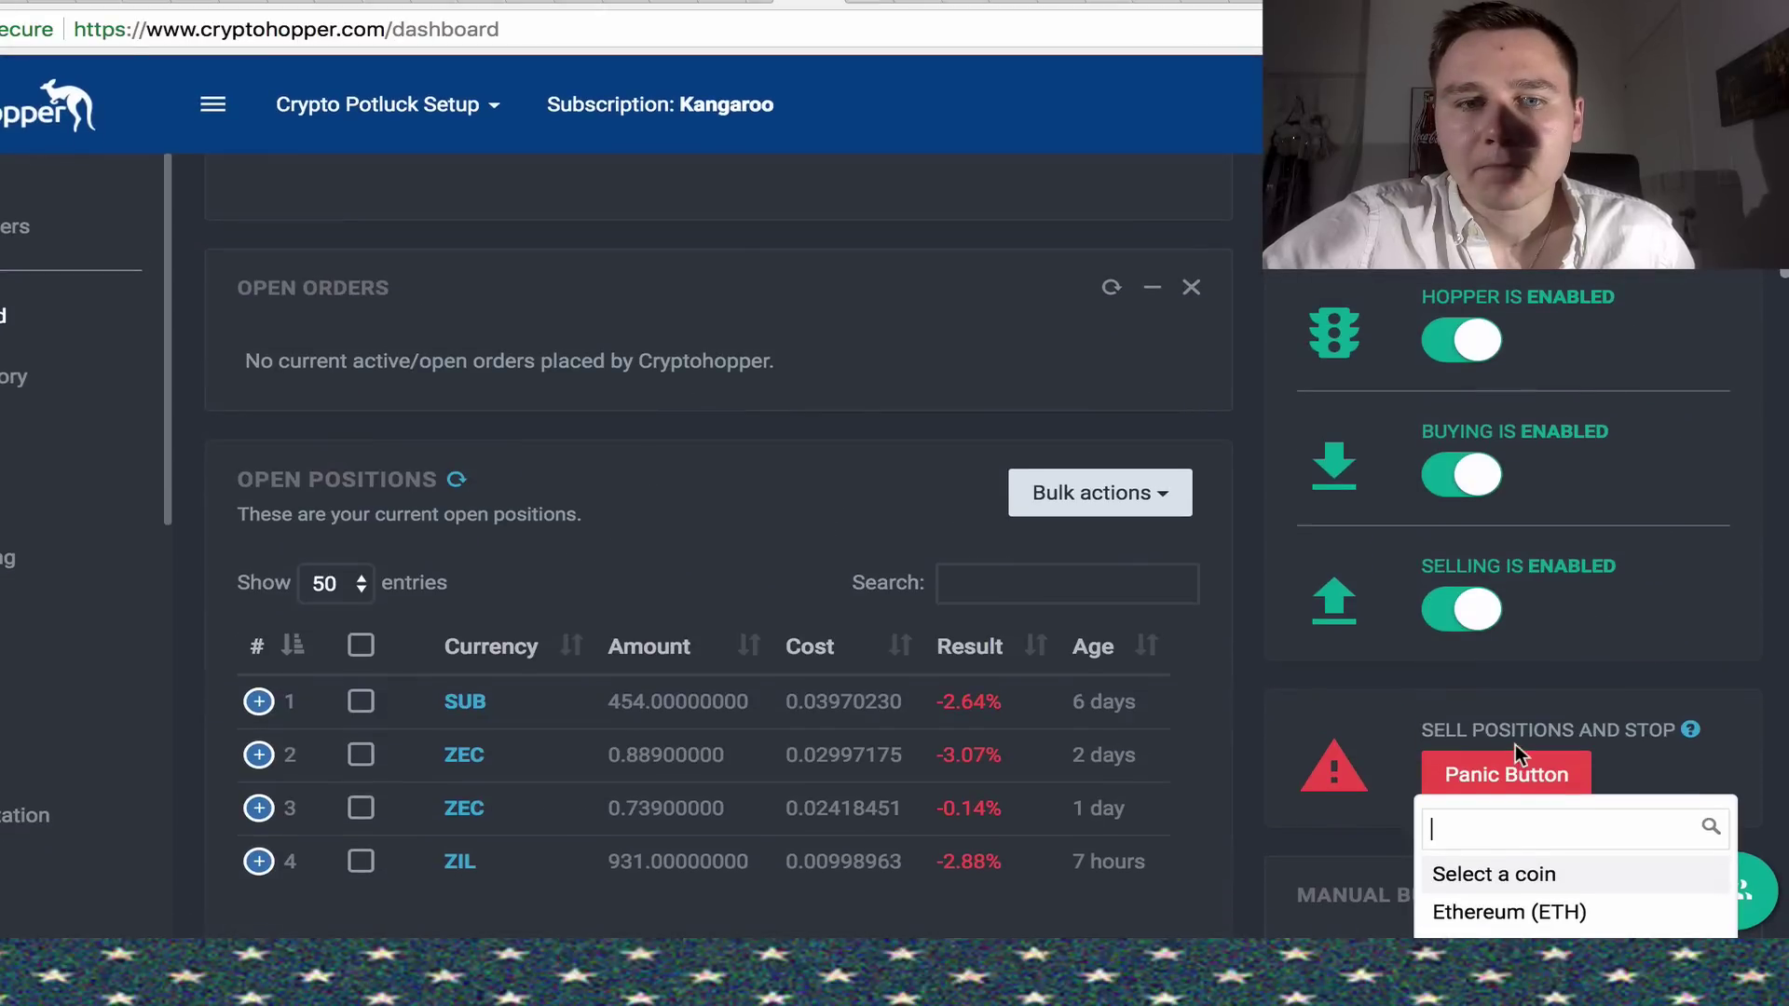
scroll(1033, 709, down, 3)
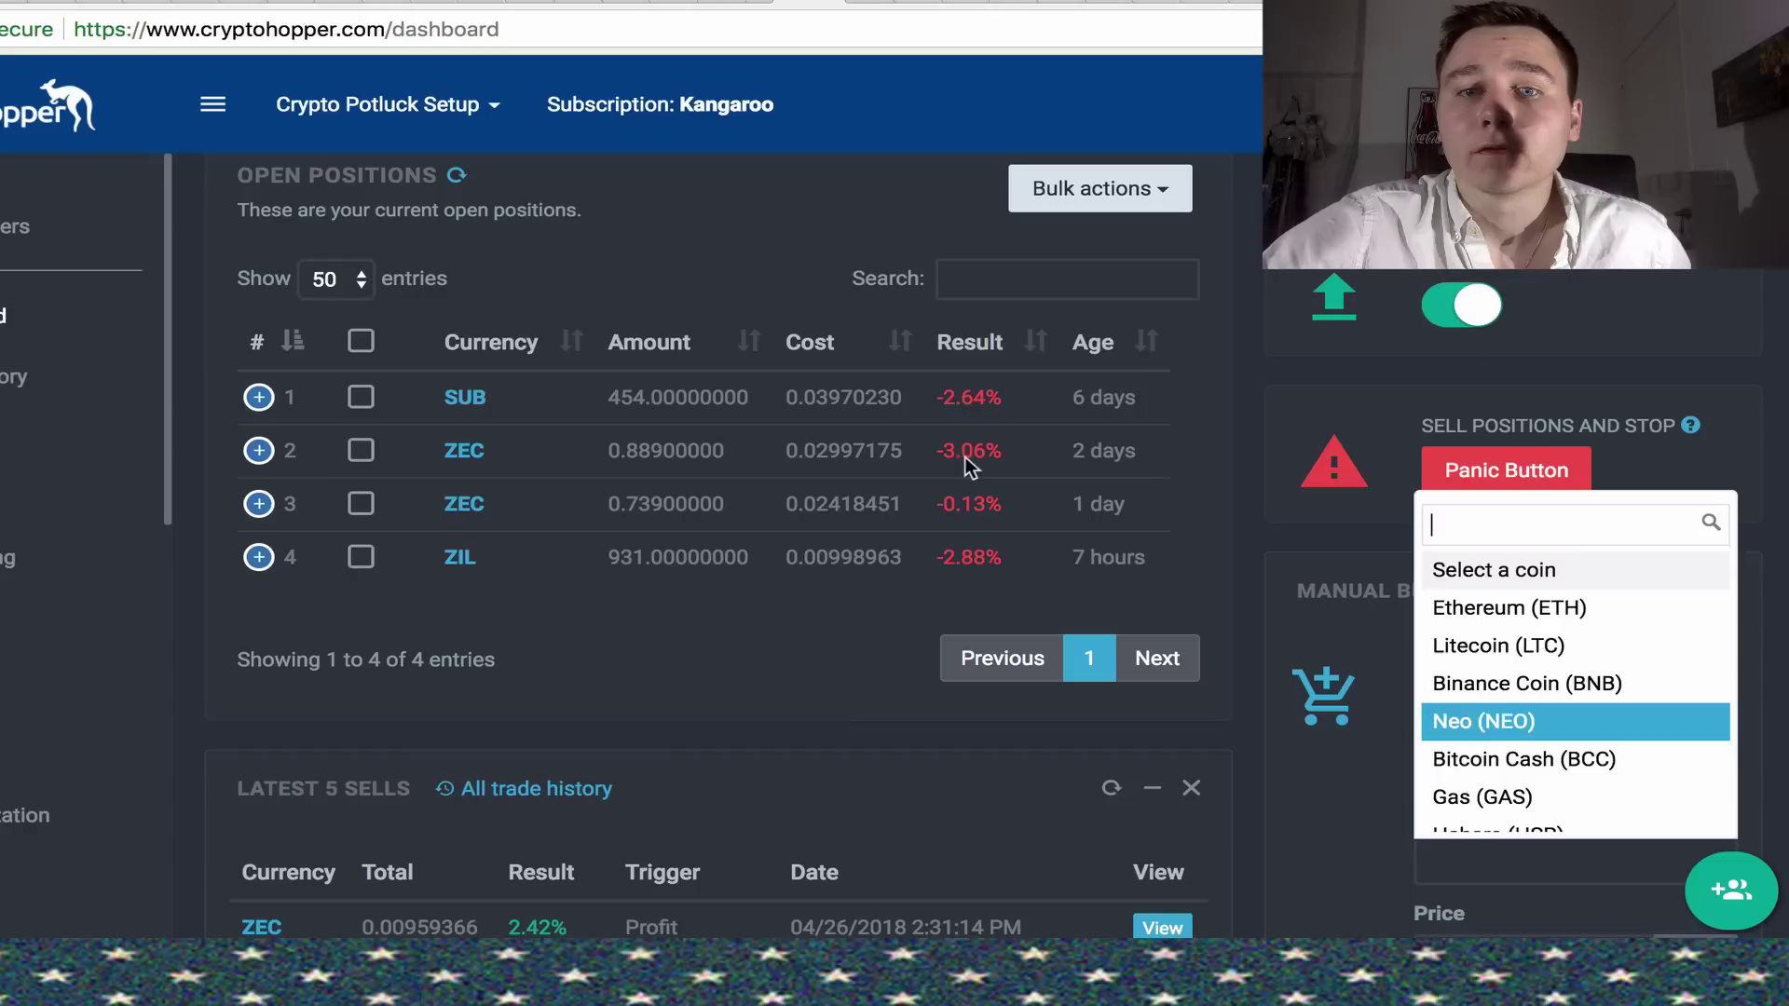
scroll(991, 461, down, 3)
scroll(839, 462, down, 2)
scroll(463, 376, down, 3)
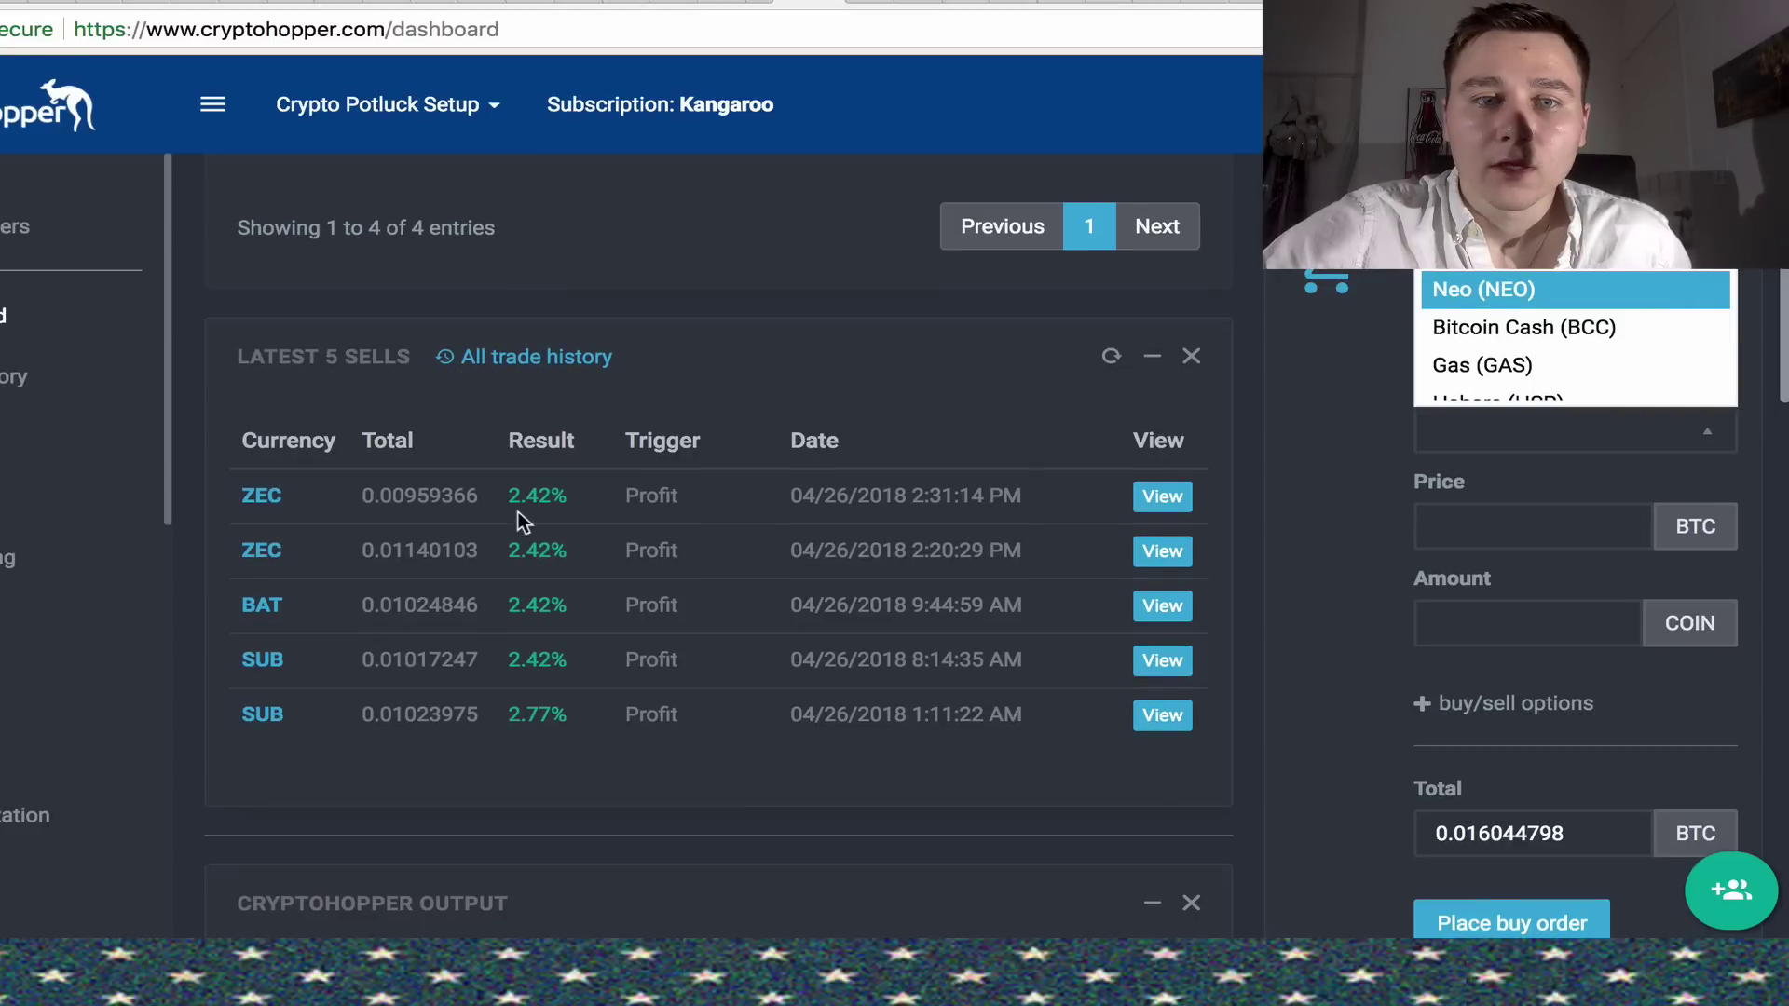
scroll(558, 478, up, 5)
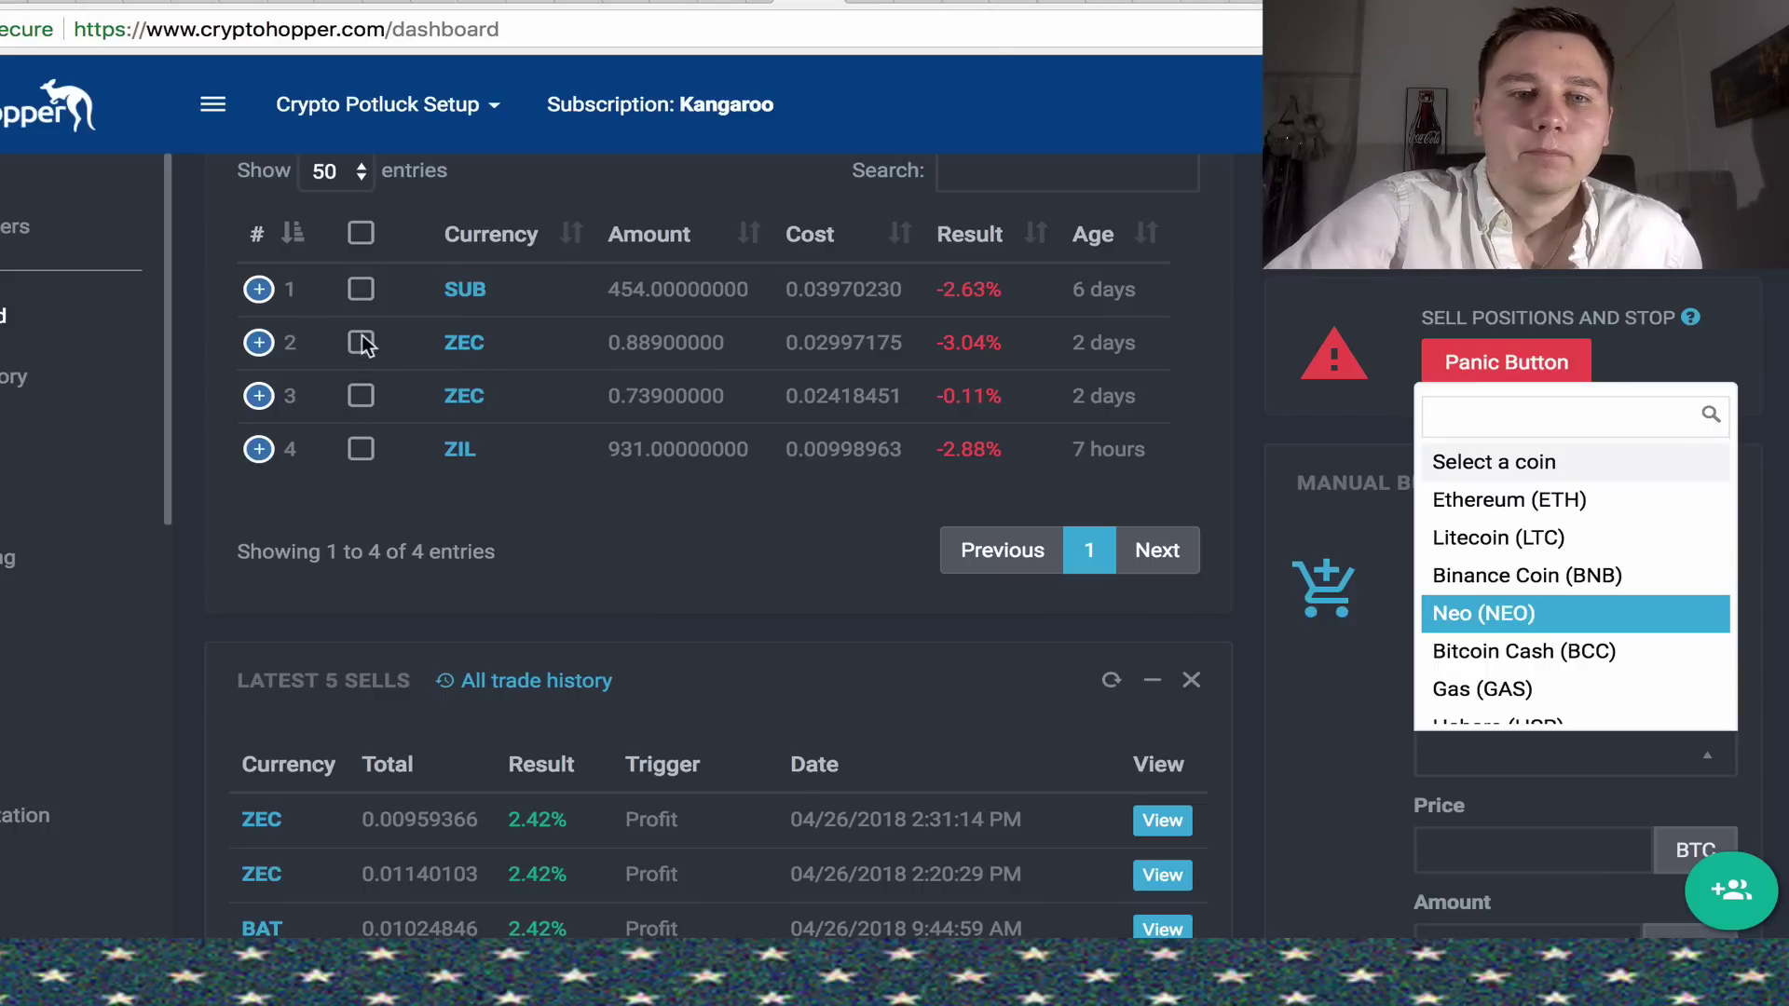
Step: Close the coin list and try merging, which fails because no positions are selected
click(361, 397)
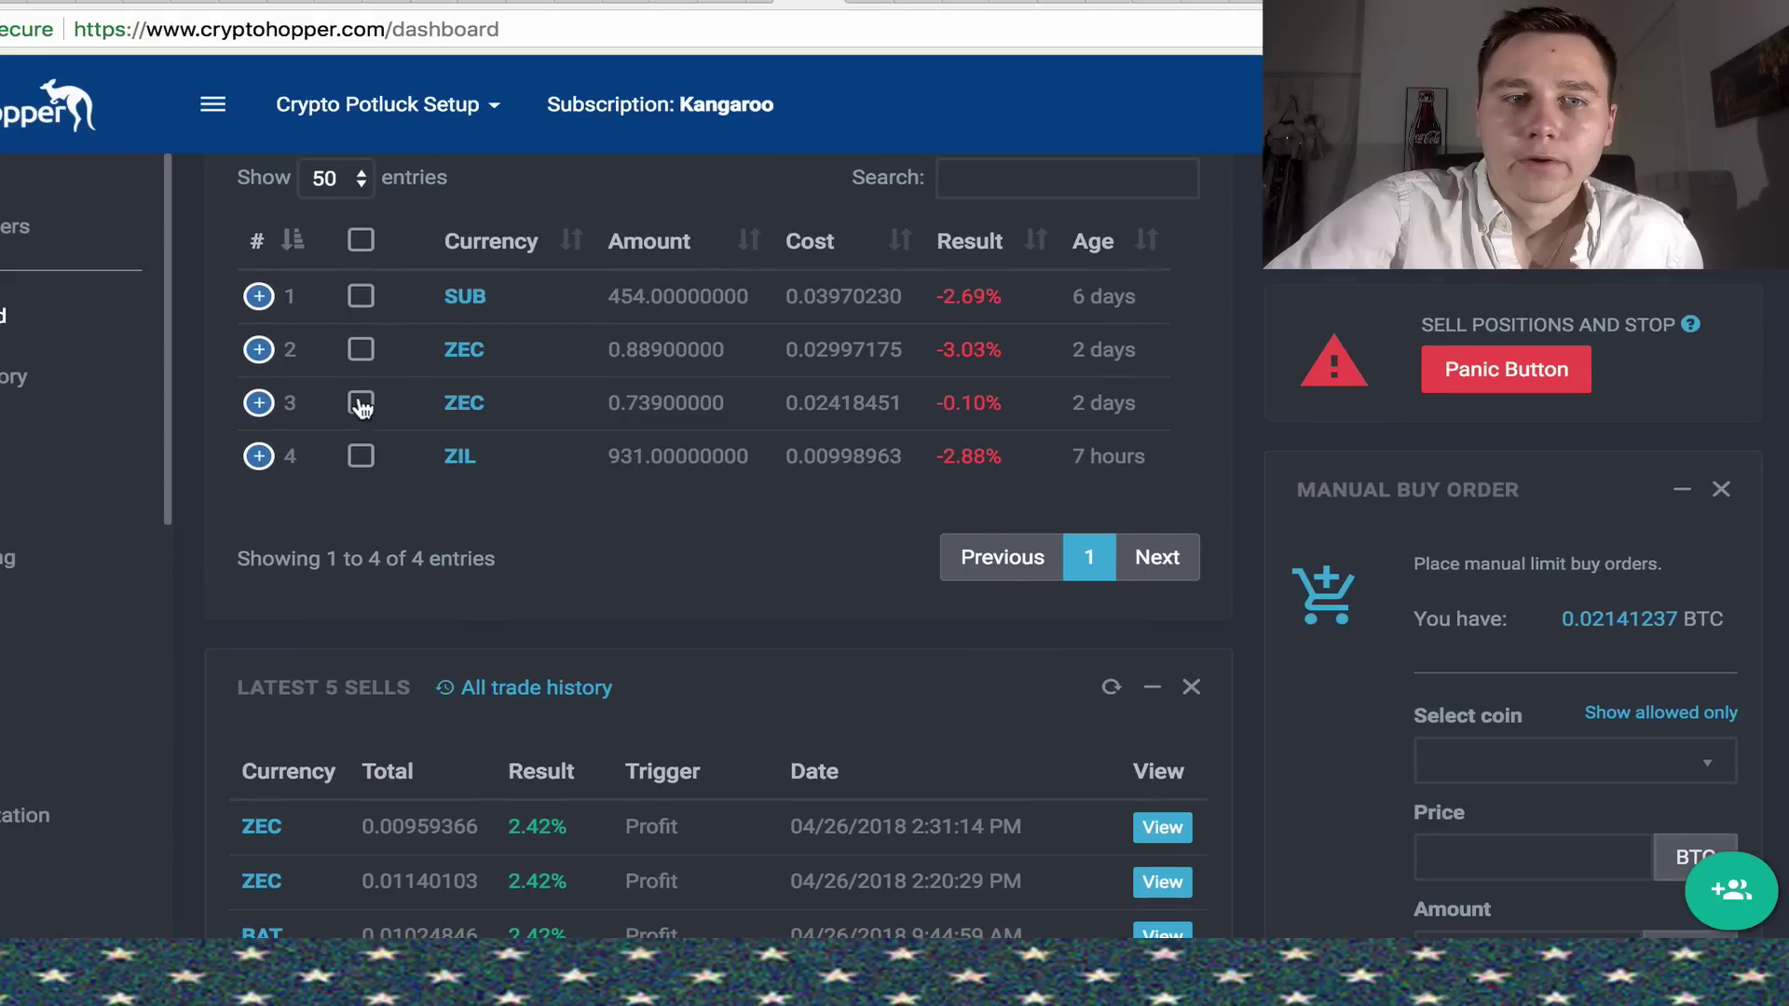
click(259, 403)
click(259, 349)
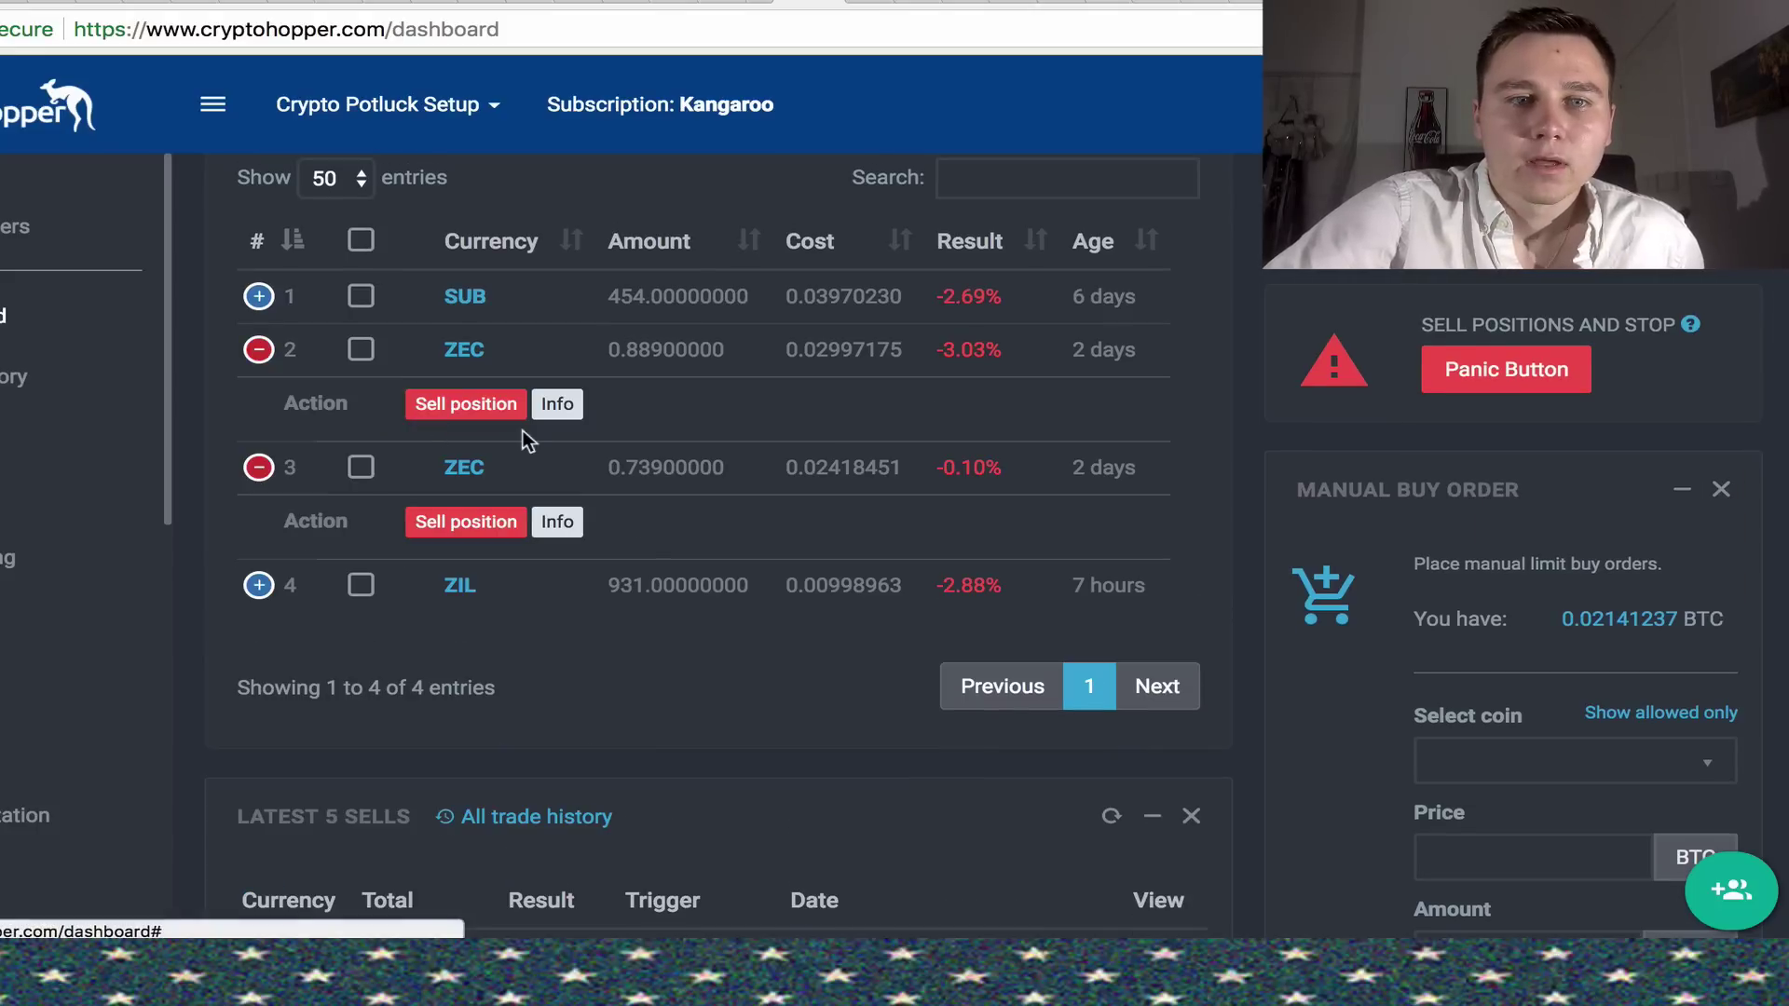
scroll(529, 439, up, 3)
click(1160, 281)
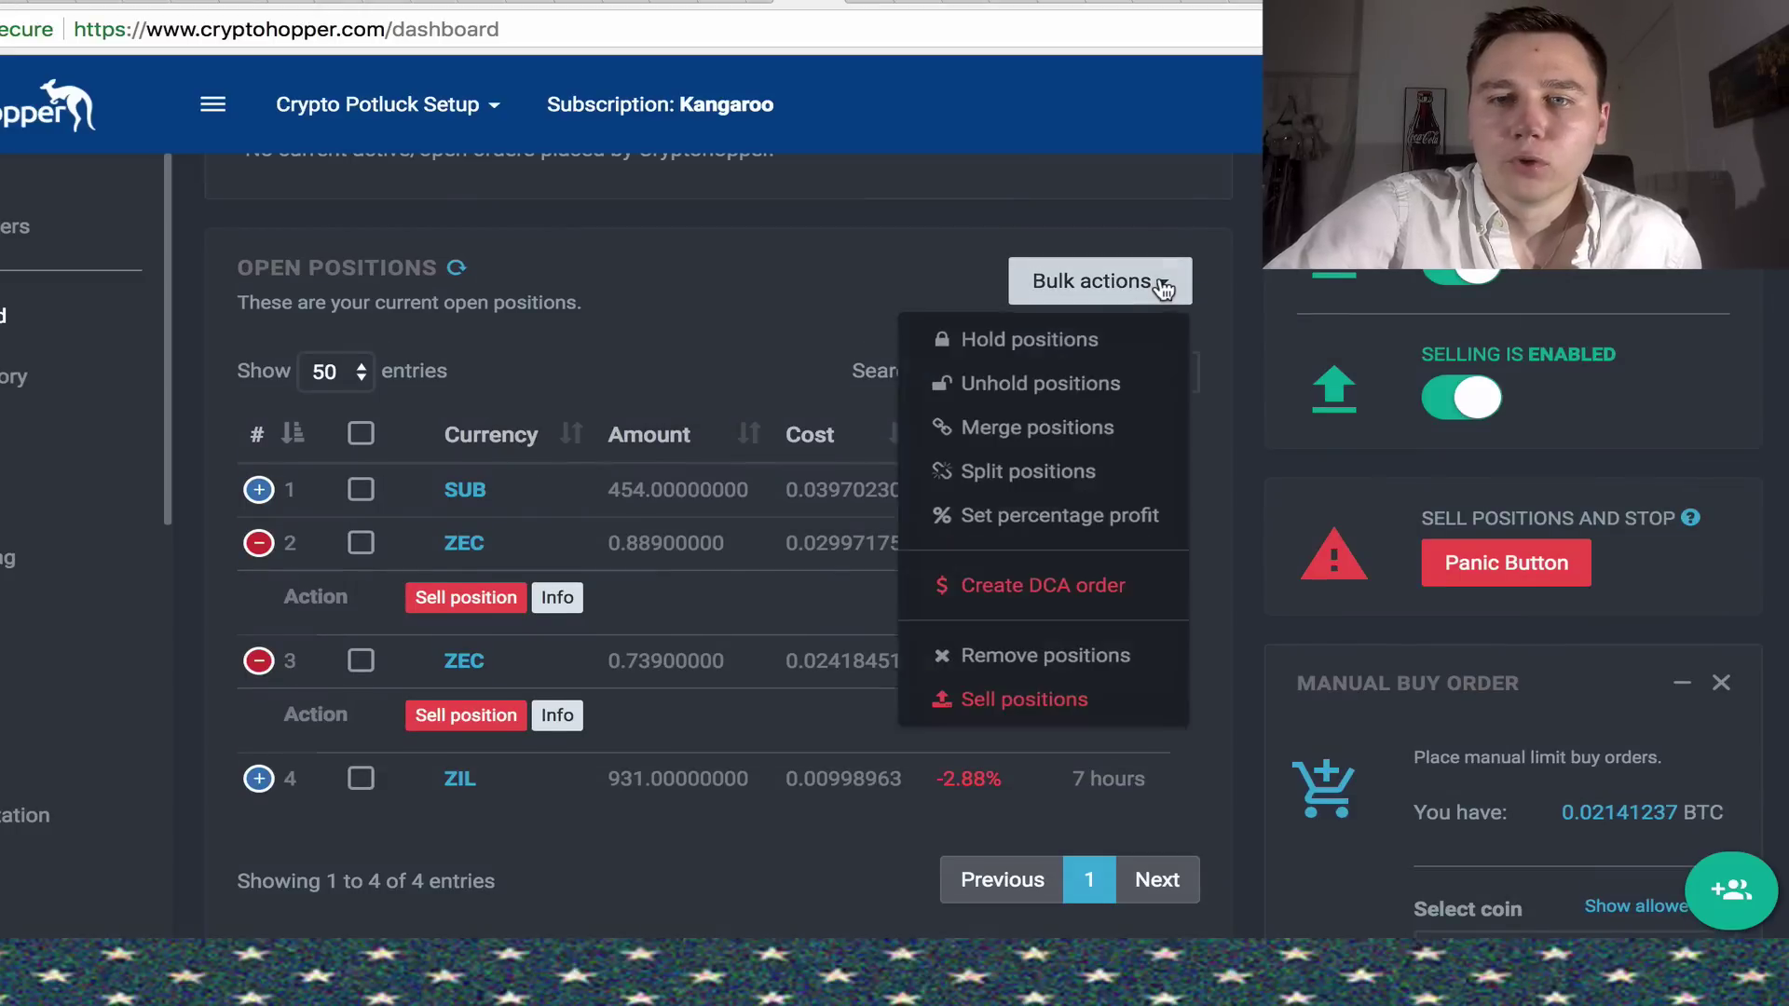
click(1069, 428)
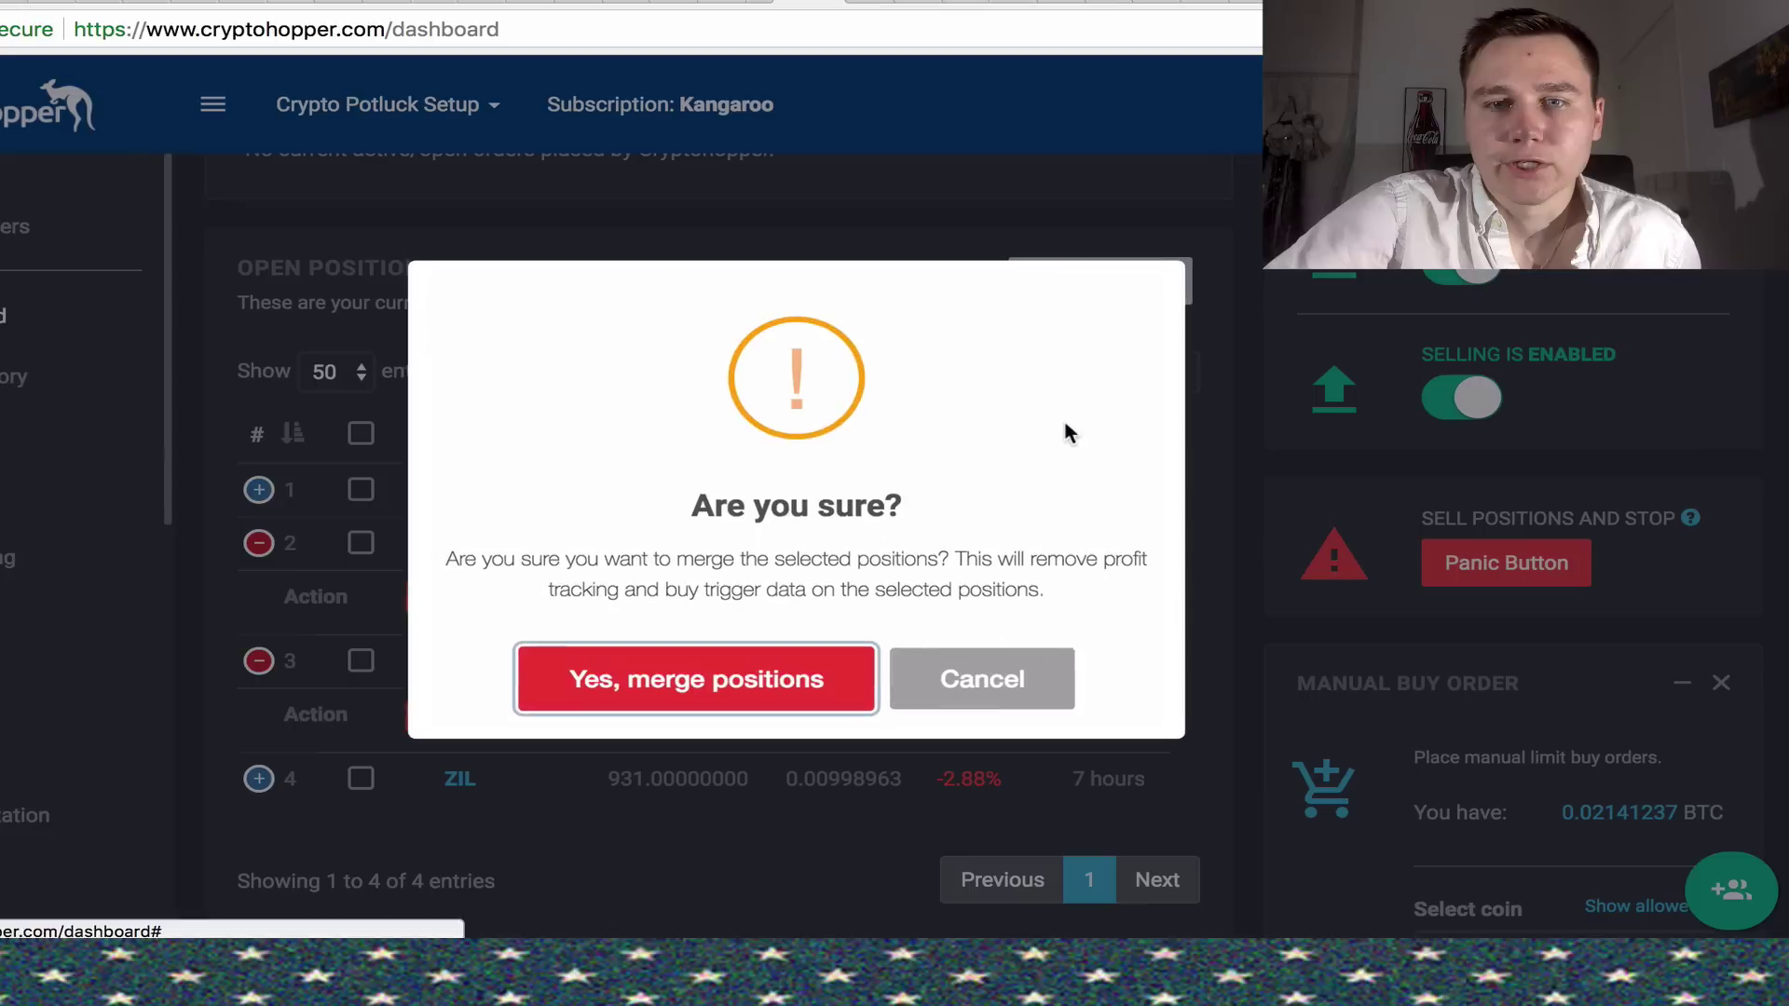
click(680, 691)
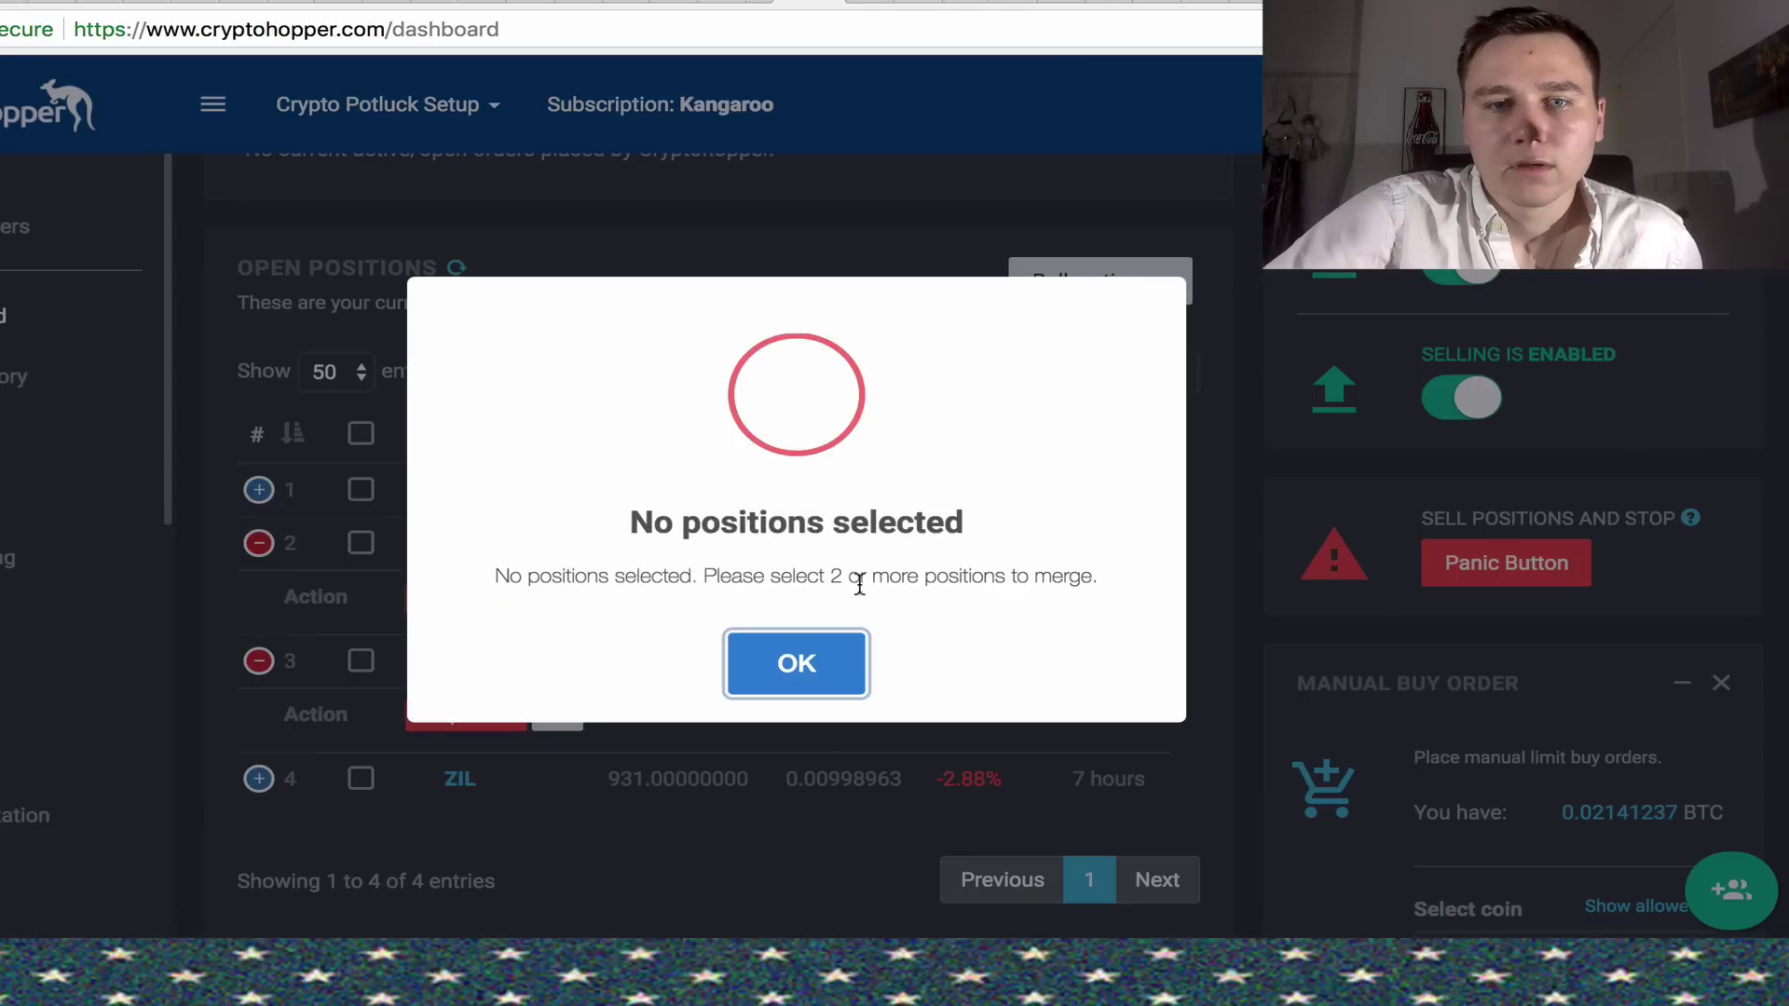
click(818, 662)
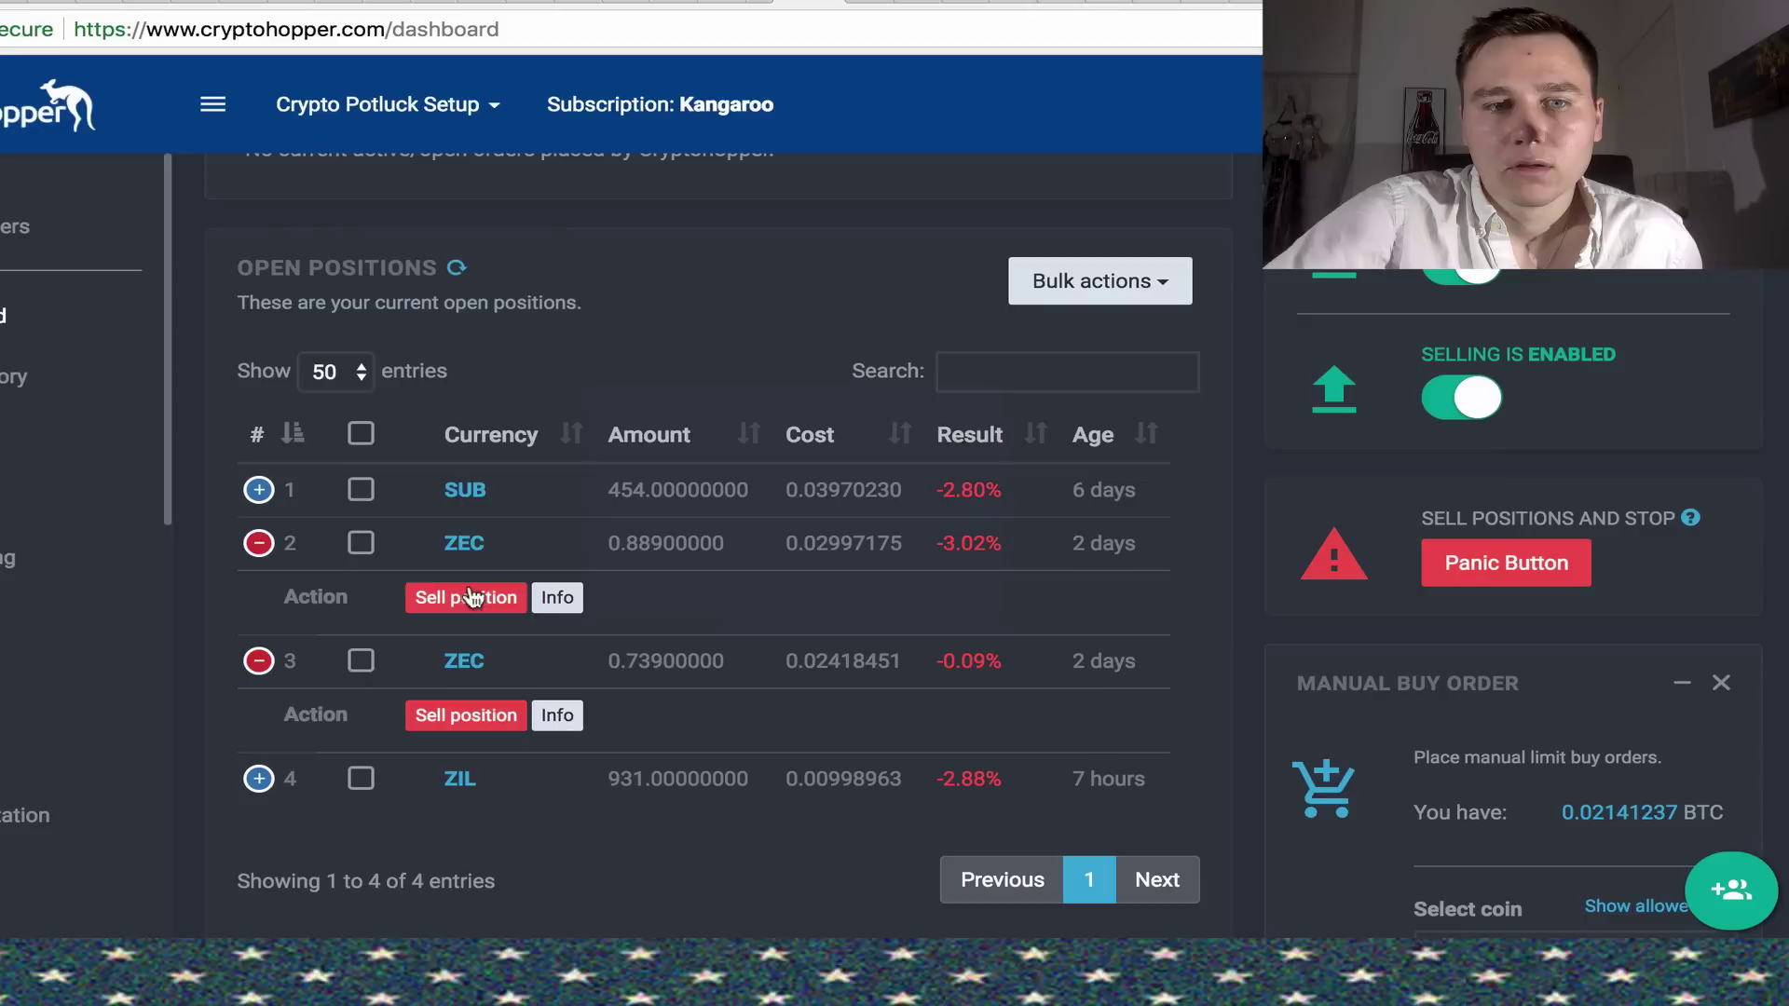
Step: Select both ZEC positions and merge them into one 1.628 ZEC position
click(361, 542)
click(360, 659)
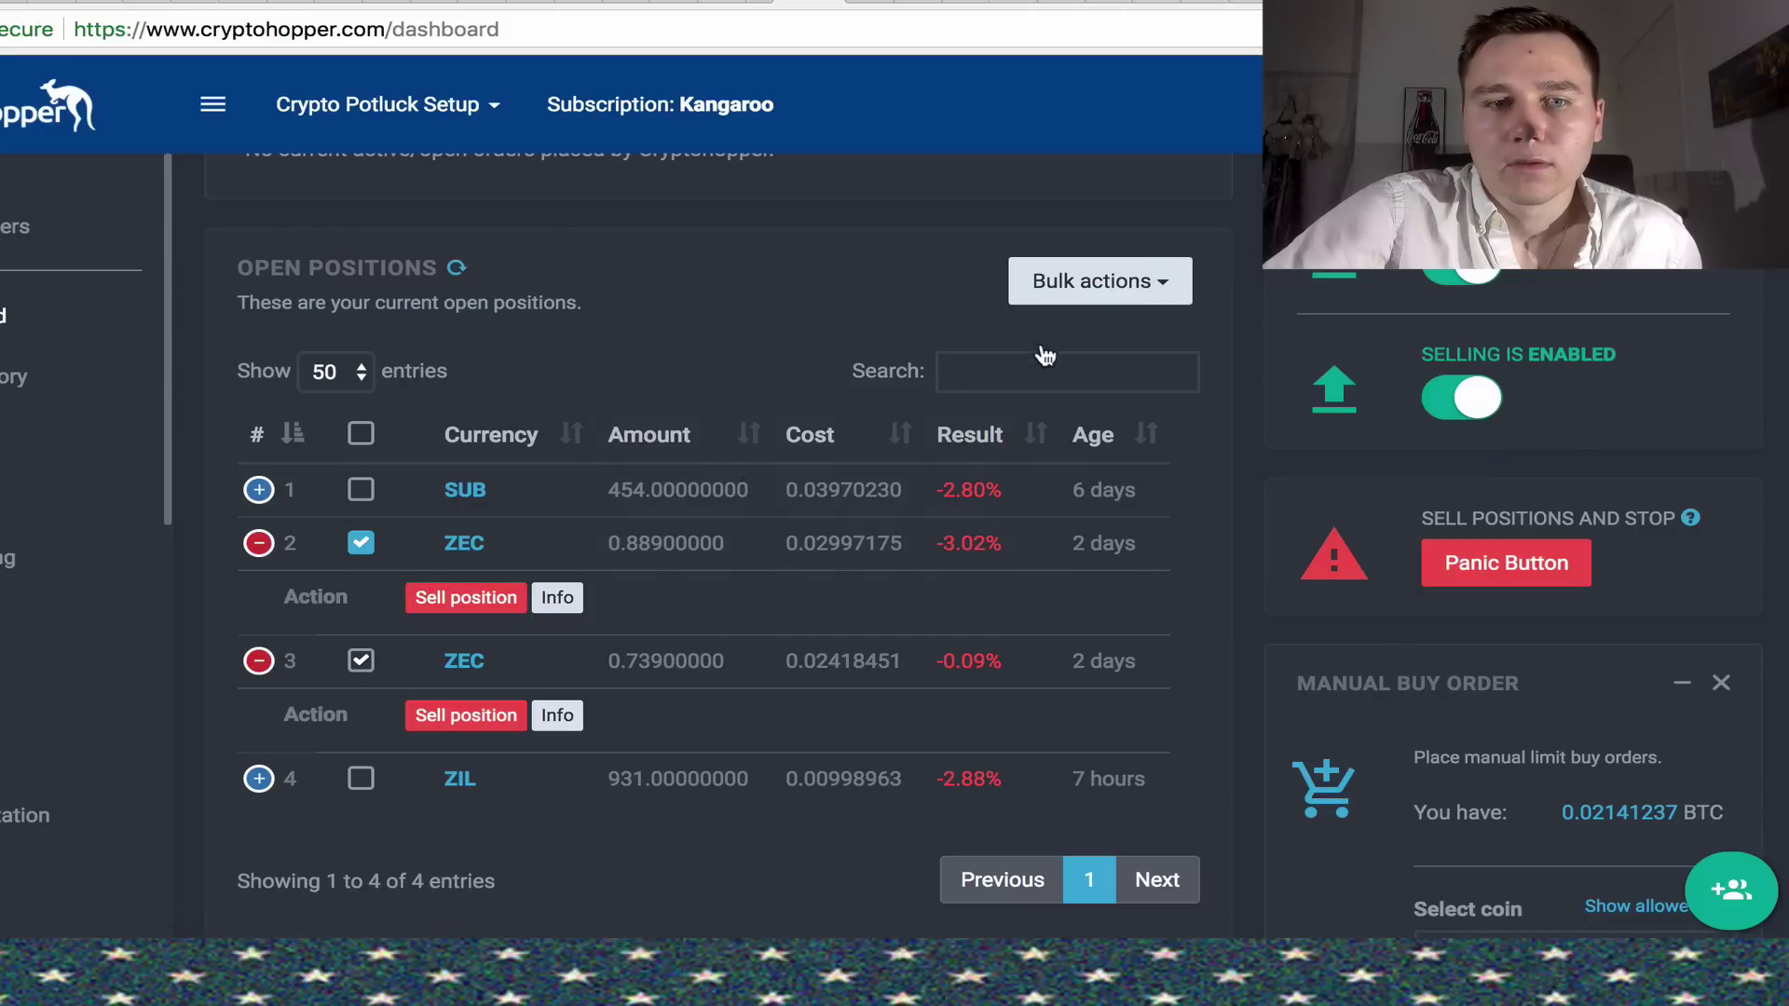
click(1100, 281)
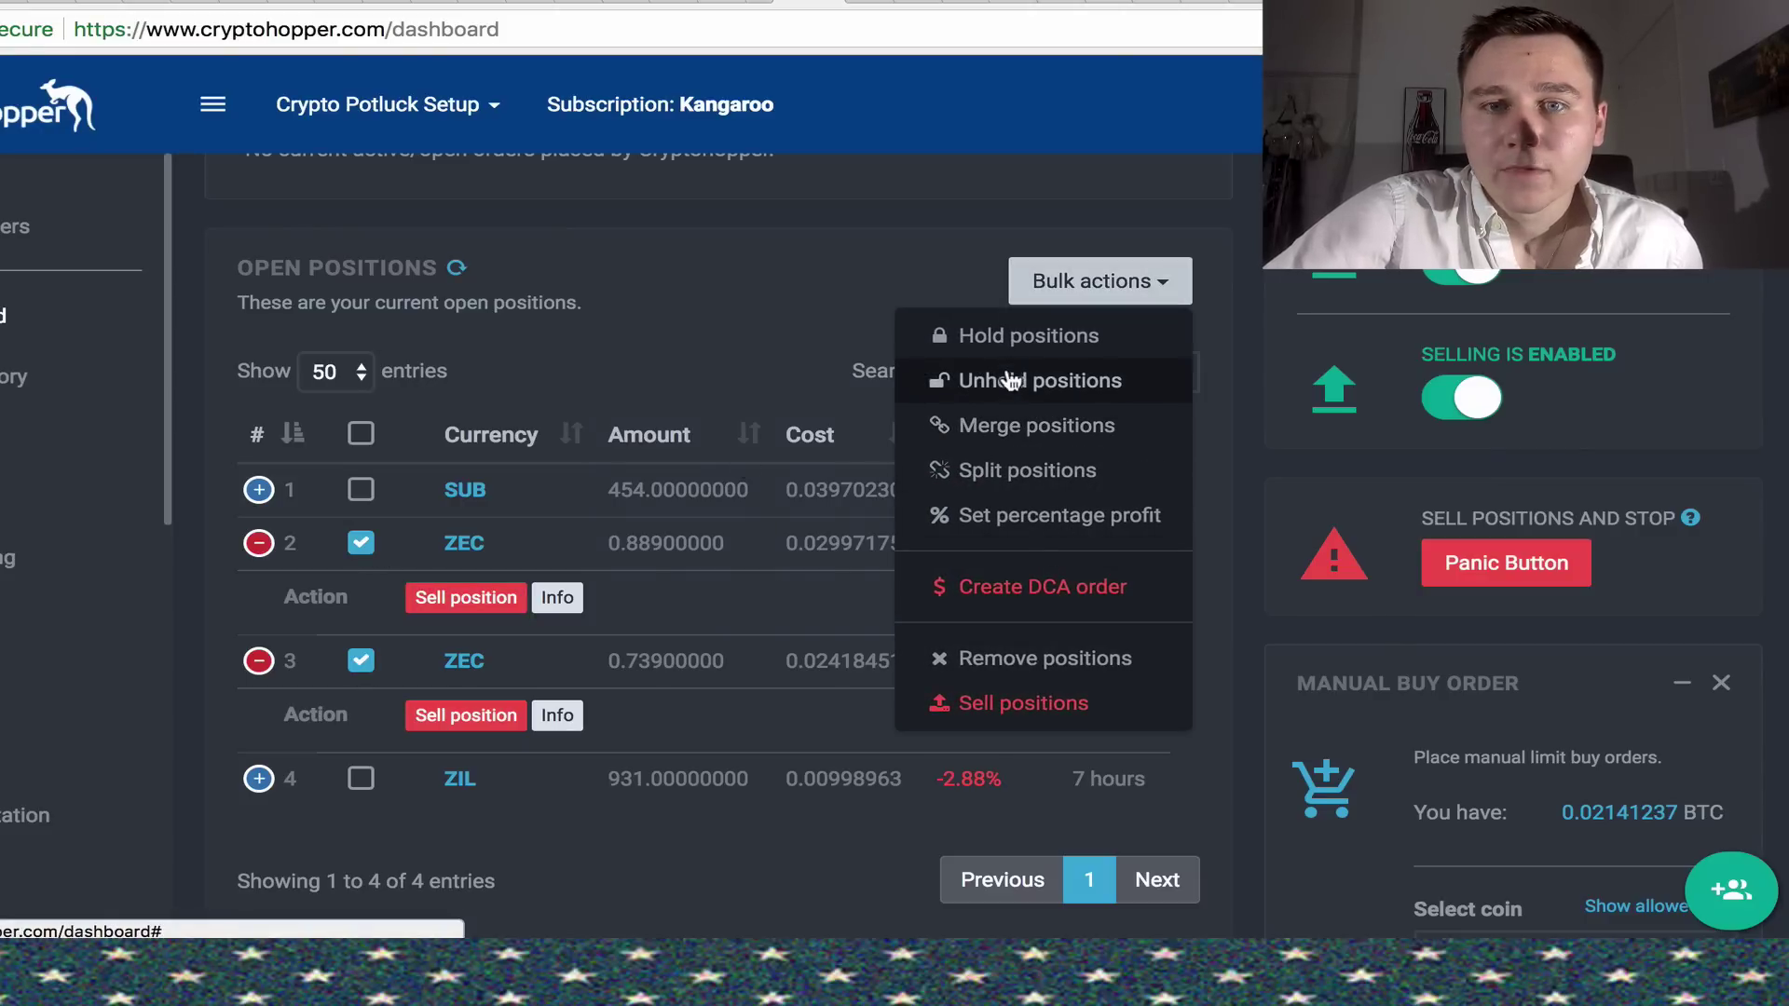
click(1017, 425)
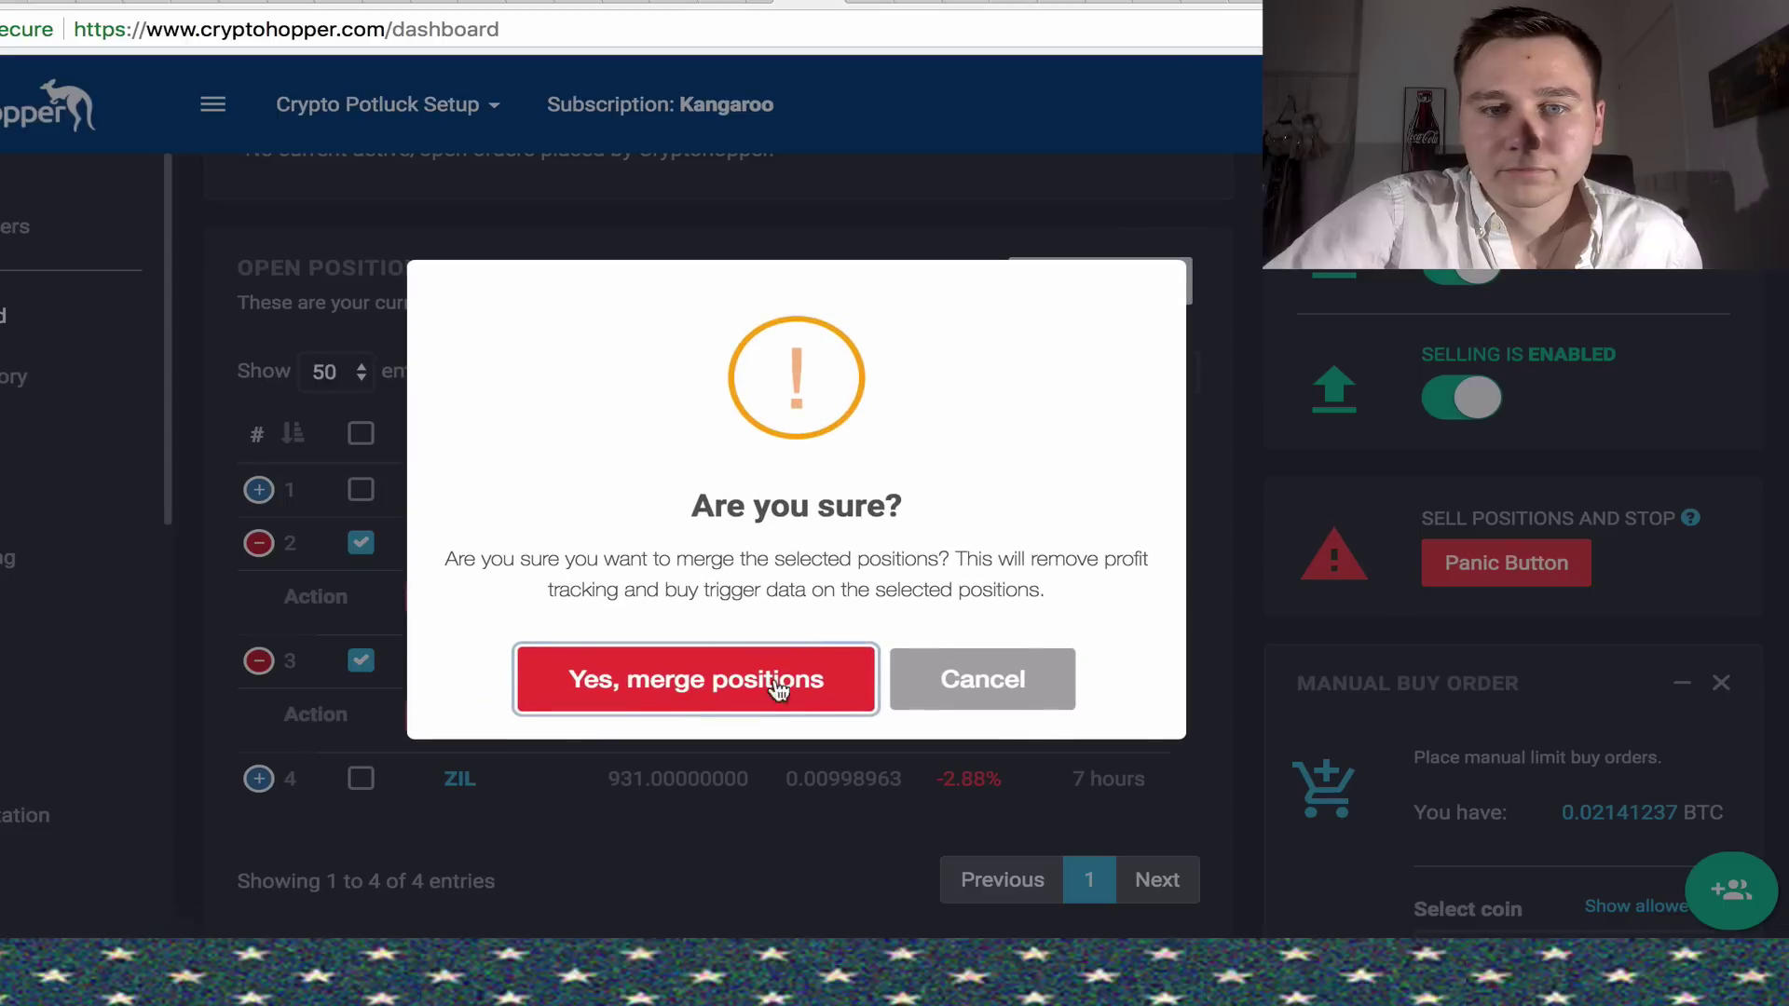
click(695, 679)
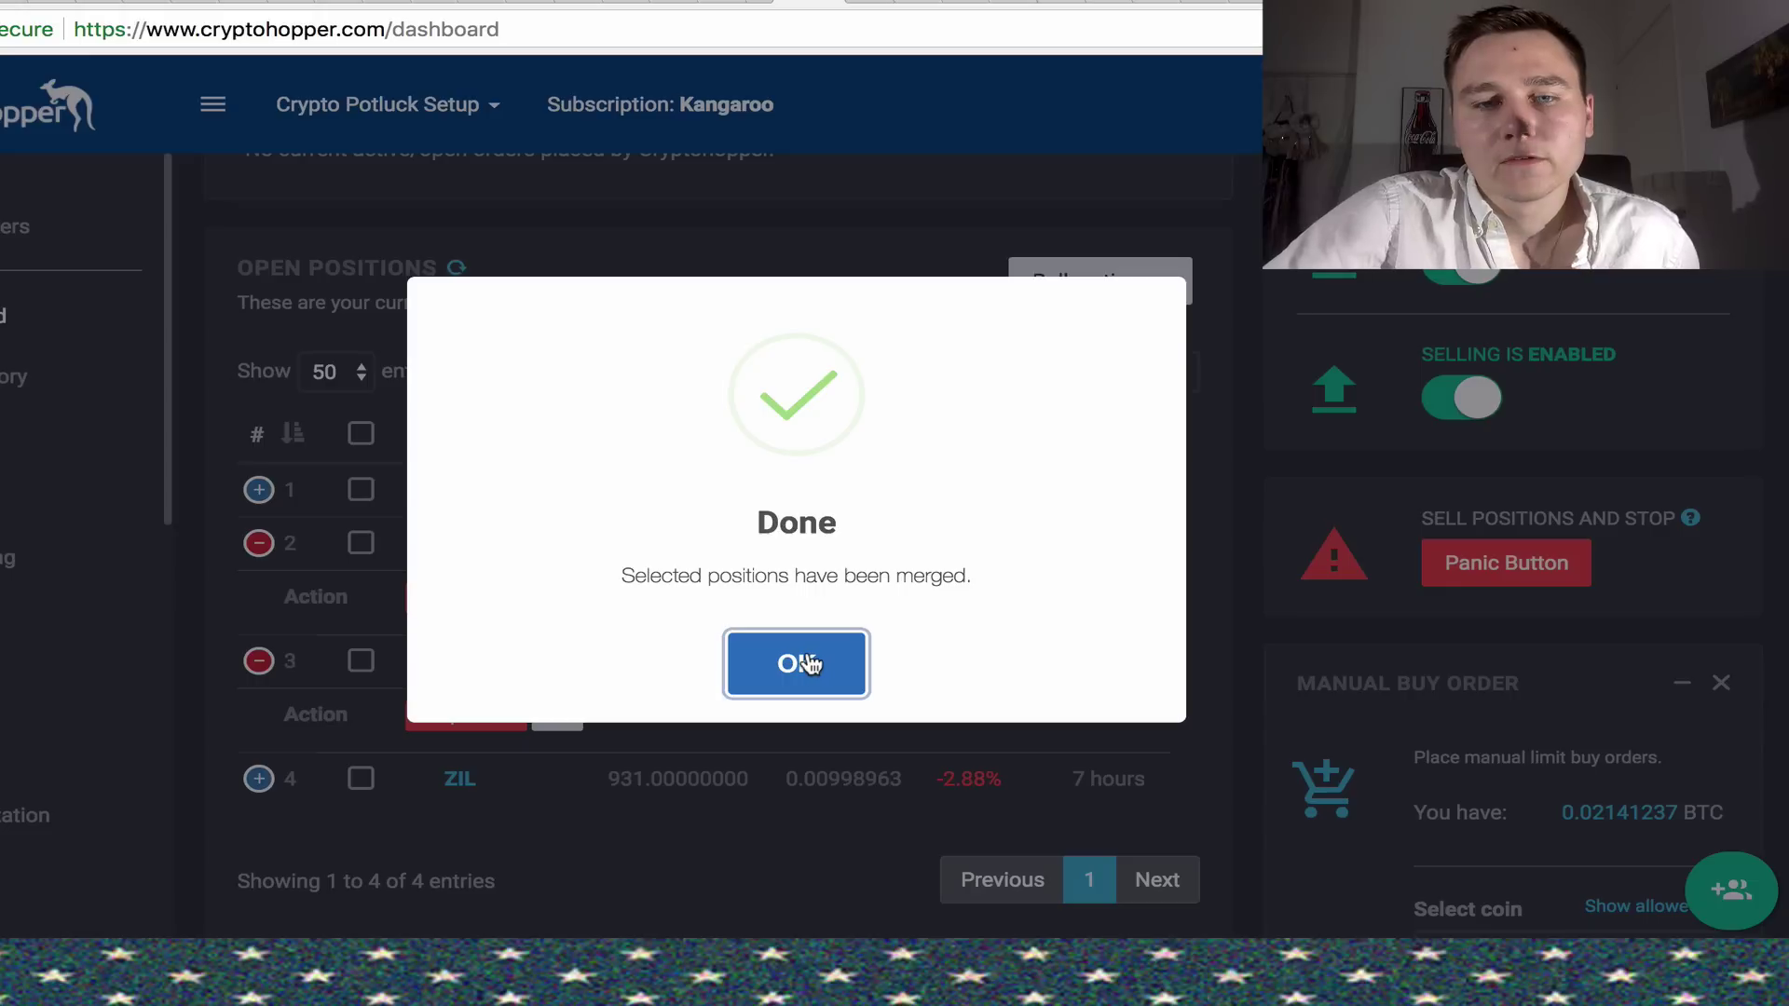
click(814, 664)
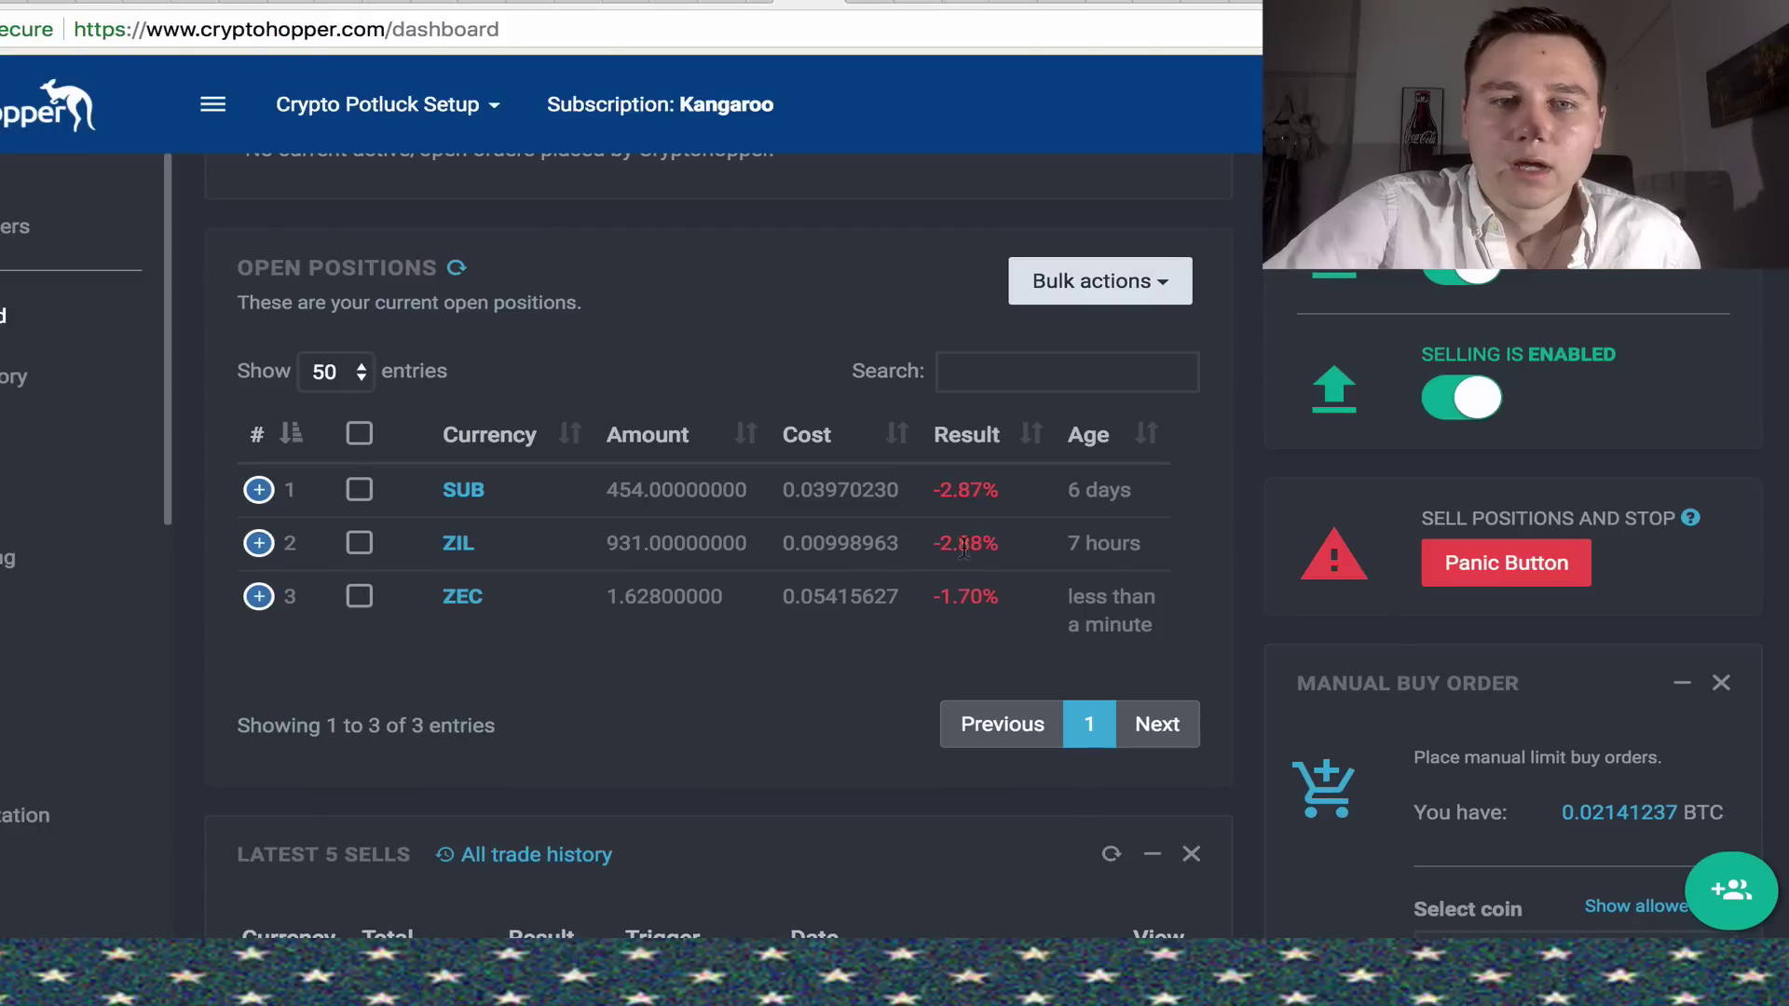
scroll(922, 587, down, 3)
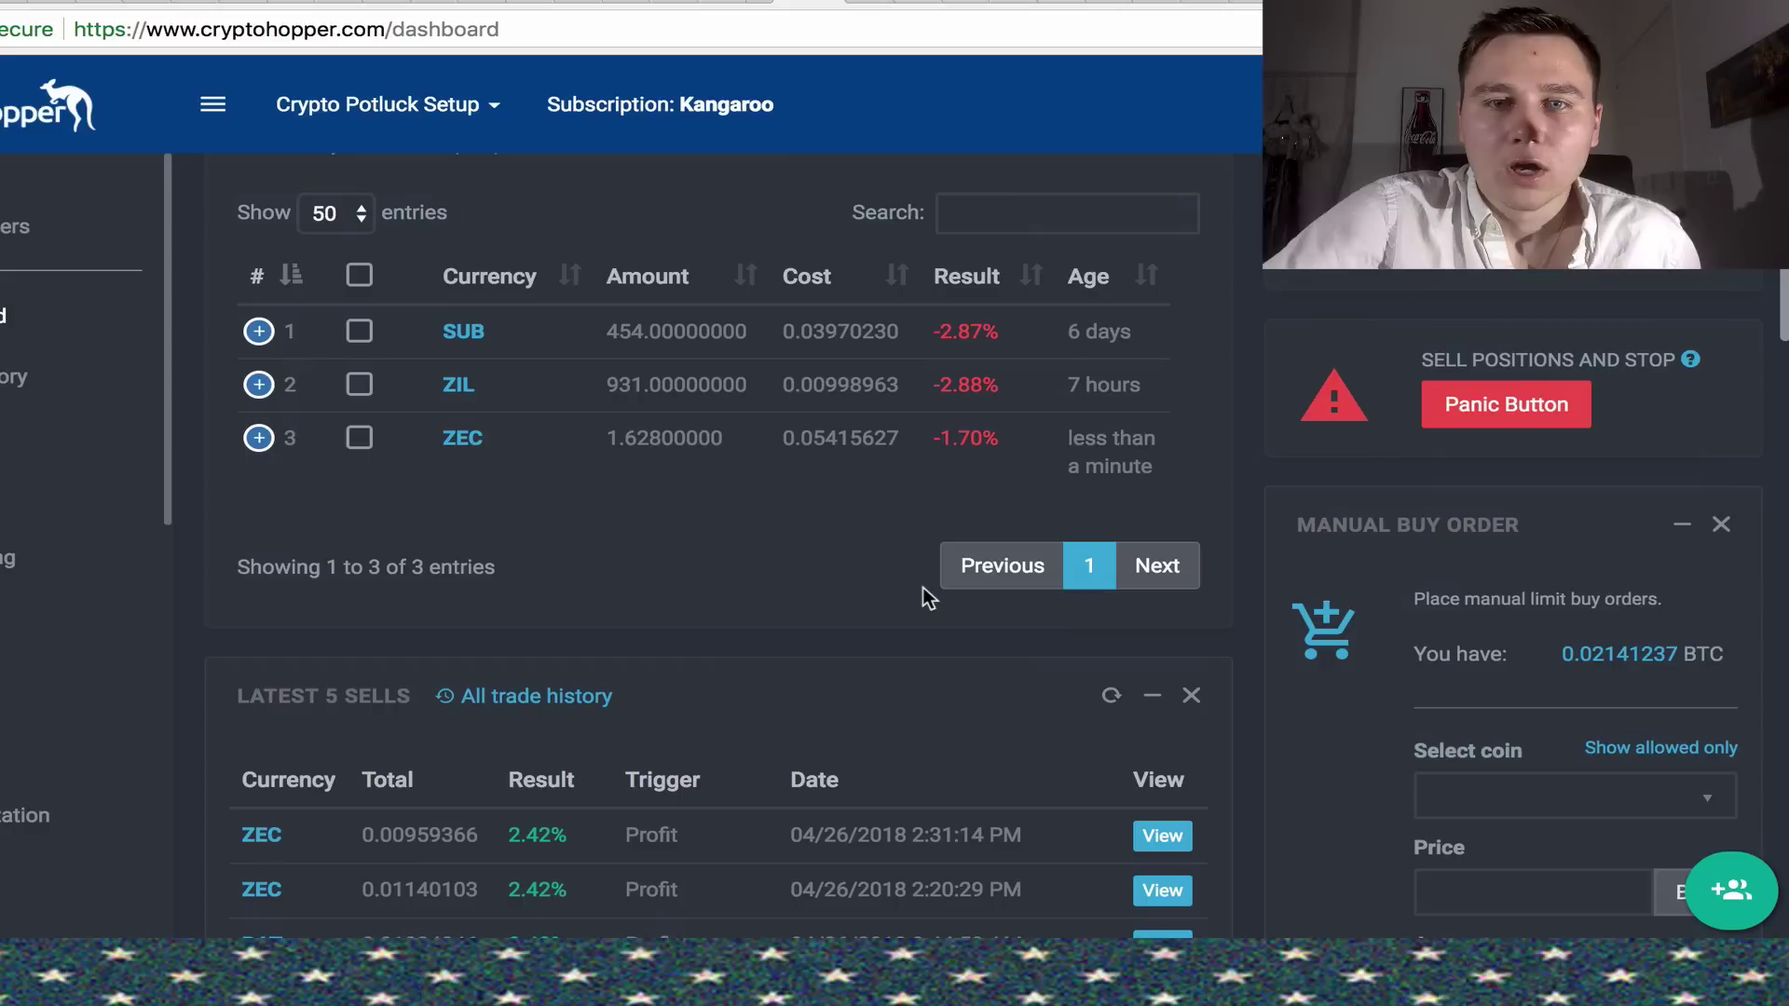
scroll(922, 587, down, 1)
scroll(922, 587, up, 1)
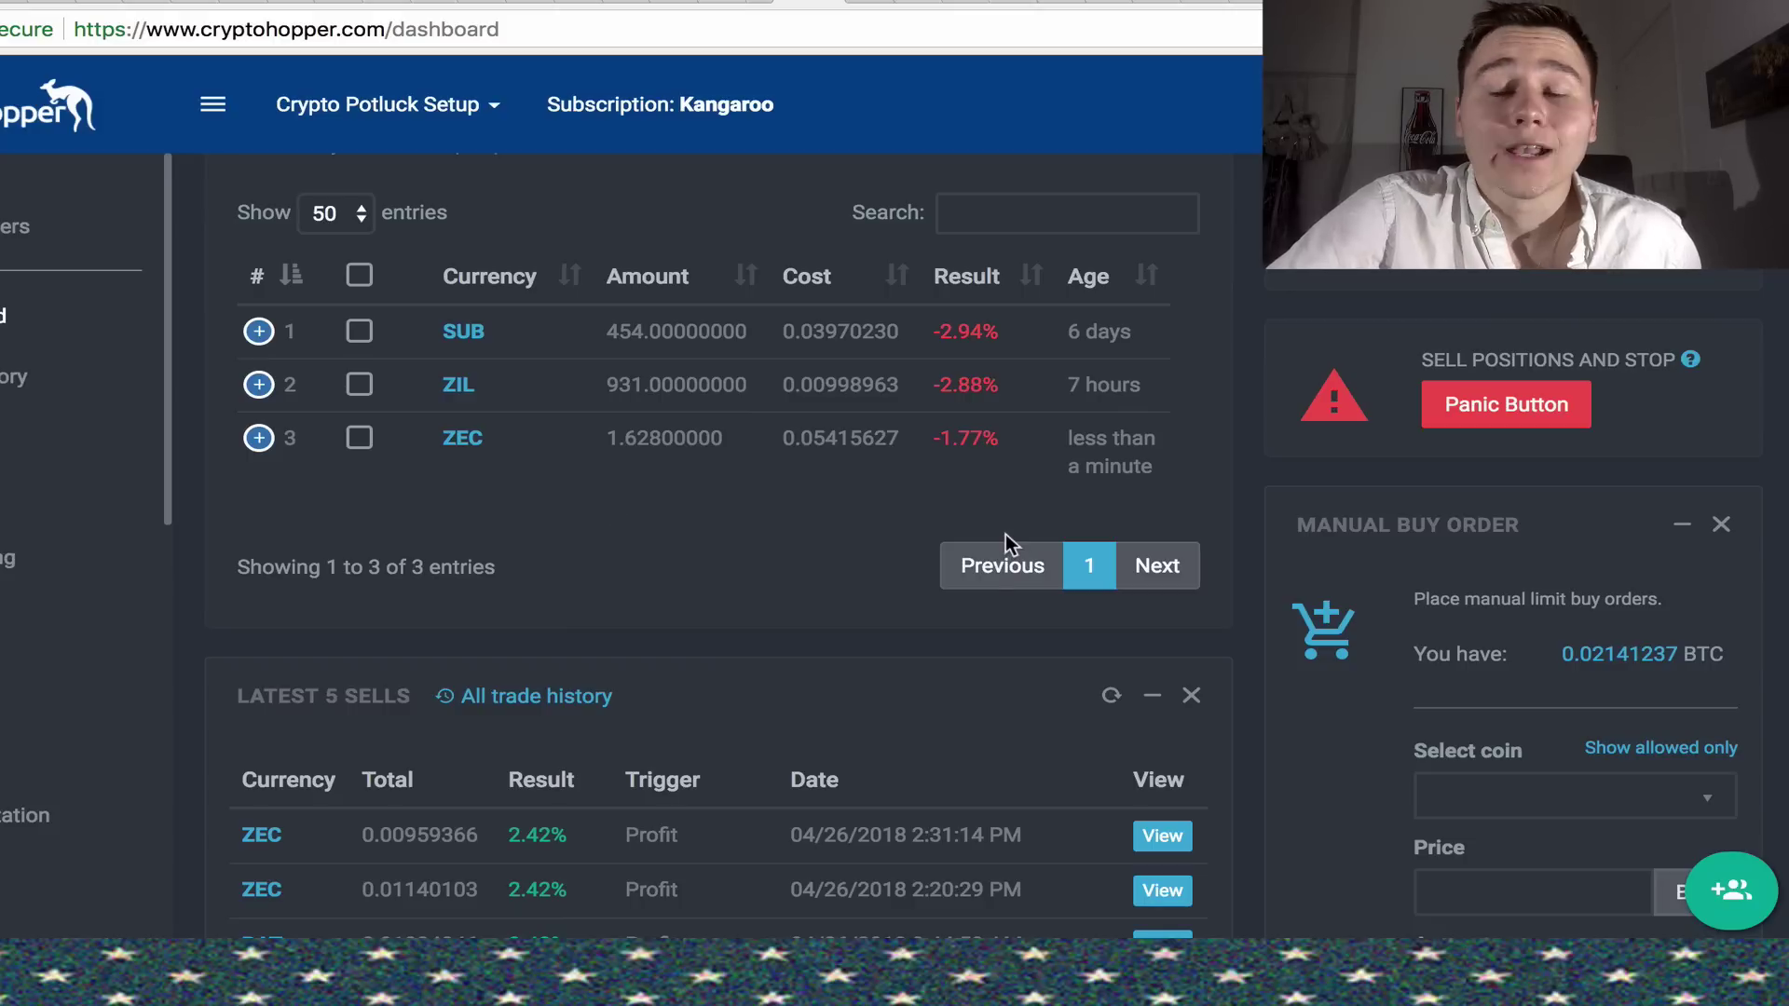
scroll(1005, 534, up, 1)
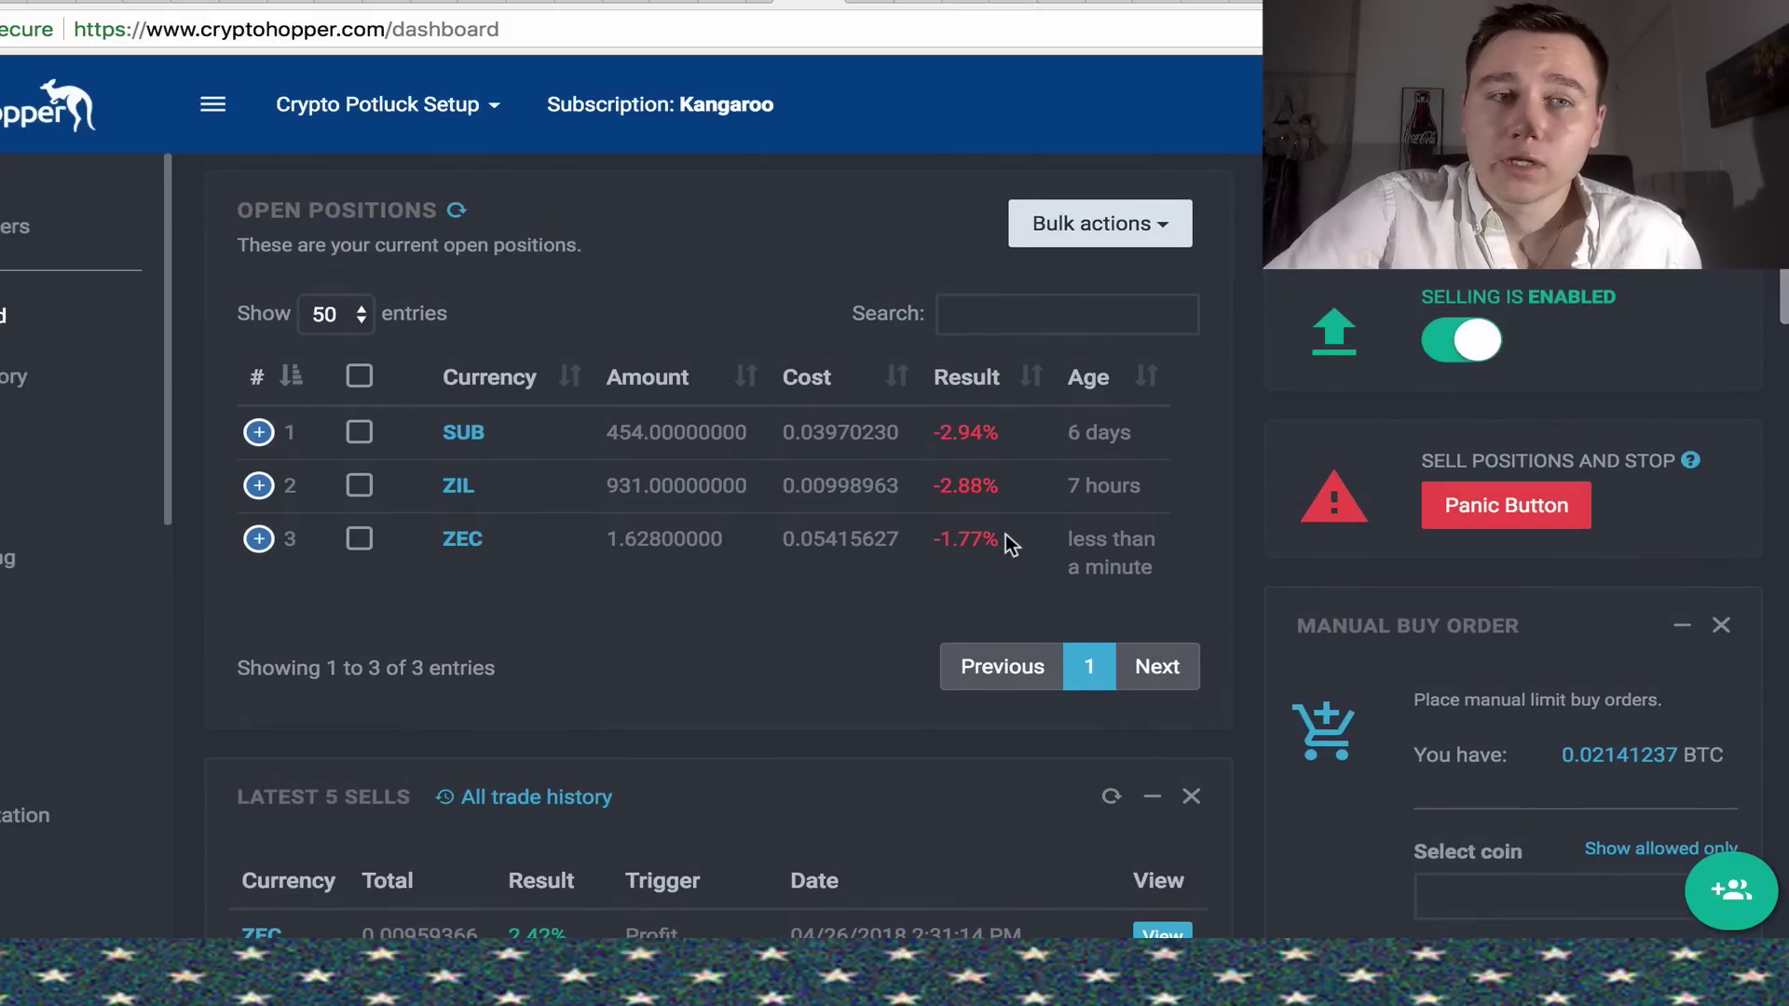
scroll(1005, 533, up, 1)
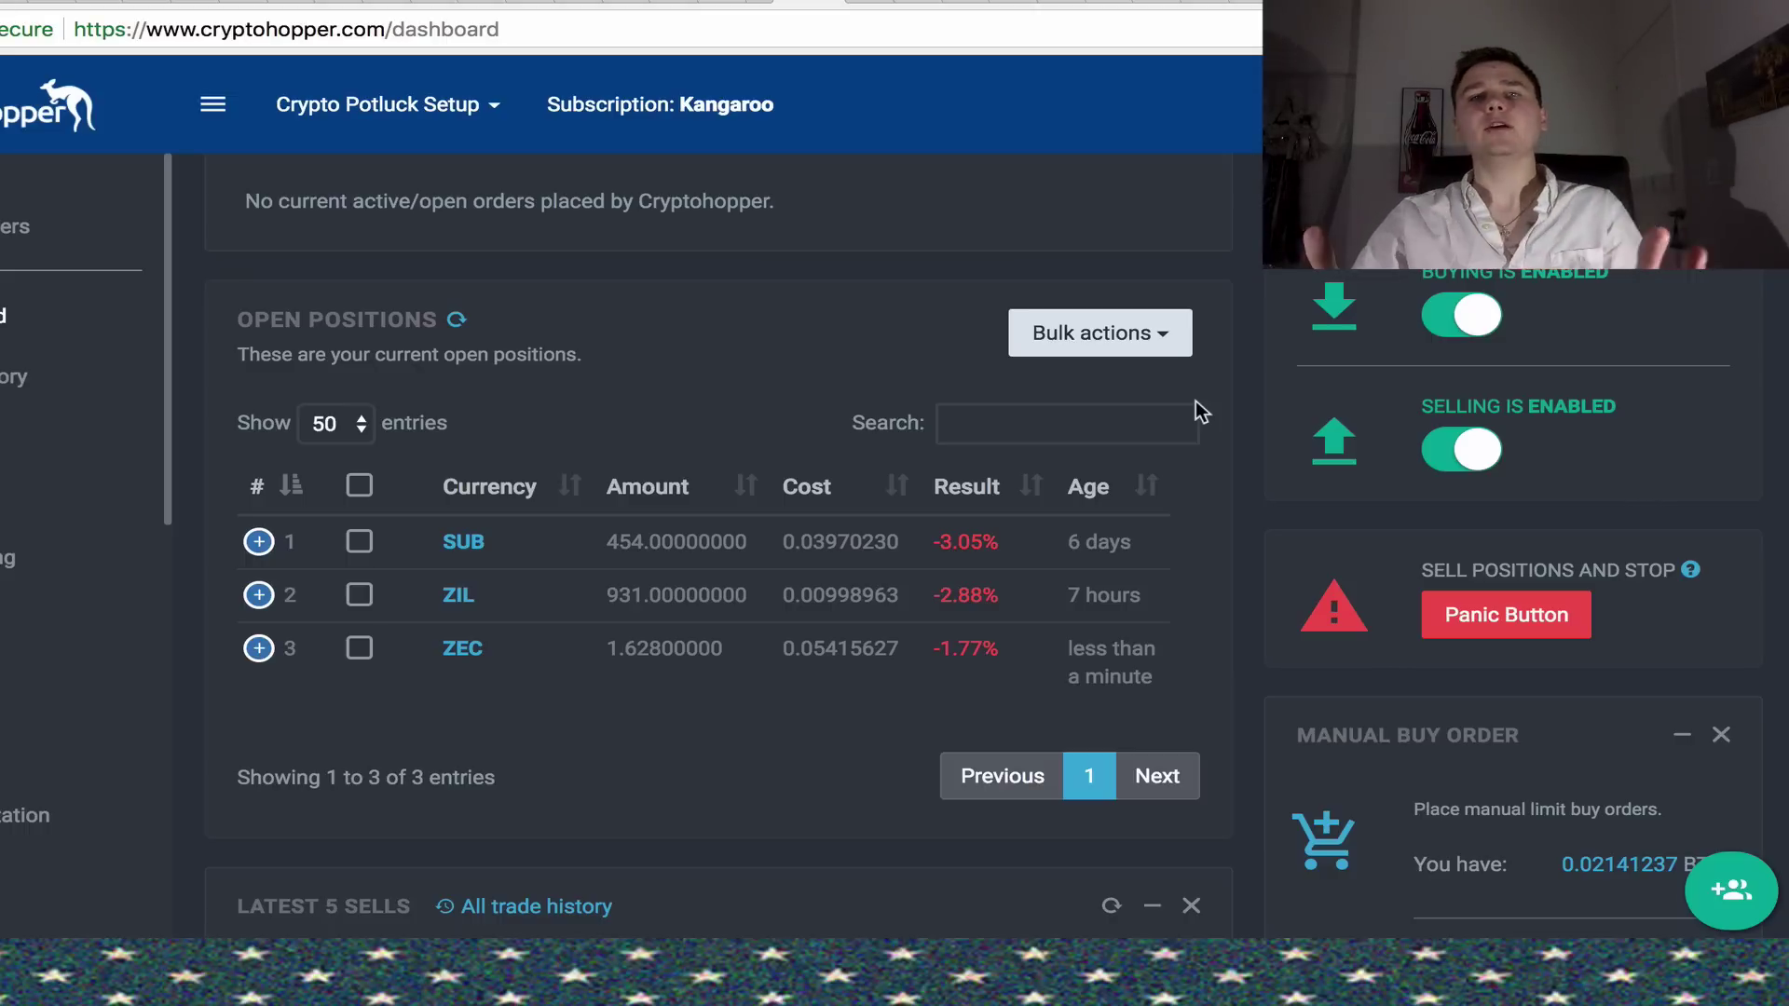
scroll(1194, 401, up, 5)
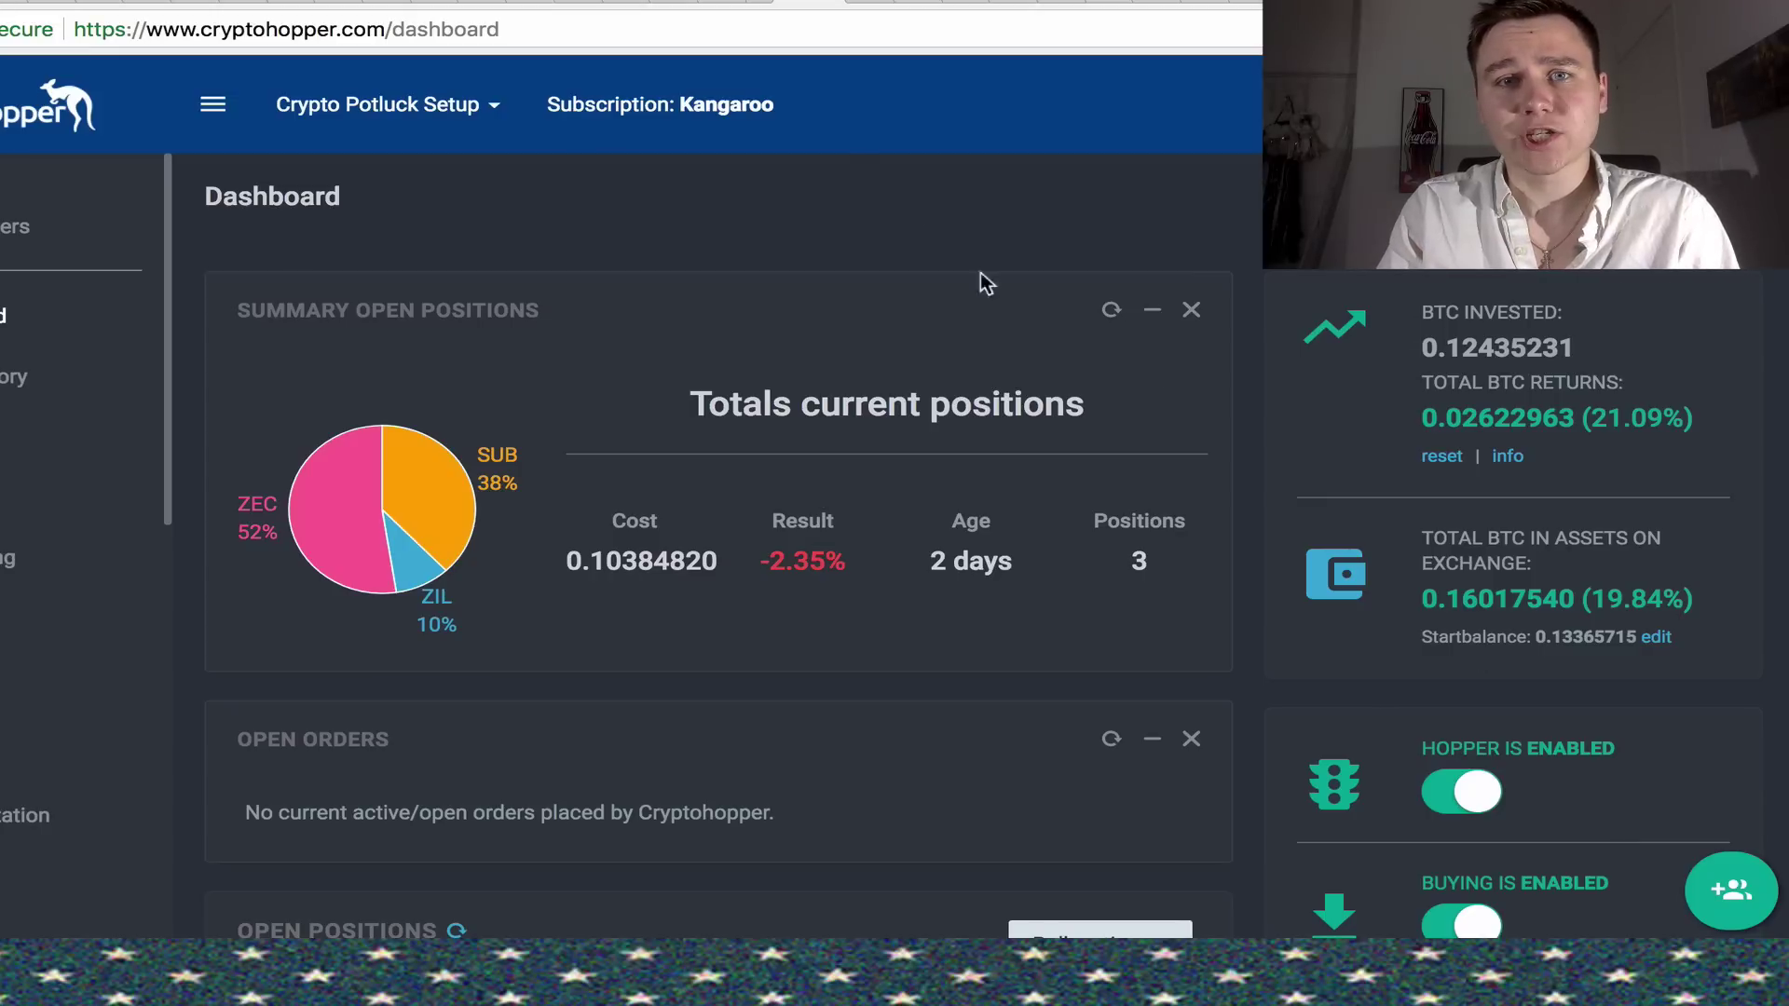
Step: Switch to the Crypto Potluck browser tab showing the tutorials video grid
key(ctrl+Tab)
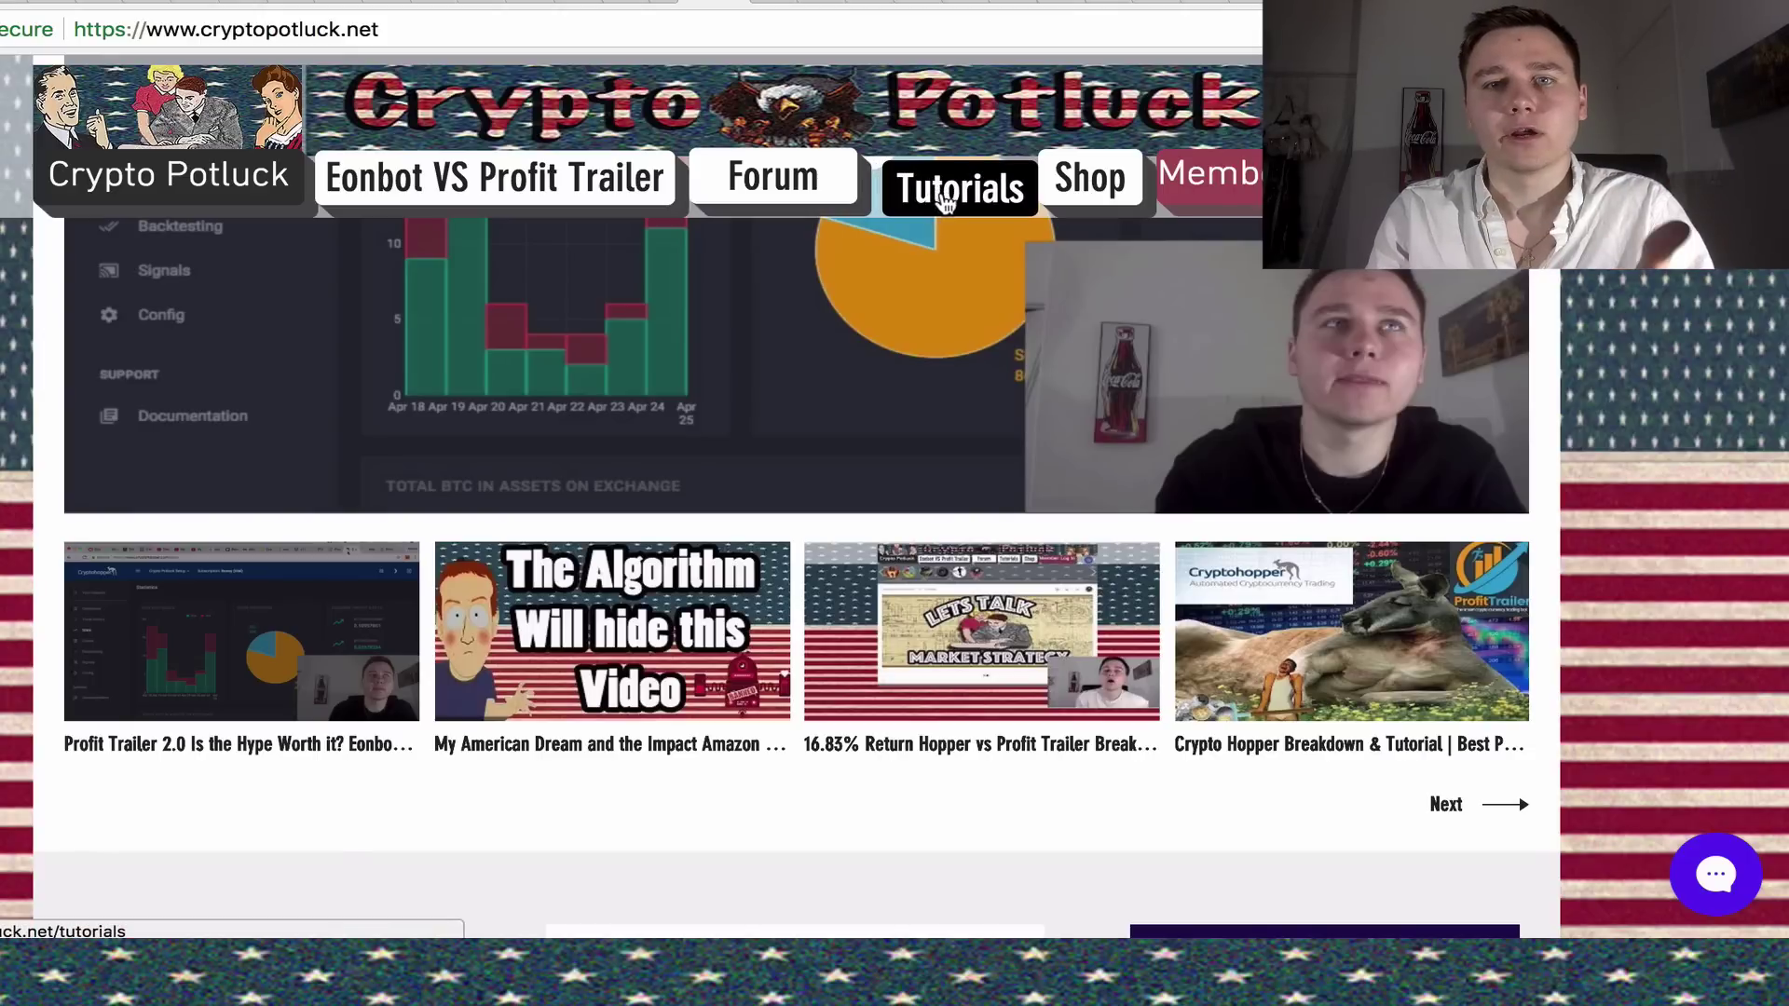
Step: Open the Crypto Potluck forum and browse its category cards down to Strategy
click(773, 178)
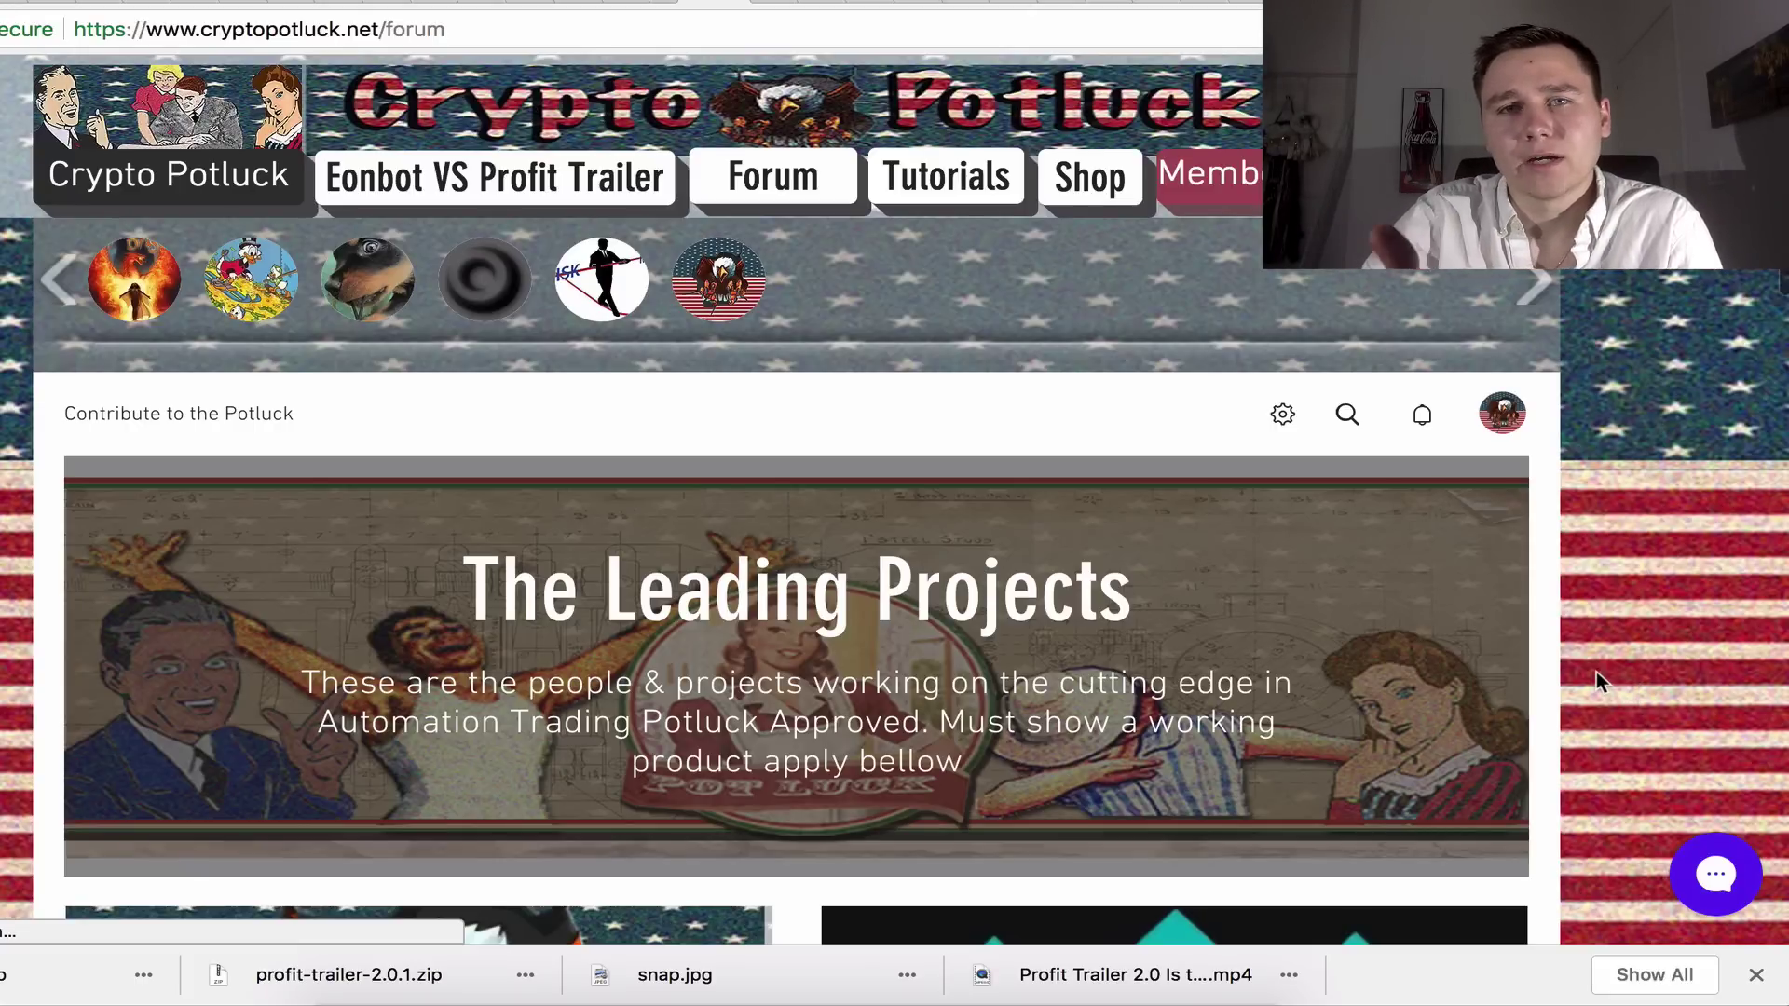
scroll(1596, 673, down, 5)
scroll(1596, 673, down, 5)
scroll(1596, 674, down, 2)
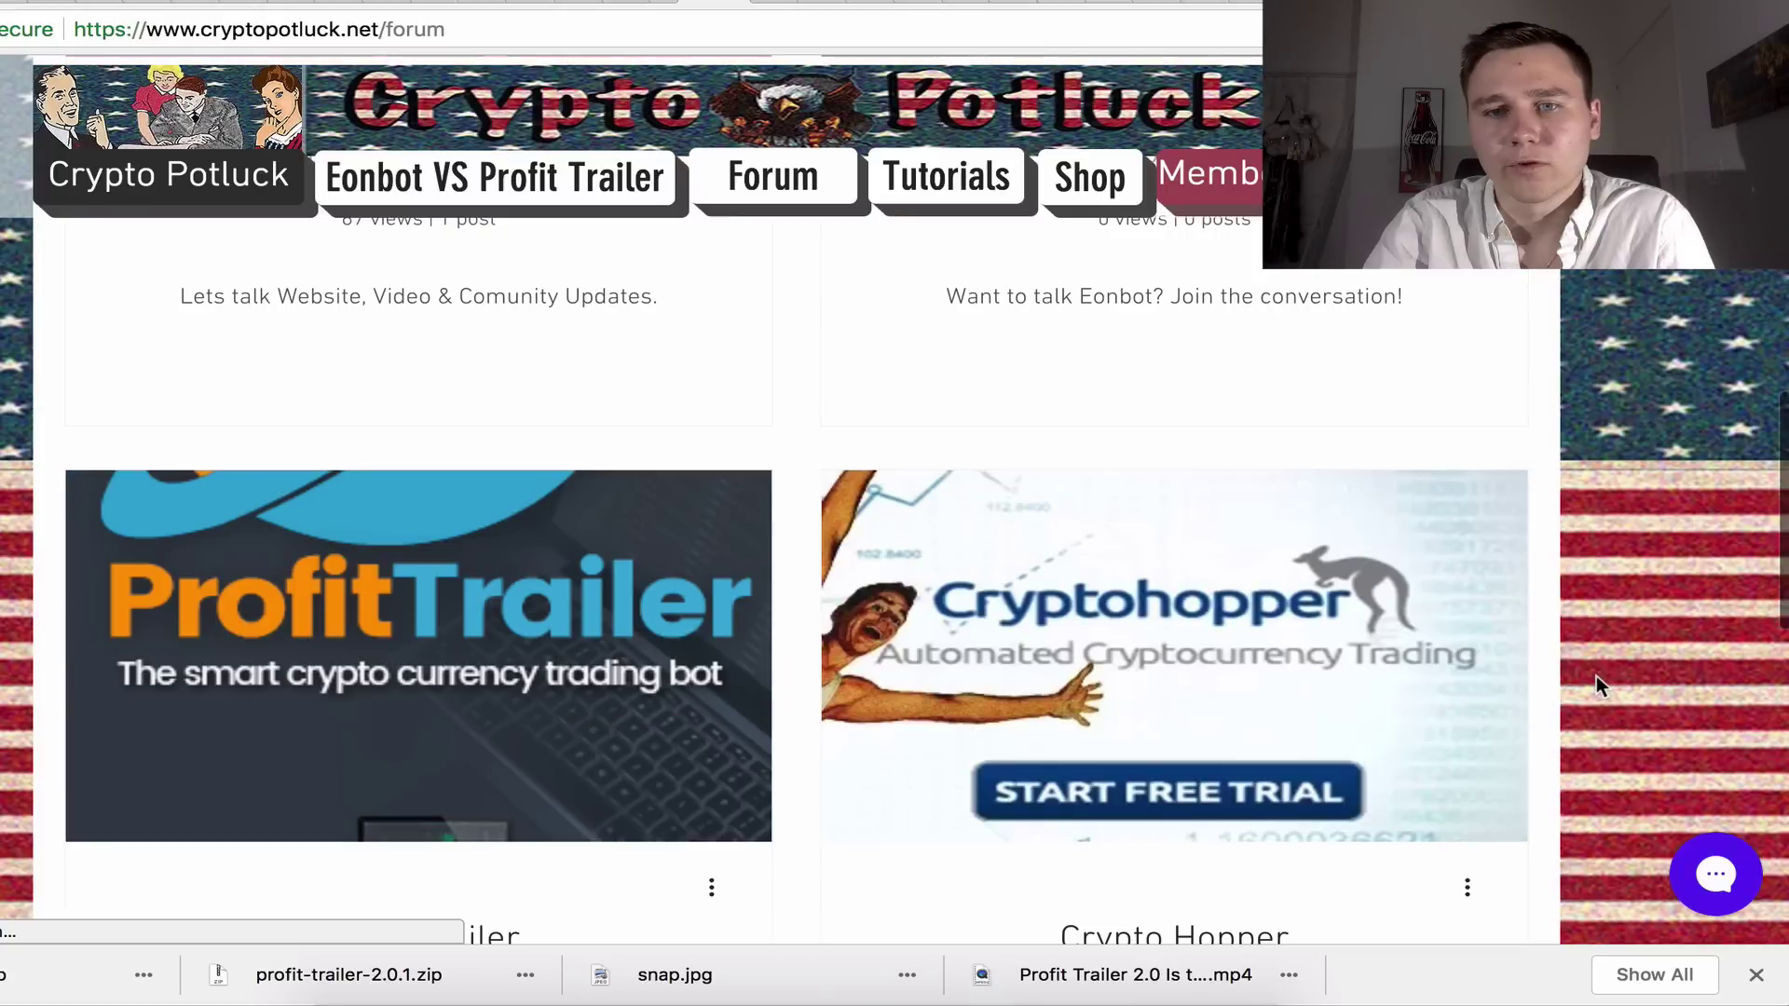
scroll(1312, 605, down, 3)
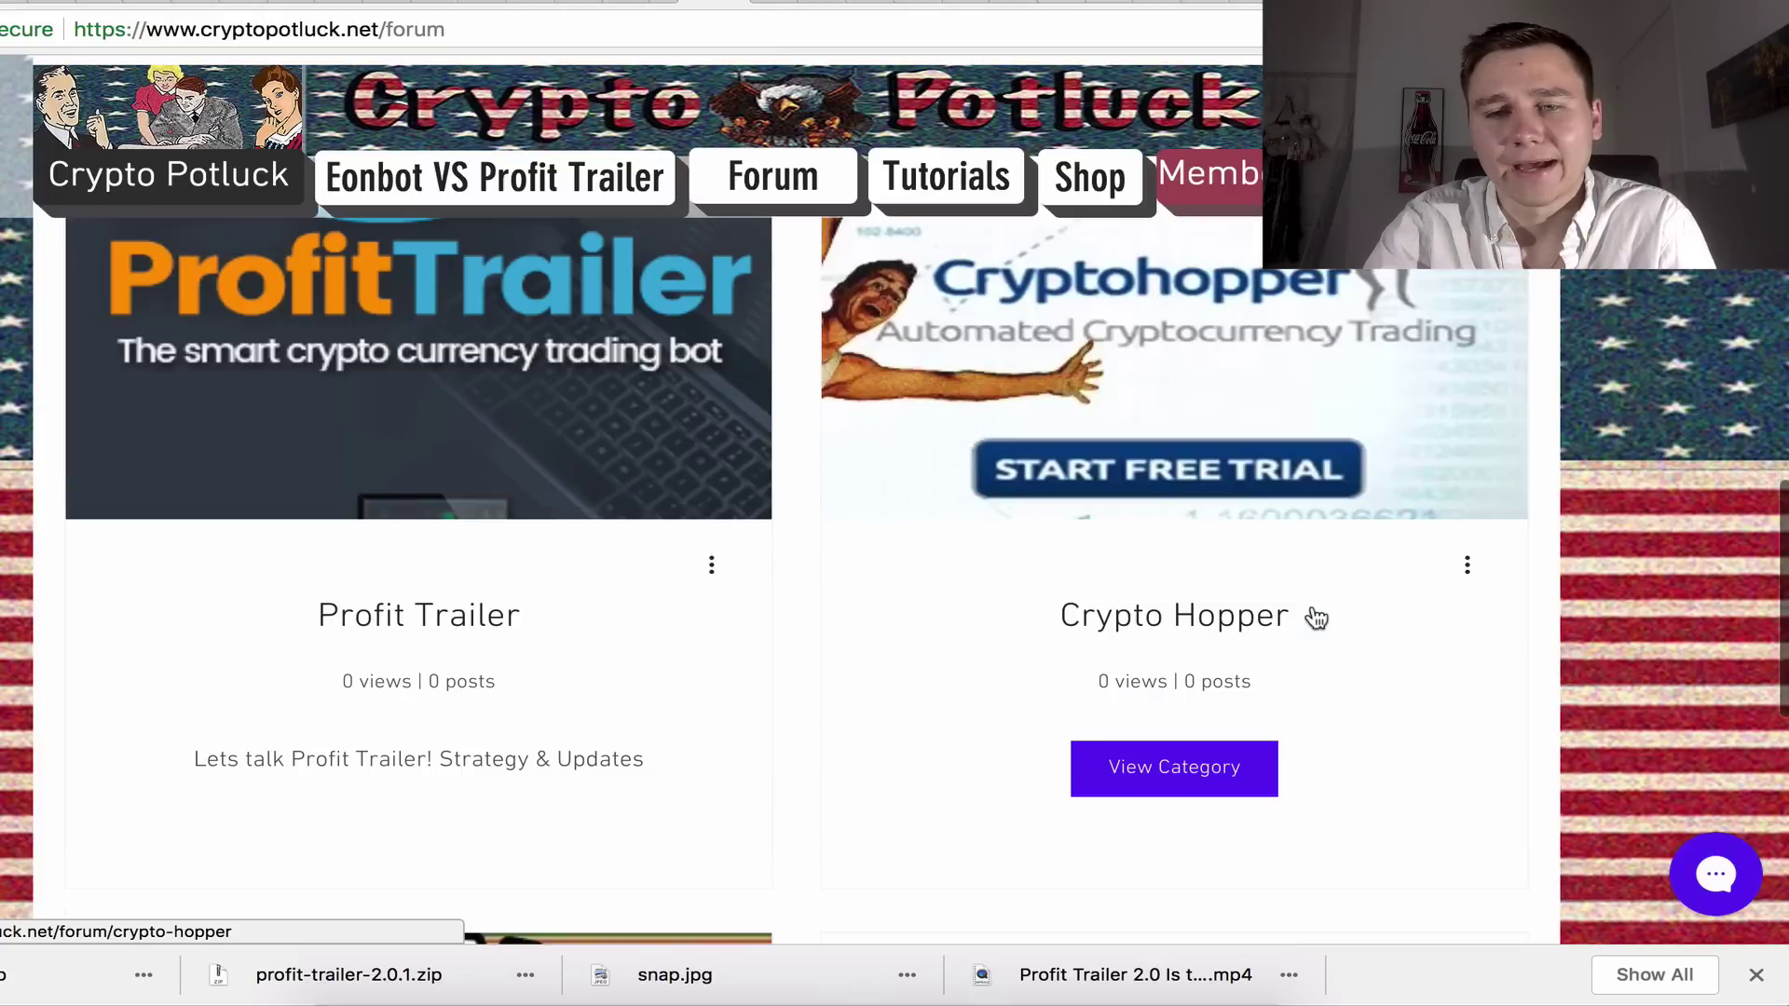
scroll(1447, 746, down, 3)
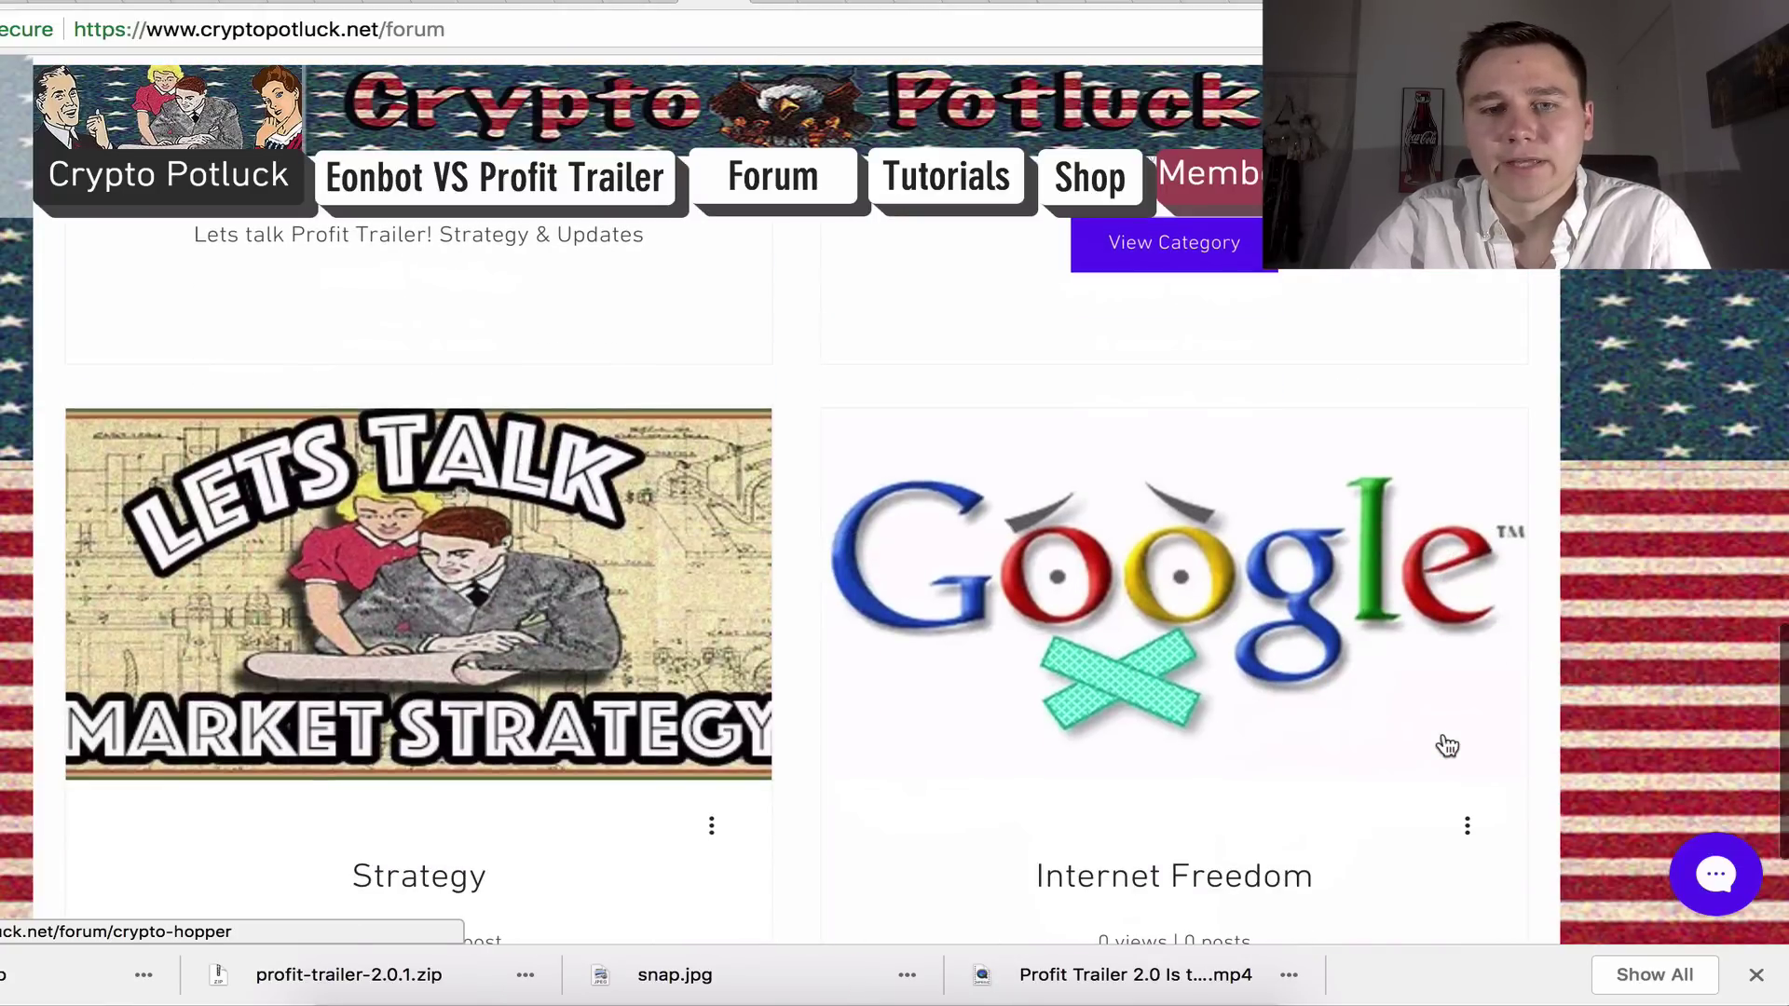
scroll(1447, 745, down, 2)
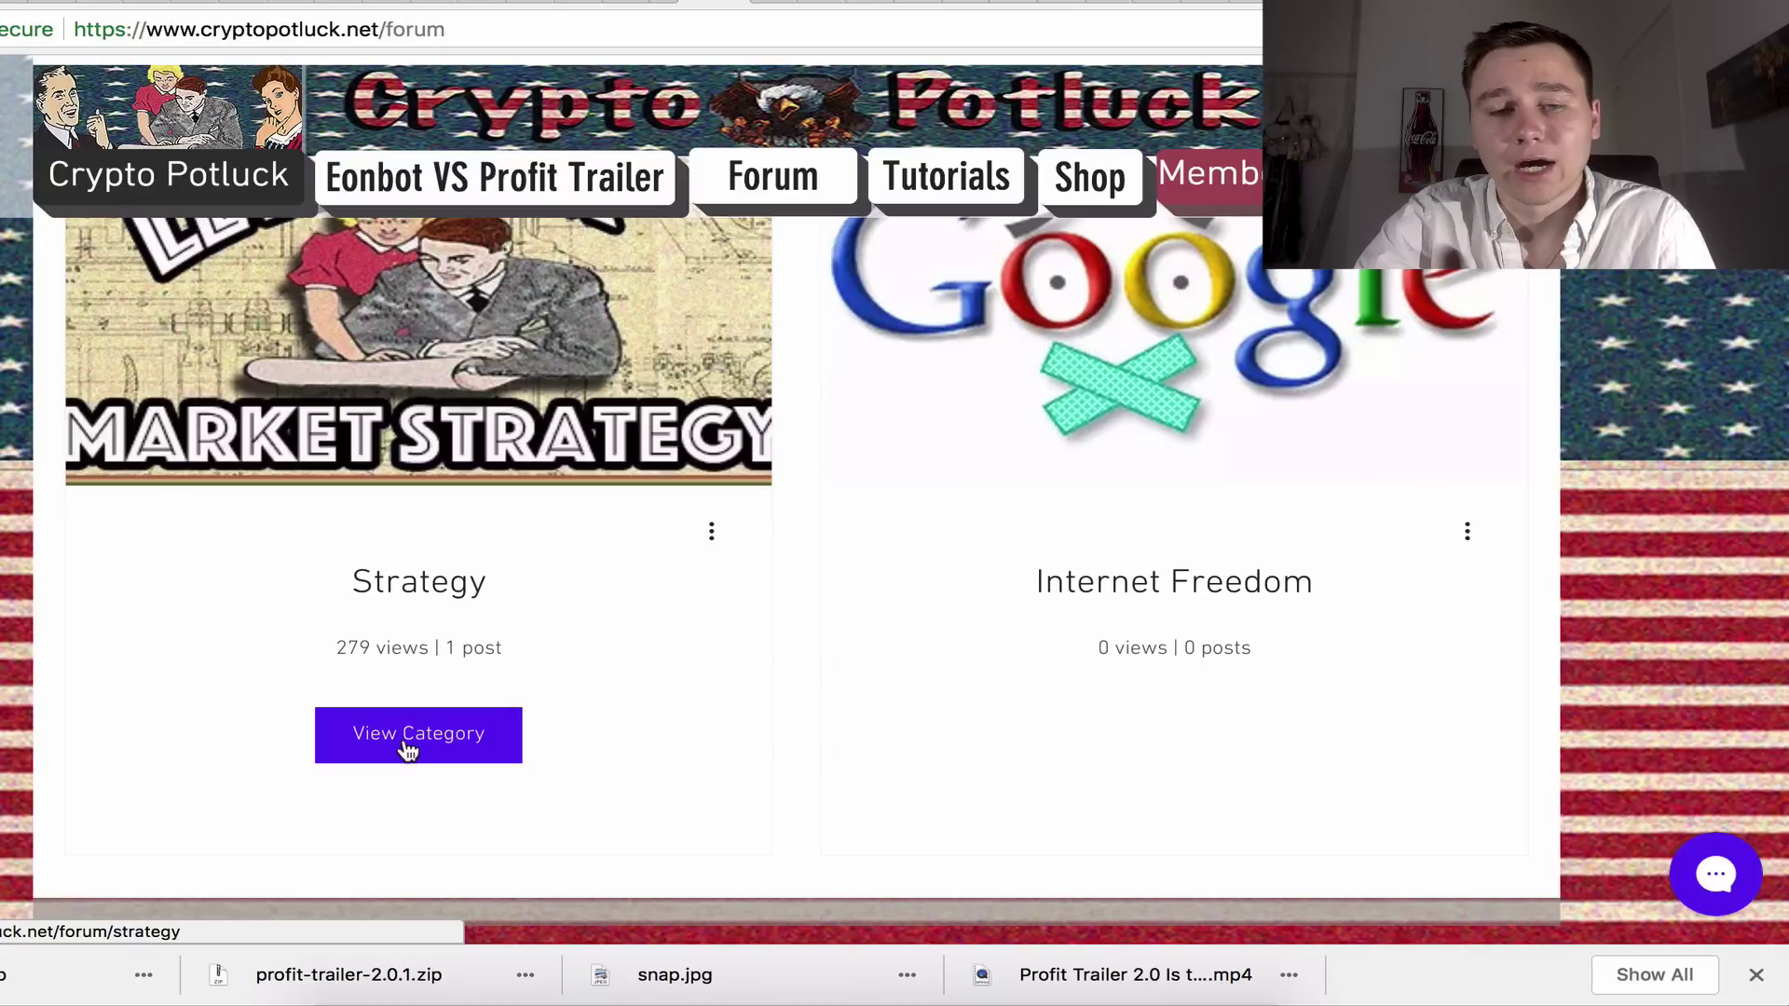
Step: Enter the Strategy category to reach the 'Best Rake Profit Trailer or Crypto Hopper Week 4/2/18-4/9/18' post
click(407, 748)
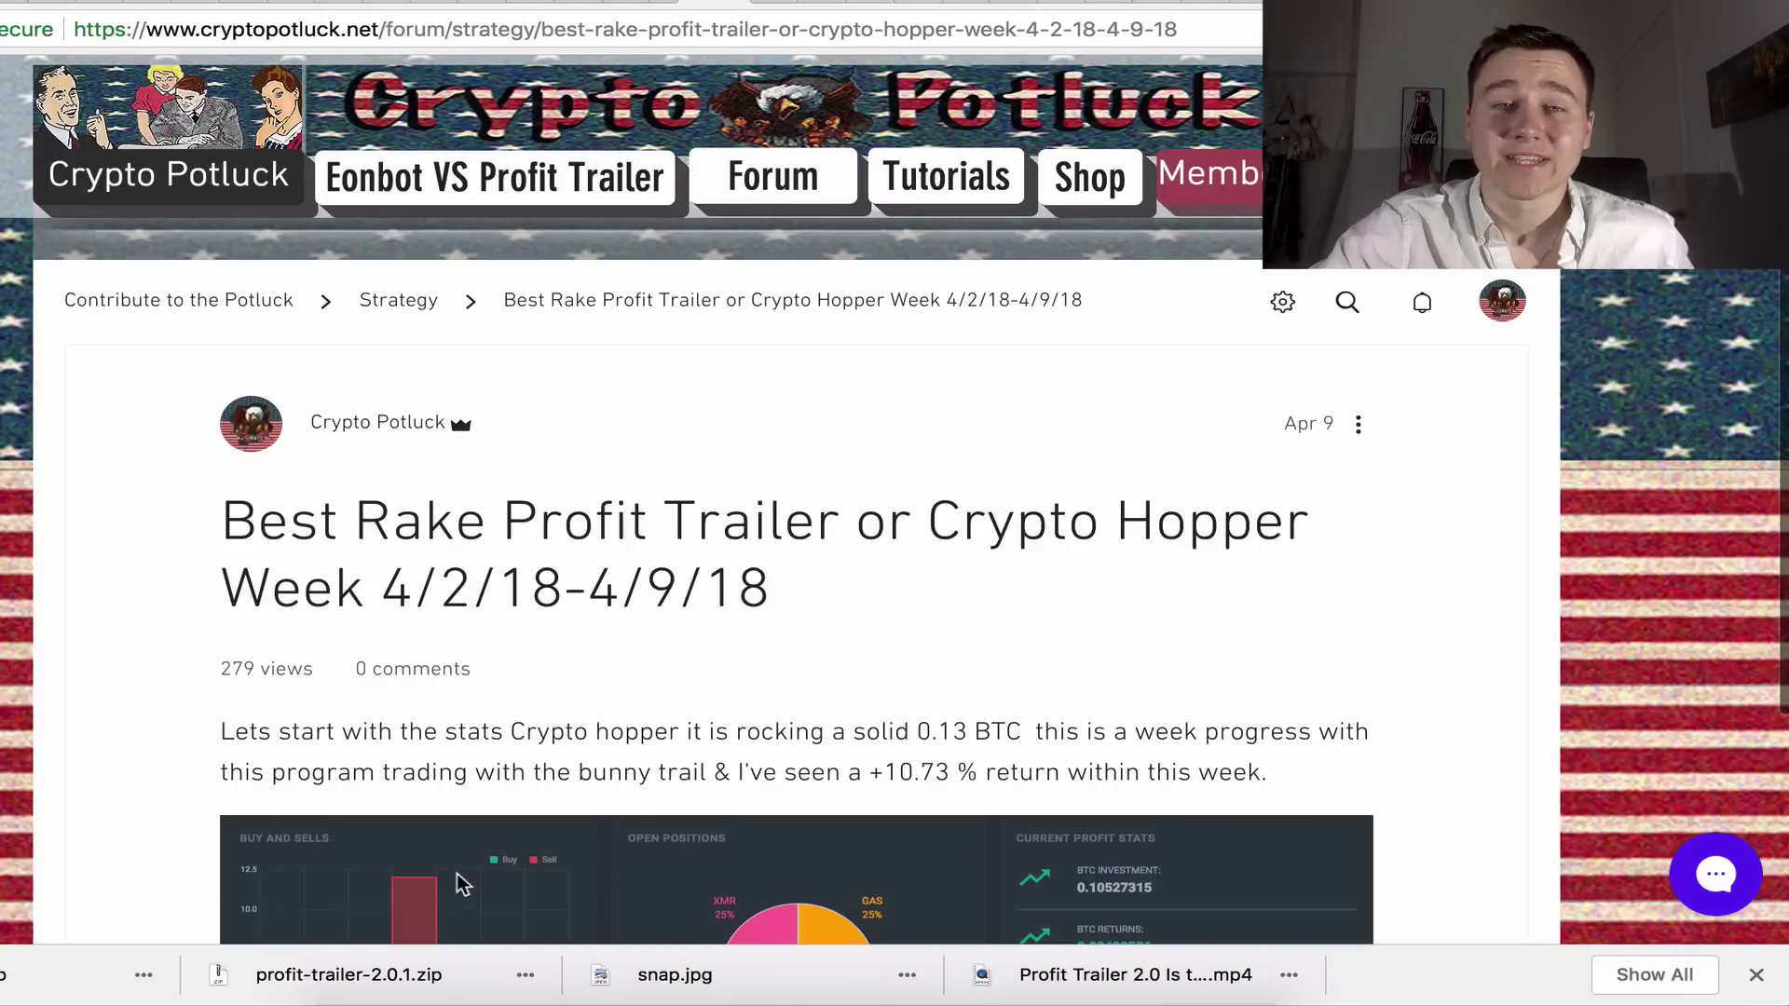
scroll(502, 819, down, 3)
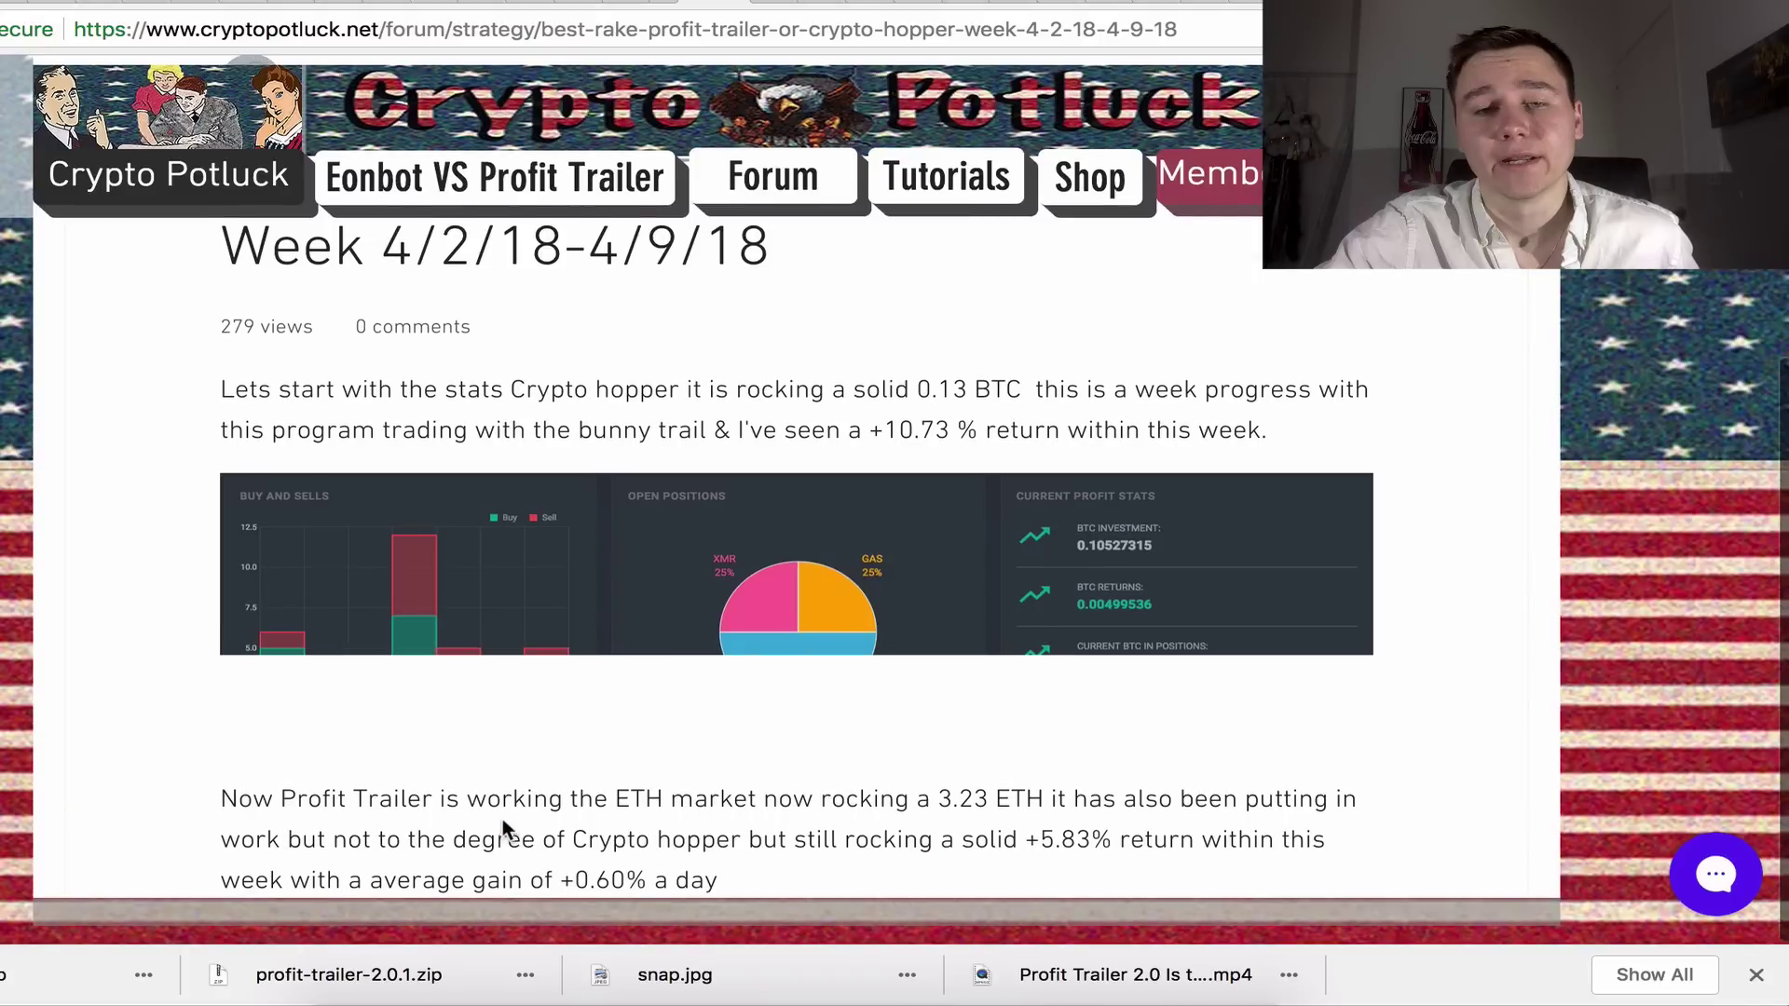
scroll(516, 848, down, 3)
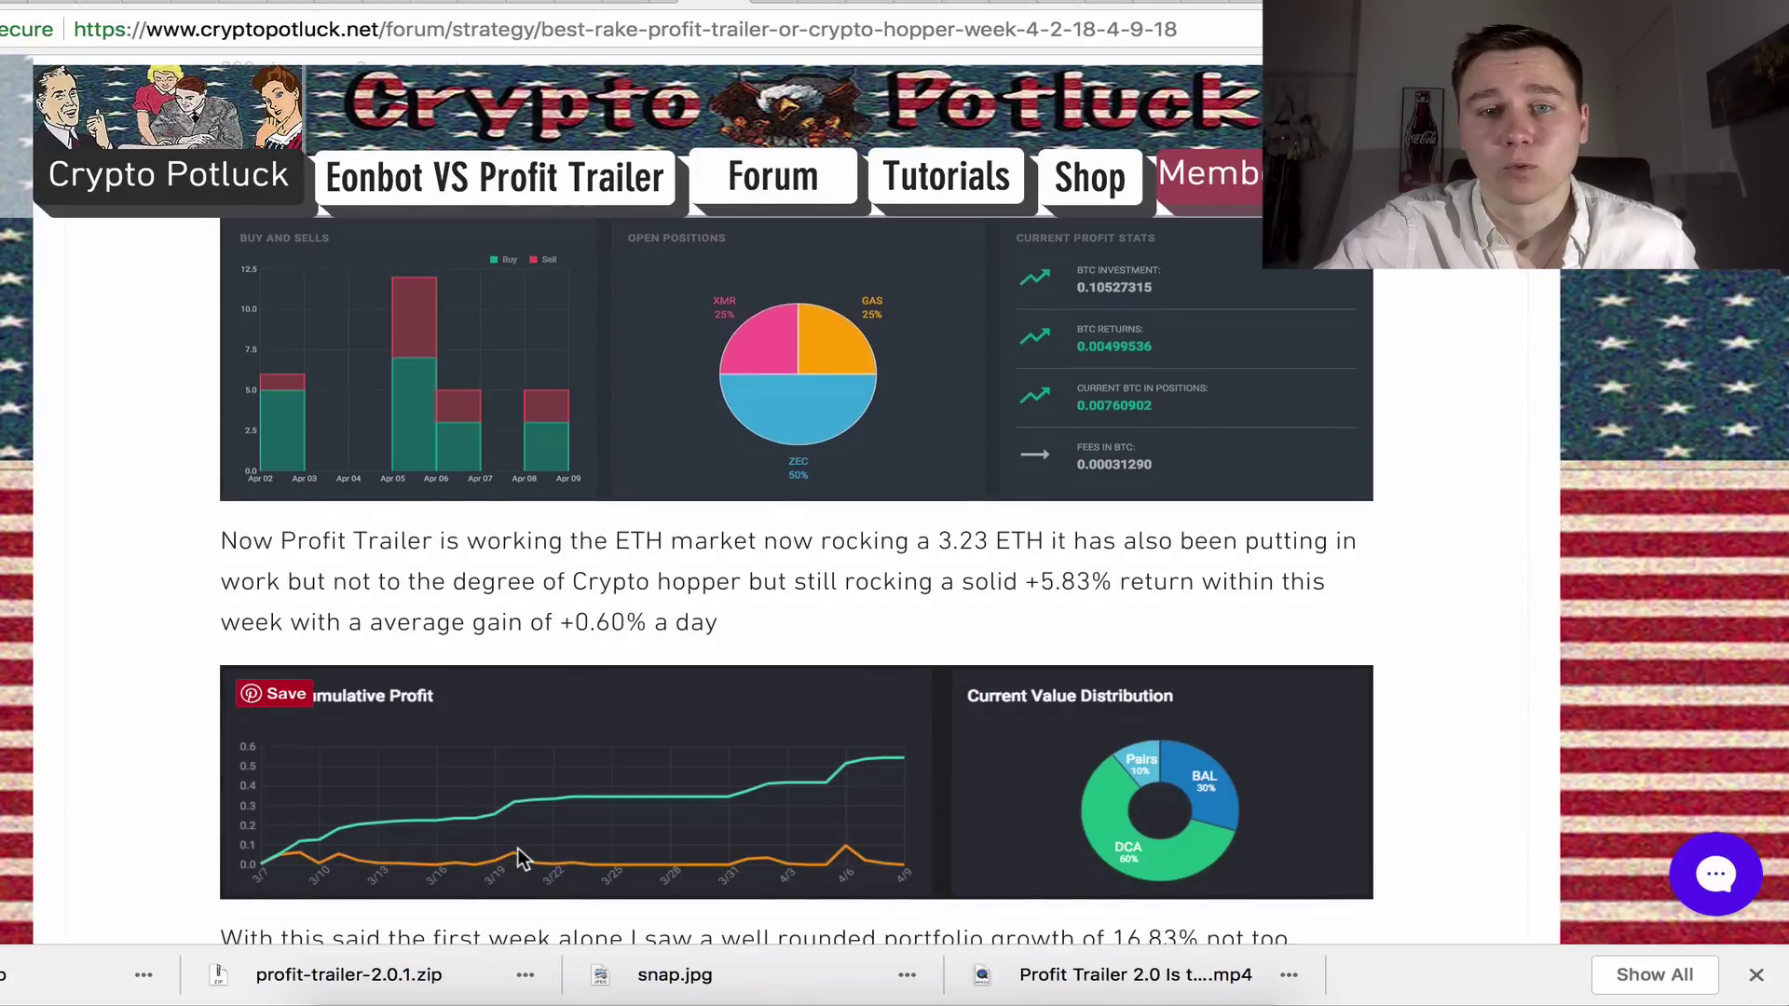
scroll(517, 847, down, 3)
scroll(516, 844, down, 2)
scroll(519, 855, down, 5)
scroll(515, 844, down, 2)
scroll(517, 845, down, 6)
scroll(515, 845, down, 3)
scroll(518, 849, down, 4)
scroll(518, 849, up, 2)
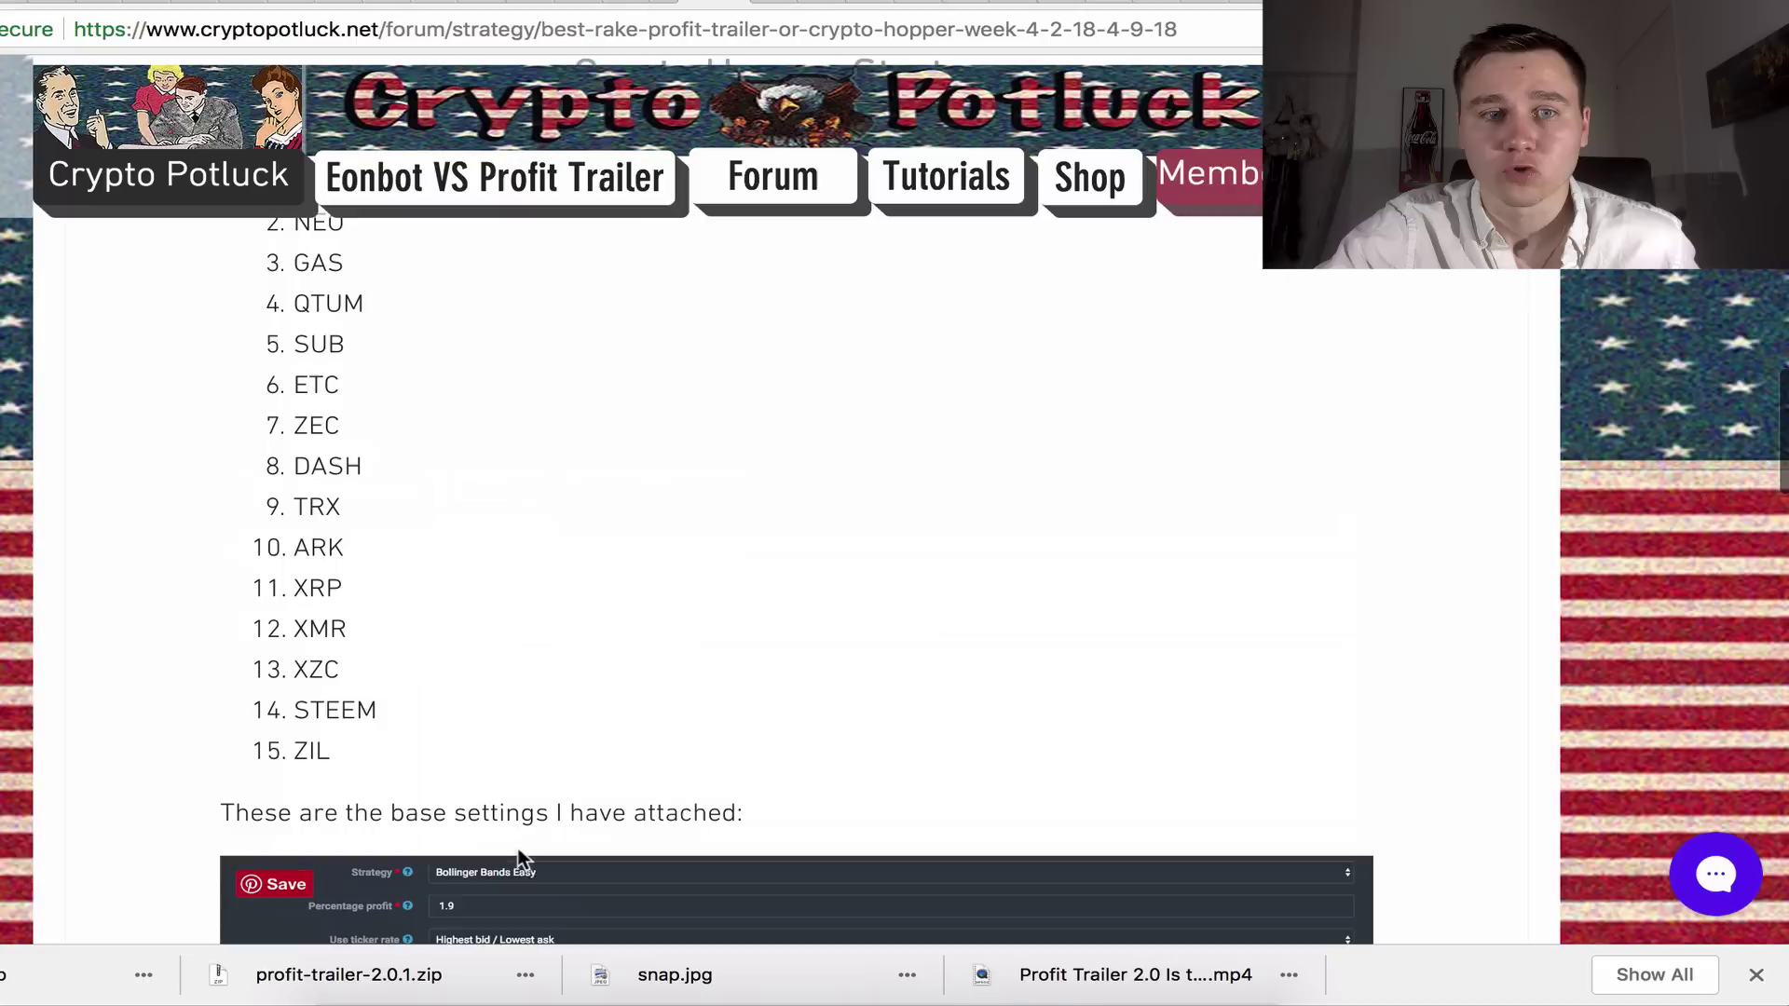
scroll(519, 849, up, 4)
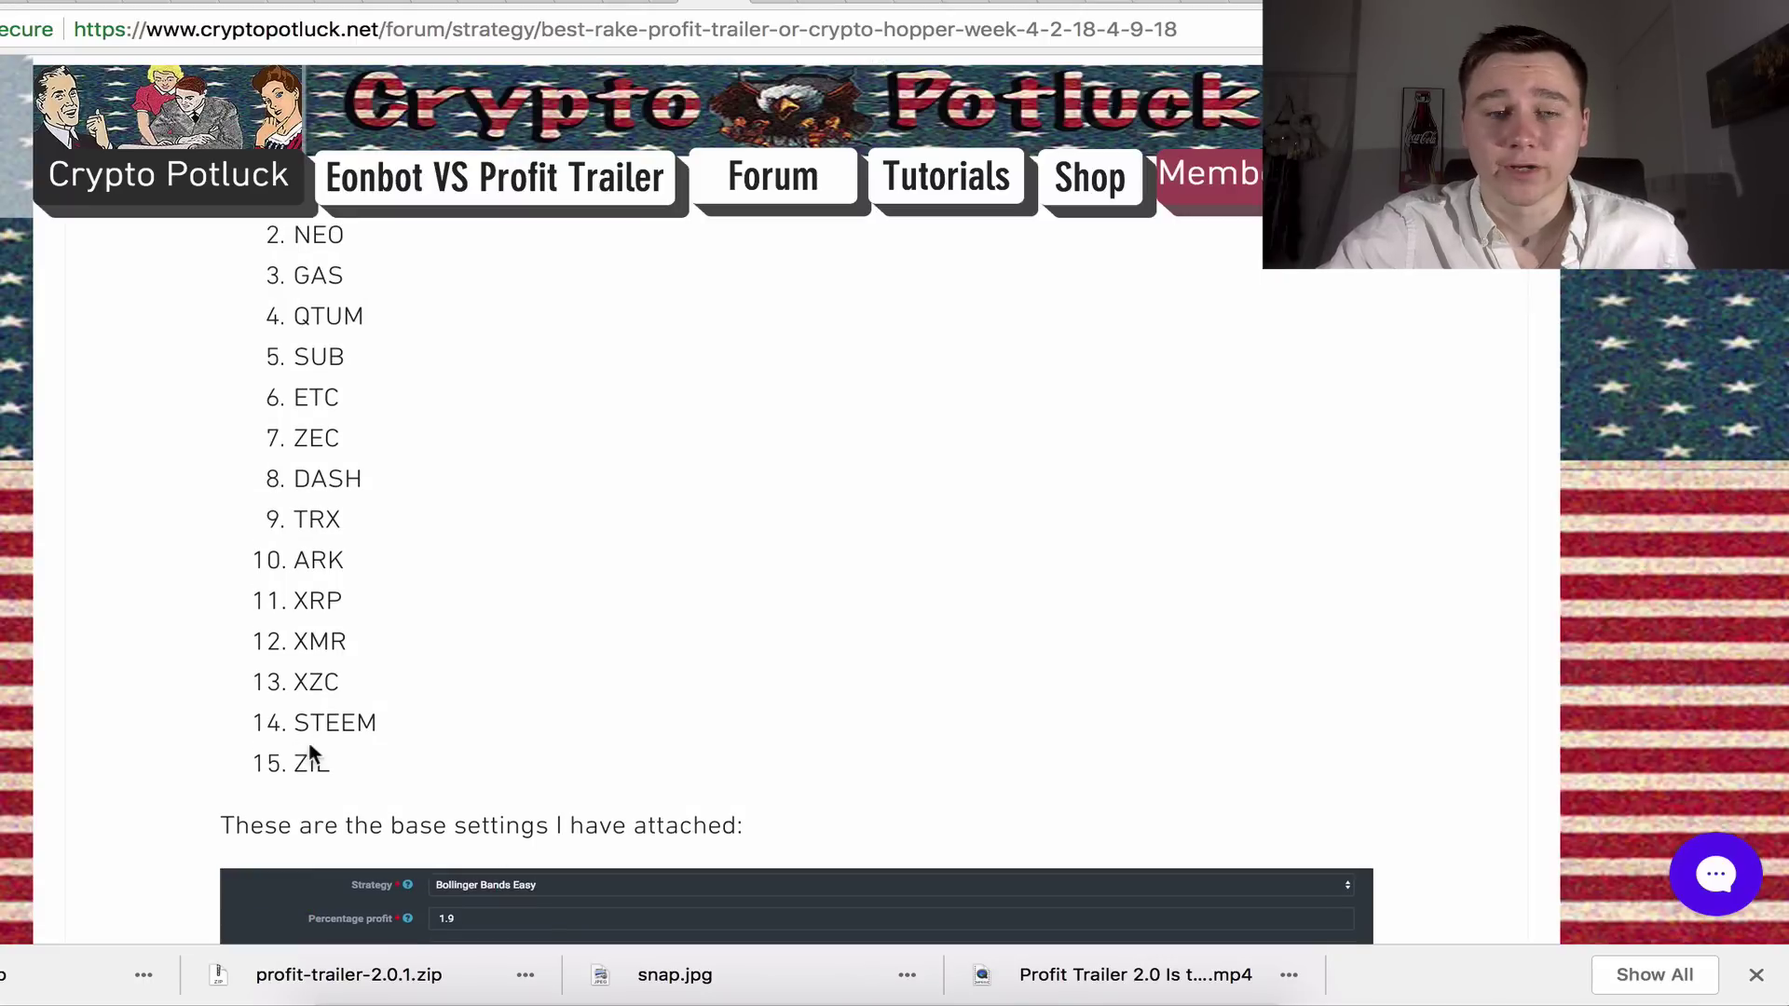
scroll(298, 759, down, 5)
scroll(305, 753, down, 6)
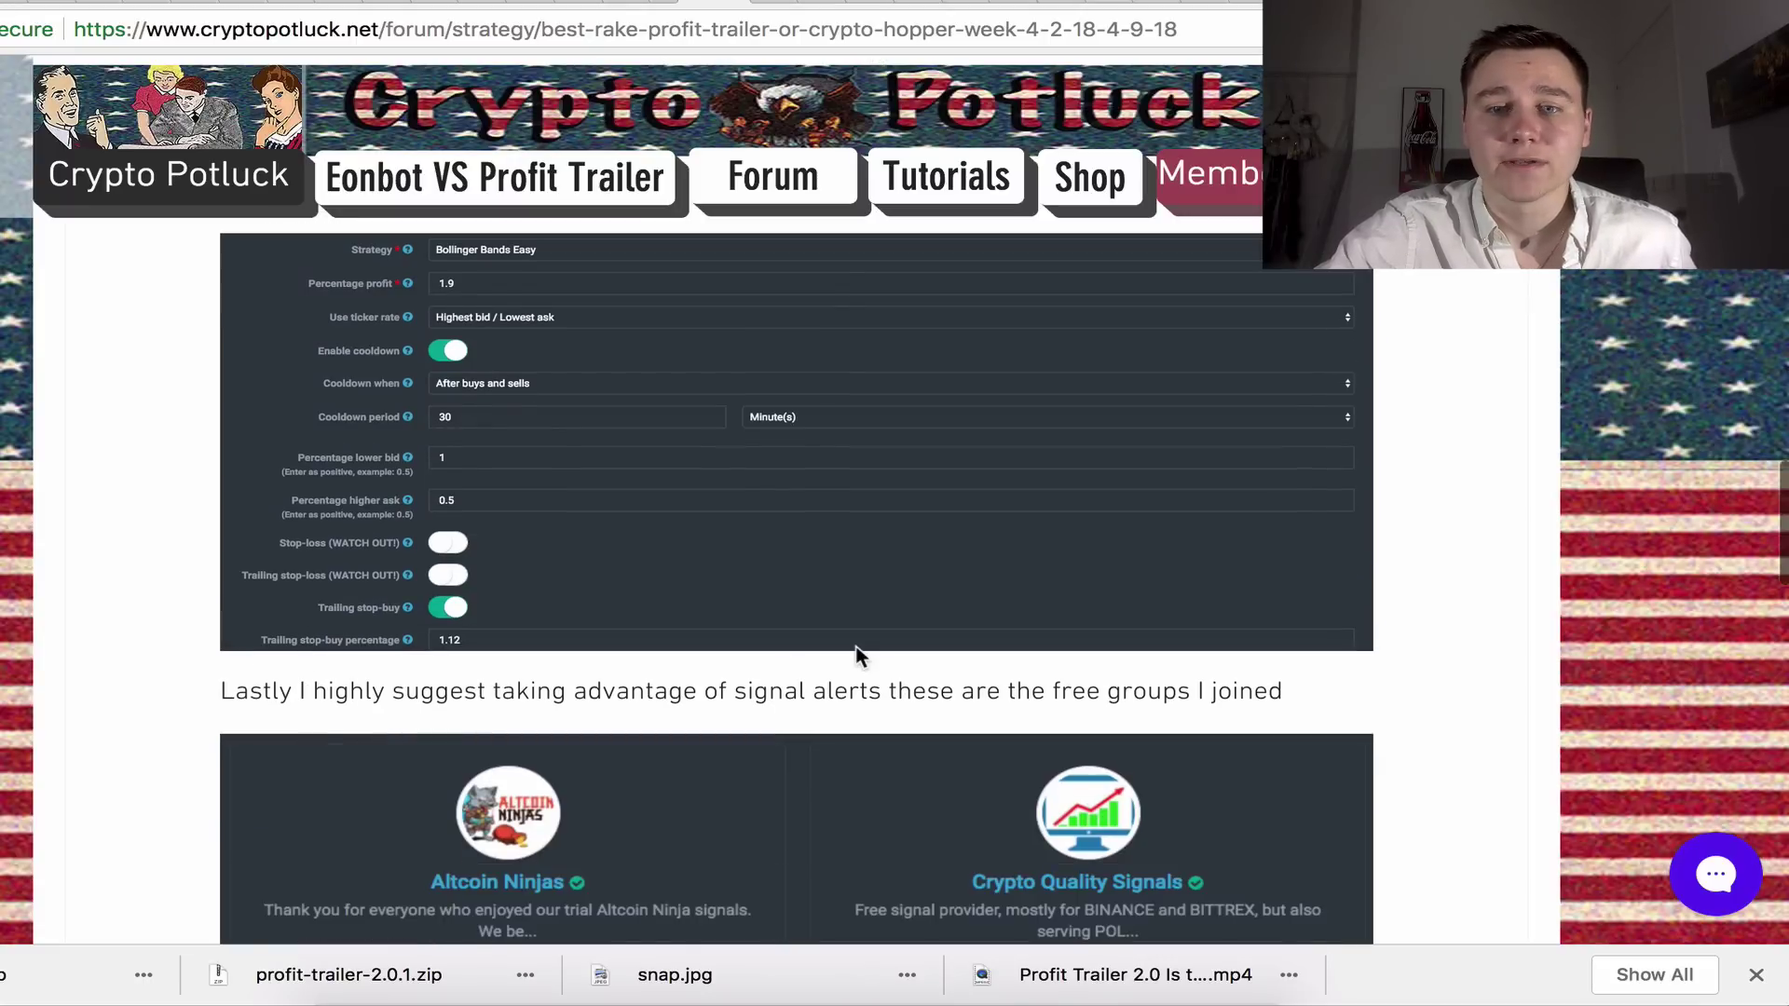
scroll(857, 655, down, 5)
scroll(839, 609, down, 5)
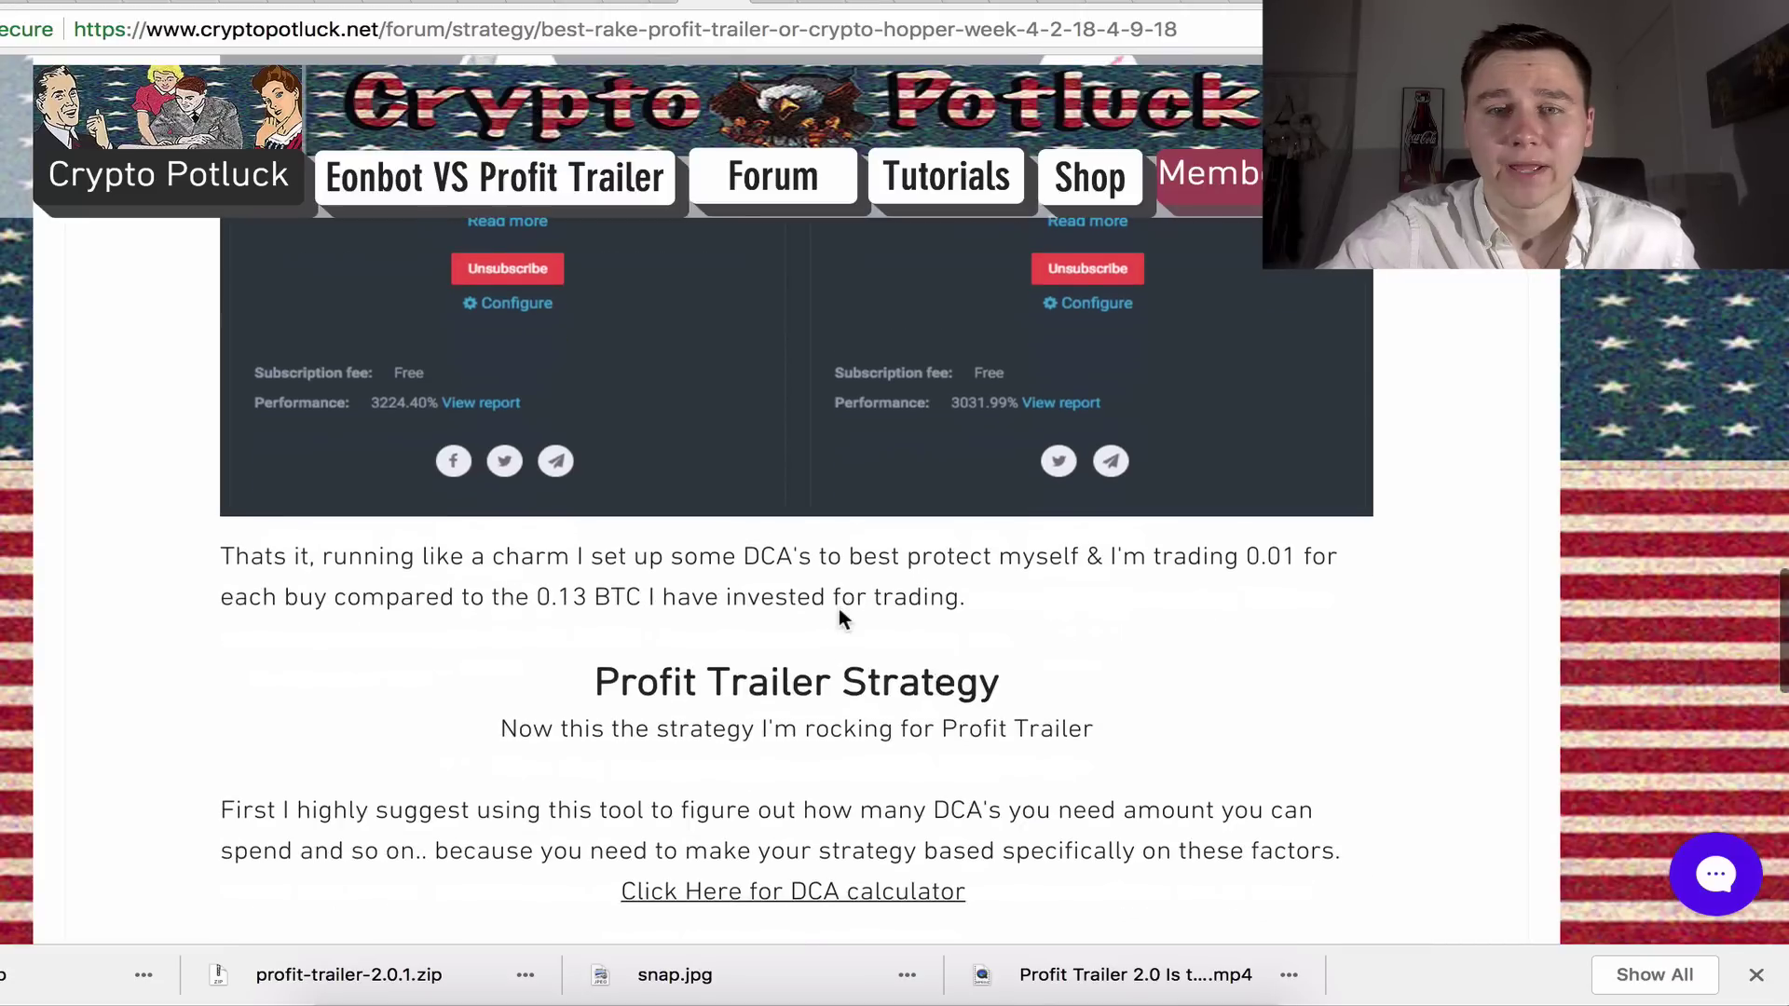
scroll(839, 608, down, 4)
scroll(839, 609, down, 5)
scroll(838, 608, down, 3)
scroll(839, 608, down, 5)
scroll(839, 608, up, 8)
scroll(839, 609, up, 10)
scroll(839, 608, up, 8)
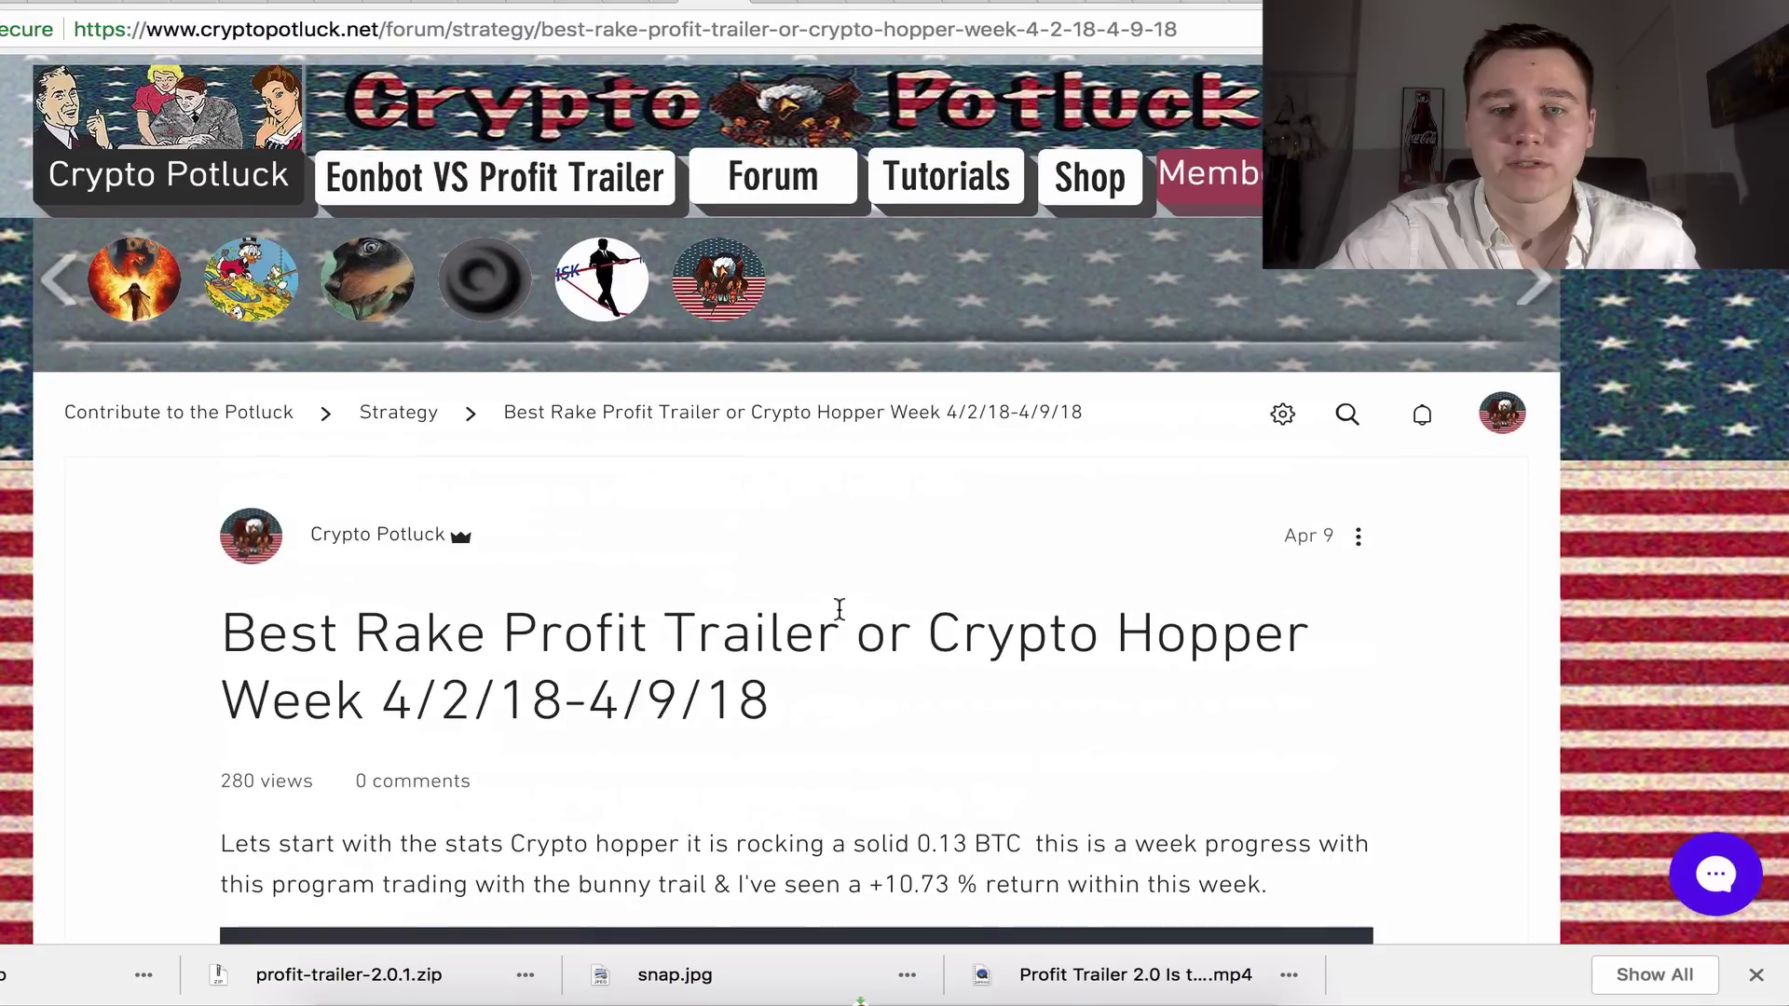
scroll(838, 607, down, 8)
scroll(838, 608, down, 8)
scroll(839, 609, down, 4)
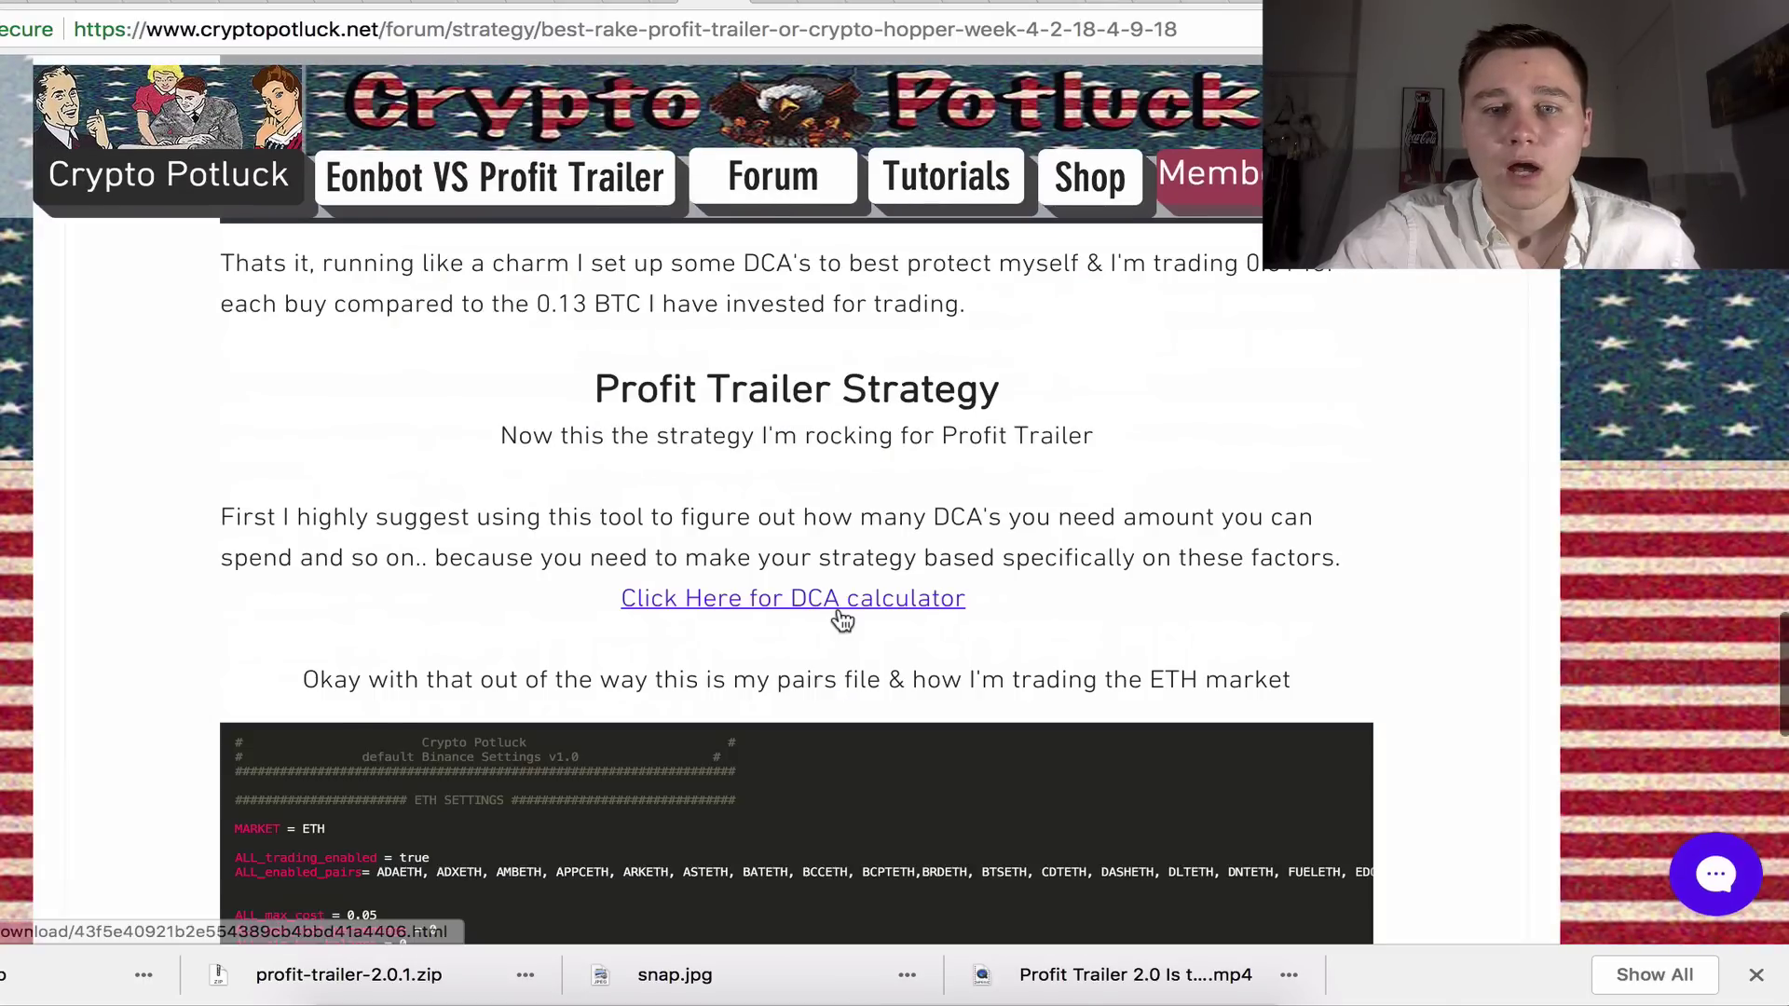
scroll(841, 615, down, 8)
scroll(838, 608, down, 3)
scroll(839, 608, down, 3)
scroll(840, 607, down, 3)
scroll(839, 607, down, 2)
scroll(840, 607, up, 10)
scroll(886, 456, up, 5)
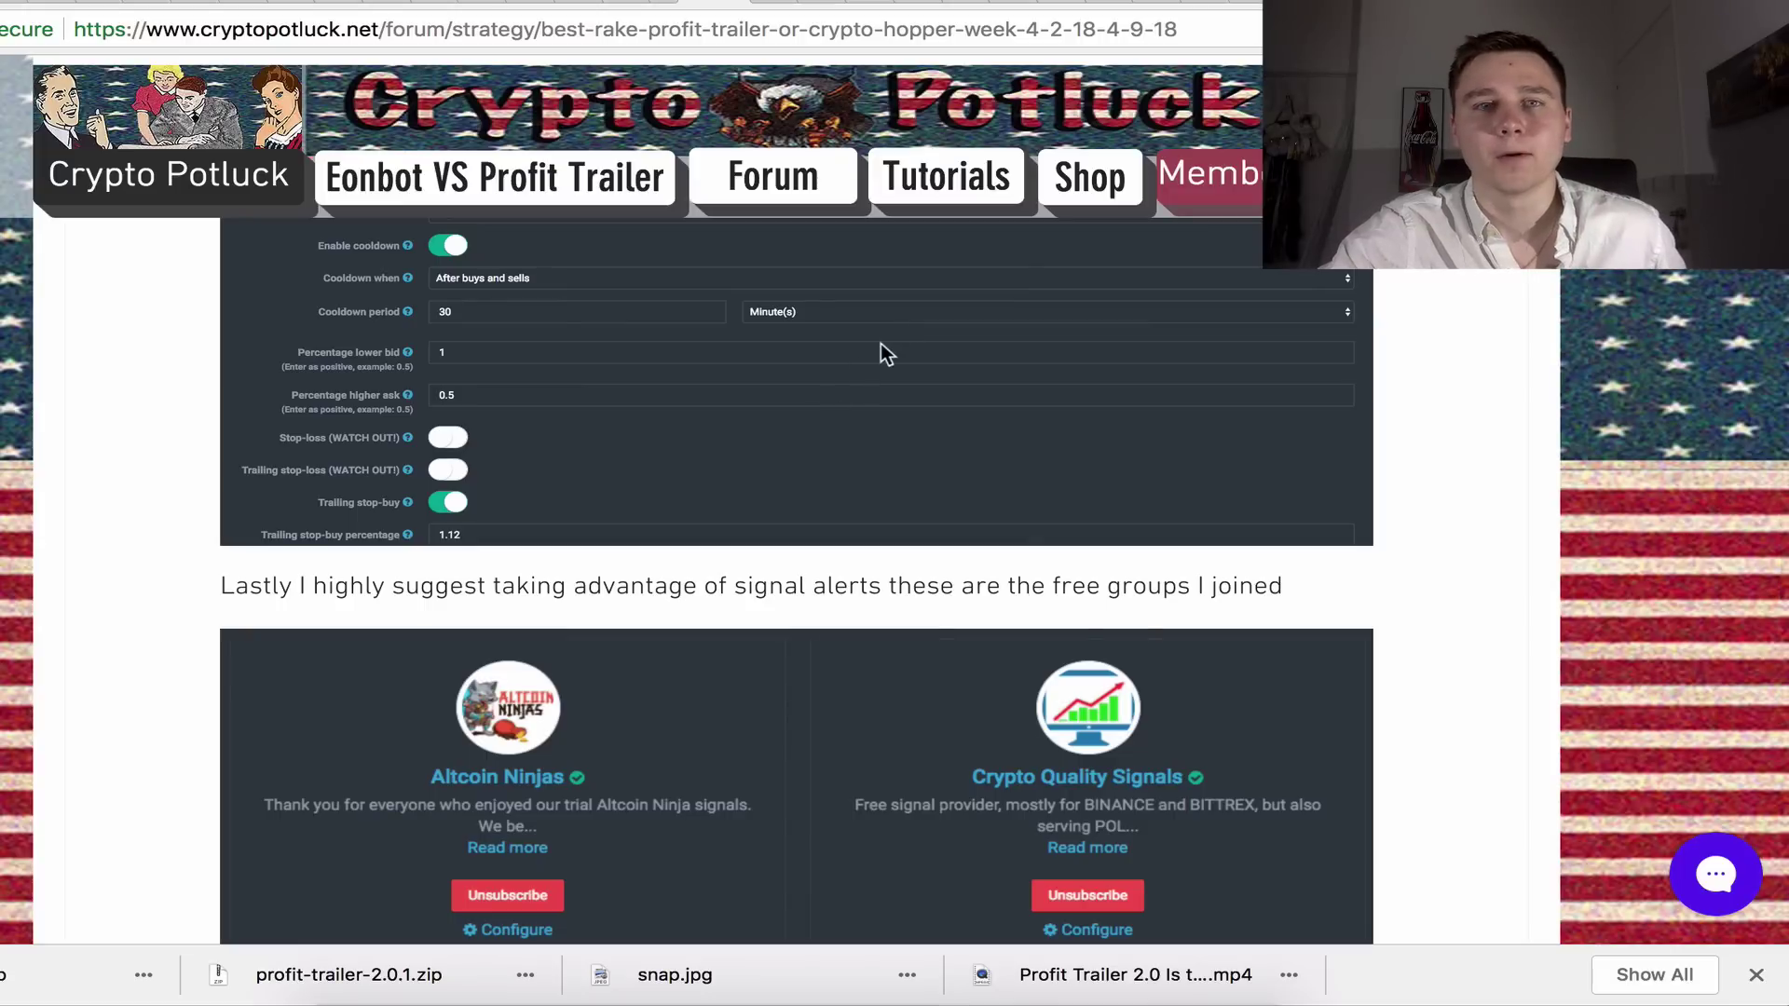
click(808, 6)
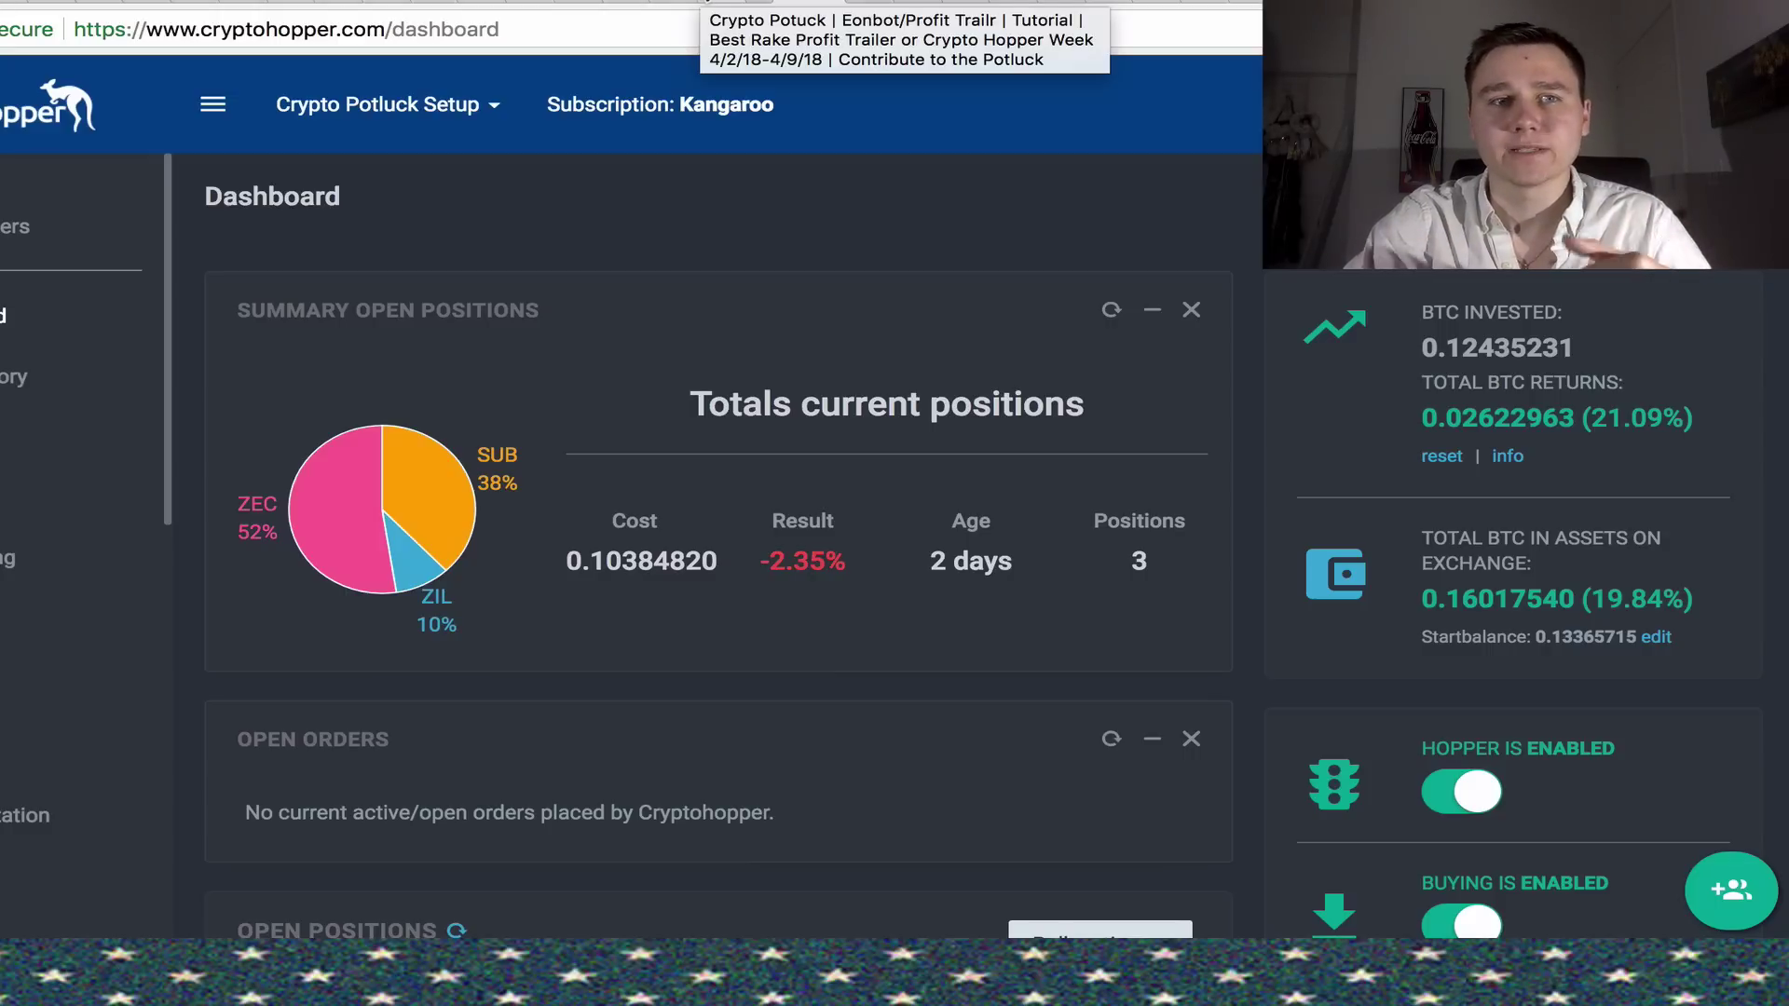
click(745, 14)
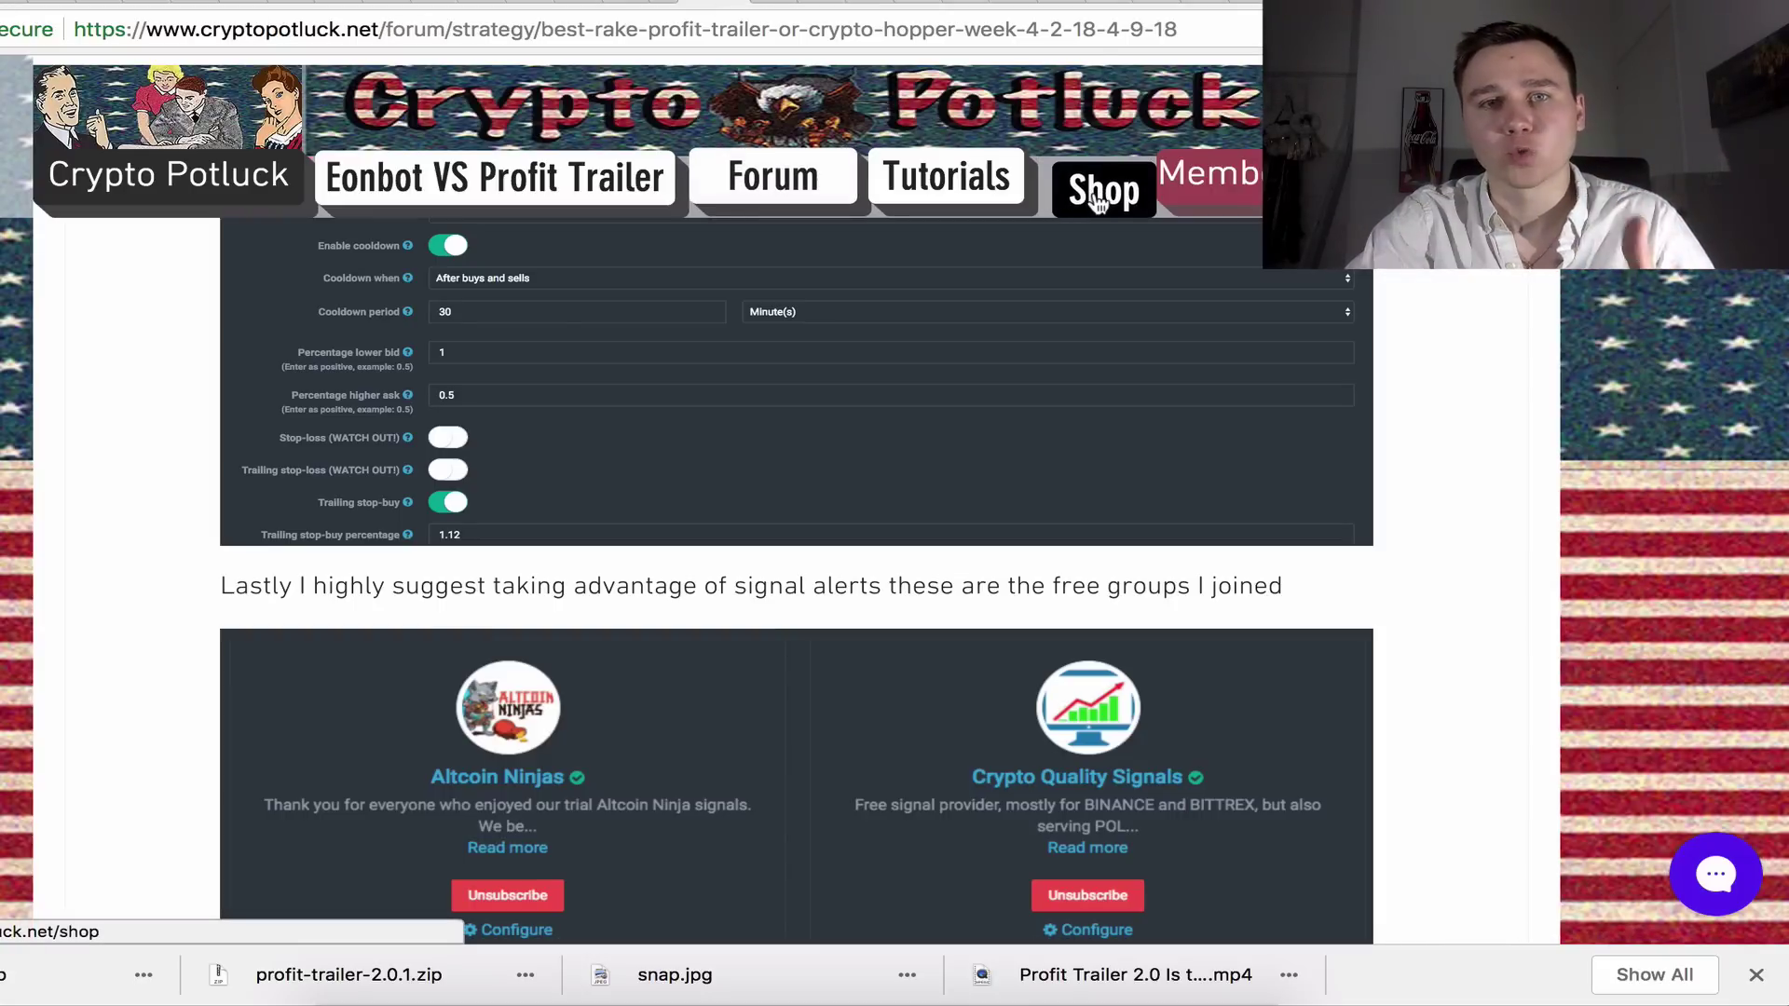
click(822, 15)
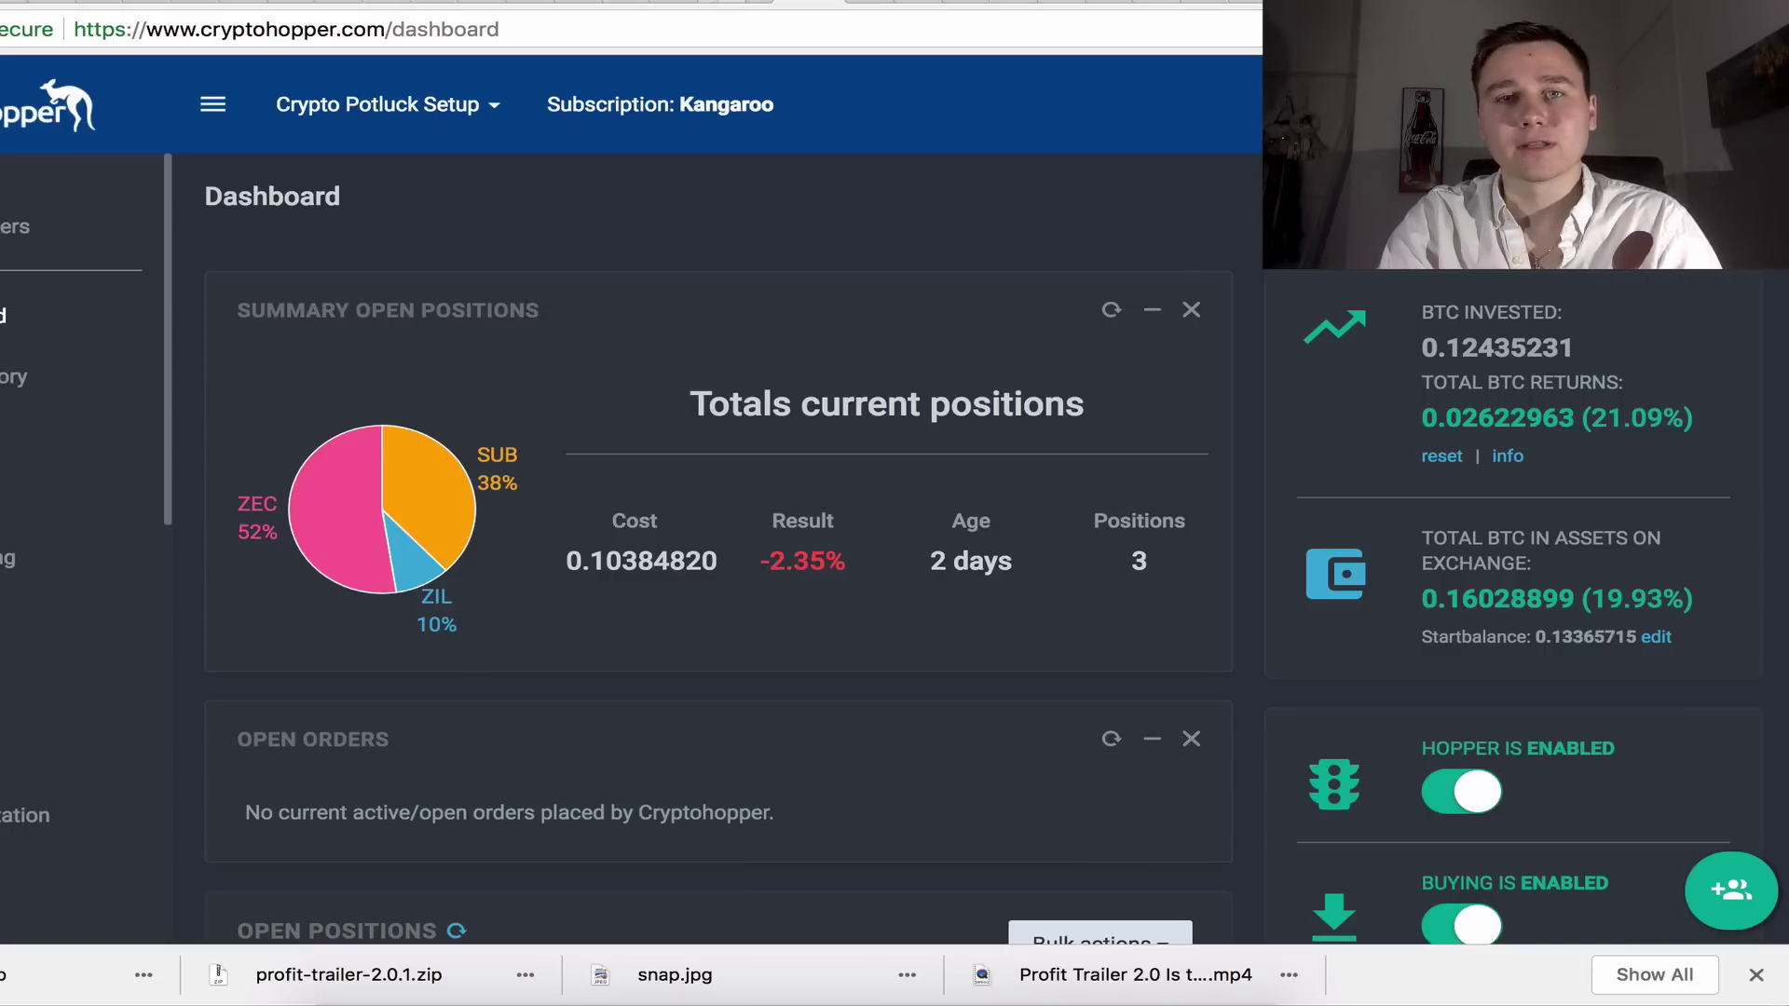
click(721, 3)
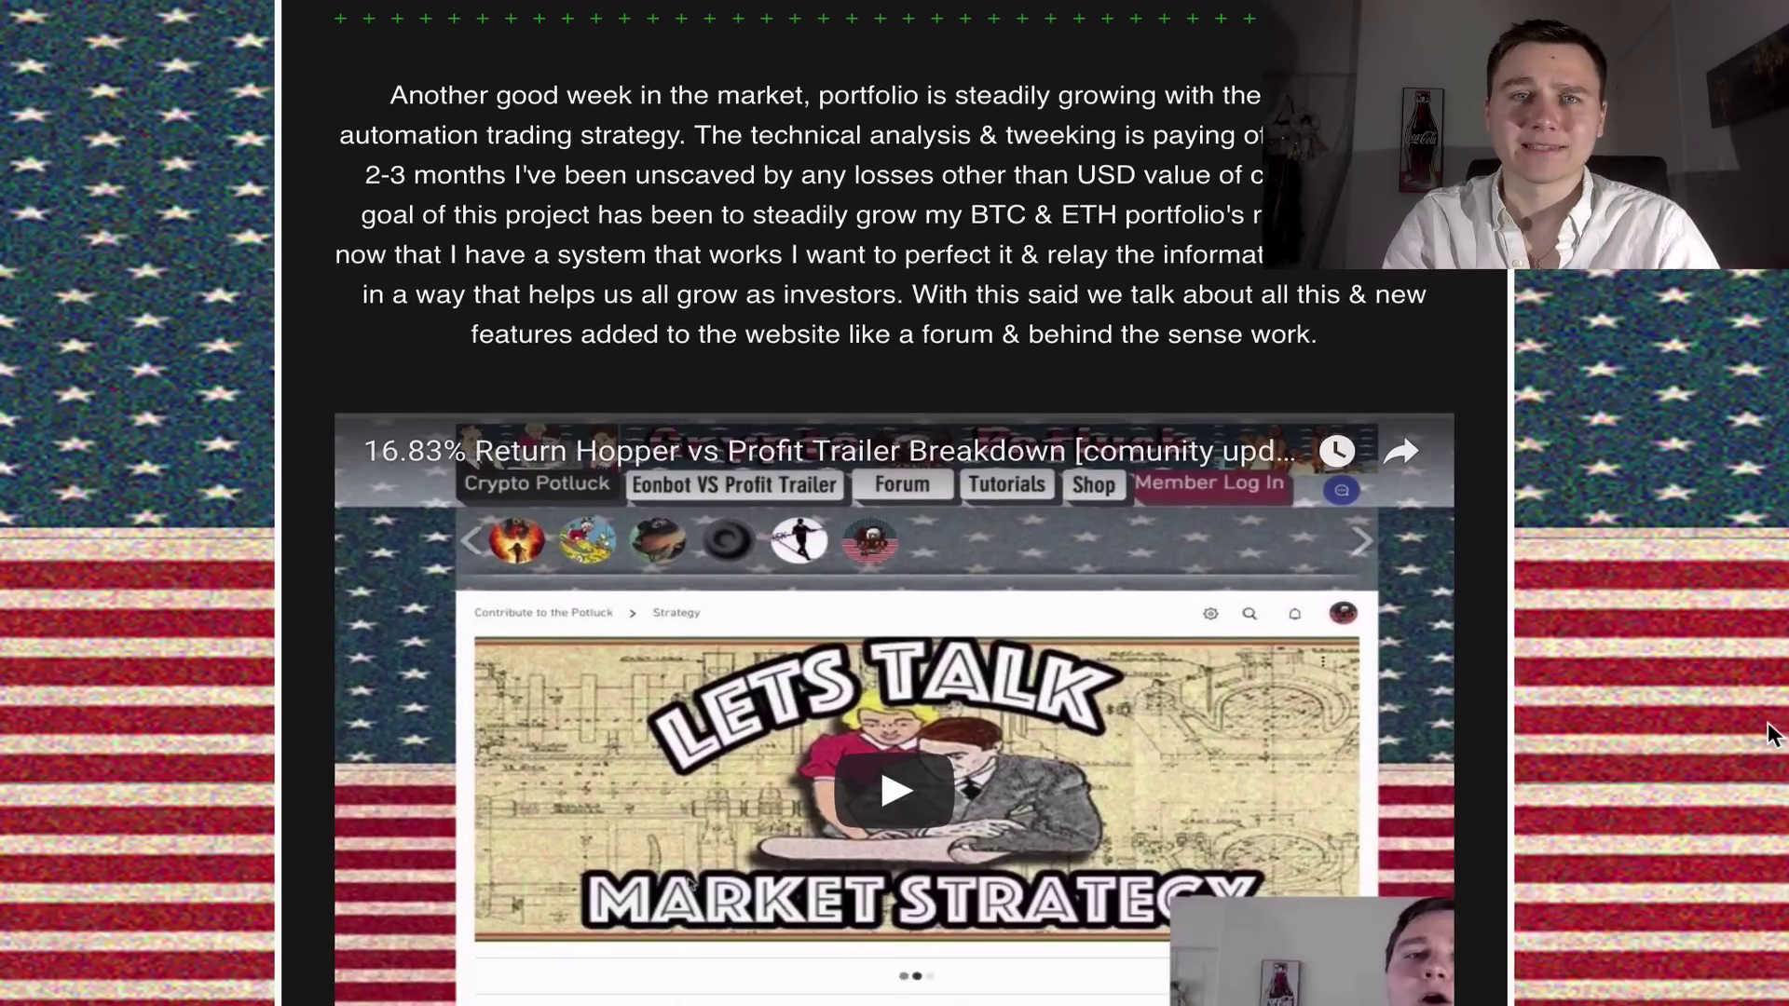
scroll(1770, 734, down, 3)
scroll(1771, 734, down, 2)
scroll(1770, 733, down, 3)
scroll(1770, 734, down, 3)
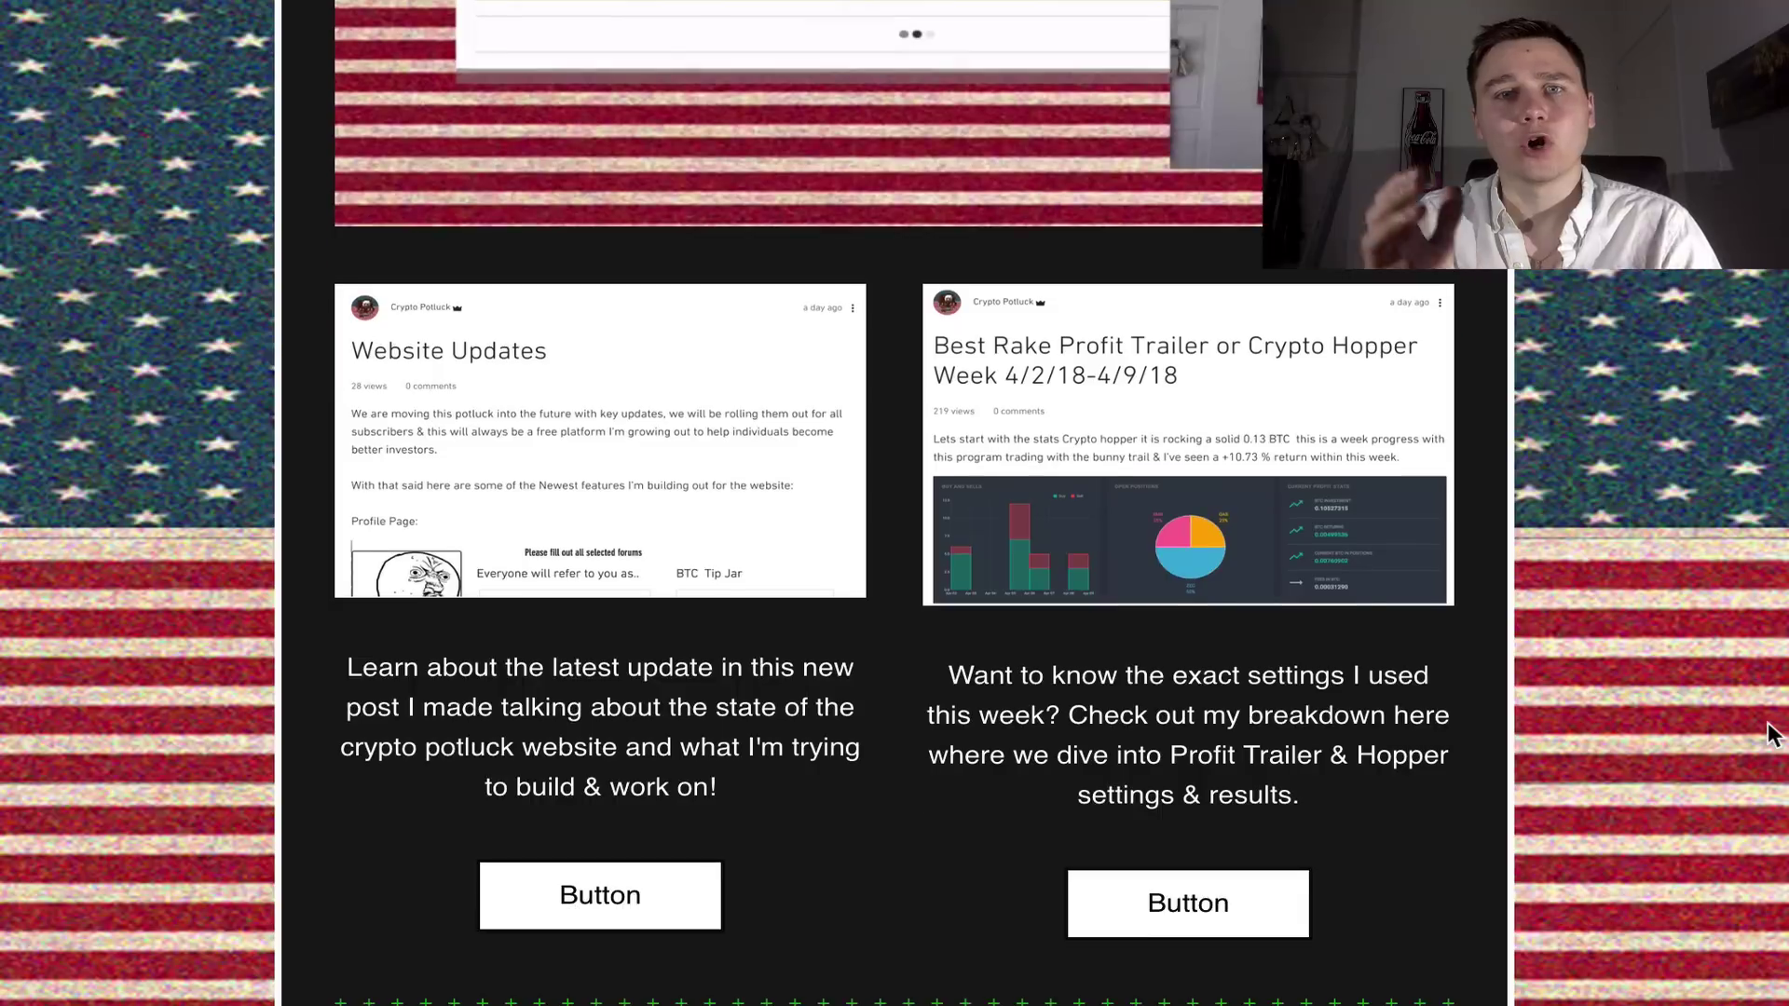
scroll(1770, 733, down, 2)
scroll(1771, 734, down, 3)
scroll(1769, 734, down, 2)
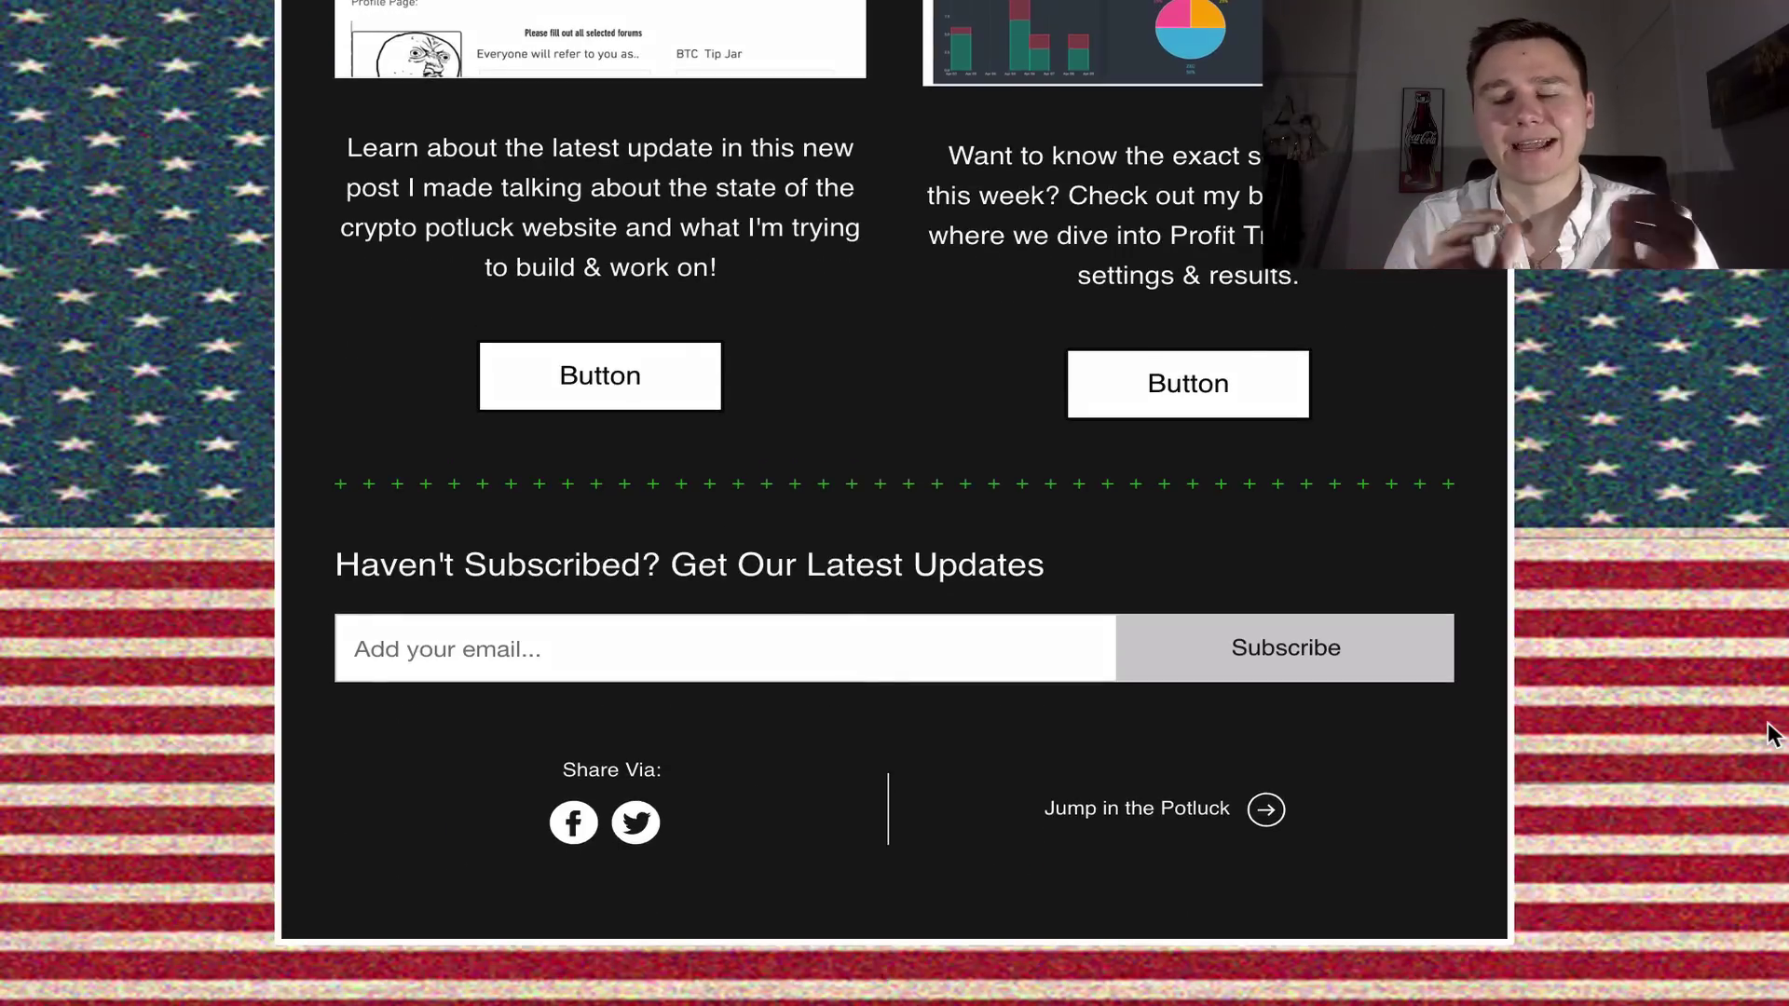